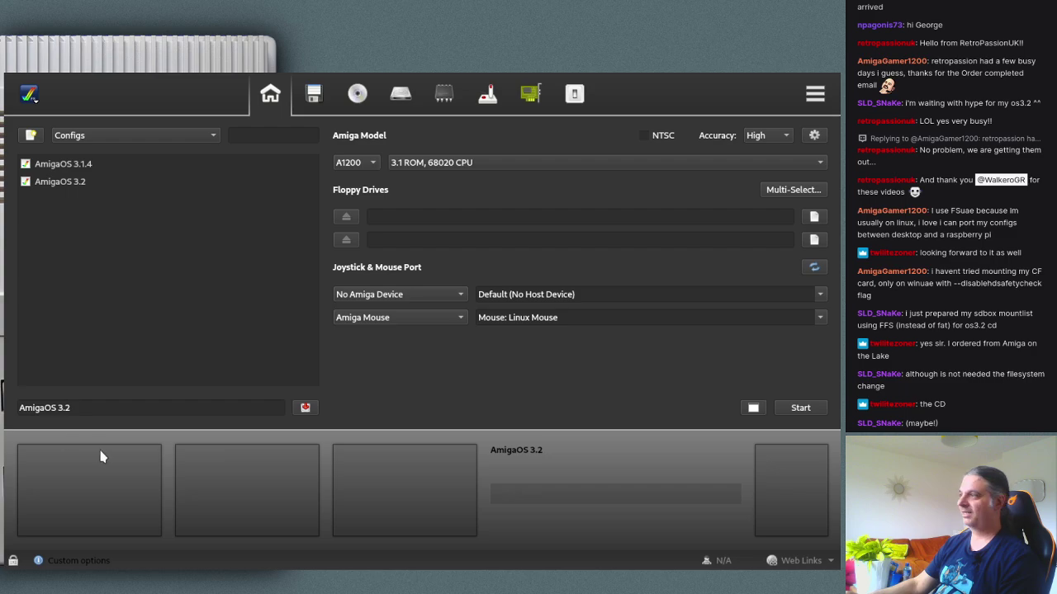
# Step: Load the AmigaOS 3.2 configuration, review its additional, expansion and floppy settings, and start the emulation
pyautogui.click(71, 183)
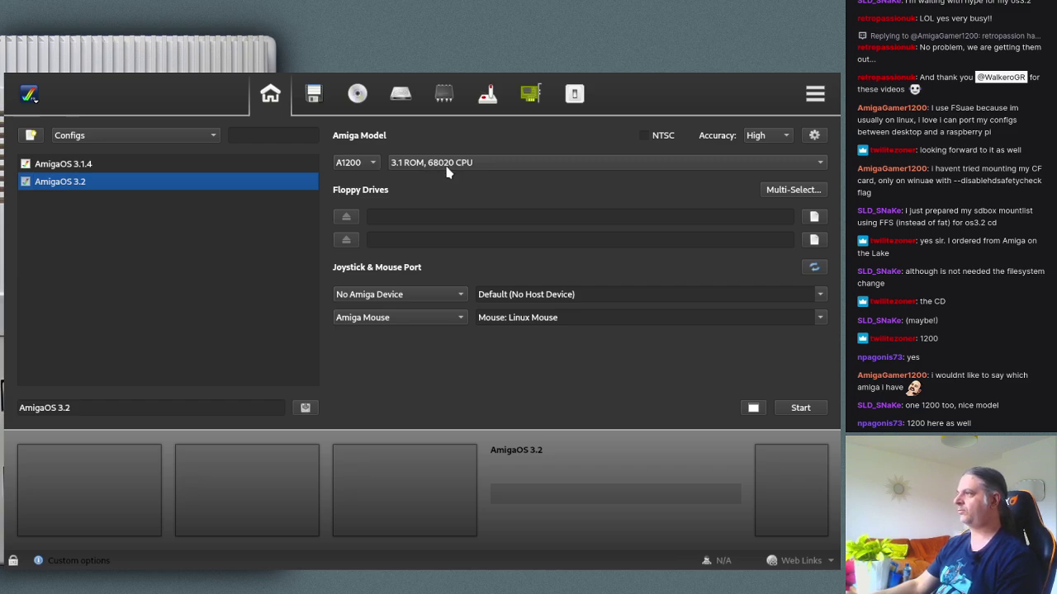
pyautogui.click(573, 97)
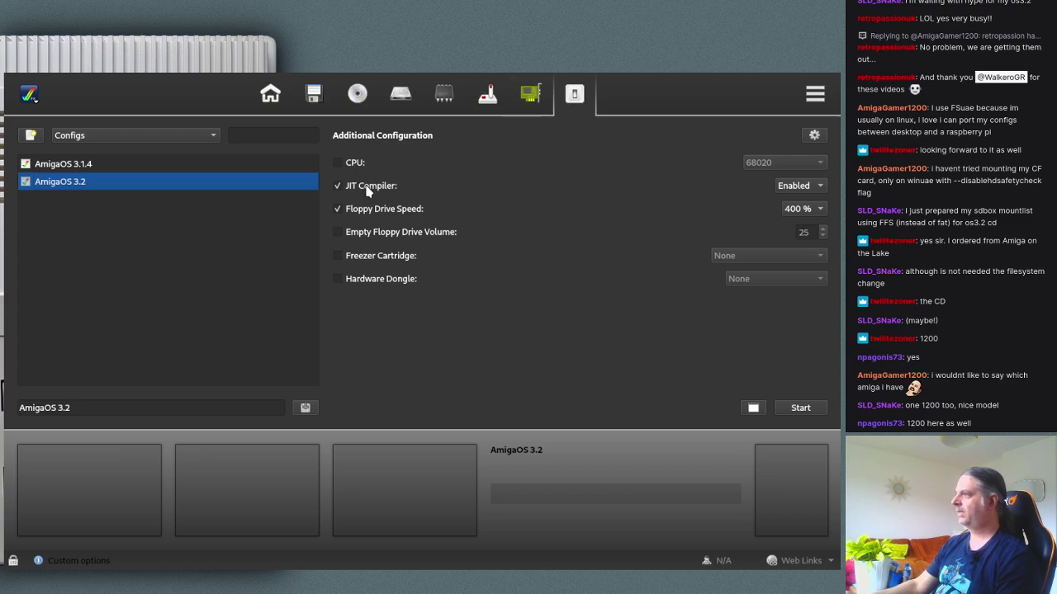
pyautogui.click(533, 106)
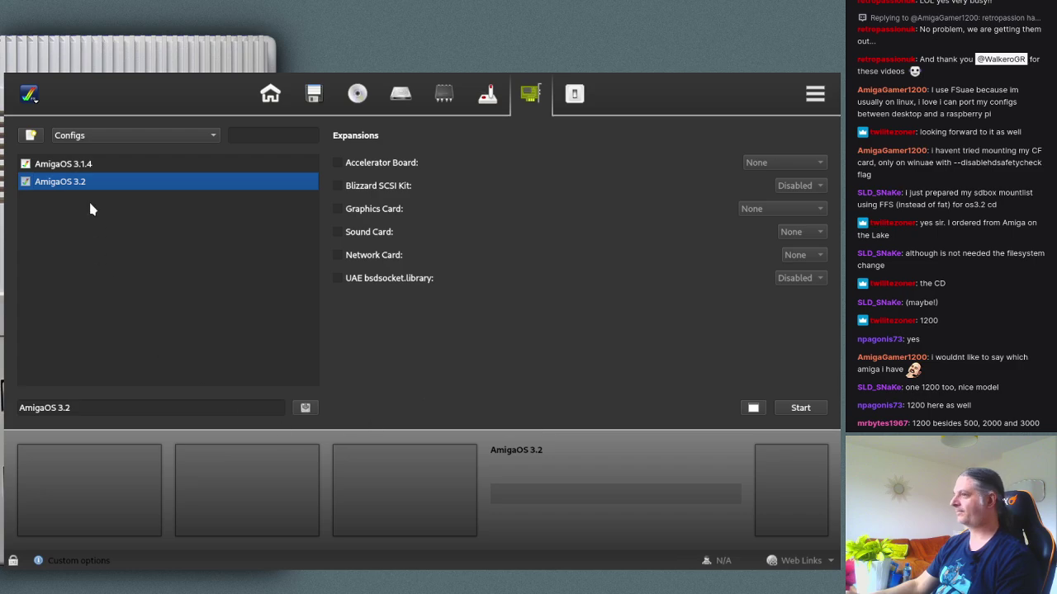
pyautogui.click(314, 97)
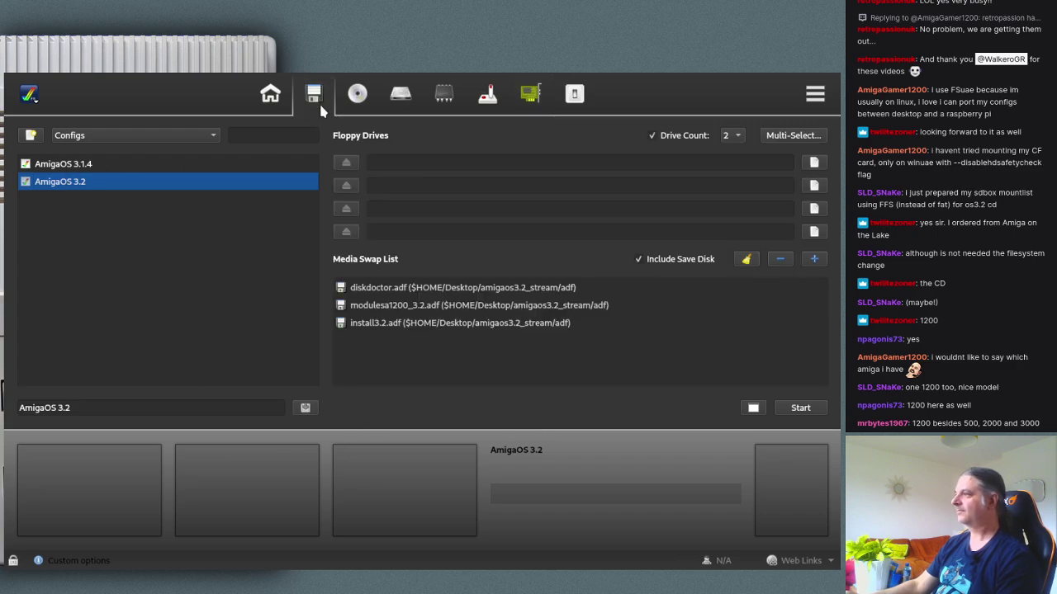
pyautogui.click(802, 407)
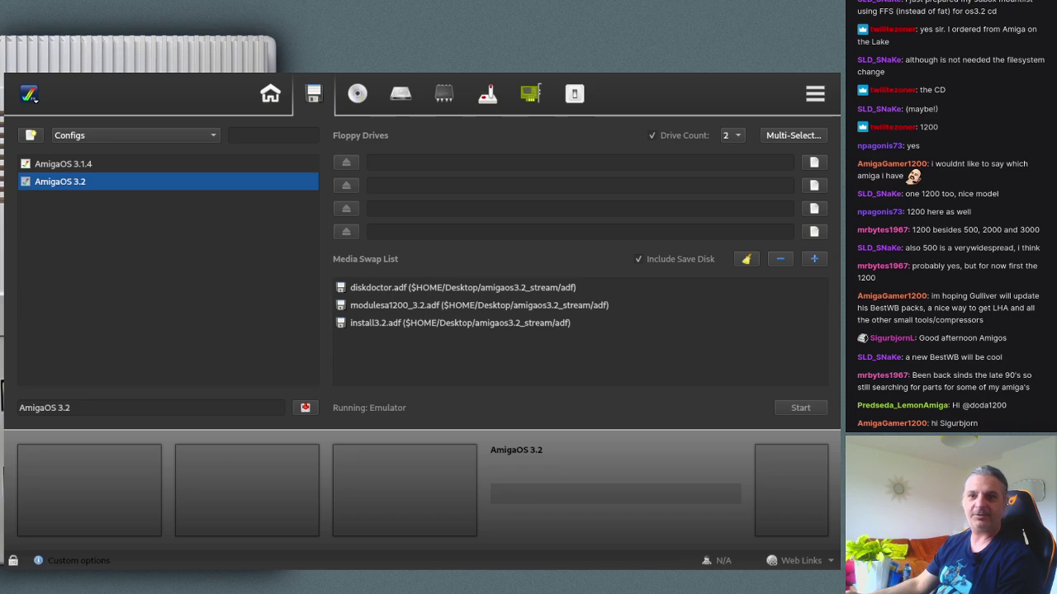
pyautogui.press('F12')
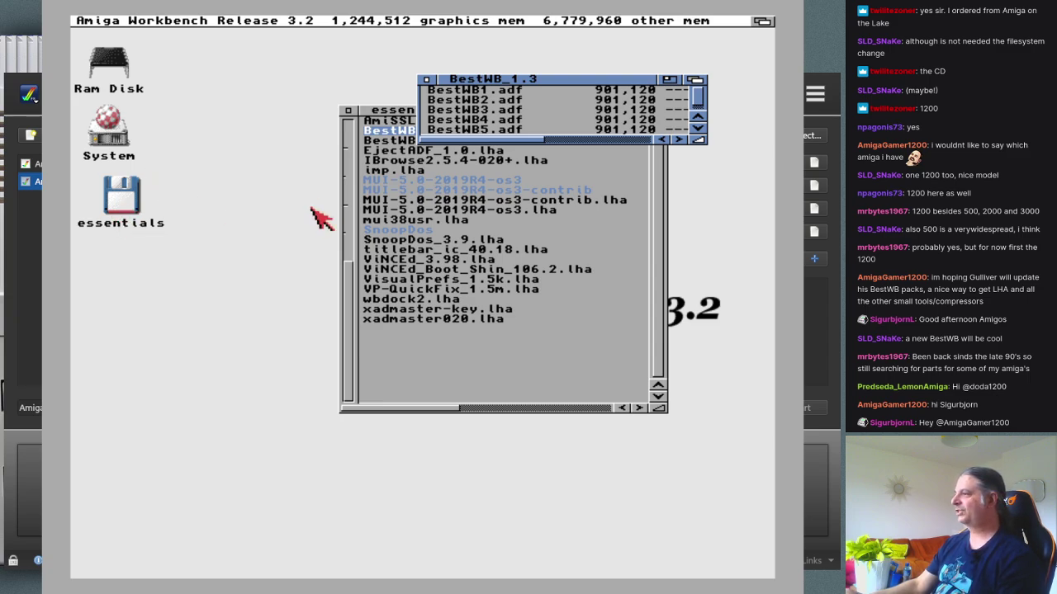
# Step: Enlarge the BestWB_1.3 window to show all its ADF files and move the essentials window below it
pyautogui.click(310, 168)
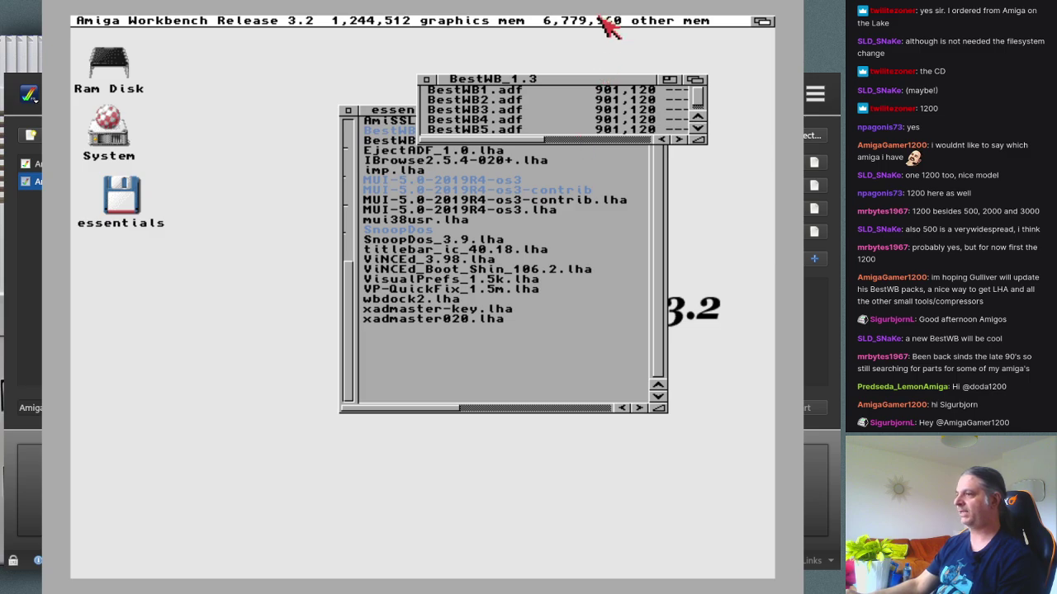
pyautogui.click(537, 171)
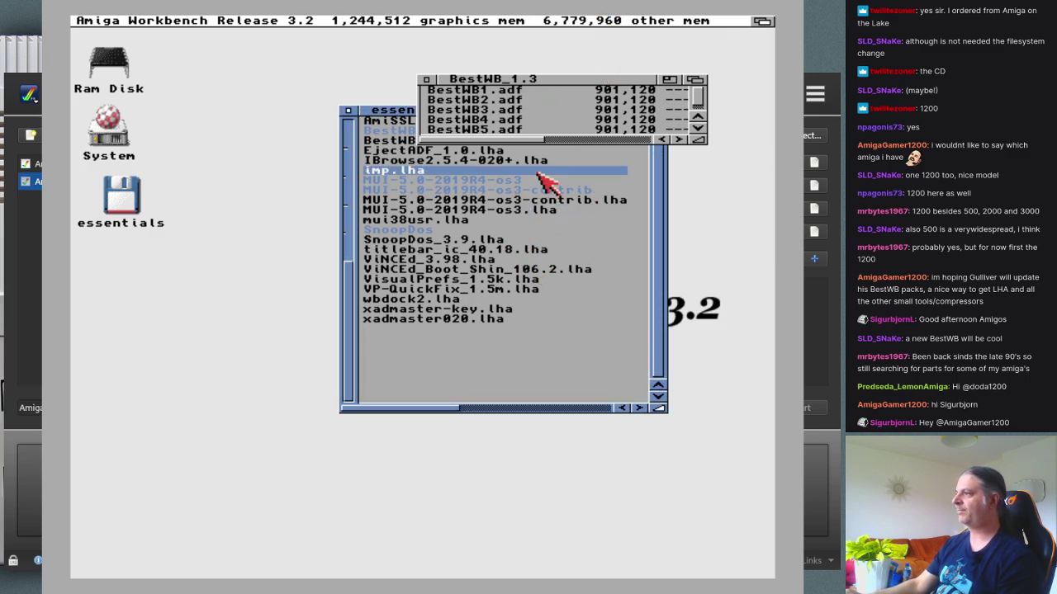
pyautogui.click(496, 79)
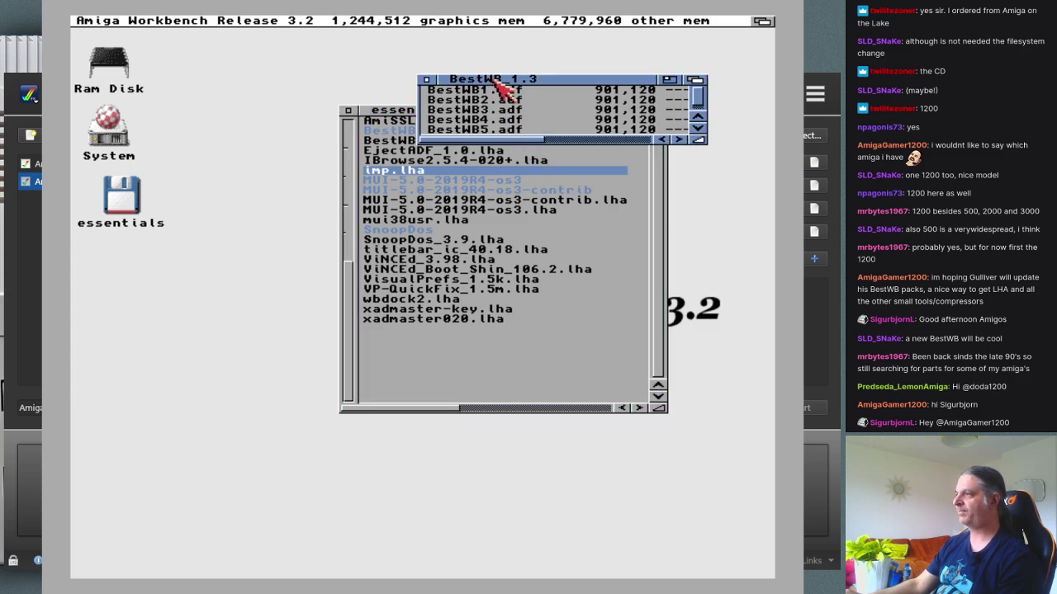
pyautogui.moveTo(697, 139); pyautogui.dragTo(688, 229)
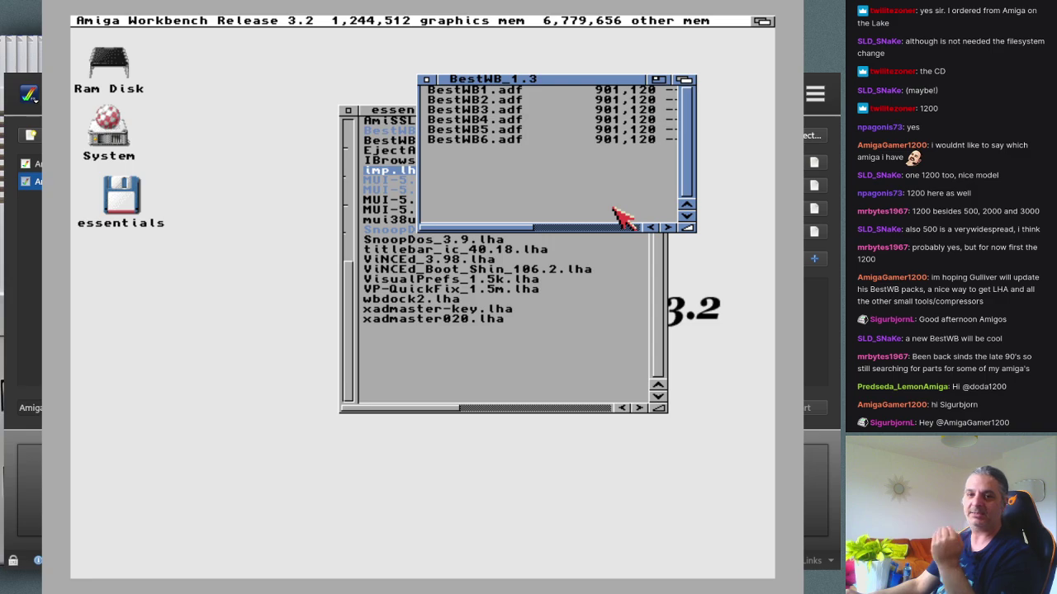
pyautogui.moveTo(373, 105); pyautogui.dragTo(481, 235)
# Step: Mount BestWB1.adf, open the resulting BestWB1 disk and enlarge its window to fit the contents
pyautogui.doubleClick(486, 91)
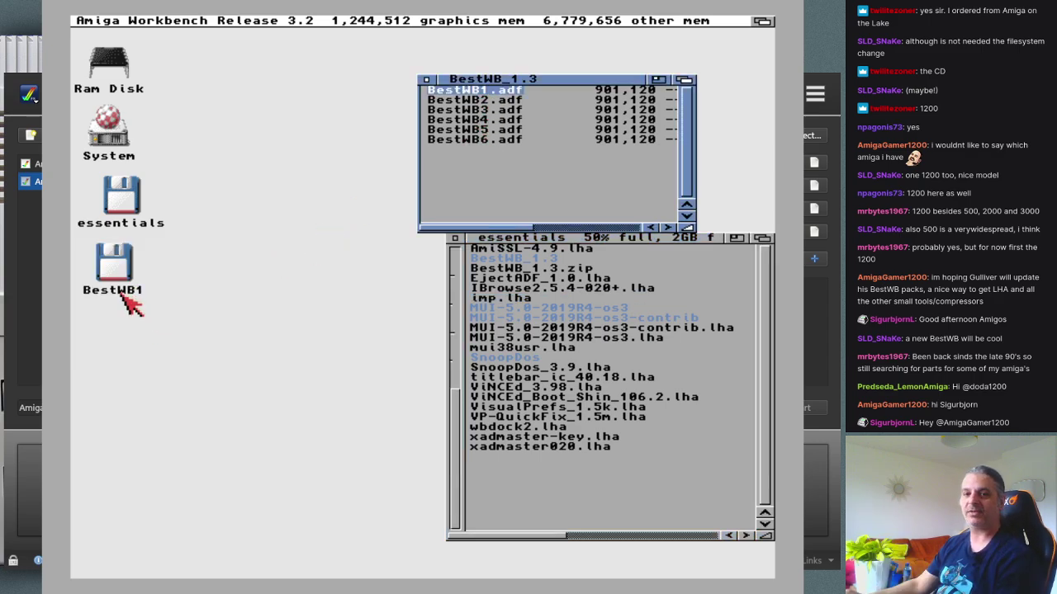
pyautogui.click(132, 266)
pyautogui.doubleClick(124, 261)
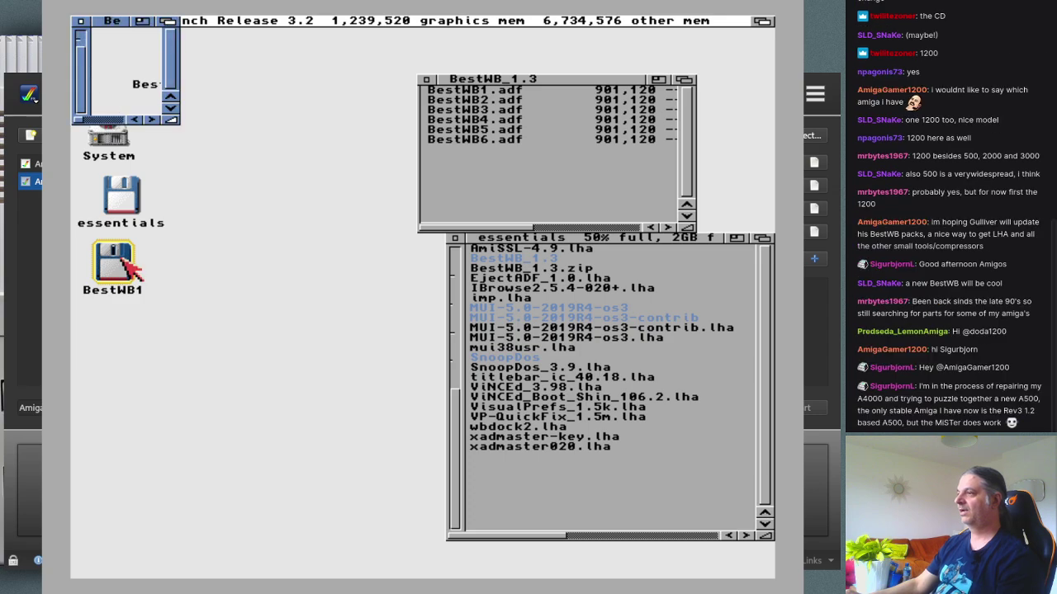
pyautogui.moveTo(174, 122); pyautogui.dragTo(652, 192)
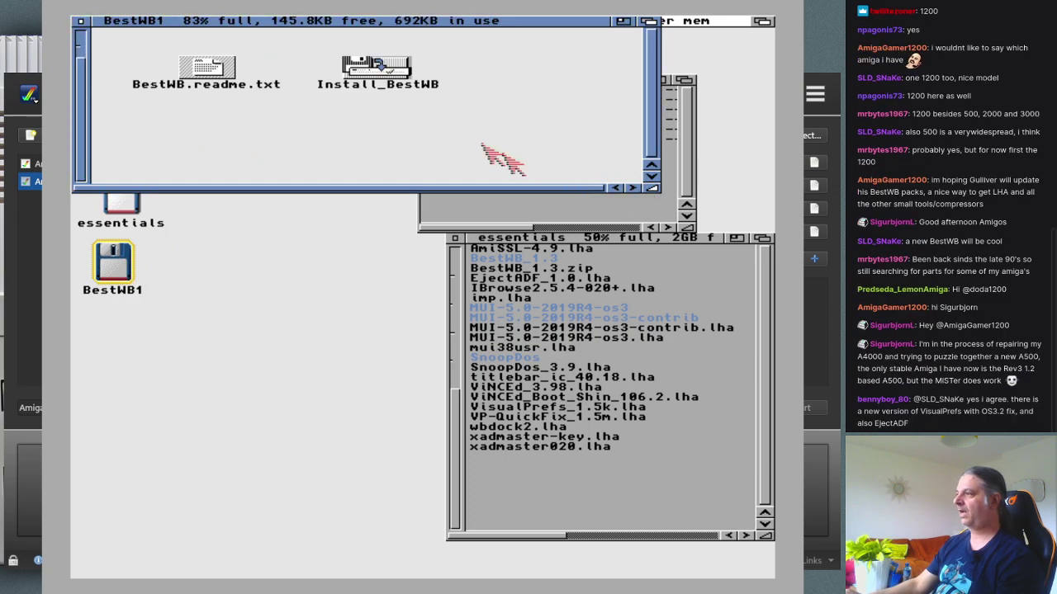
pyautogui.click(460, 160)
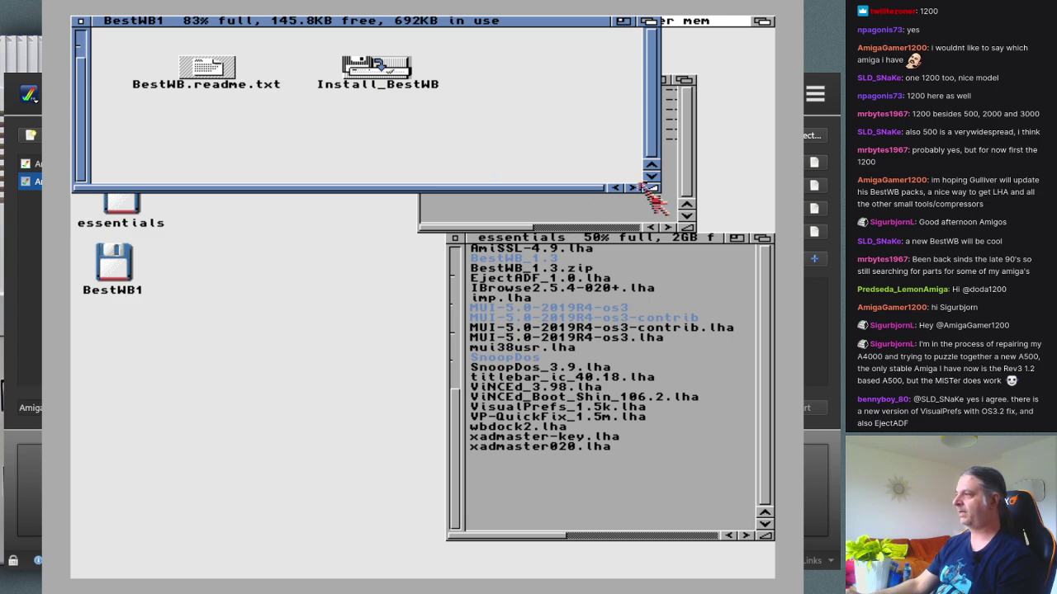
pyautogui.moveTo(651, 188); pyautogui.dragTo(529, 301)
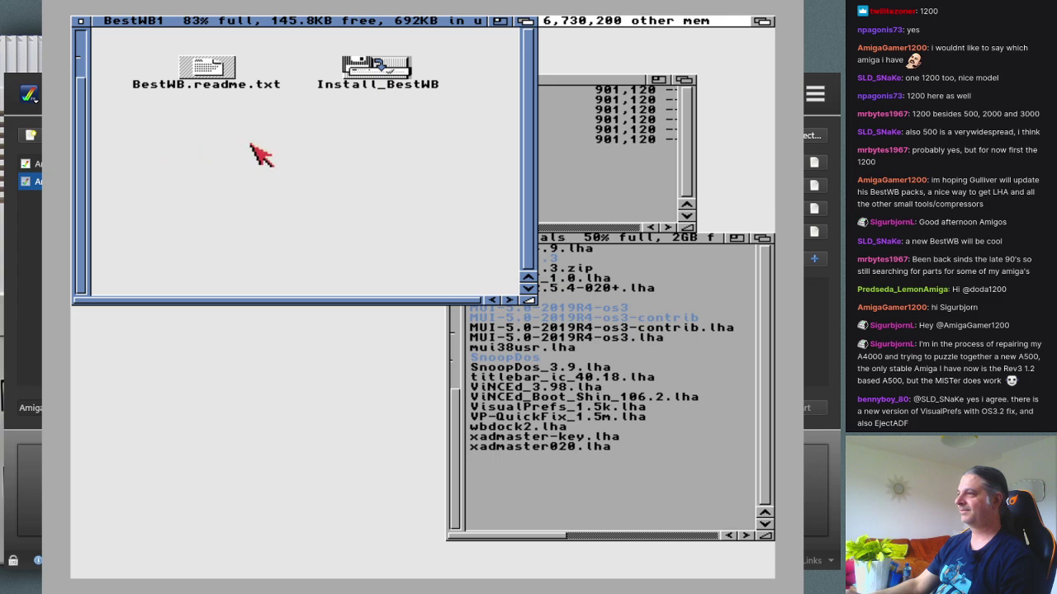
# Step: List all files of the BestWB1 disk by name and move its window clear of the desktop icons
pyautogui.rightClick(231, 165)
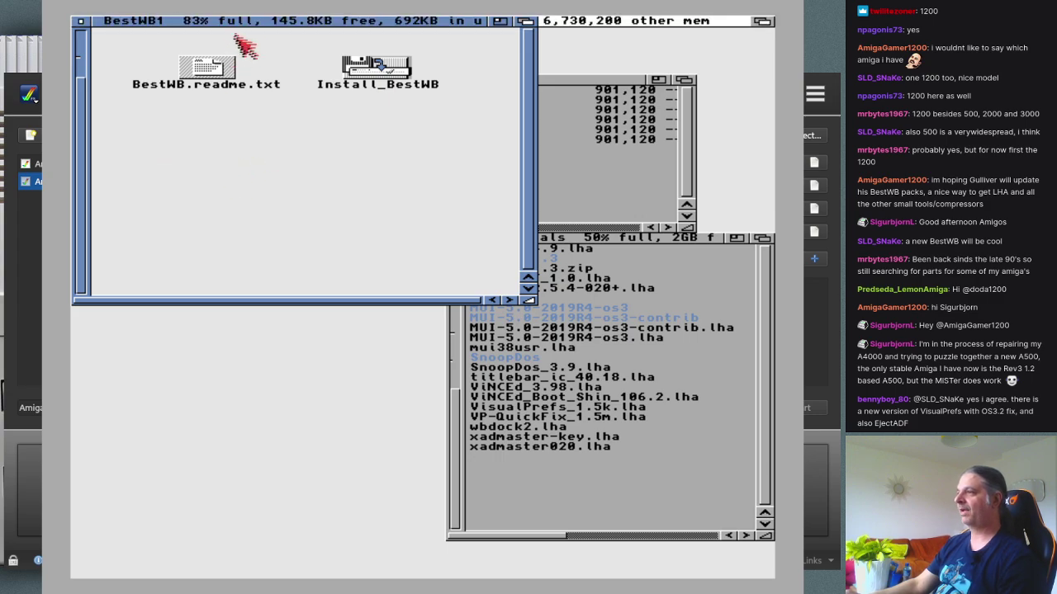
pyautogui.moveTo(249, 17); pyautogui.dragTo(379, 98)
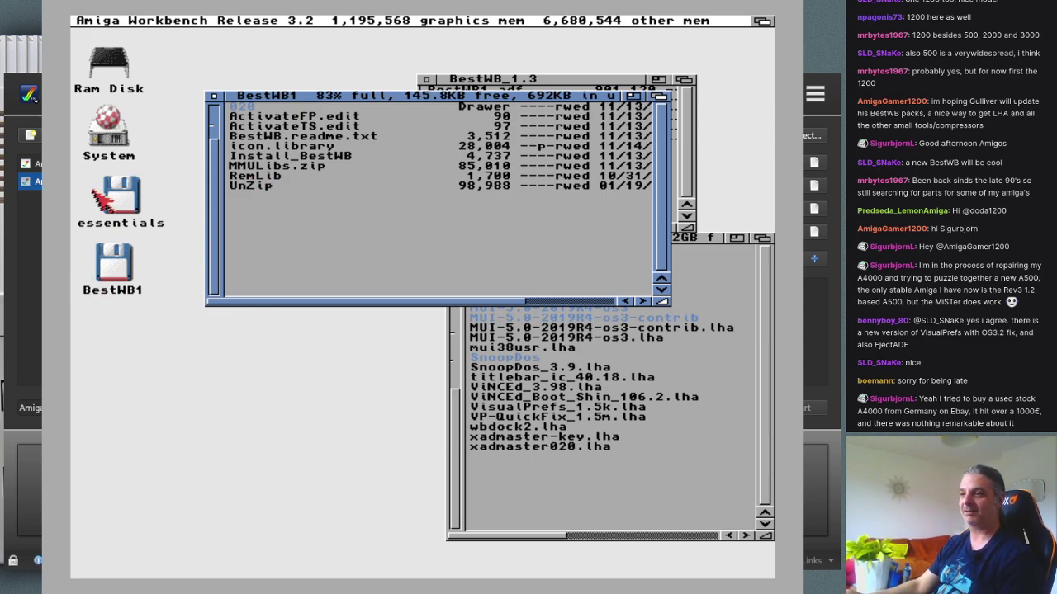
pyautogui.rightClick(200, 20)
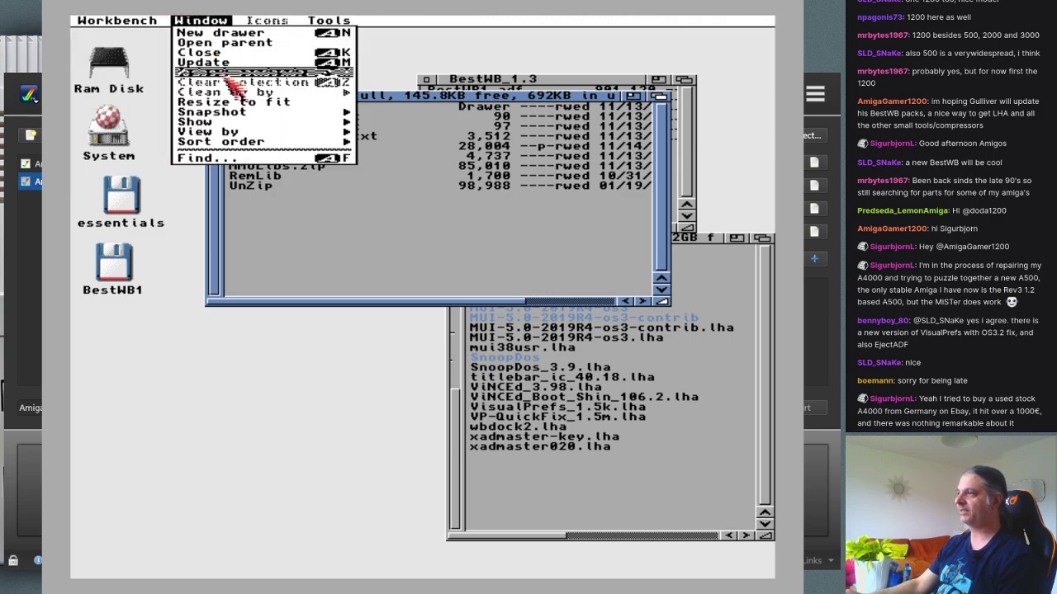
pyautogui.moveTo(252, 126)
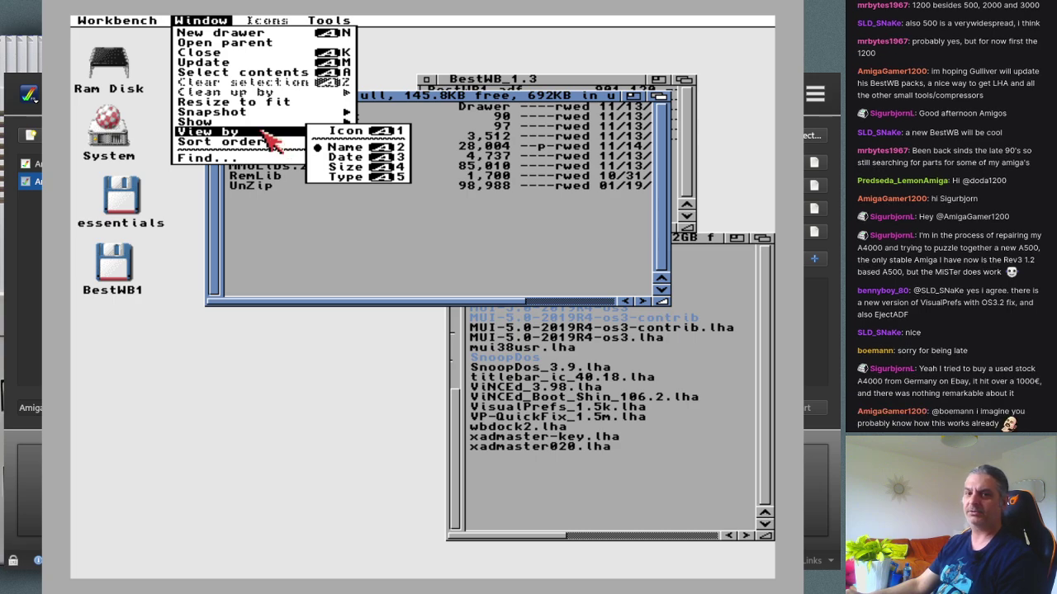
pyautogui.rightClick(251, 273)
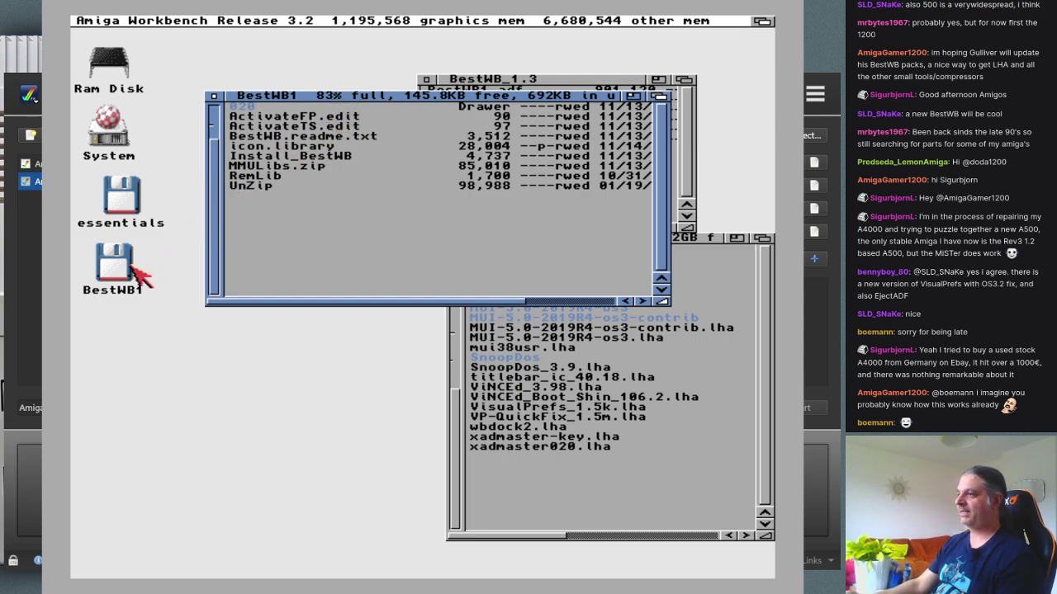
# Step: Execute the newshell command from Workbench and move the AmigaShell window below the BestWB1 window
pyautogui.click(262, 187)
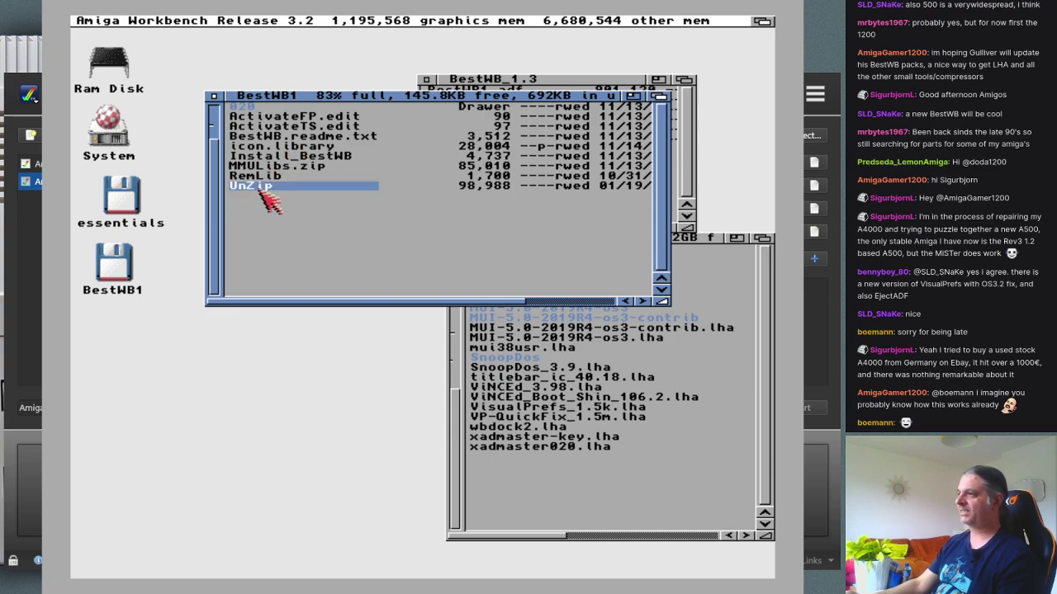
pyautogui.click(265, 229)
pyautogui.rightClick(137, 25)
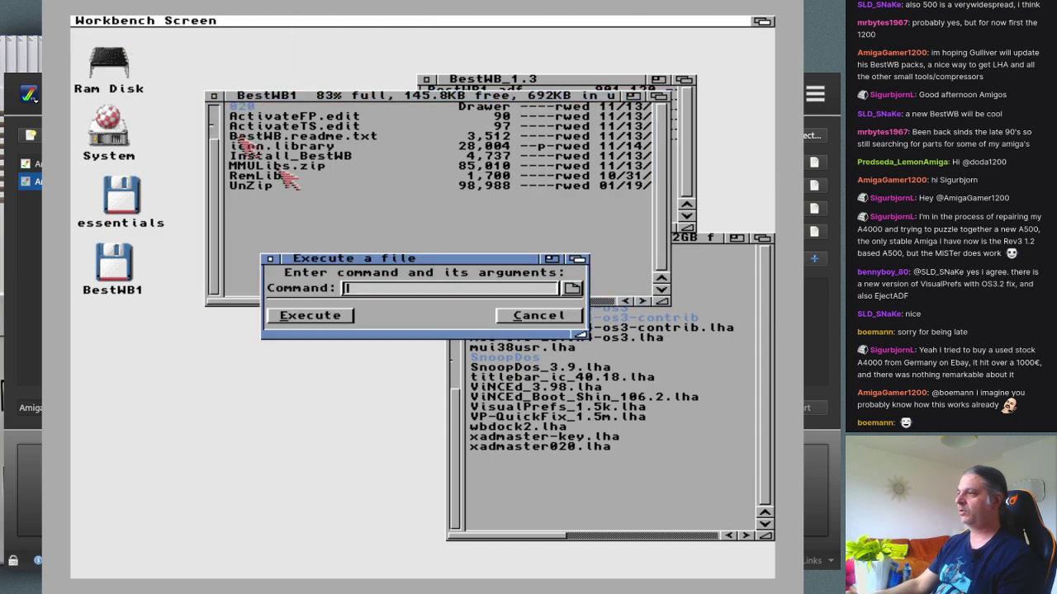
pyautogui.write('newsh')
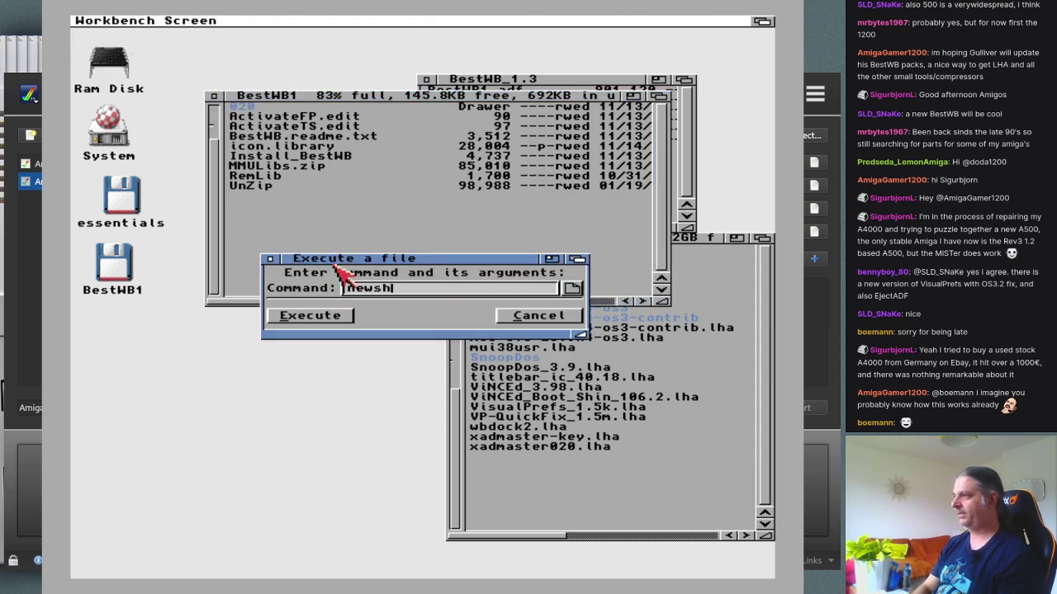
pyautogui.write('ell')
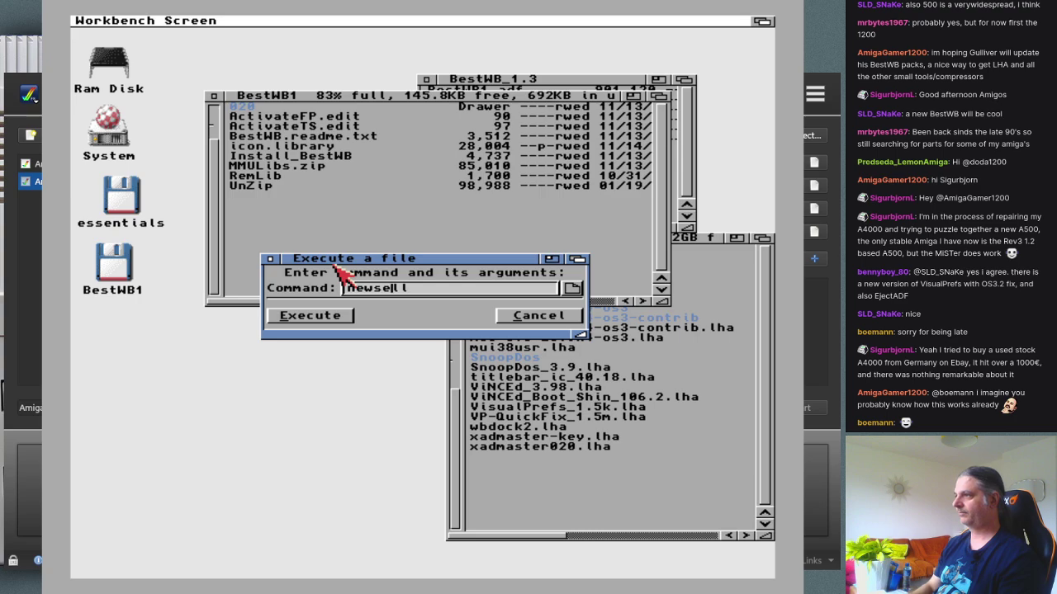
pyautogui.press('Return')
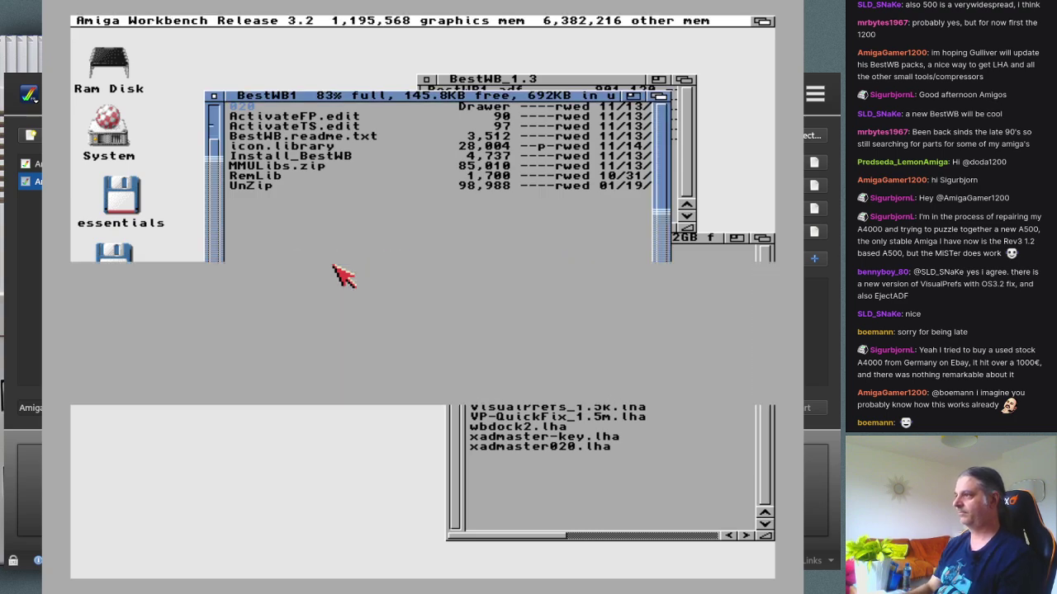
pyautogui.moveTo(483, 278); pyautogui.dragTo(483, 406)
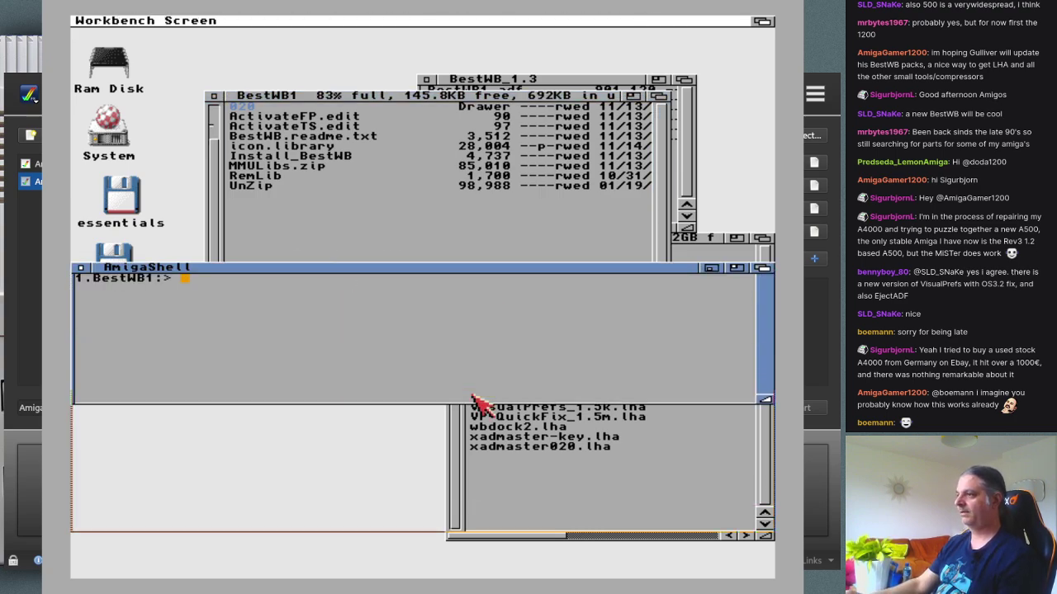
# Step: List the contents of the BestWB1 disk in the AmigaShell with dir
pyautogui.click(318, 273)
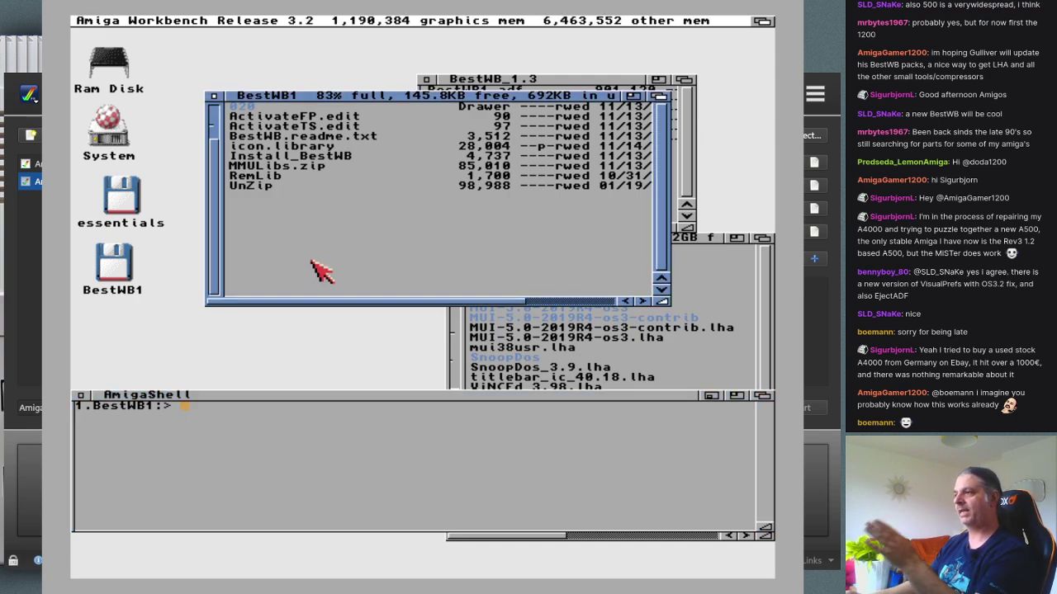
pyautogui.rightClick(91, 23)
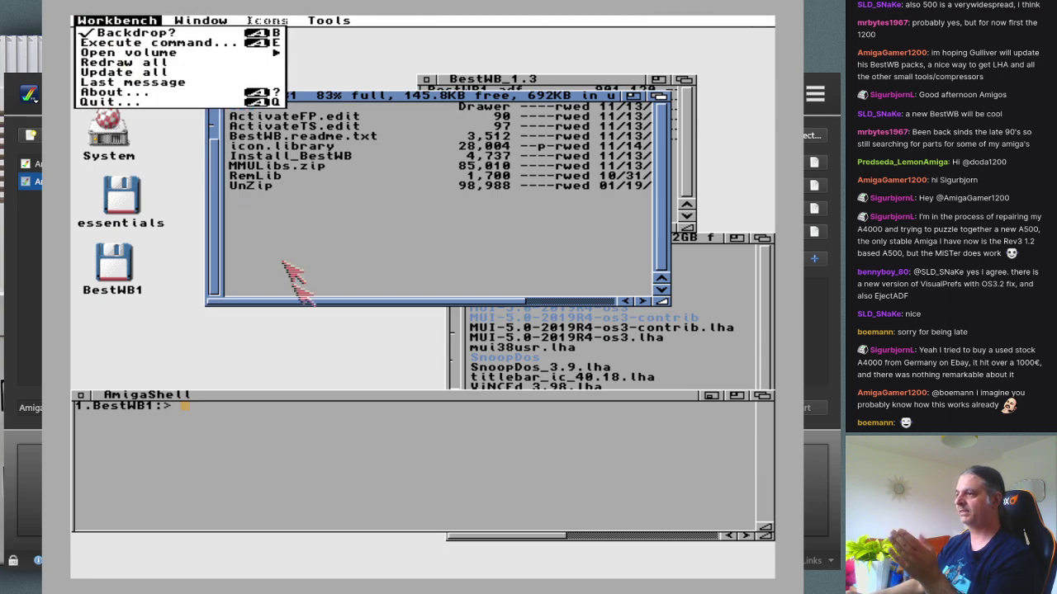
pyautogui.rightClick(294, 488)
pyautogui.click(292, 490)
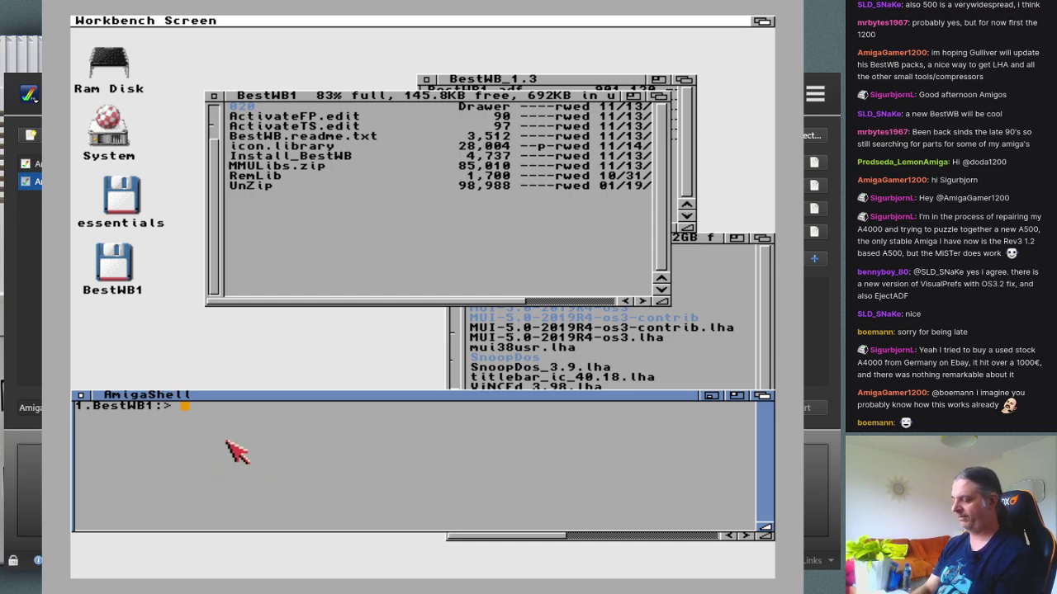
pyautogui.write('dir')
pyautogui.press('Return')
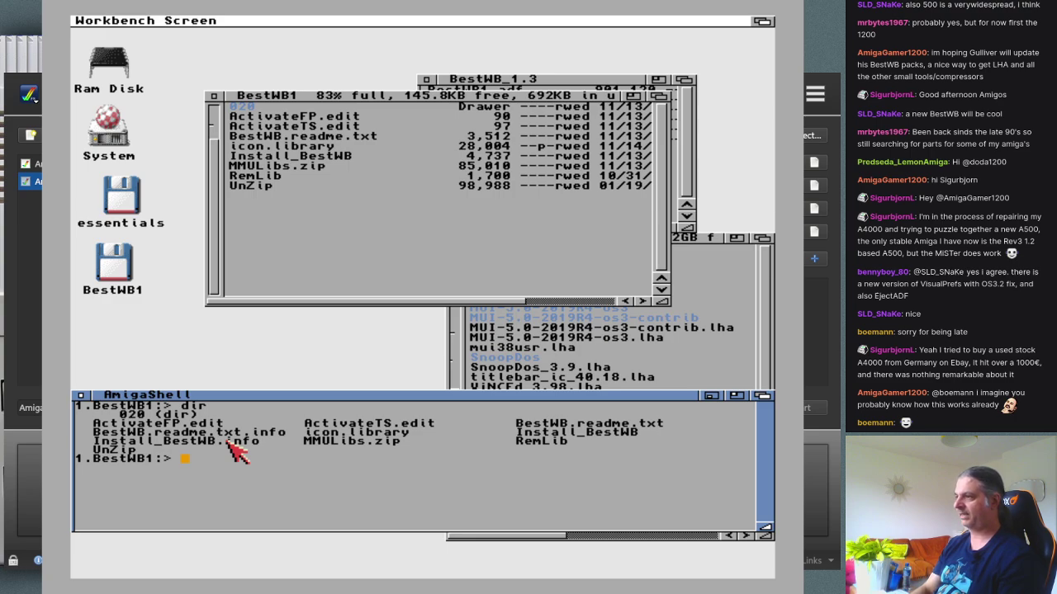
# Step: Copy the unzip program from BestWB1 to c: in the shell and close the BestWB1 disk window
pyautogui.write('copy')
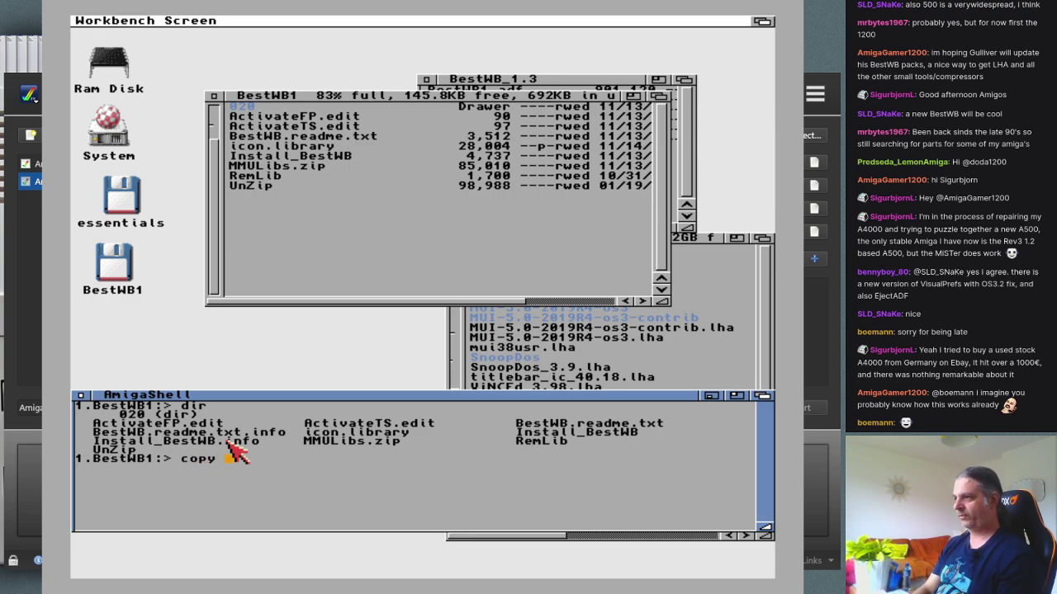
pyautogui.write(' unzip')
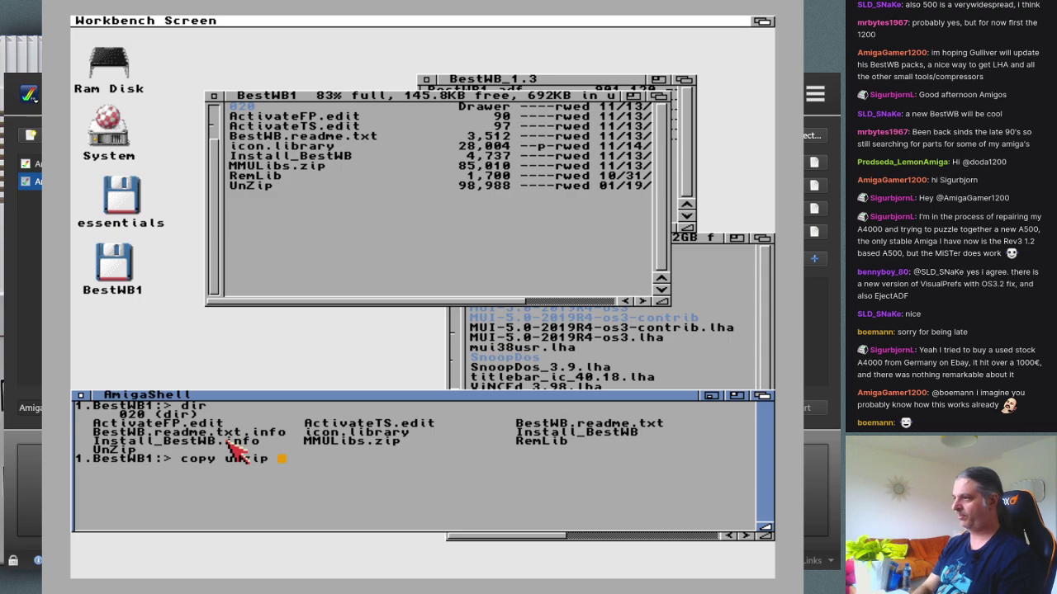
pyautogui.write(' c:')
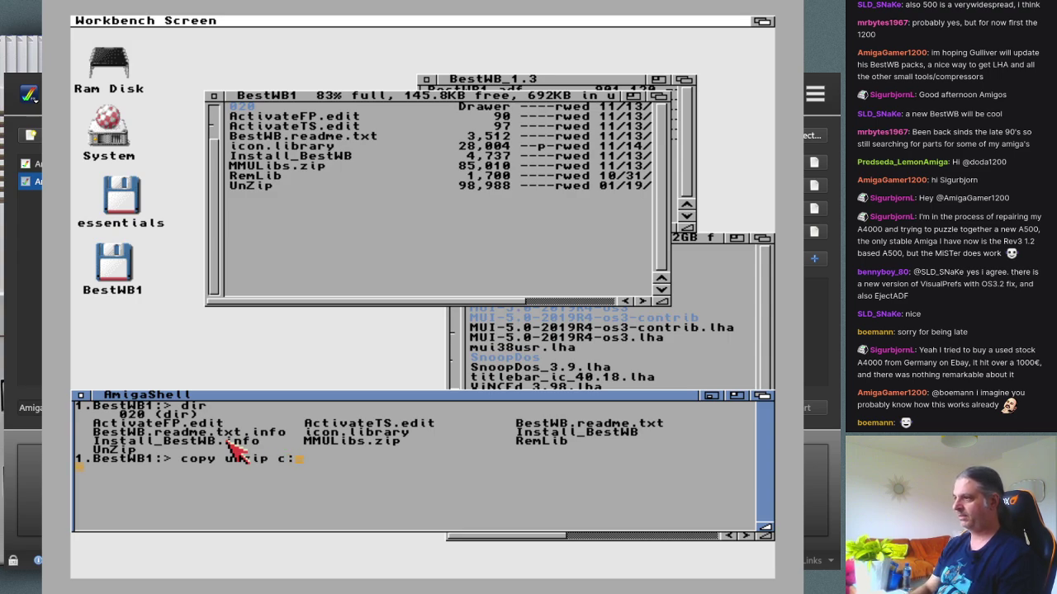
pyautogui.press('Return')
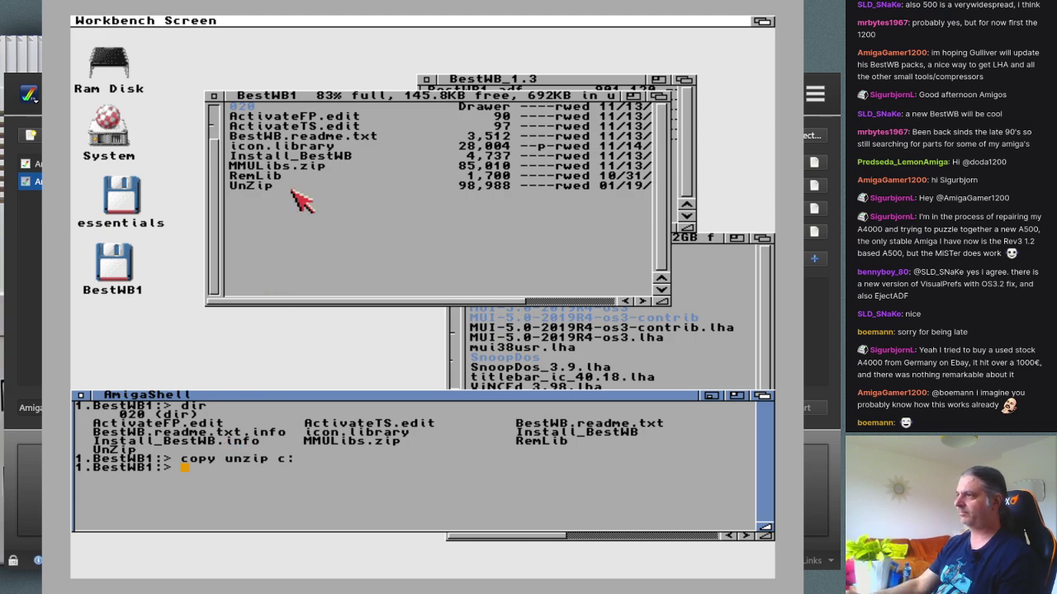
pyautogui.click(215, 96)
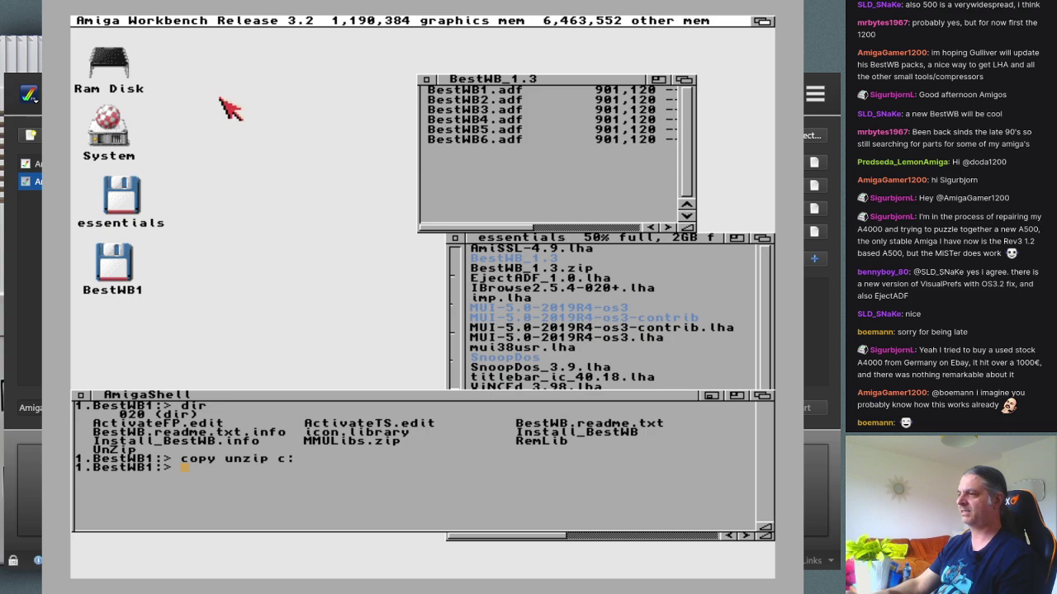
# Step: Mount the BestWB2.adf disk image from the BestWB_1.3 drawer and open the BestWB2 disk
pyautogui.click(275, 472)
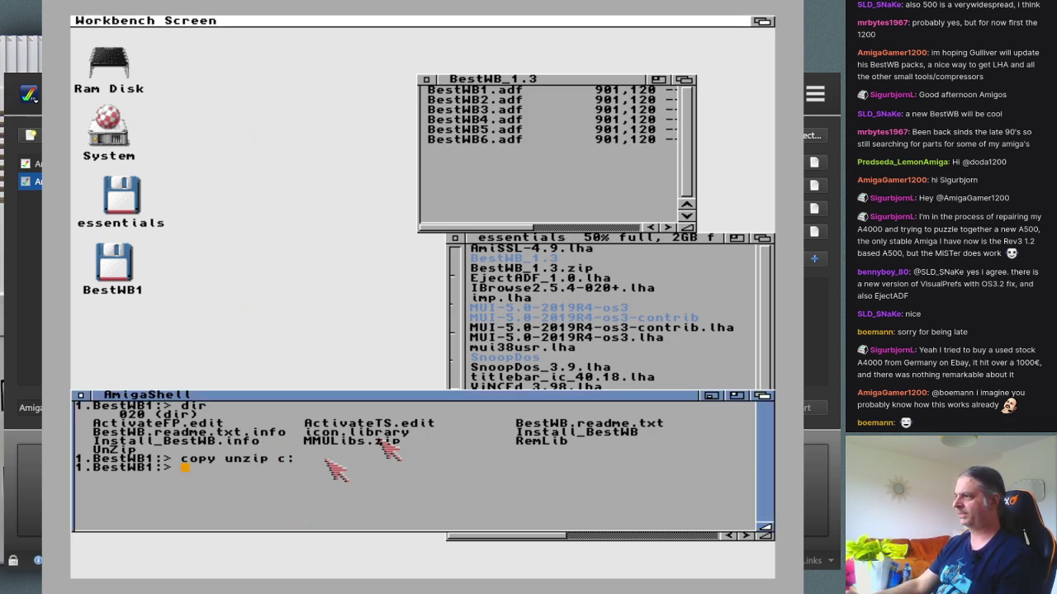
pyautogui.doubleClick(472, 103)
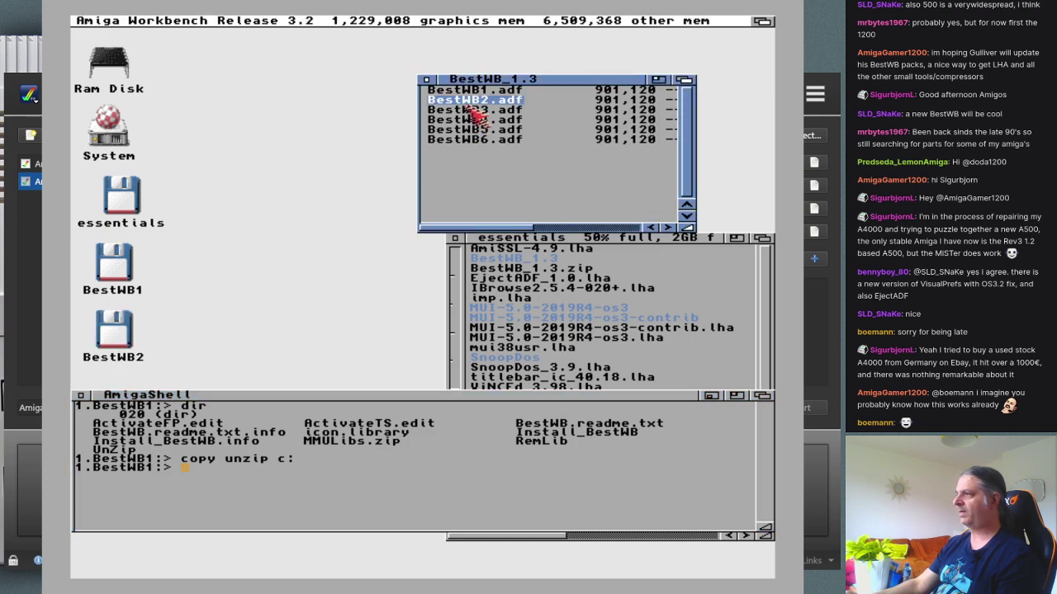
pyautogui.doubleClick(117, 335)
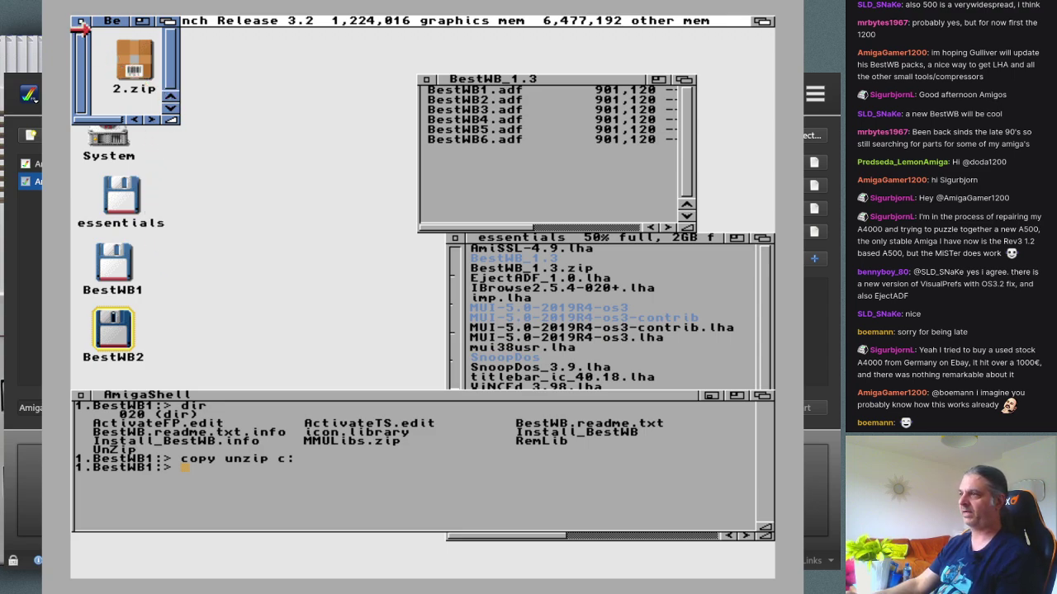
# Step: Begin an unzip command in the AmigaShell with the path BestWB2:2.zip inserted from the archive's icon, and close the BestWB2 window
pyautogui.click(277, 480)
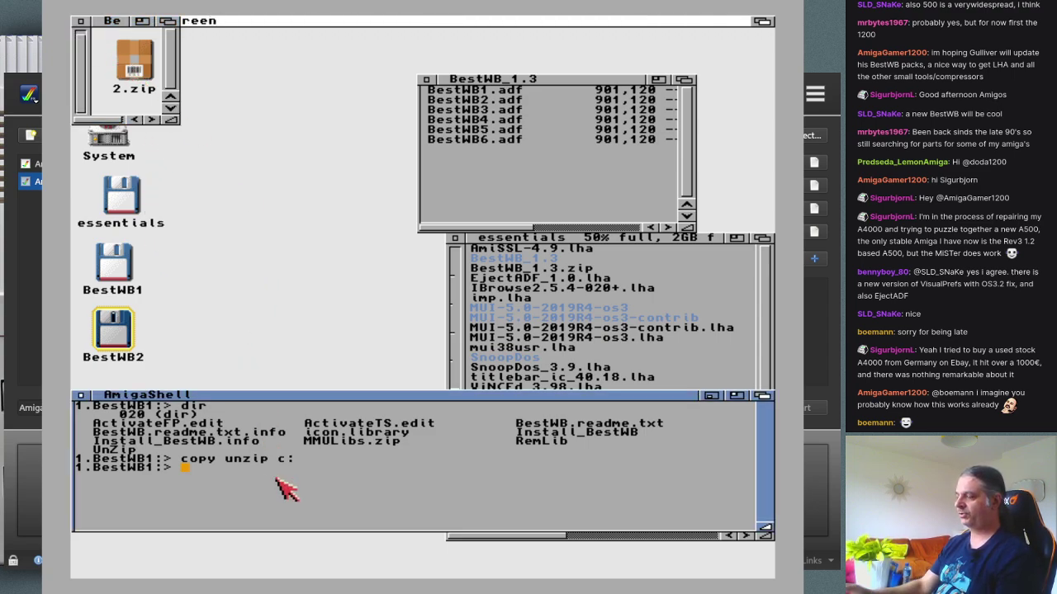
pyautogui.write('unzip')
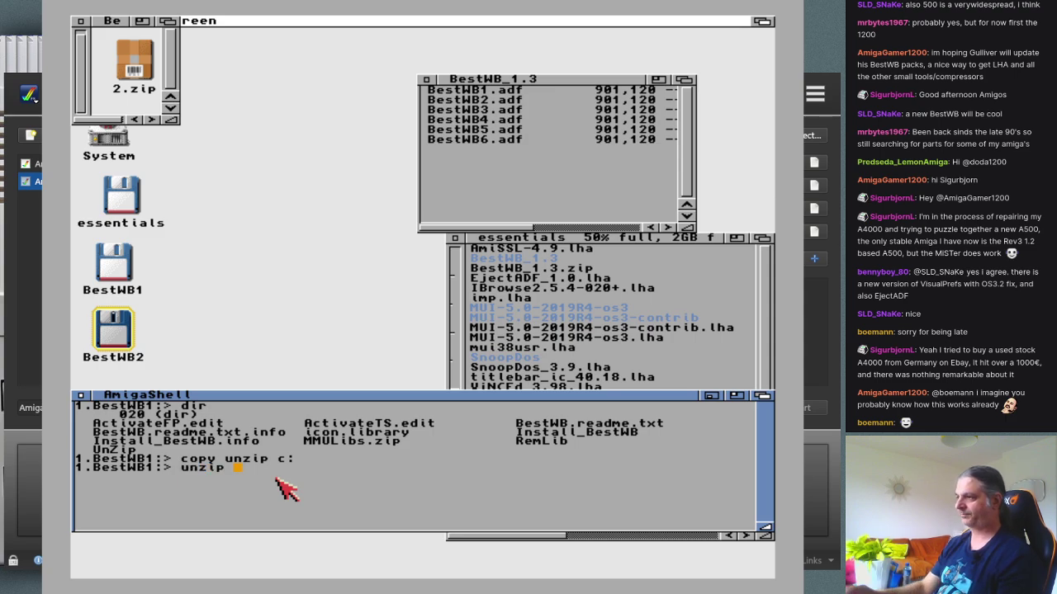
pyautogui.moveTo(128, 97); pyautogui.dragTo(320, 495)
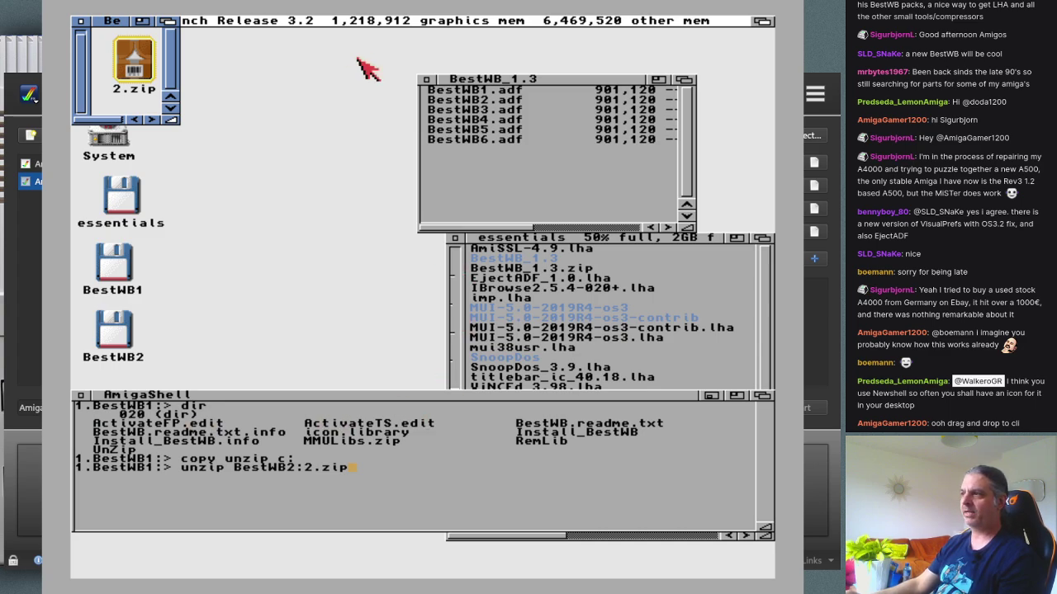
pyautogui.click(298, 82)
pyautogui.click(77, 23)
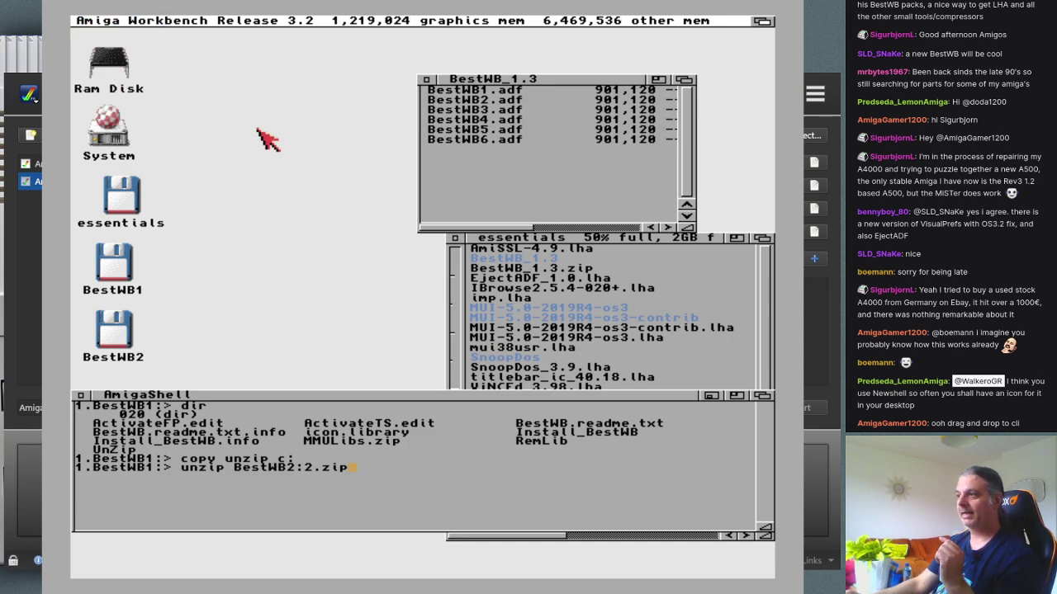
pyautogui.rightClick(254, 28)
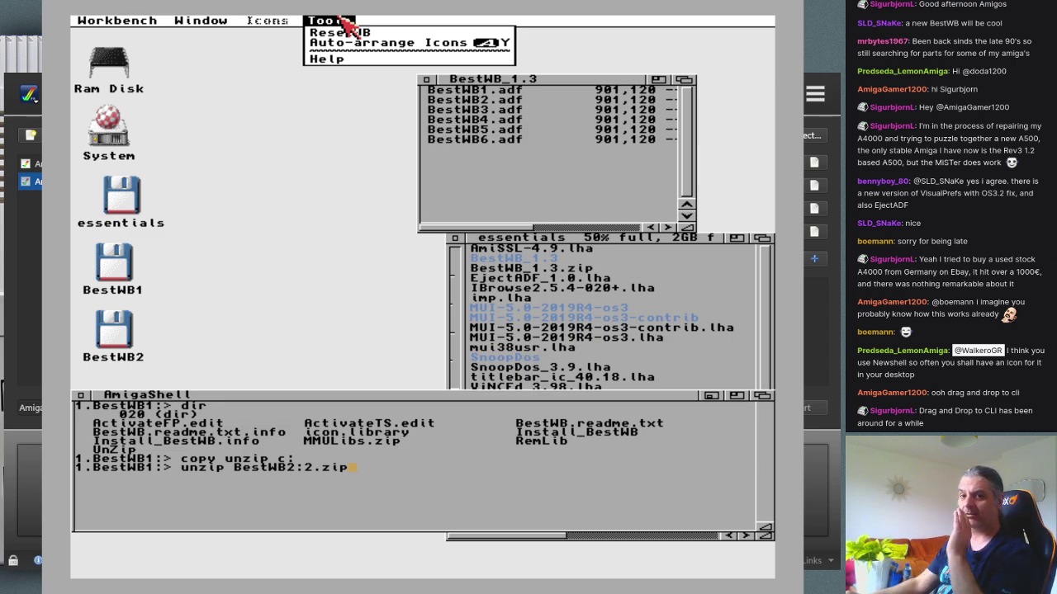
pyautogui.rightClick(343, 23)
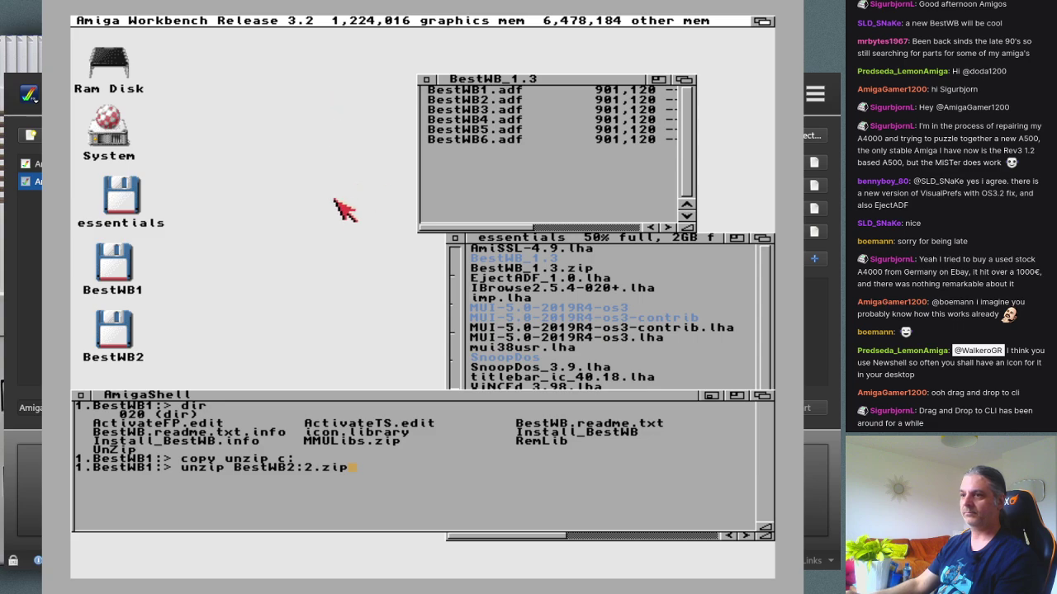
# Step: Complete the unzip command with -d ram:, run it, and interrupt the extraction after the C and Classes/Datatypes files are unpacked
pyautogui.click(236, 499)
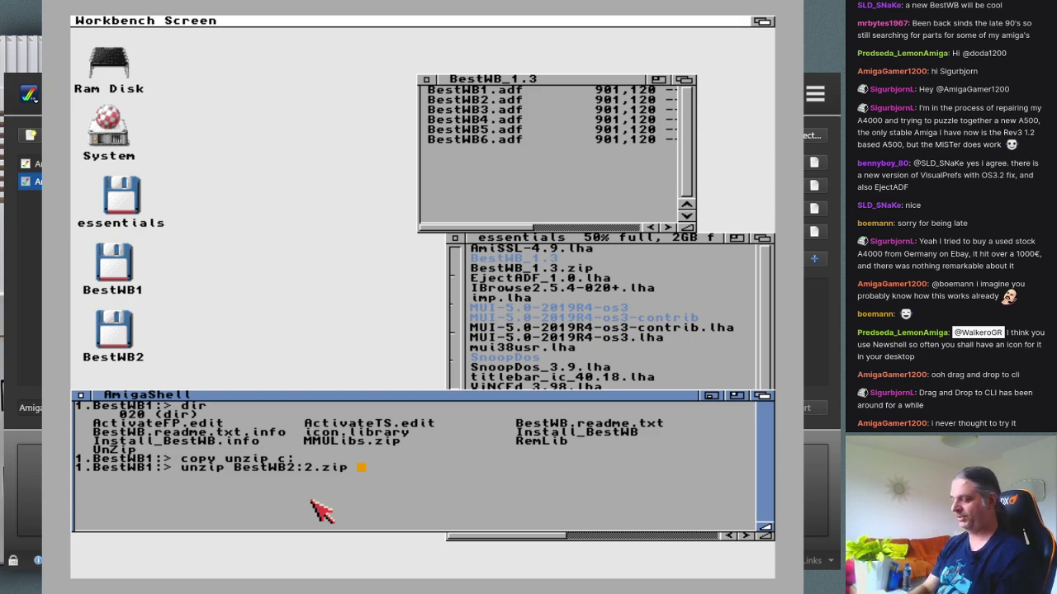
pyautogui.write('-d ram:')
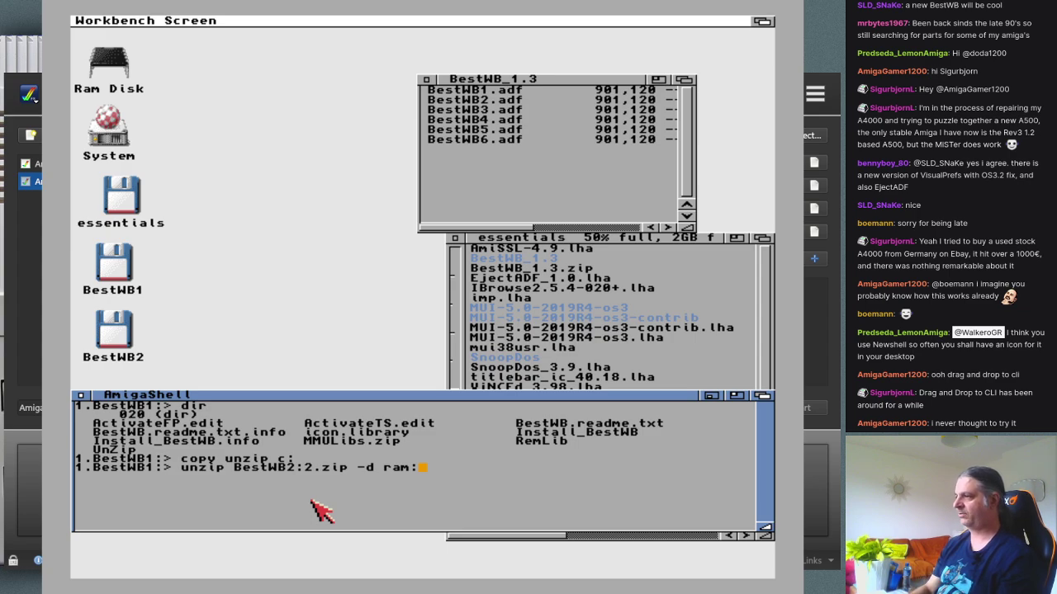
pyautogui.press('Return')
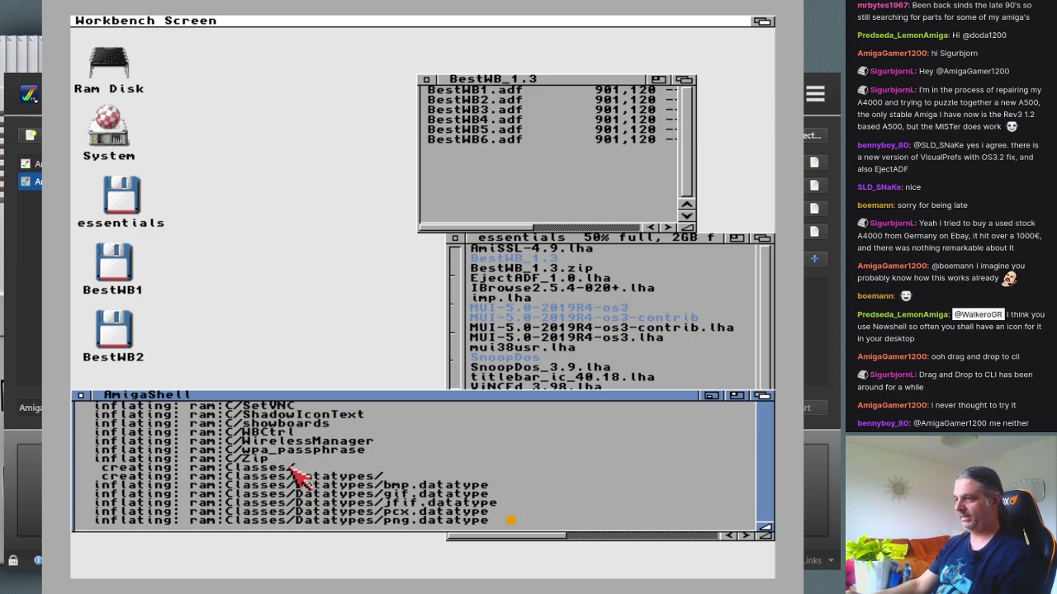
pyautogui.hotkey('ctrl', 'c')
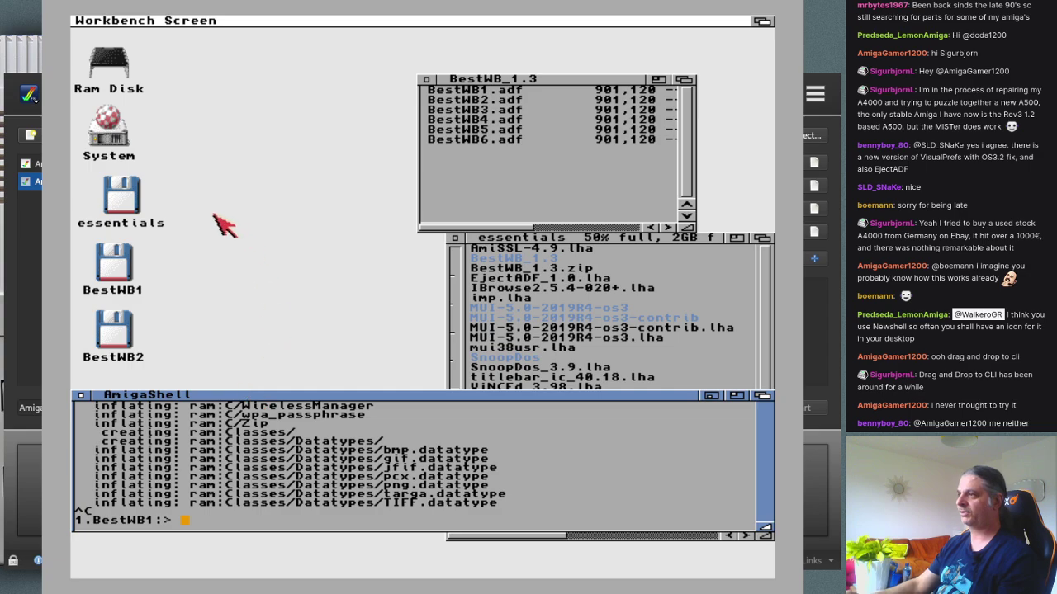
# Step: Open the extracted C drawer on the Ram Disk, close the Ram Disk window, and enlarge and reposition the C window above the shell
pyautogui.doubleClick(128, 76)
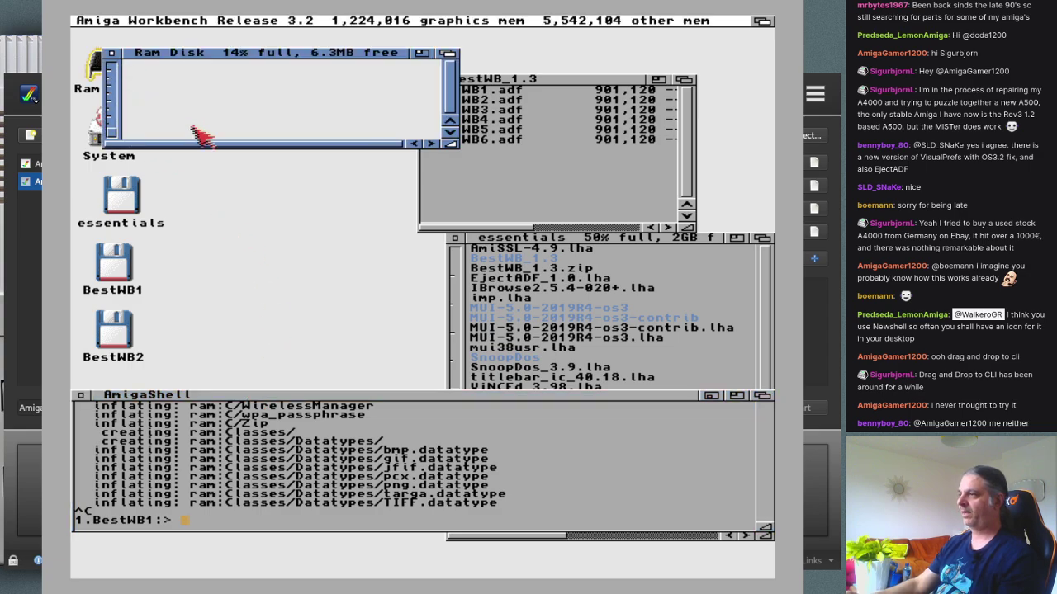
pyautogui.press('super+2')
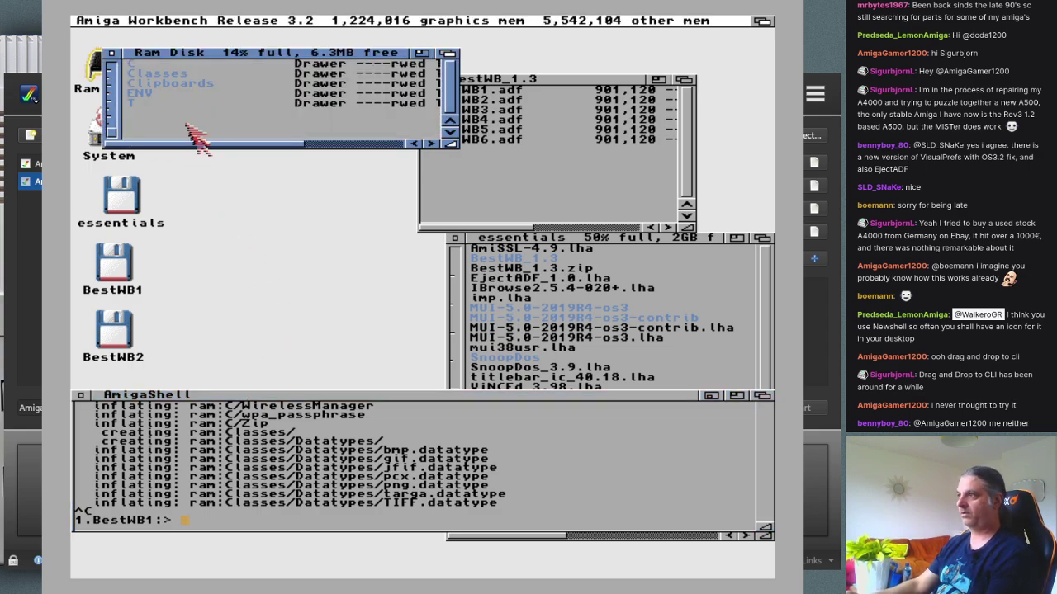
pyautogui.doubleClick(150, 65)
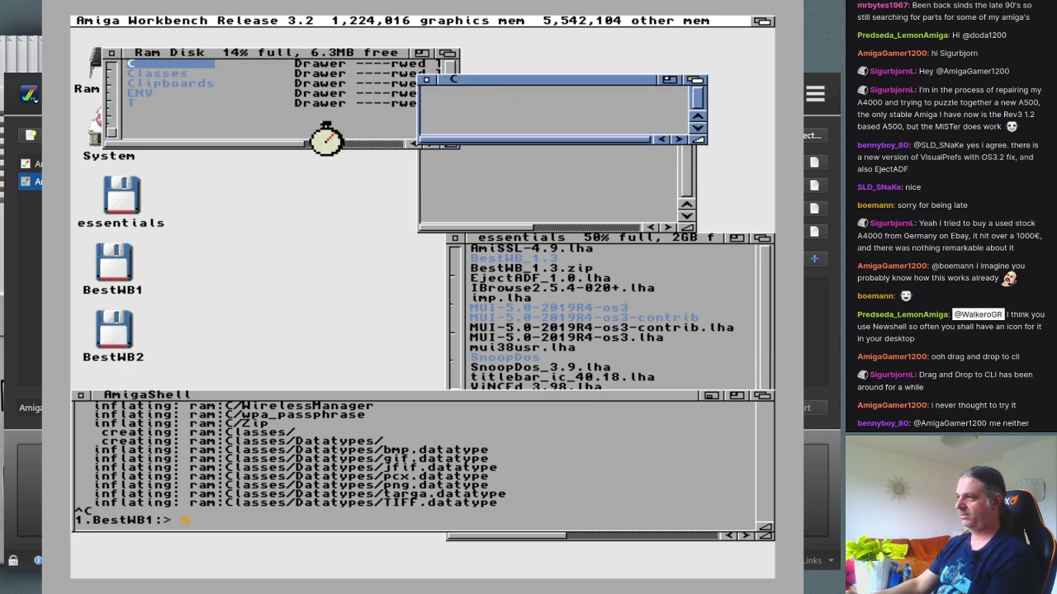
pyautogui.click(112, 52)
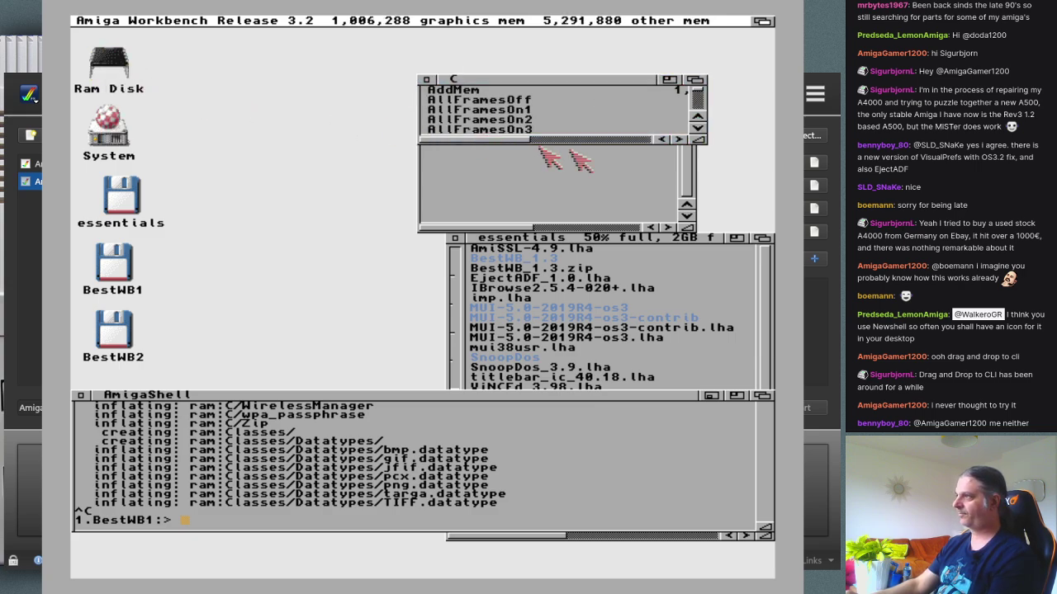
pyautogui.moveTo(699, 139); pyautogui.dragTo(692, 385)
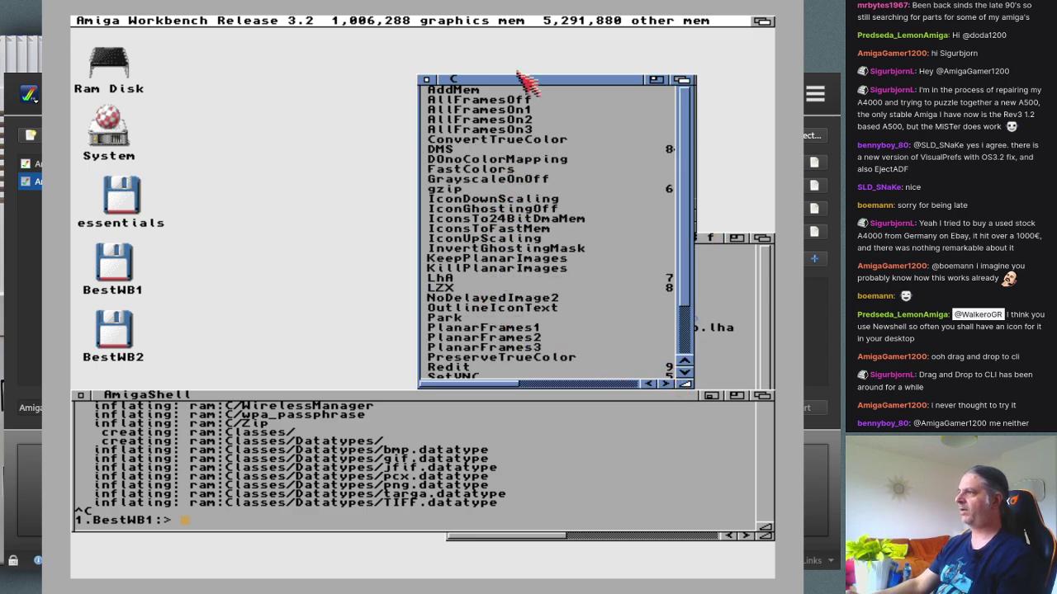
pyautogui.moveTo(522, 71); pyautogui.dragTo(431, 43)
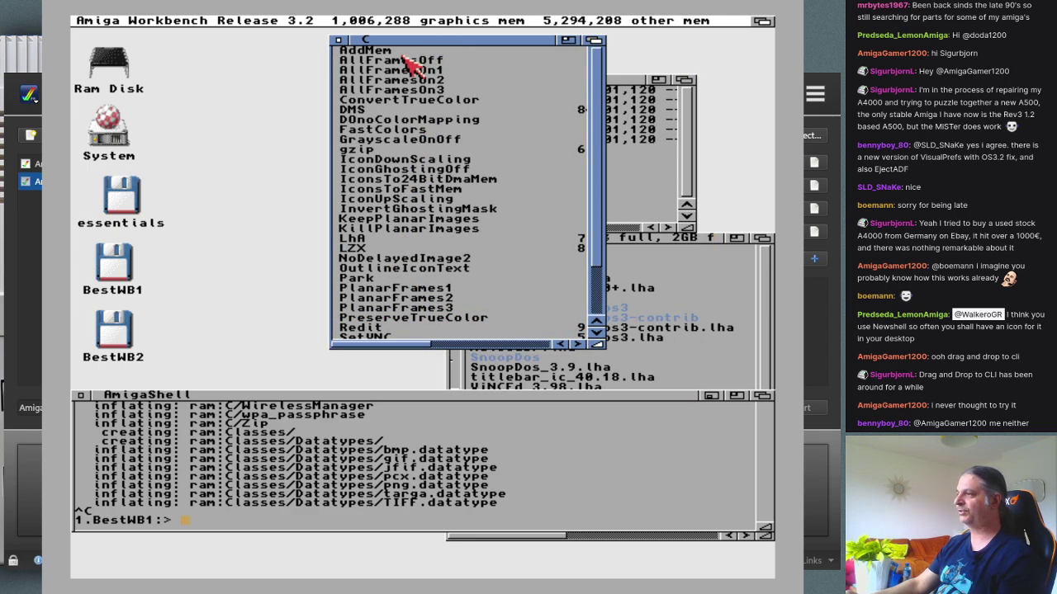
# Step: Copy LZX and LhA from Ram Disk:C to c: in the shell, inserting both file paths from the C window
pyautogui.click(347, 457)
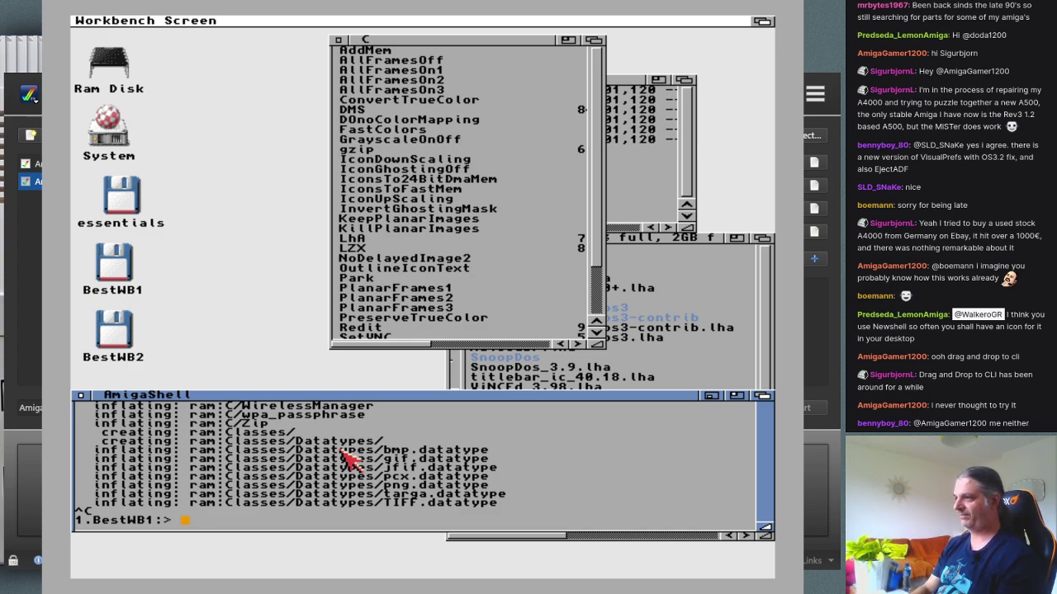
pyautogui.write('copy')
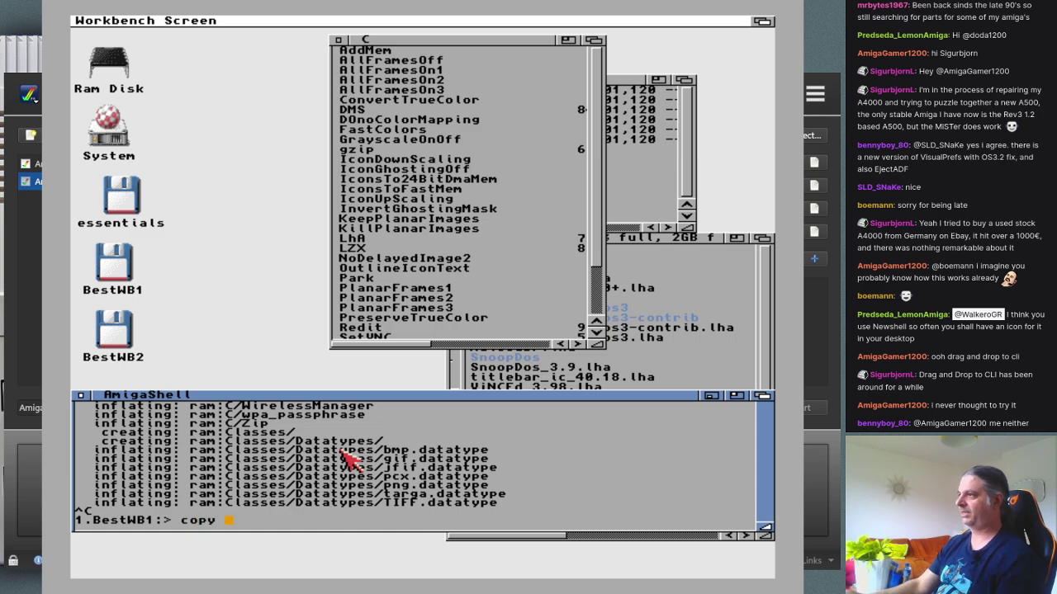
pyautogui.click(348, 240)
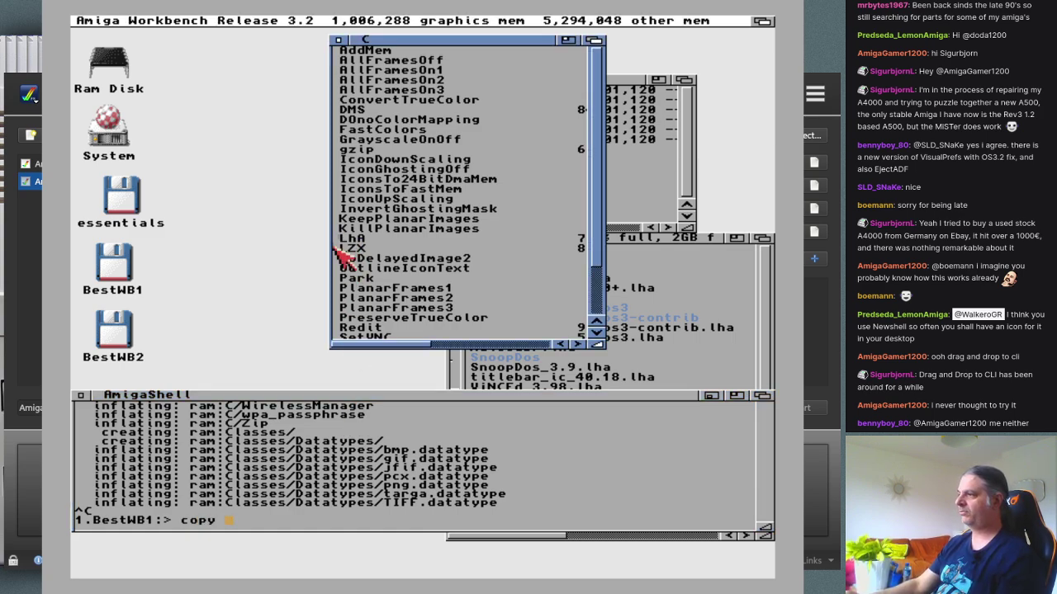
pyautogui.keyDown('shift'); pyautogui.click(363, 248); pyautogui.keyUp('shift')
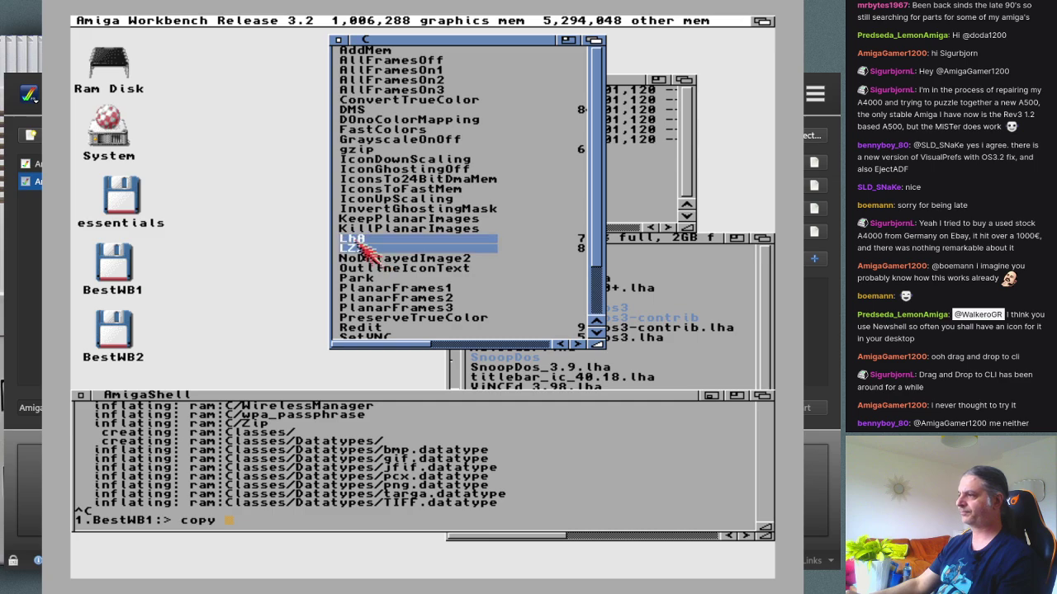
pyautogui.moveTo(349, 241); pyautogui.dragTo(338, 486)
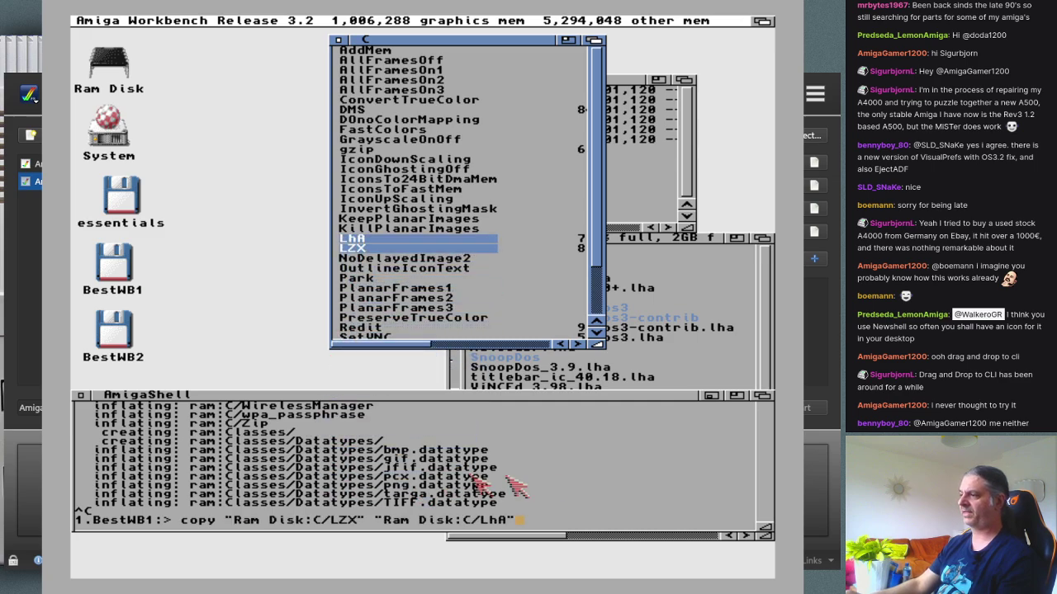
pyautogui.click(590, 485)
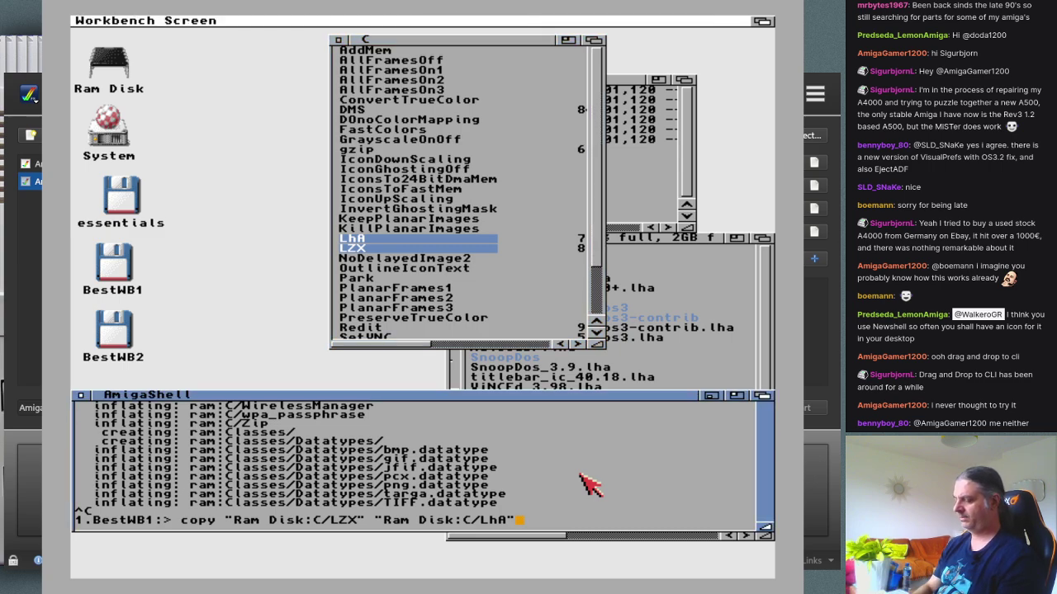
pyautogui.write('c')
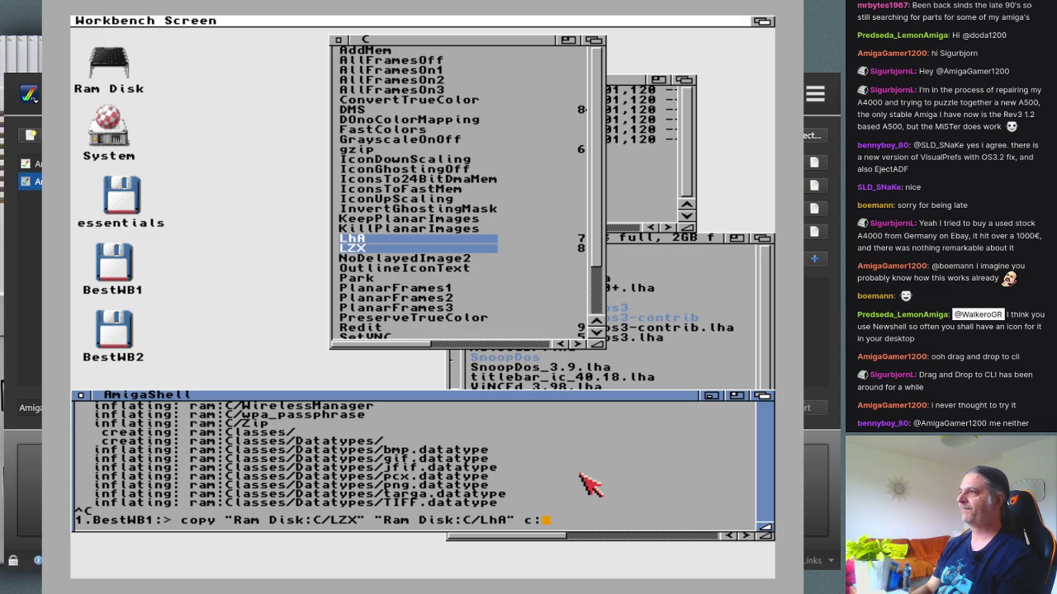
pyautogui.write(':')
pyautogui.press('Return')
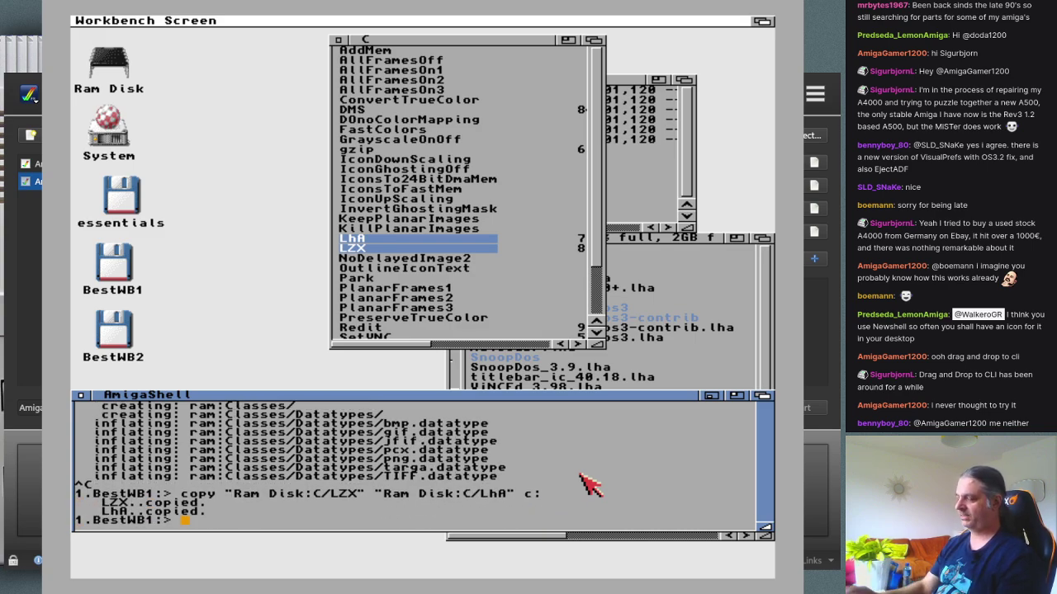
# Step: Test the lha command in the shell, first without arguments and again with ? to show its argument template
pyautogui.write('lha')
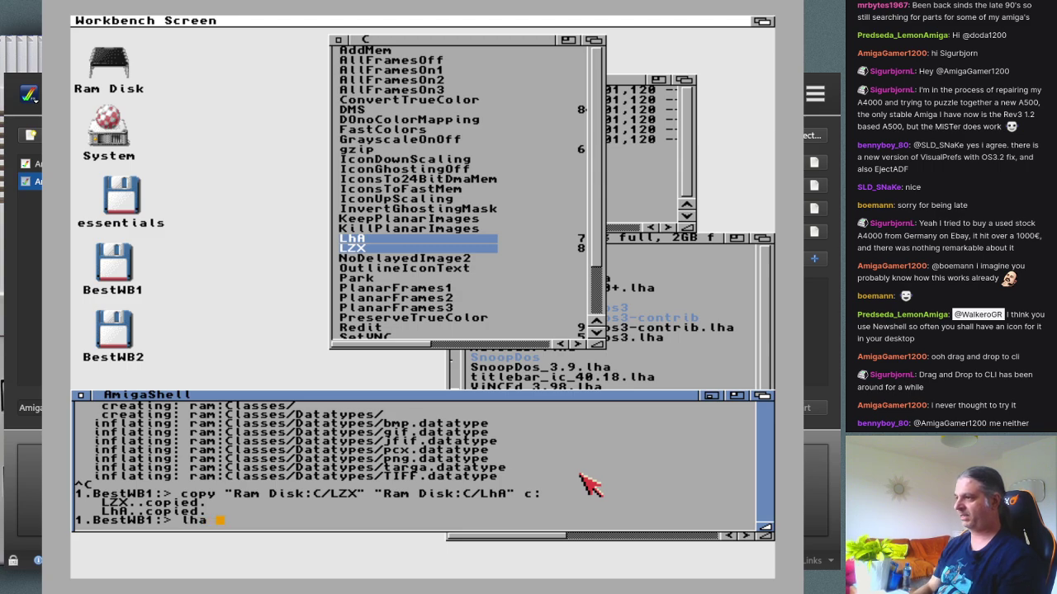
pyautogui.press('Return')
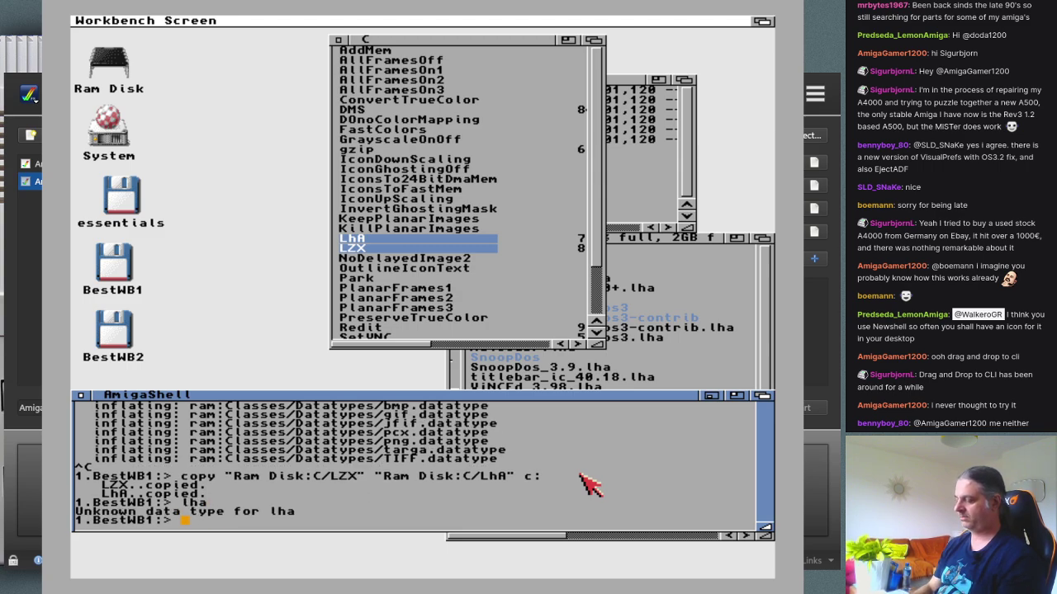
pyautogui.write('lha ?')
pyautogui.press('Return')
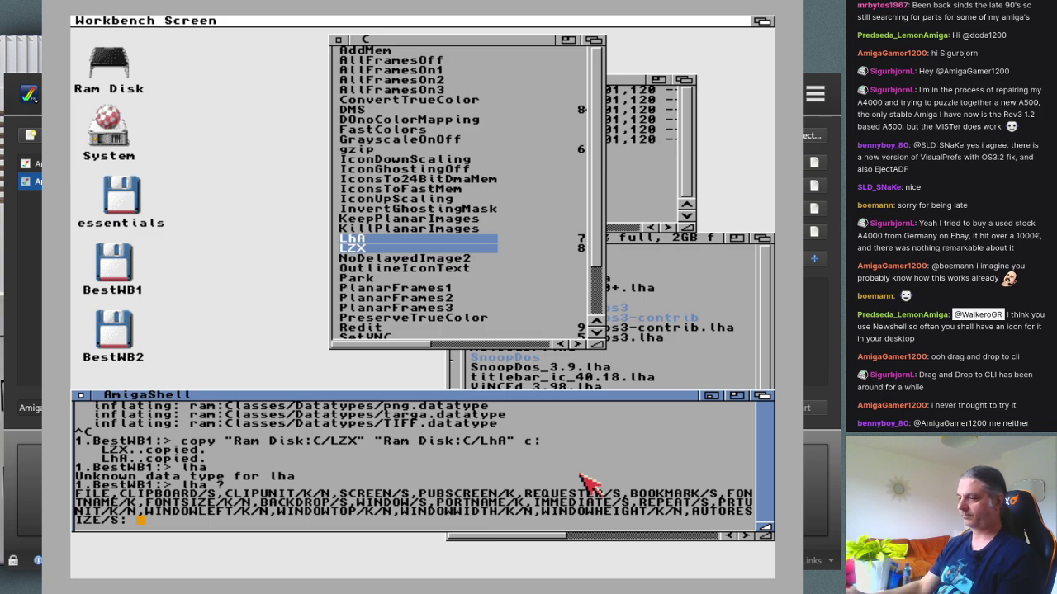
pyautogui.press('Return')
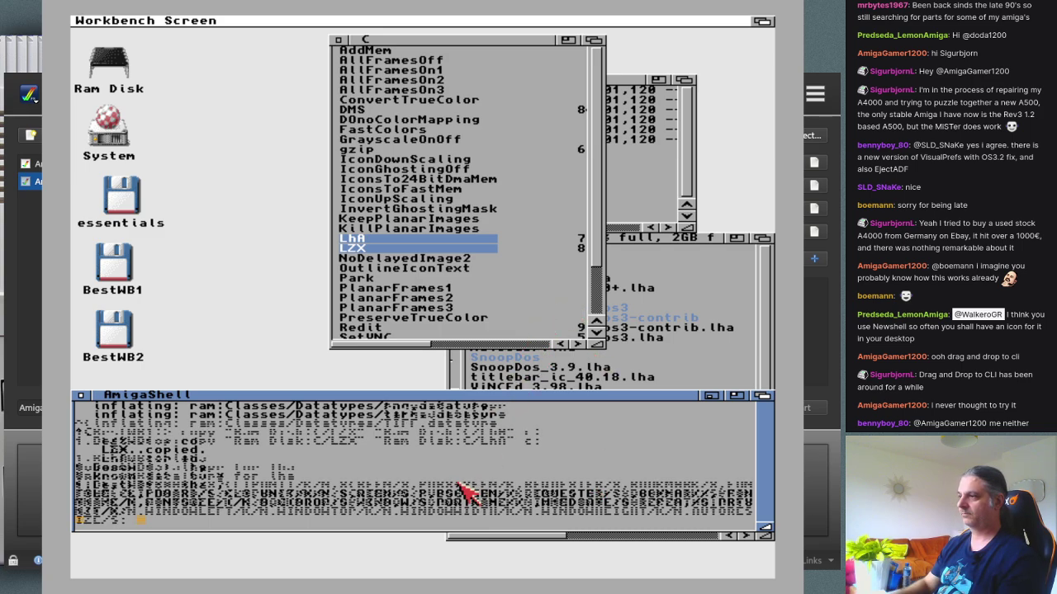
# Step: Close the C and BestWB_1.3 windows and bring the essentials window in front of the shell
pyautogui.click(337, 39)
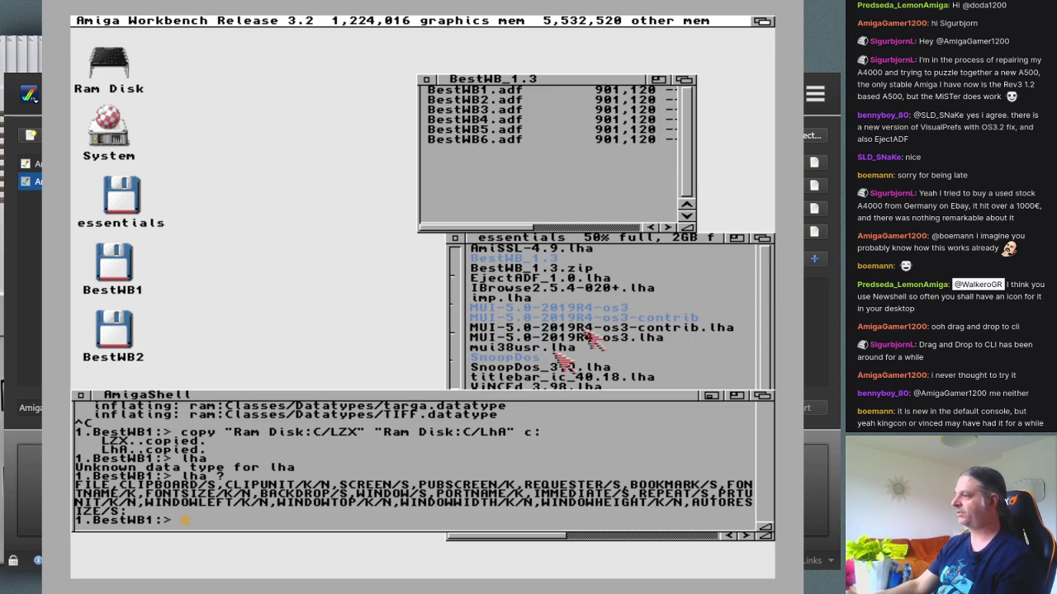
pyautogui.click(766, 240)
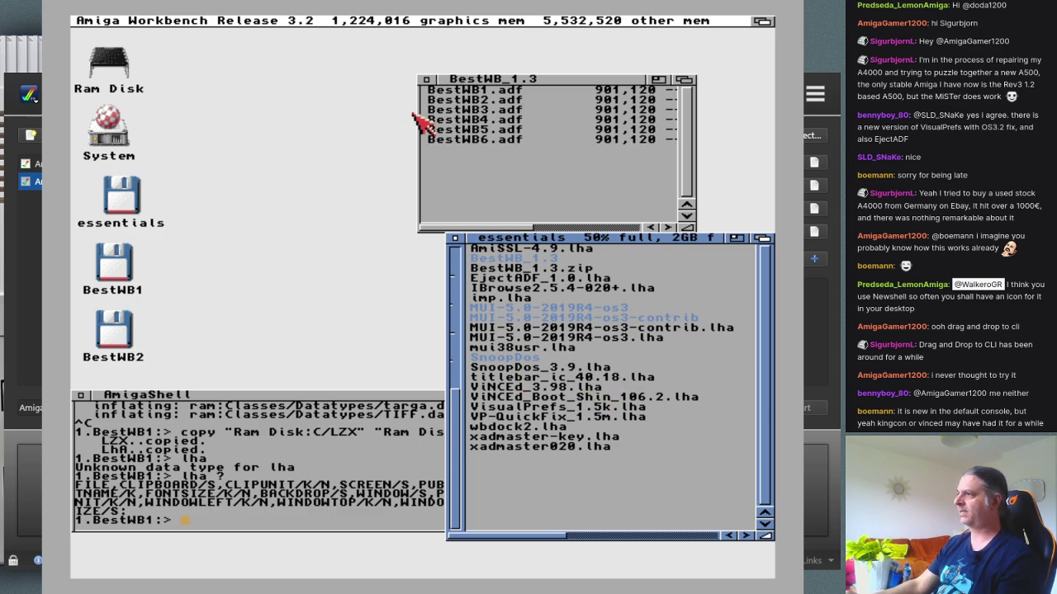
pyautogui.moveTo(465, 74); pyautogui.dragTo(429, 55)
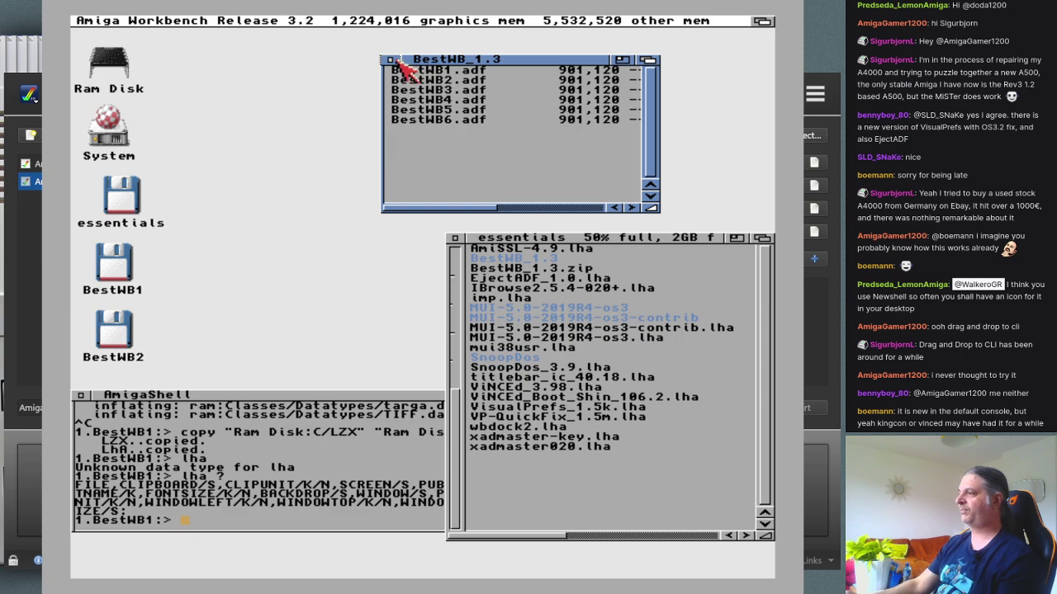
pyautogui.click(393, 60)
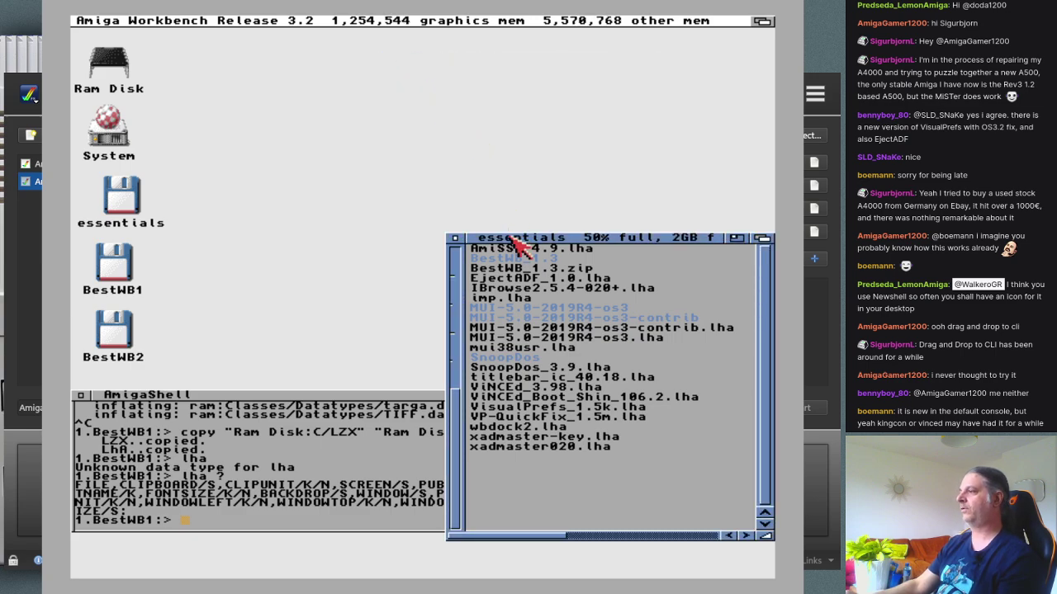
# Step: Move the essentials window above the shell and change the shell's current directory to ram:
pyautogui.moveTo(510, 237); pyautogui.dragTo(506, 66)
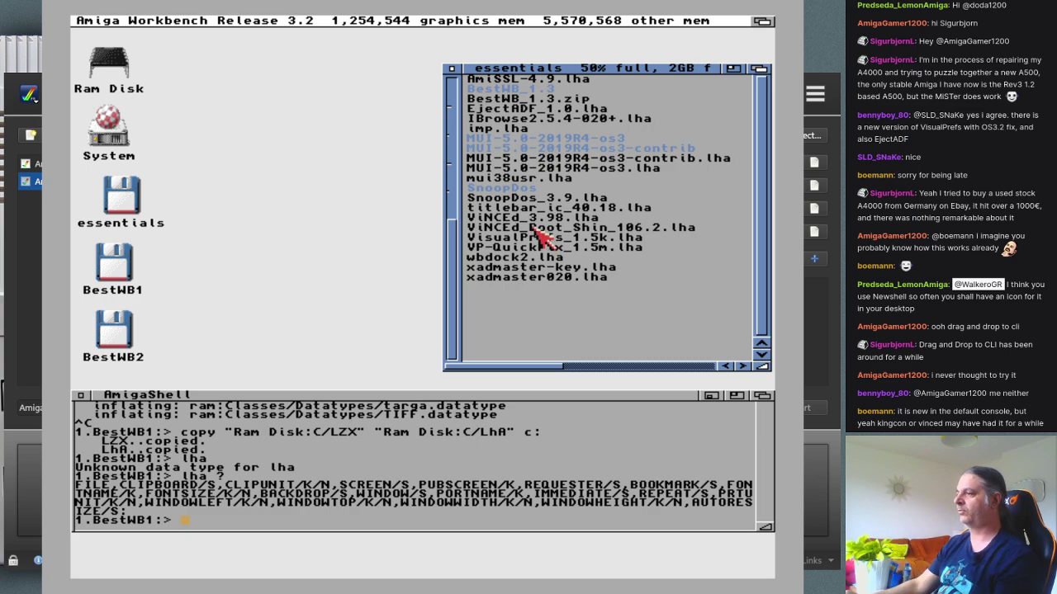
pyautogui.click(395, 455)
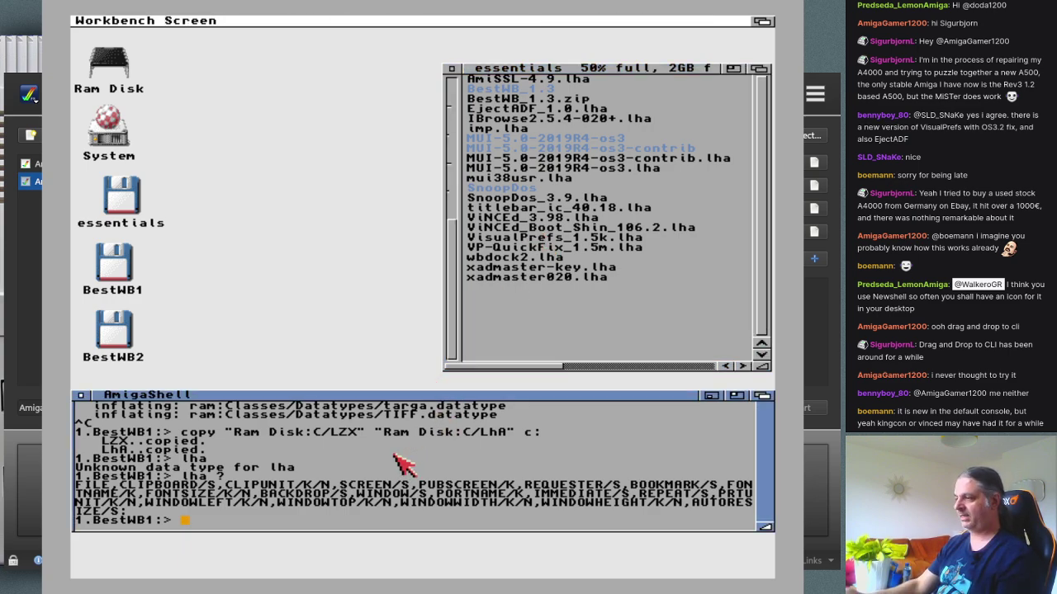
pyautogui.write('ram:')
pyautogui.press('Return')
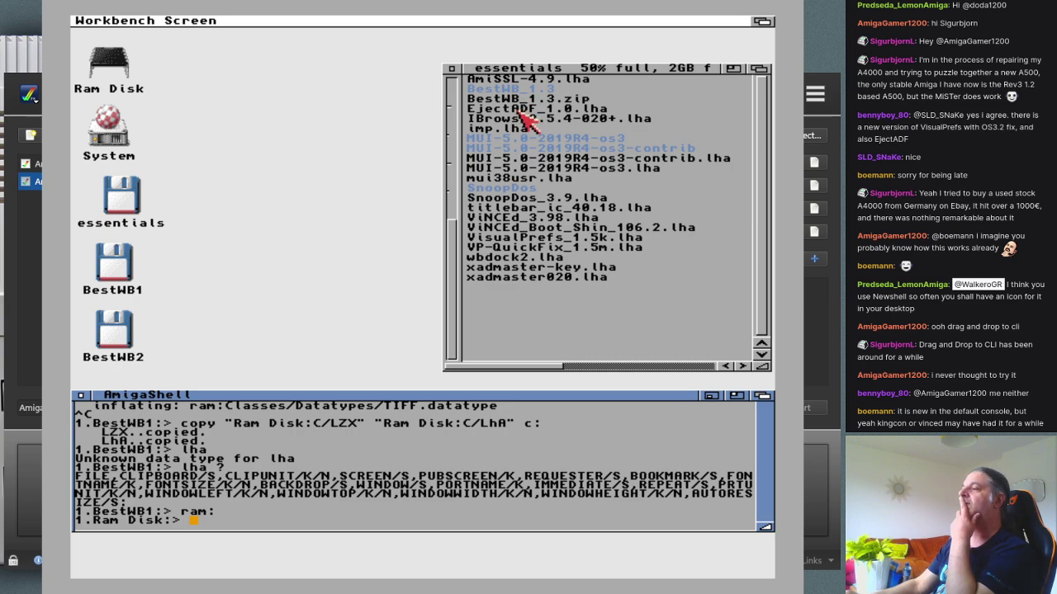
# Step: Try to unpack titlebar_ic_40.18.lha with lha to ram: in the shell, inserting the archive's path from the essentials window
pyautogui.click(556, 208)
pyautogui.click(552, 209)
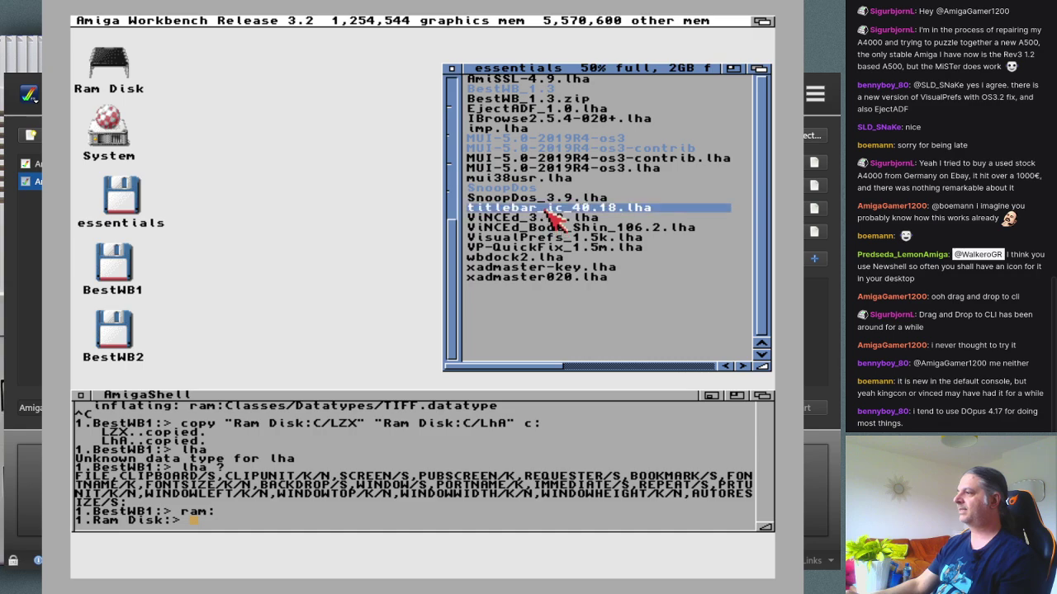
pyautogui.click(474, 459)
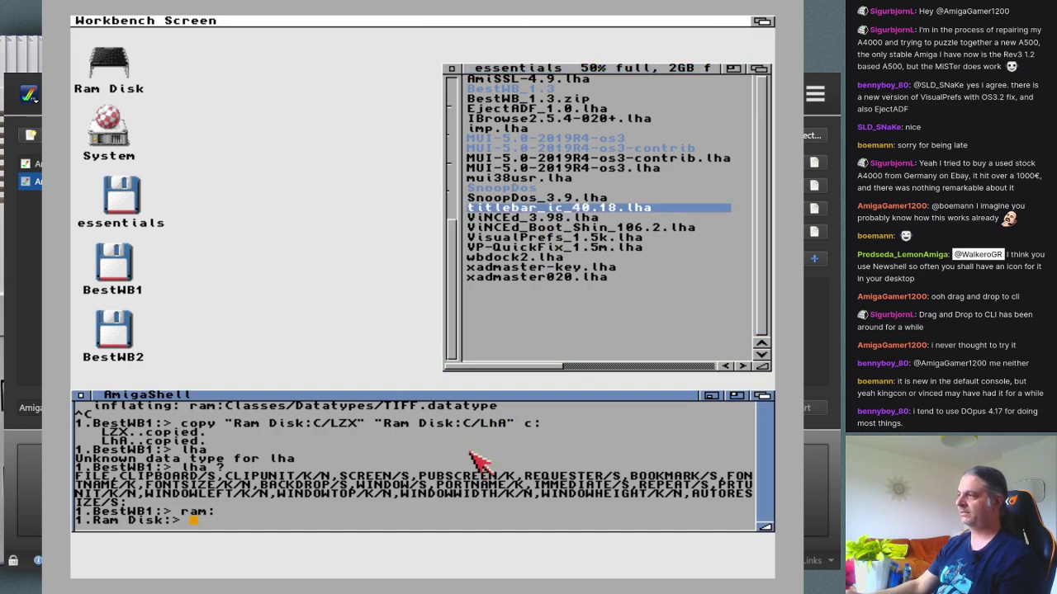
pyautogui.write('lha')
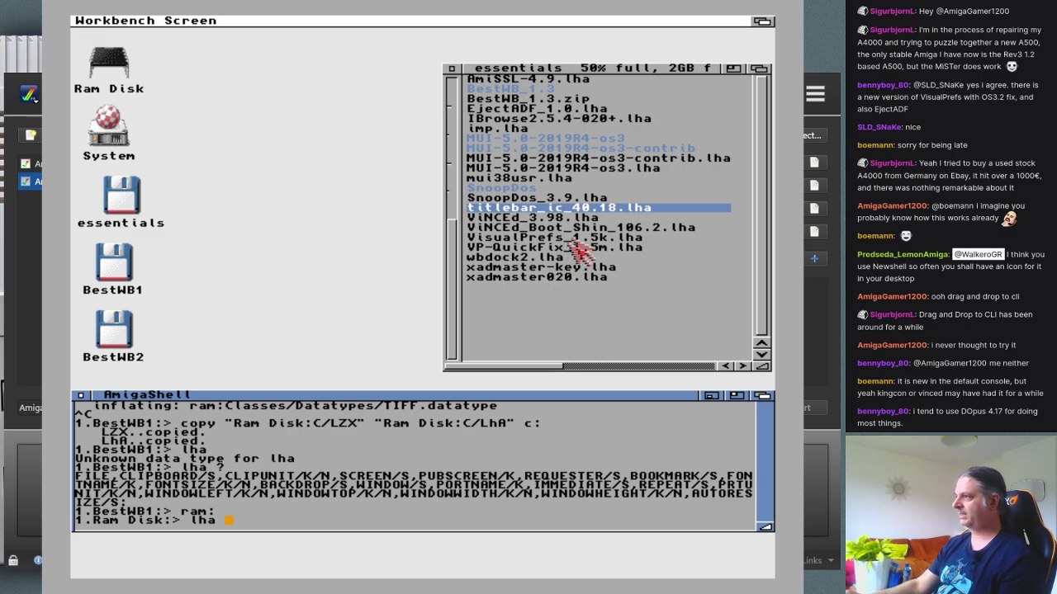
pyautogui.click(592, 216)
pyautogui.moveTo(592, 216); pyautogui.dragTo(459, 461)
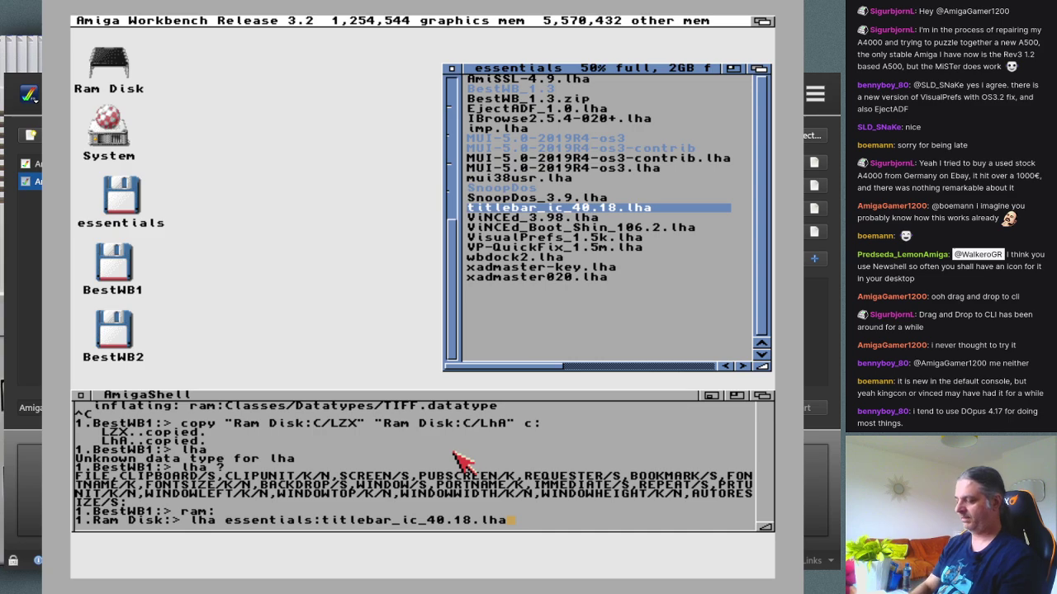
pyautogui.click(461, 459)
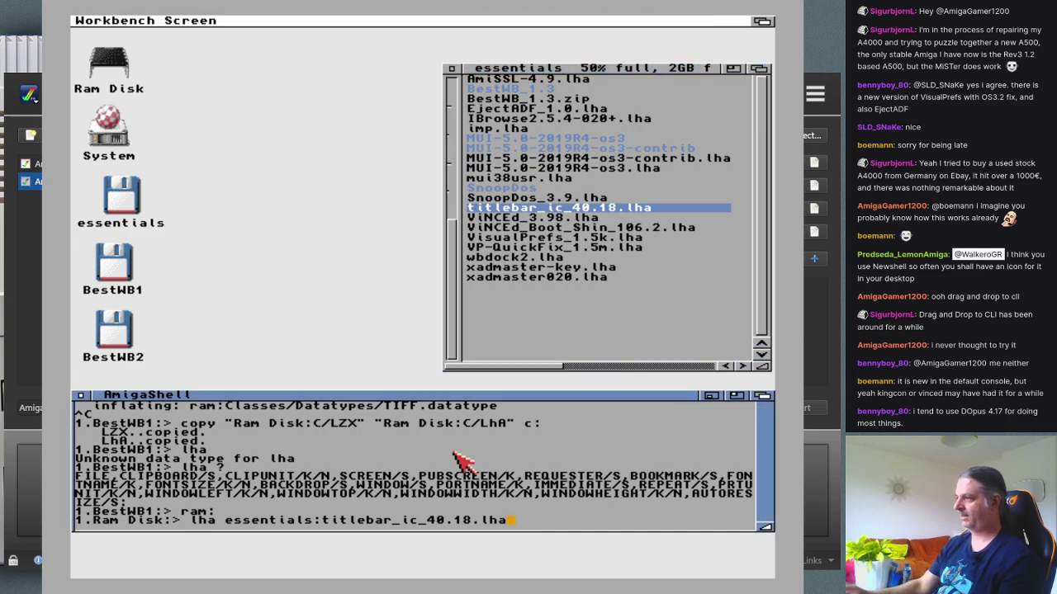
pyautogui.write('ram')
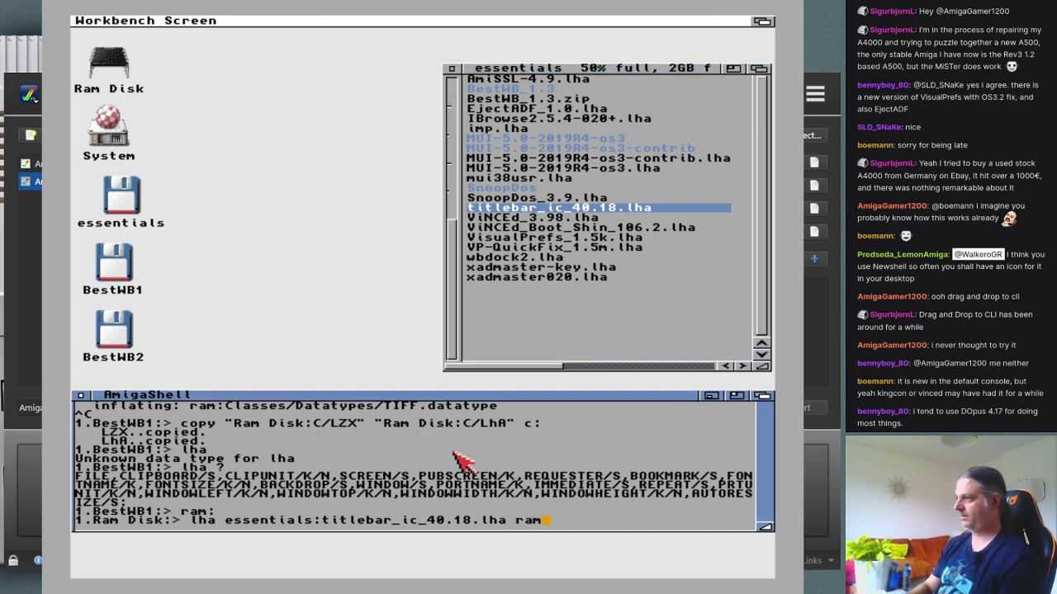
pyautogui.write(':')
pyautogui.press('Return')
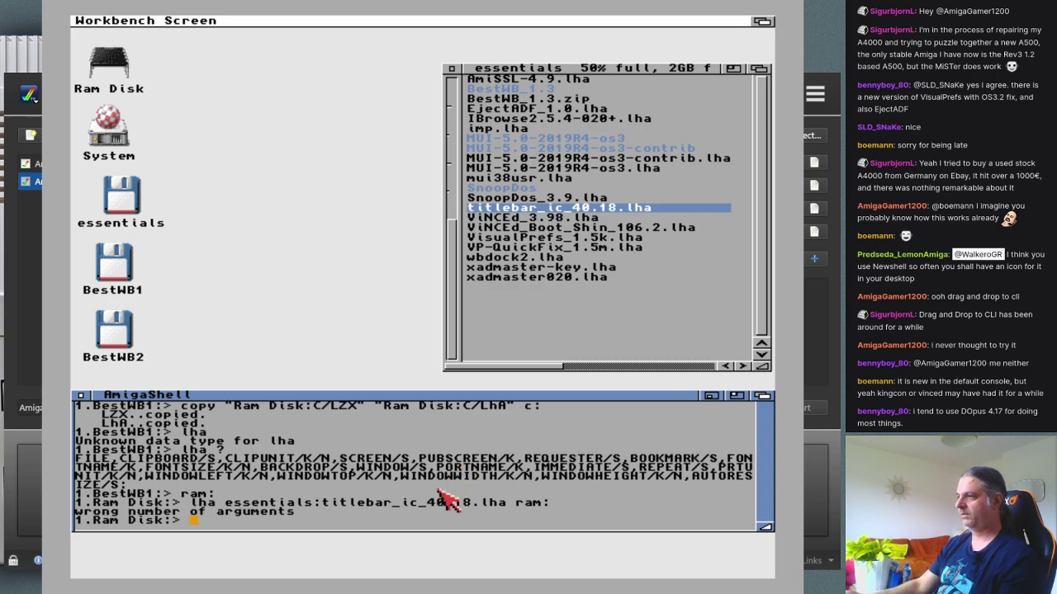
# Step: Recall the lha command for titlebar_ic_40.18.lha, add the x option before the archive path, and run it again
pyautogui.press('Up')
pyautogui.press('Left')
pyautogui.press('Left')
pyautogui.press('Left')
pyautogui.press('Left')
pyautogui.press('Left')
pyautogui.press('Left')
pyautogui.press('Left')
pyautogui.press('Left')
pyautogui.press('Left')
pyautogui.press('Left')
pyautogui.press('Left')
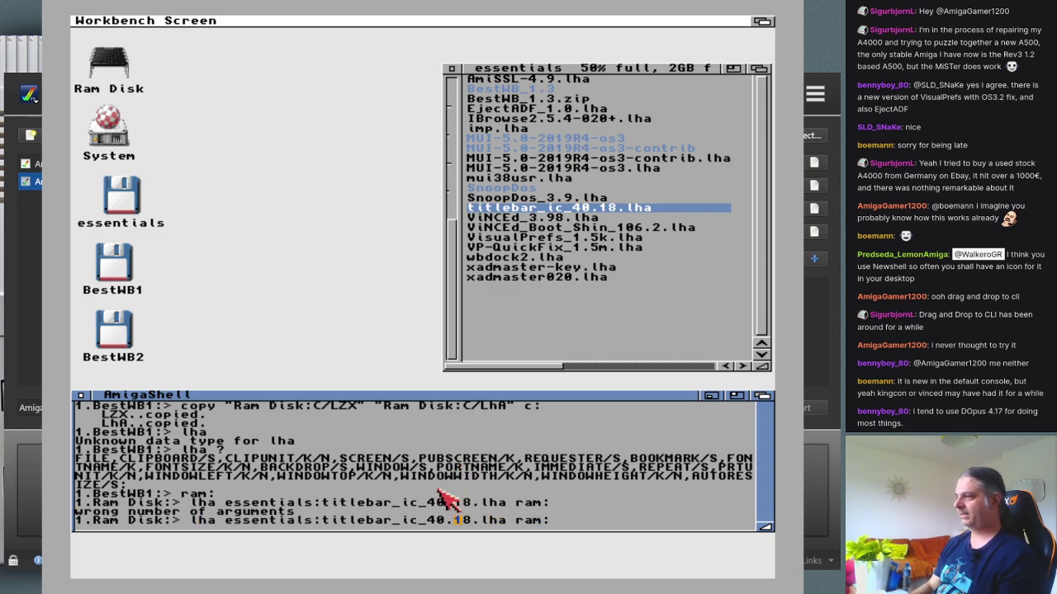
pyautogui.press('Left')
pyautogui.press('Left')
pyautogui.press('Left')
pyautogui.press('Left')
pyautogui.press('Left')
pyautogui.press('Left')
pyautogui.press('Left')
pyautogui.press('Left')
pyautogui.press('Left')
pyautogui.press('Left')
pyautogui.press('Left')
pyautogui.press('Left')
pyautogui.press('Left')
pyautogui.press('Left')
pyautogui.press('Left')
pyautogui.press('Left')
pyautogui.press('Left')
pyautogui.press('Left')
pyautogui.press('Left')
pyautogui.press('Left')
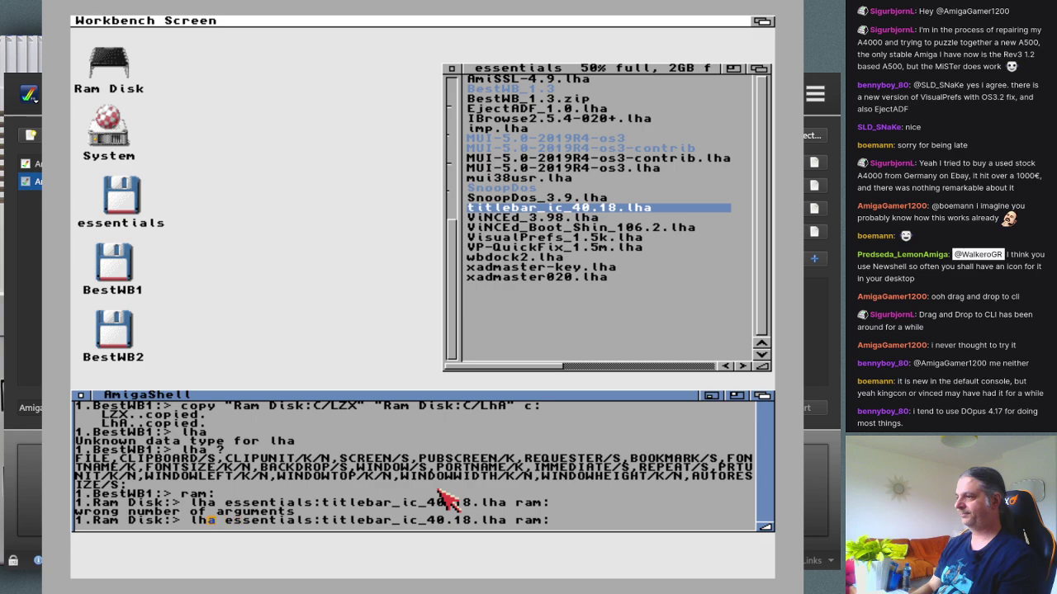
pyautogui.write('x')
pyautogui.press('Return')
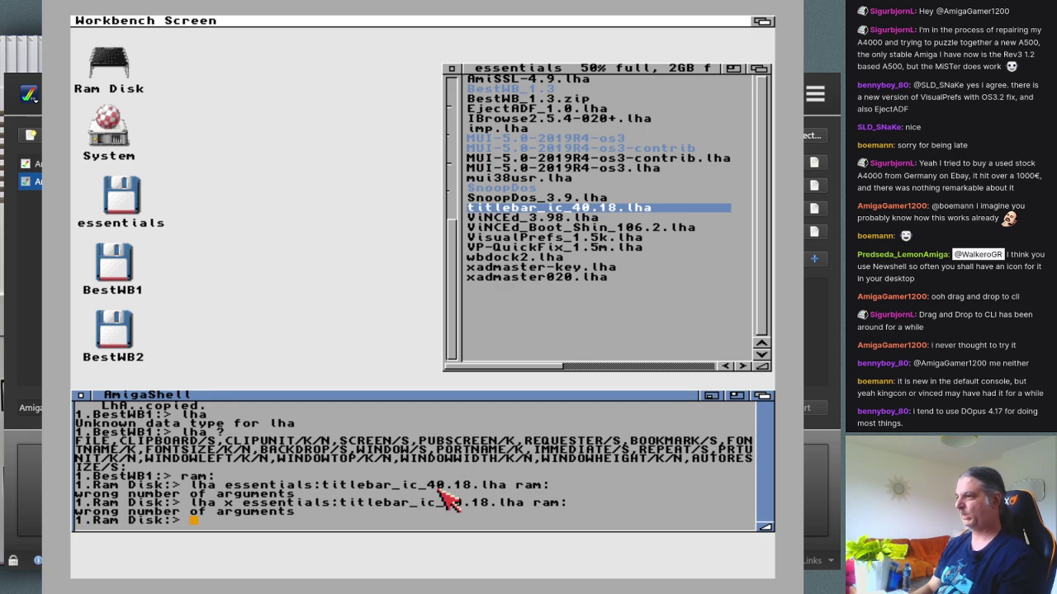
# Step: Query lha's argument template with ? in the shell, and run lha without arguments
pyautogui.press('Up')
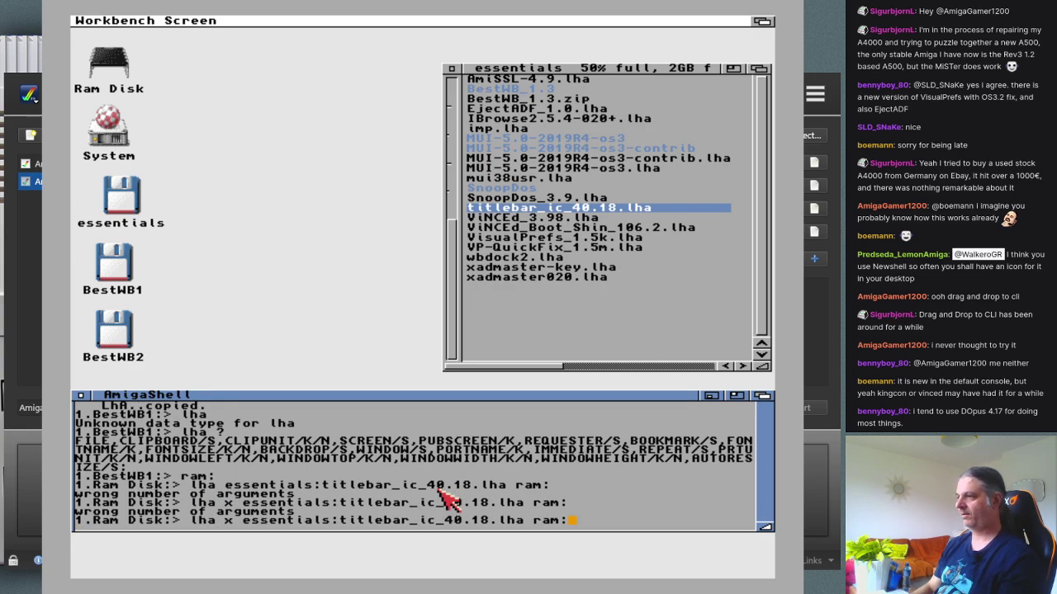
pyautogui.press('Down')
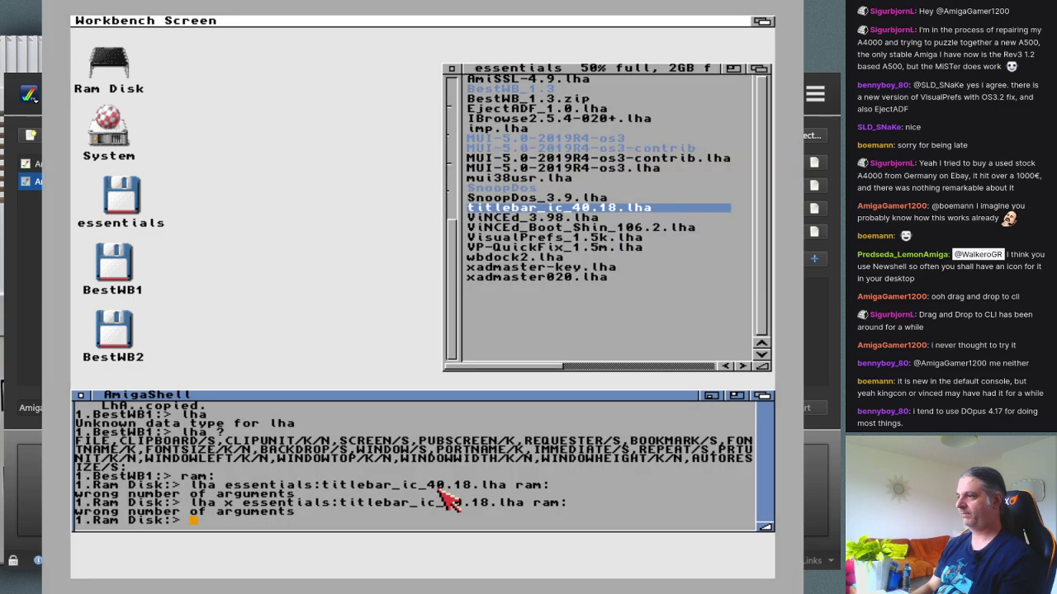
pyautogui.write('lha')
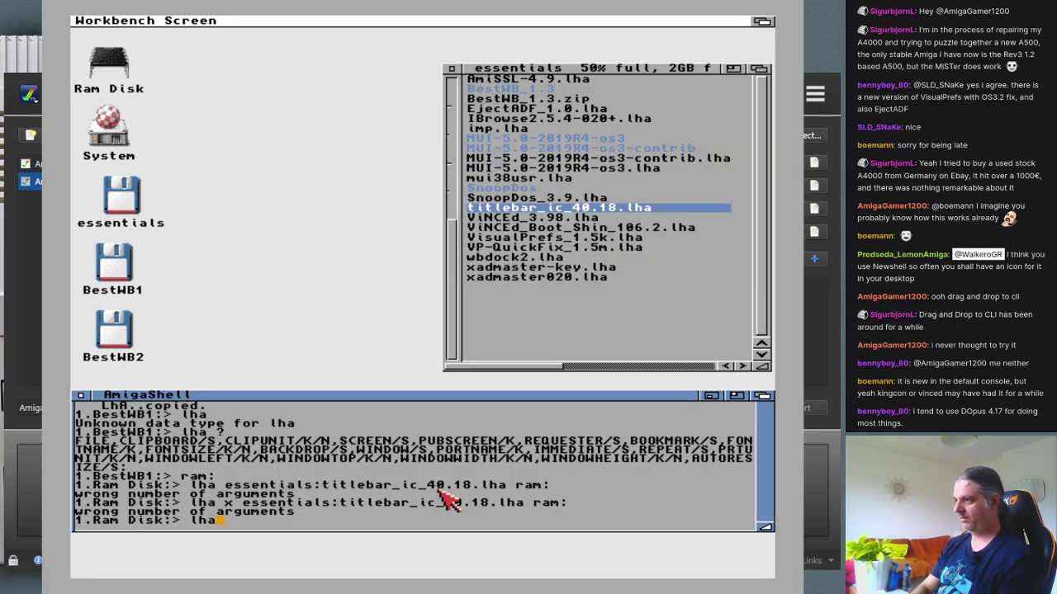
pyautogui.write(' ?')
pyautogui.press('Return')
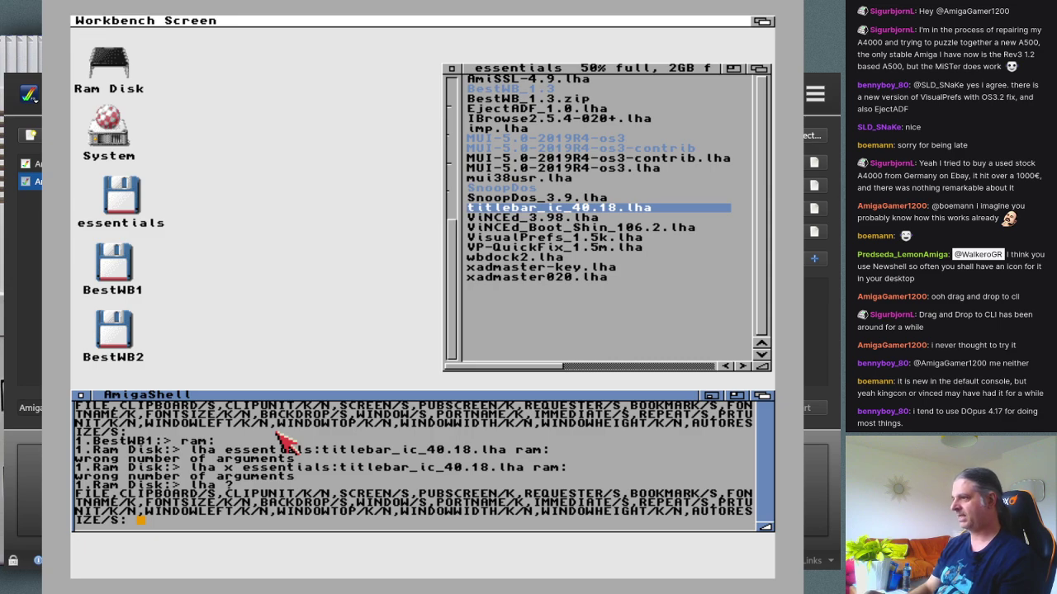
pyautogui.press('Return')
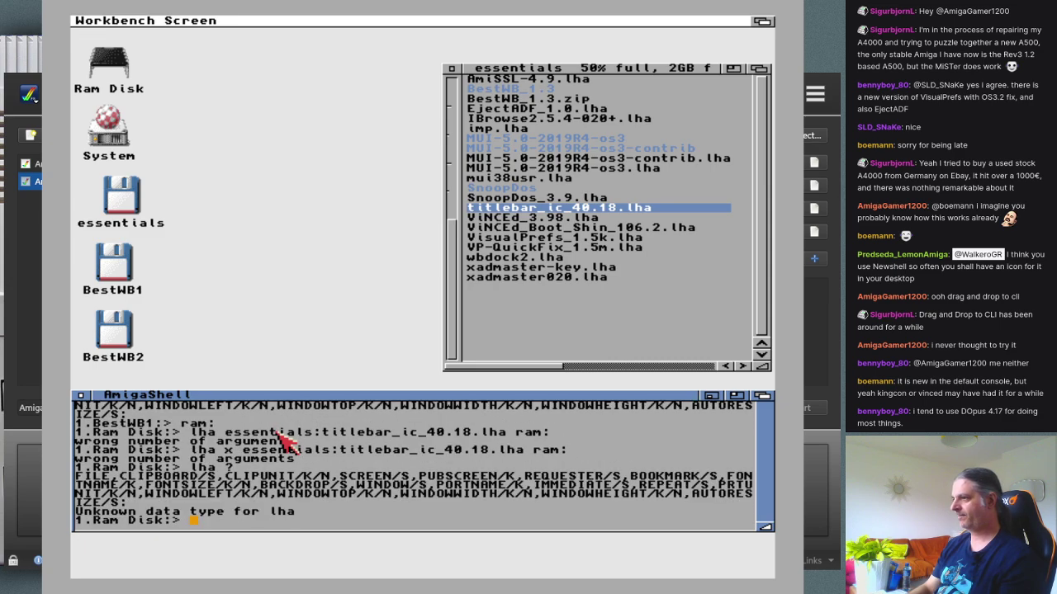
pyautogui.write('lha')
pyautogui.press('Return')
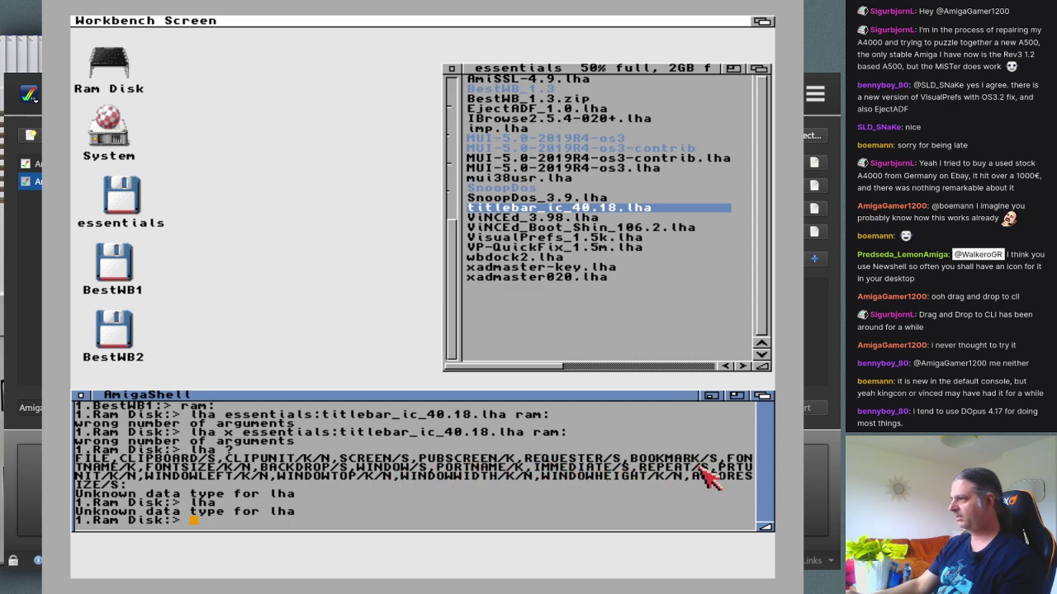
# Step: Open the C drawer on the Ram Disk, enlarge its window, and locate LhA in the file list
pyautogui.doubleClick(122, 80)
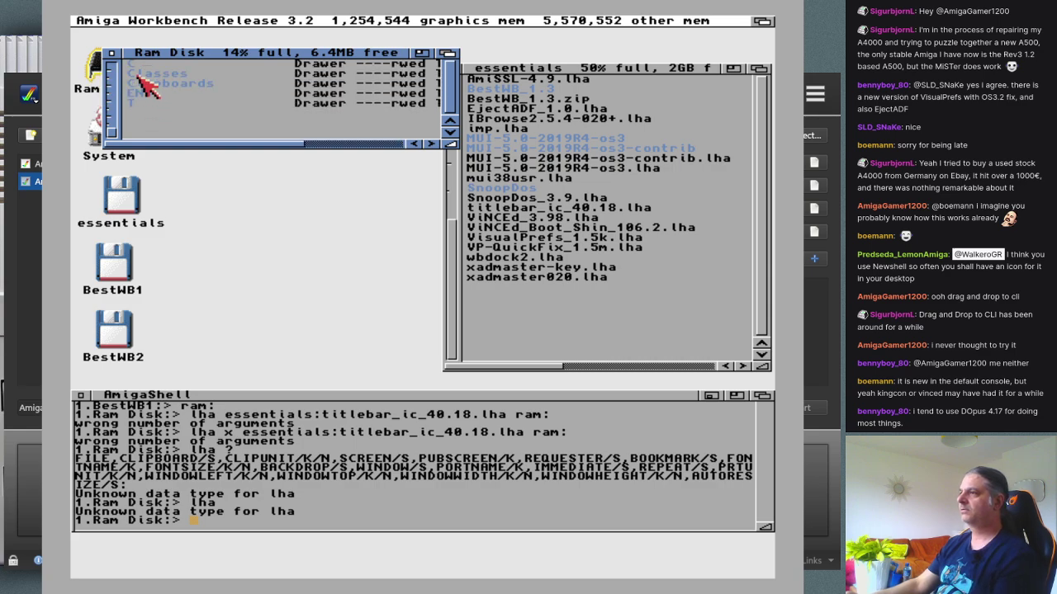
pyautogui.click(145, 64)
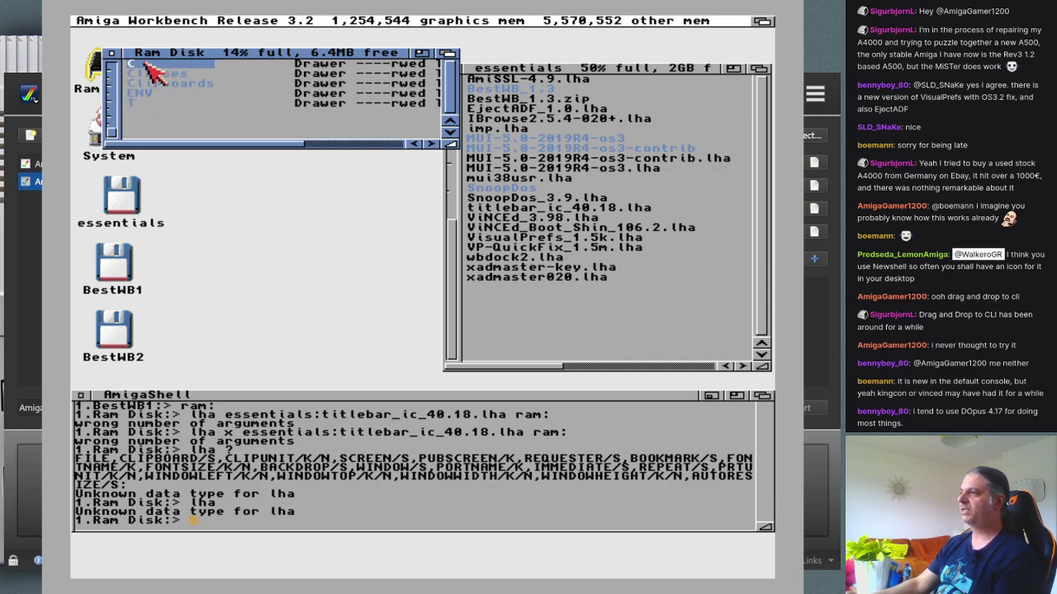
pyautogui.doubleClick(144, 65)
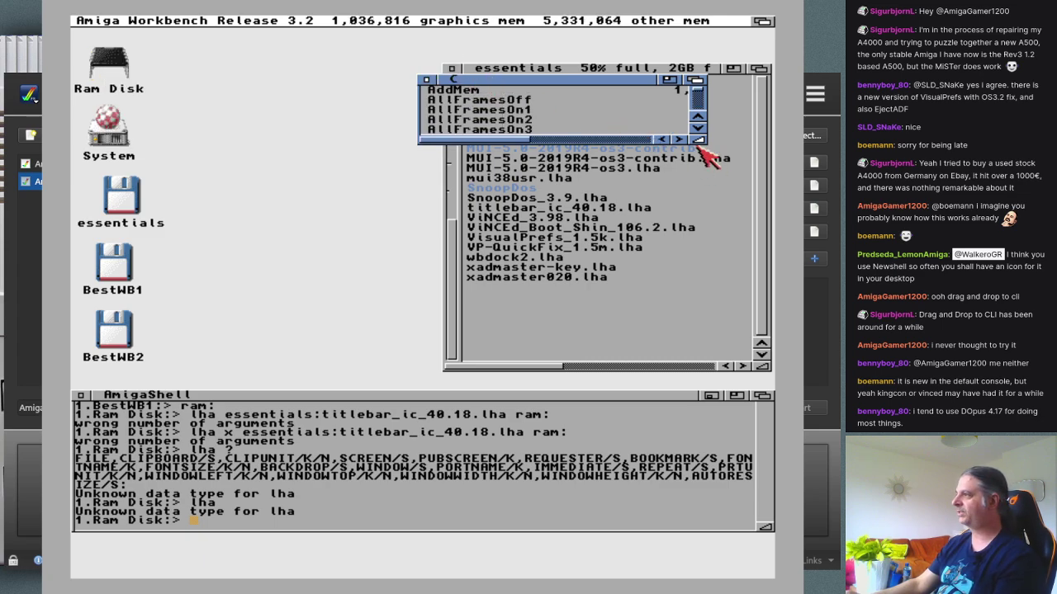
pyautogui.moveTo(697, 139); pyautogui.dragTo(673, 371)
pyautogui.scroll(-1, 611, 298)
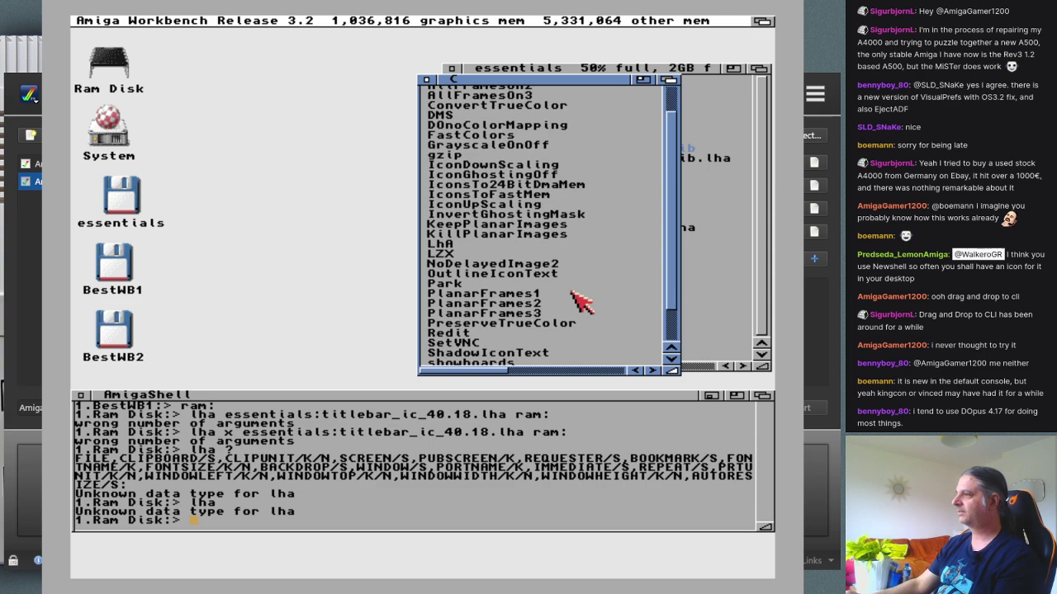
pyautogui.doubleClick(440, 244)
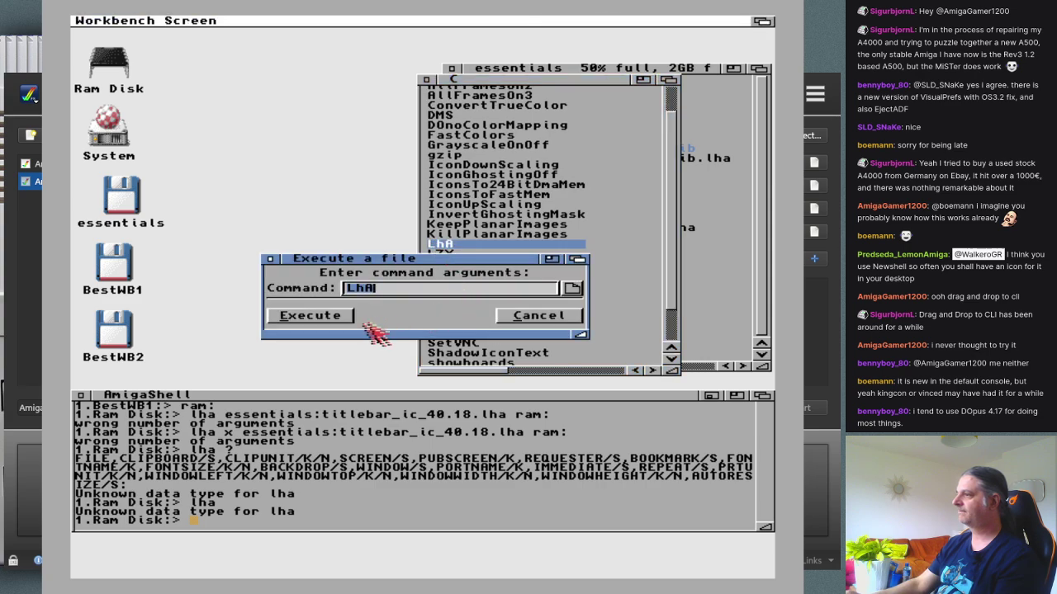
pyautogui.click(529, 321)
pyautogui.click(535, 508)
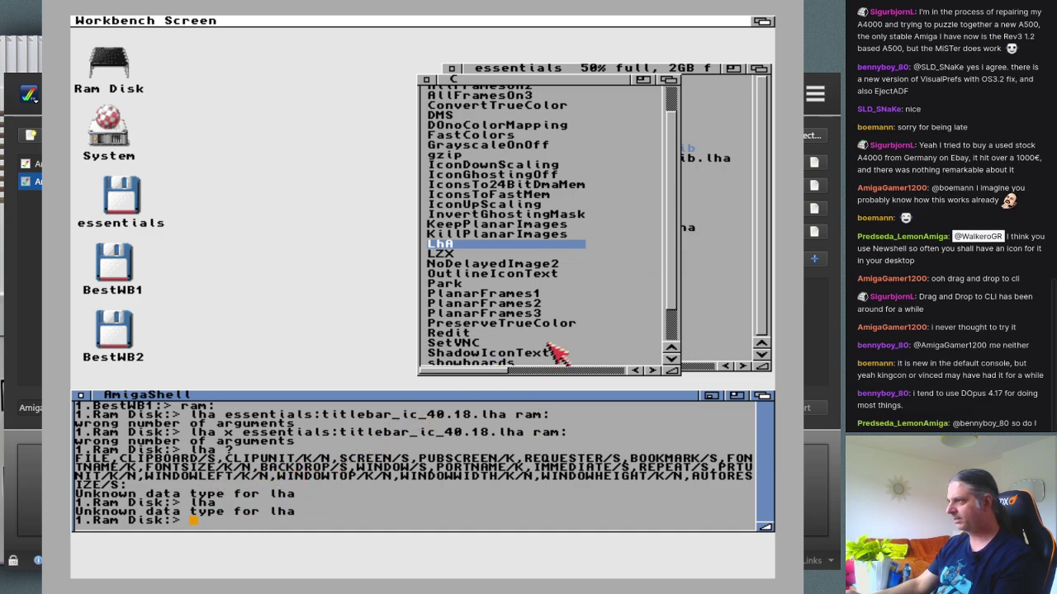
pyautogui.moveTo(672, 249); pyautogui.dragTo(669, 178)
pyautogui.click(368, 183)
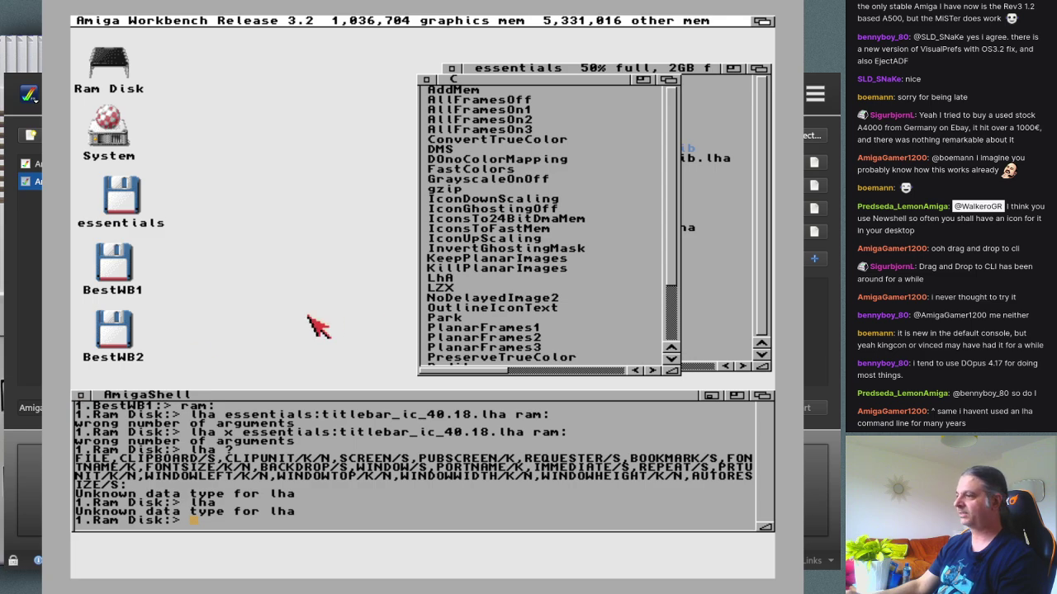
pyautogui.click(330, 448)
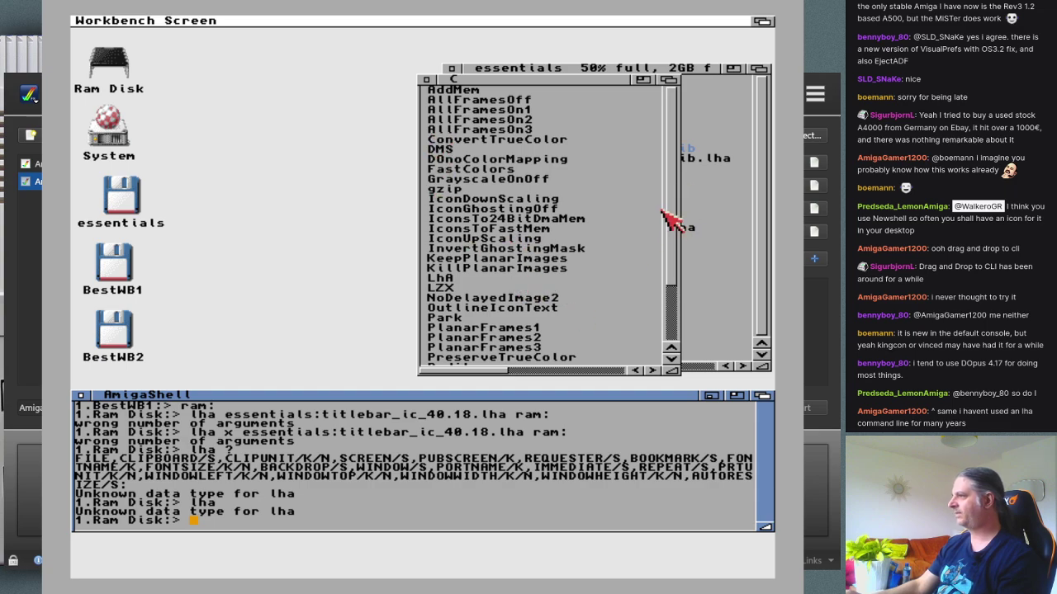
pyautogui.moveTo(668, 205); pyautogui.dragTo(680, 252)
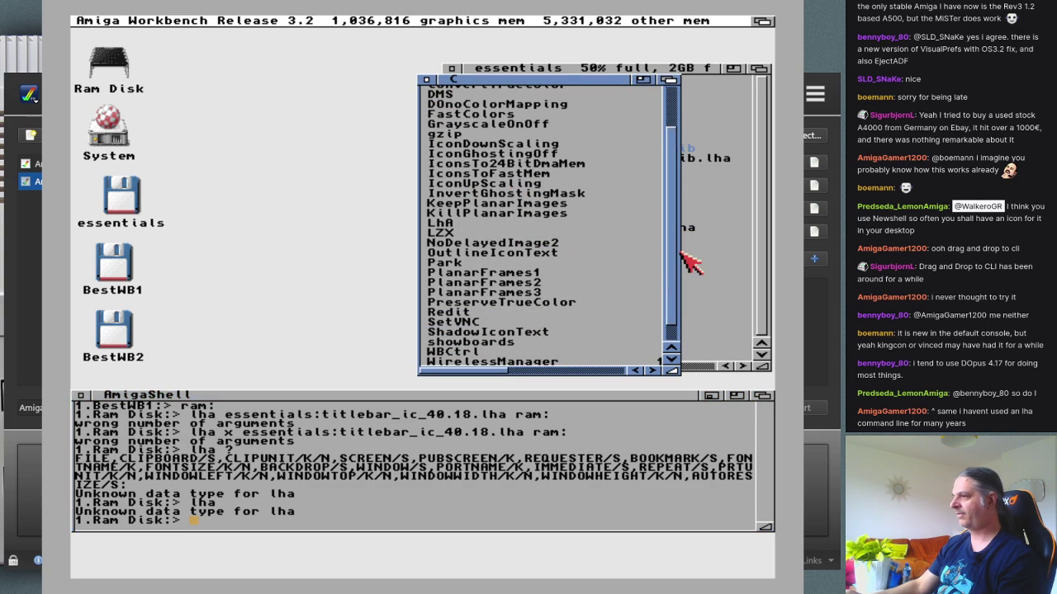
# Step: Query lha's version in the shell with the version command, correcting the misspelled command name before running it
pyautogui.click(493, 484)
pyautogui.write('varsion')
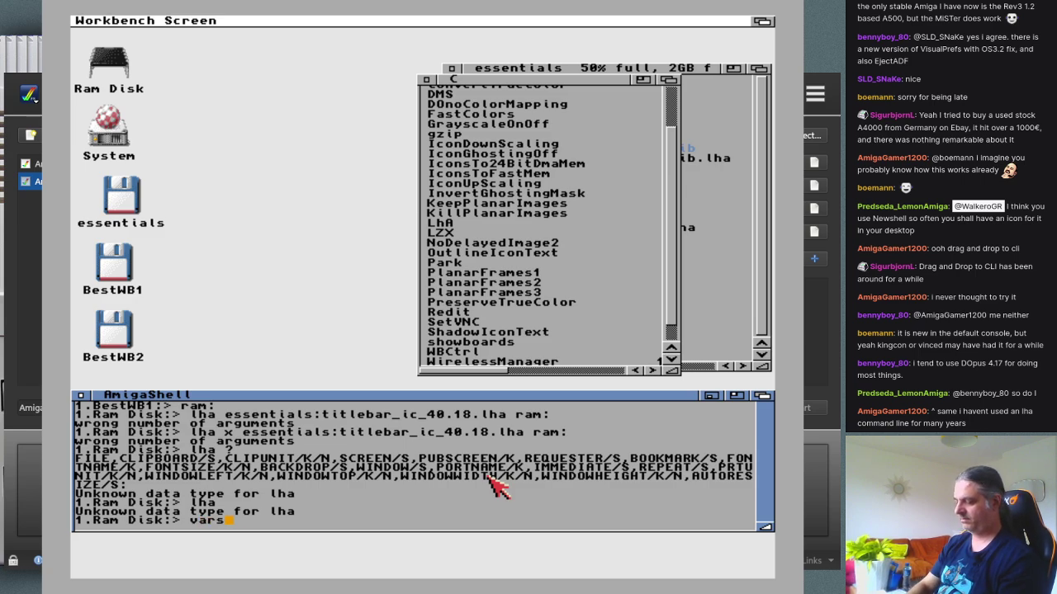
pyautogui.press('Left')
pyautogui.press('Left')
pyautogui.press('Left')
pyautogui.press('Left')
pyautogui.press('Left')
pyautogui.press('Left')
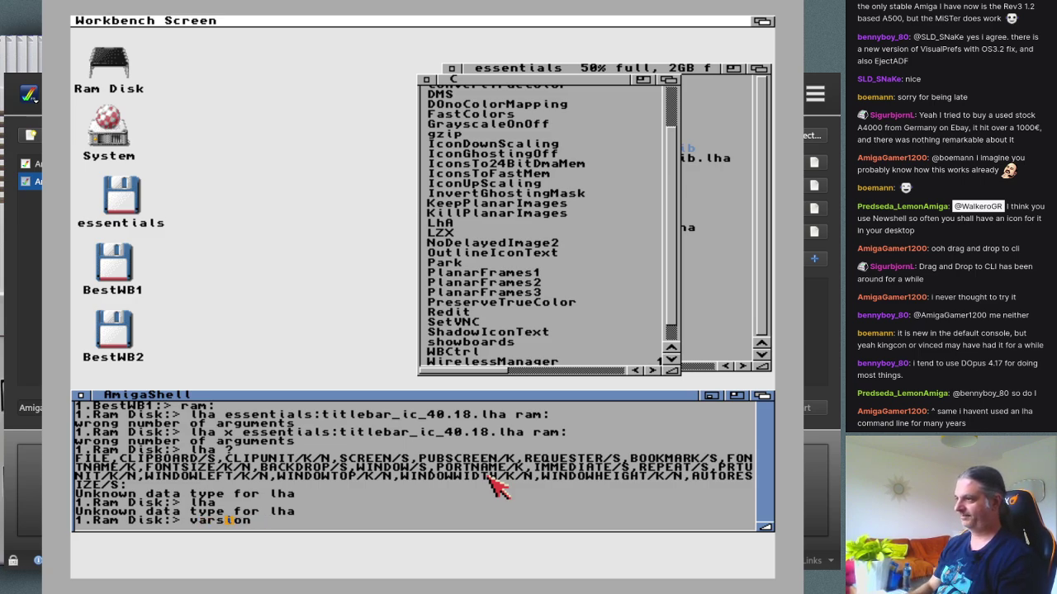
pyautogui.press('Right')
pyautogui.press('Right')
pyautogui.press('Right')
pyautogui.press('Right')
pyautogui.press('Right')
pyautogui.press('Right')
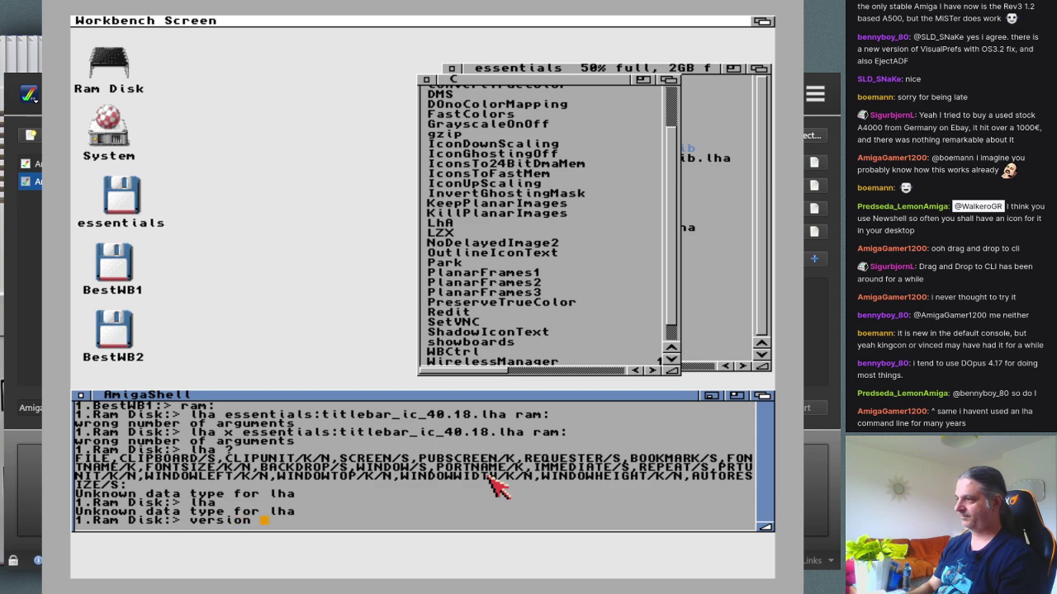
pyautogui.write('lha')
pyautogui.press('Return')
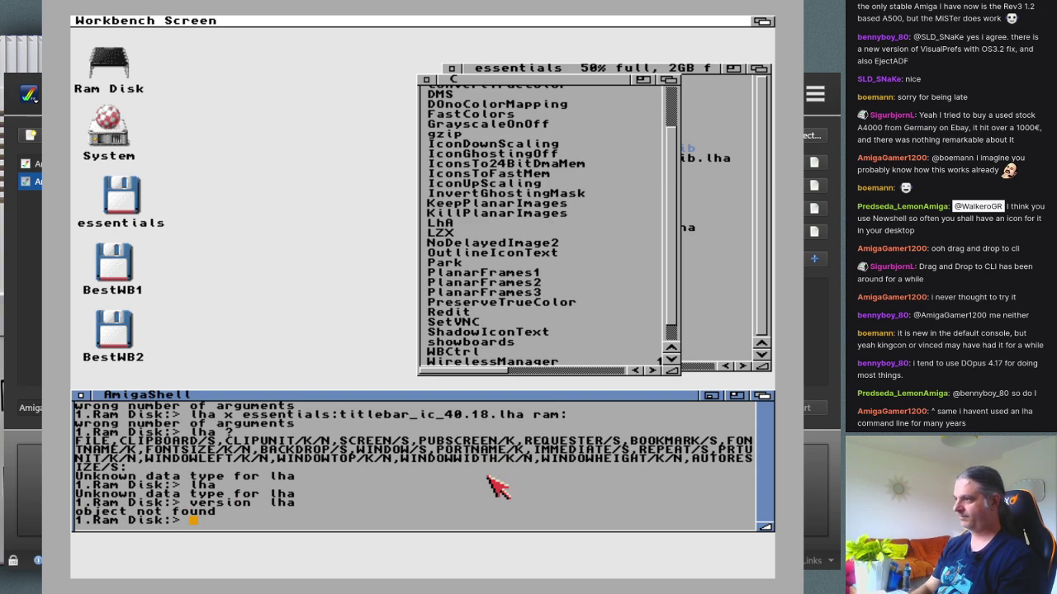
# Step: Recall the version command and query c:lha by adding the c: path in front of lha
pyautogui.press('Up')
pyautogui.press('Left')
pyautogui.press('Left')
pyautogui.press('Left')
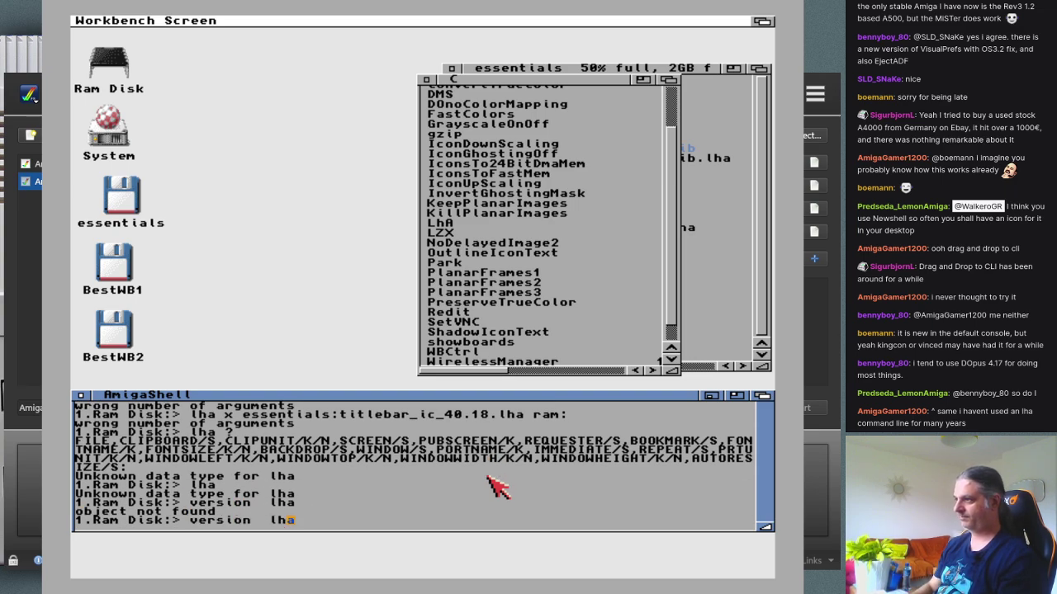
pyautogui.write('c:')
pyautogui.press('Return')
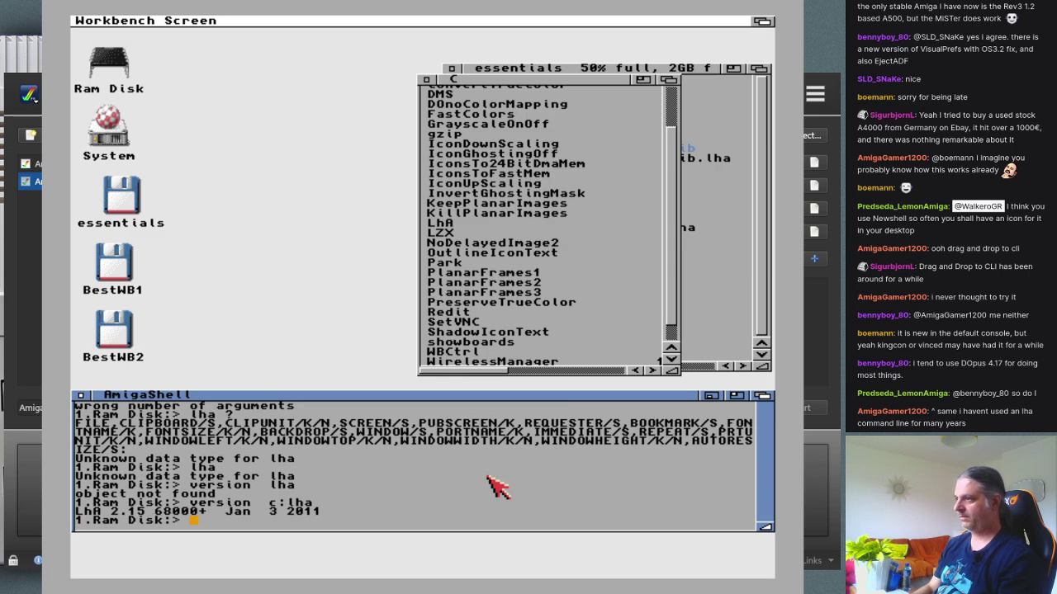
# Step: Query the argument template of c:lha in the shell with ?, and leave its argument prompt empty
pyautogui.write('c:lha')
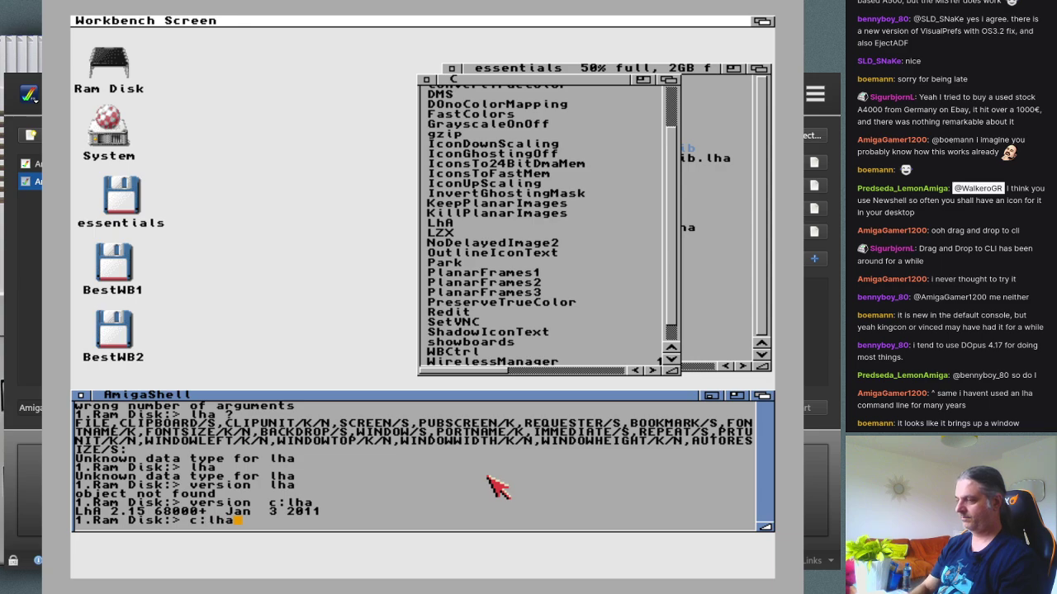
pyautogui.write(' ?')
pyautogui.press('Return')
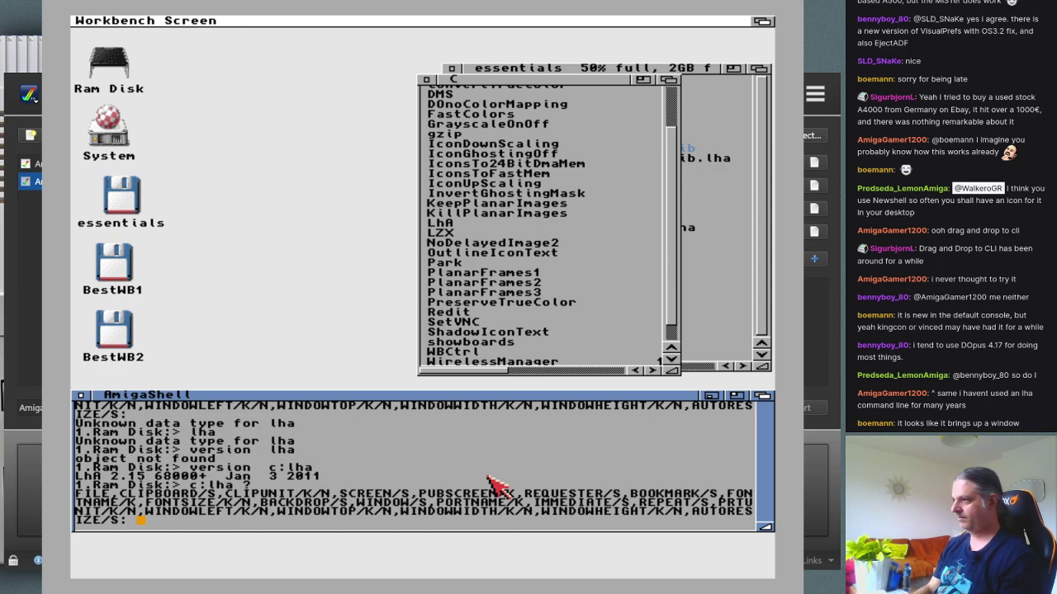
pyautogui.press('Return')
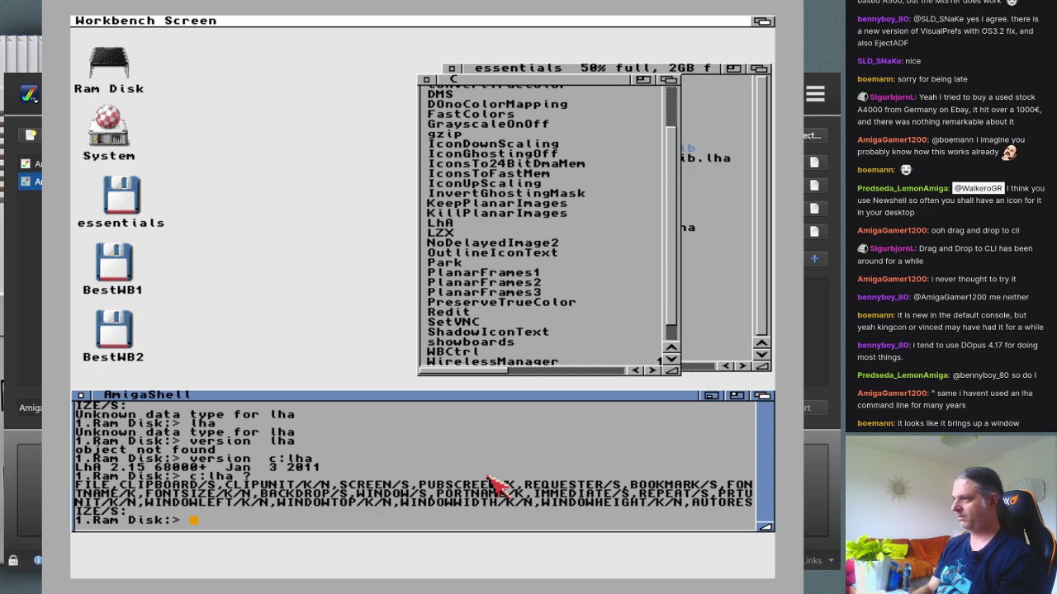
# Step: Close the C drawer window and try running c:lha on essentials:titlebar_ic_40.18.lha in the shell
pyautogui.press('Up')
pyautogui.press('BackSpace')
pyautogui.press('BackSpace')
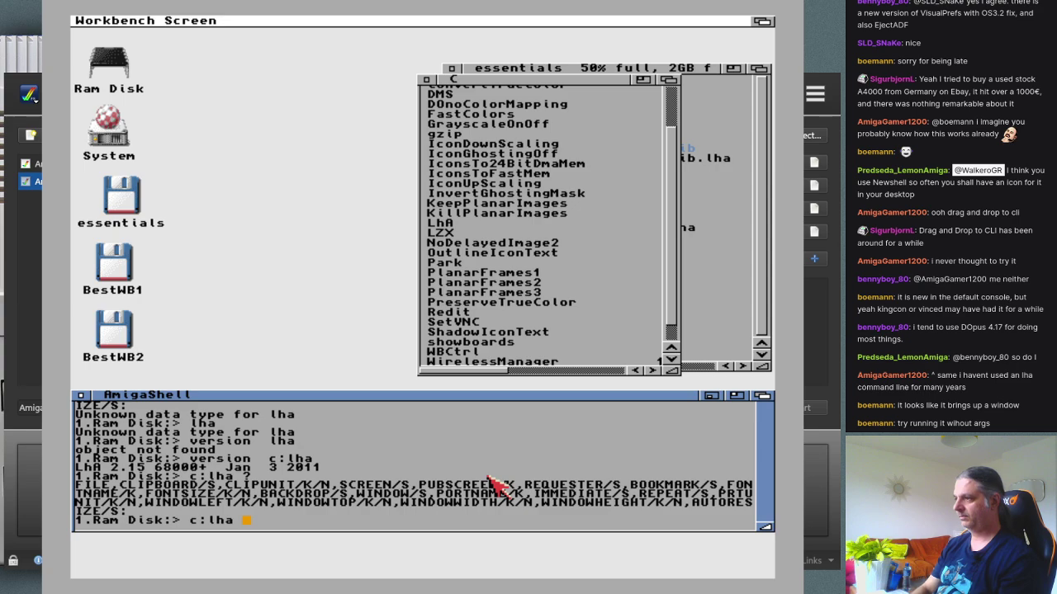
pyautogui.write('FILE')
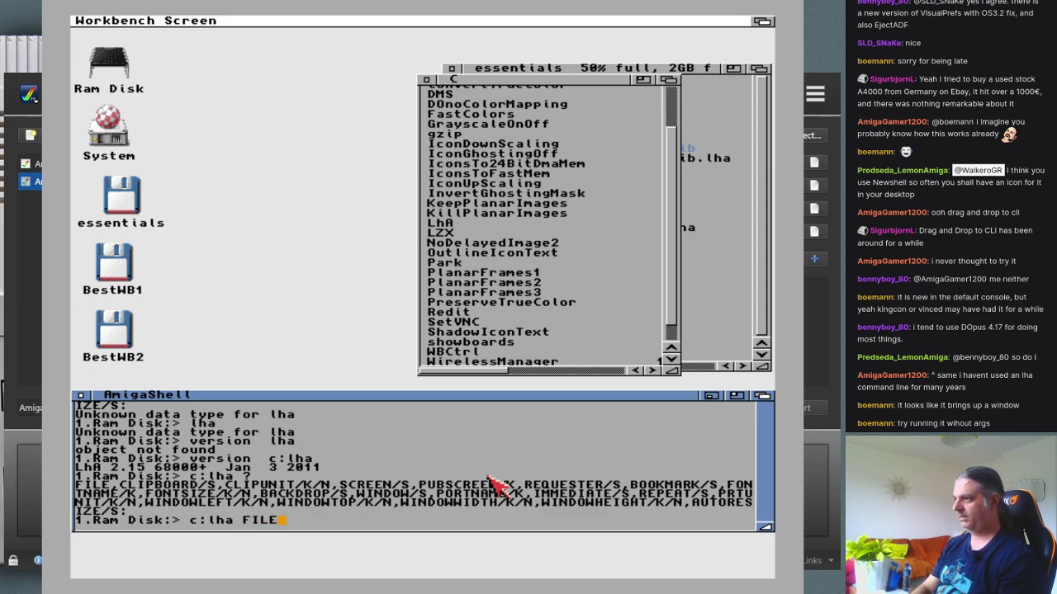
pyautogui.press('BackSpace')
pyautogui.press('BackSpace')
pyautogui.press('BackSpace')
pyautogui.press('BackSpace')
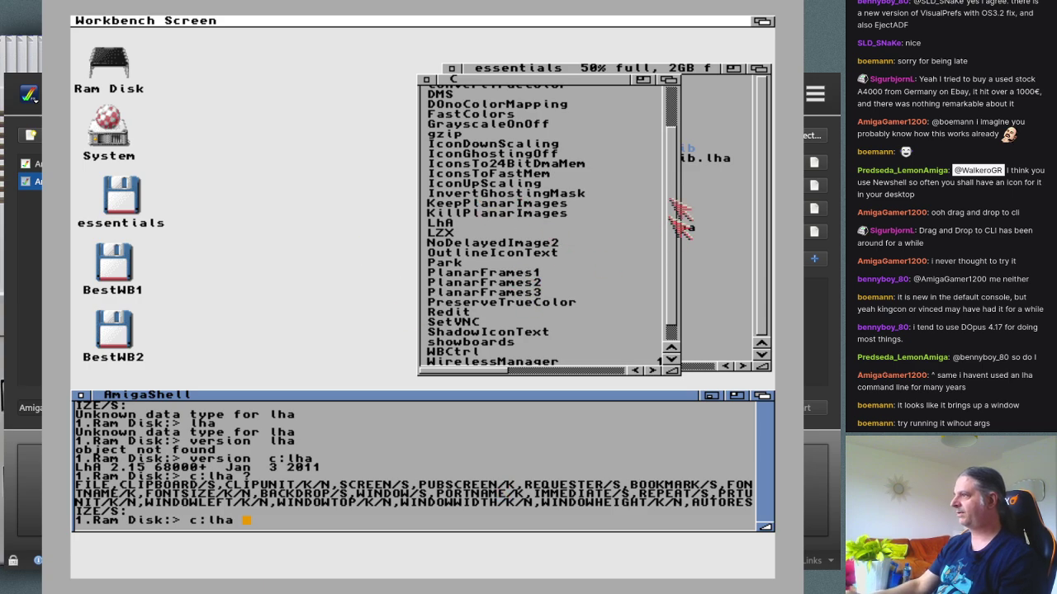
pyautogui.click(426, 79)
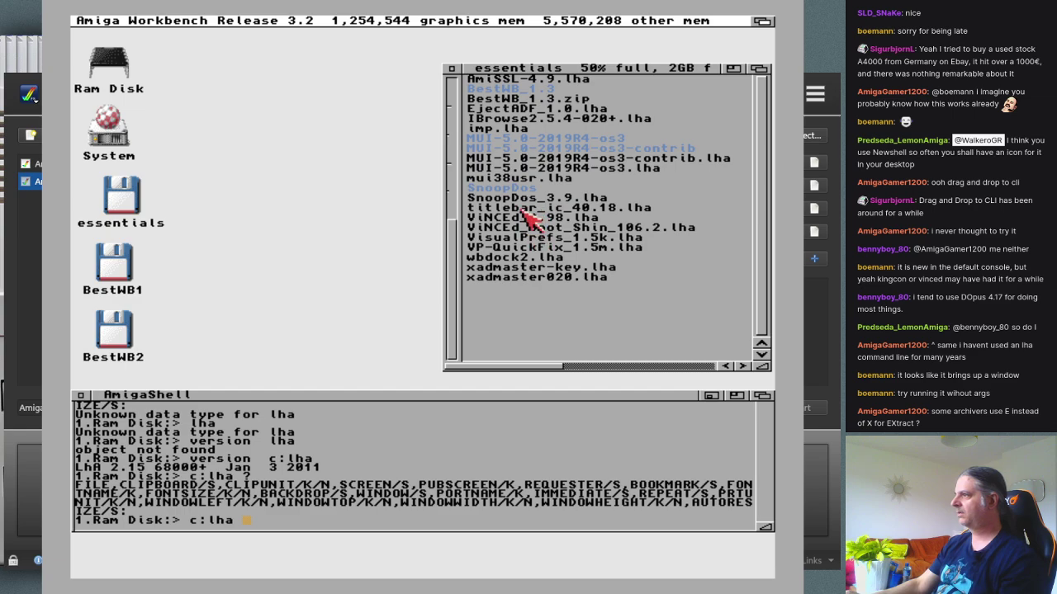
pyautogui.moveTo(528, 208); pyautogui.dragTo(430, 487)
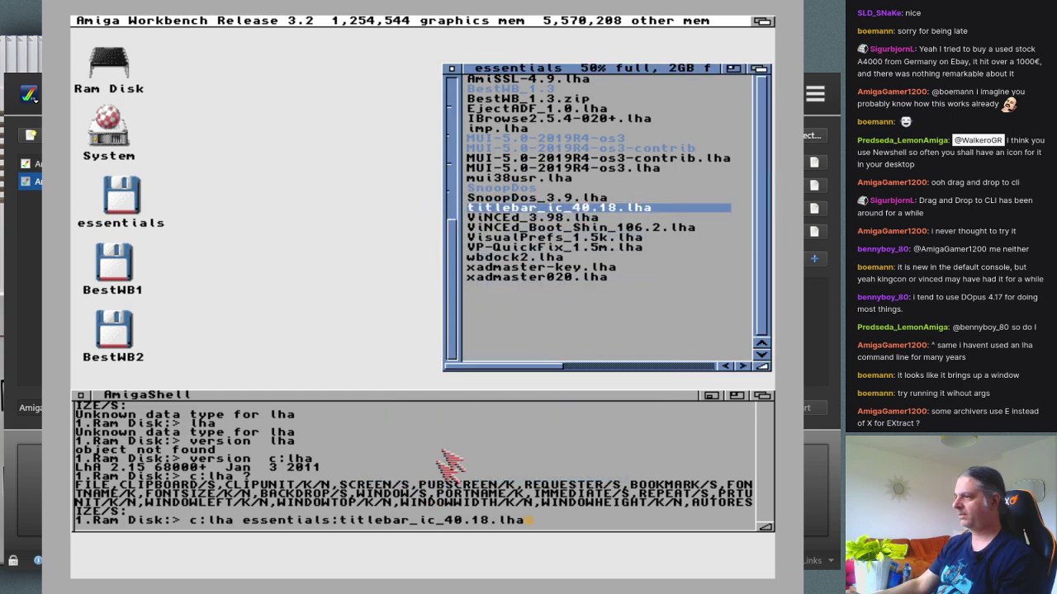
pyautogui.click(482, 439)
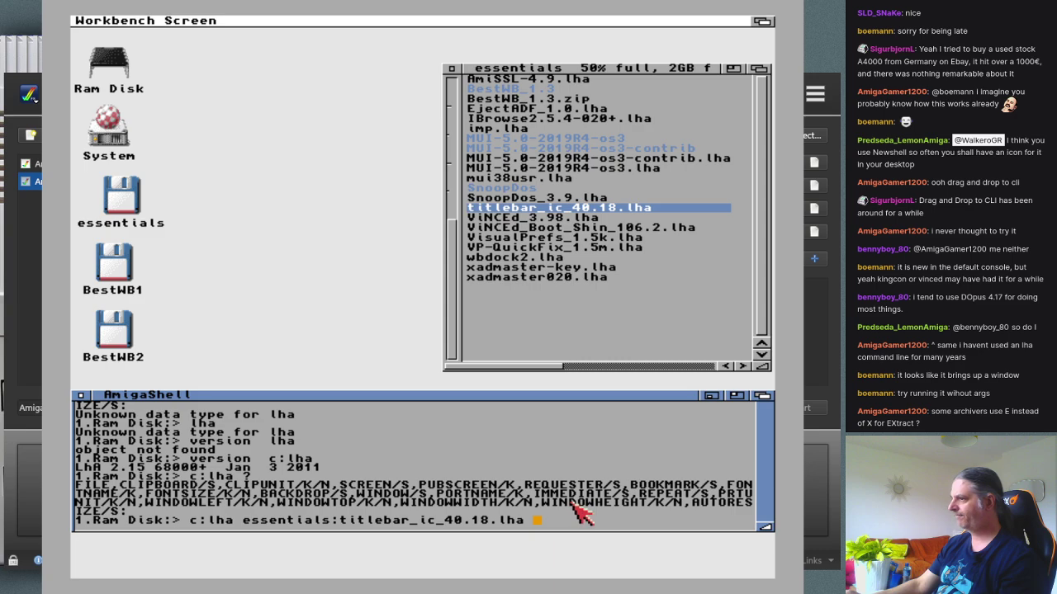
pyautogui.press('Return')
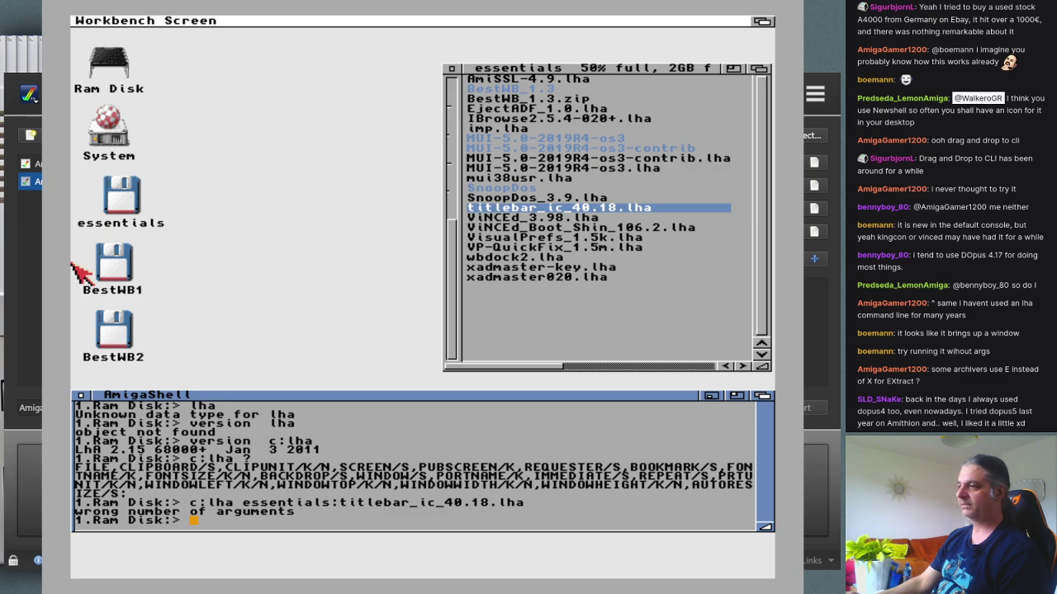
# Step: Run lha in the shell again without any arguments
pyautogui.click(333, 303)
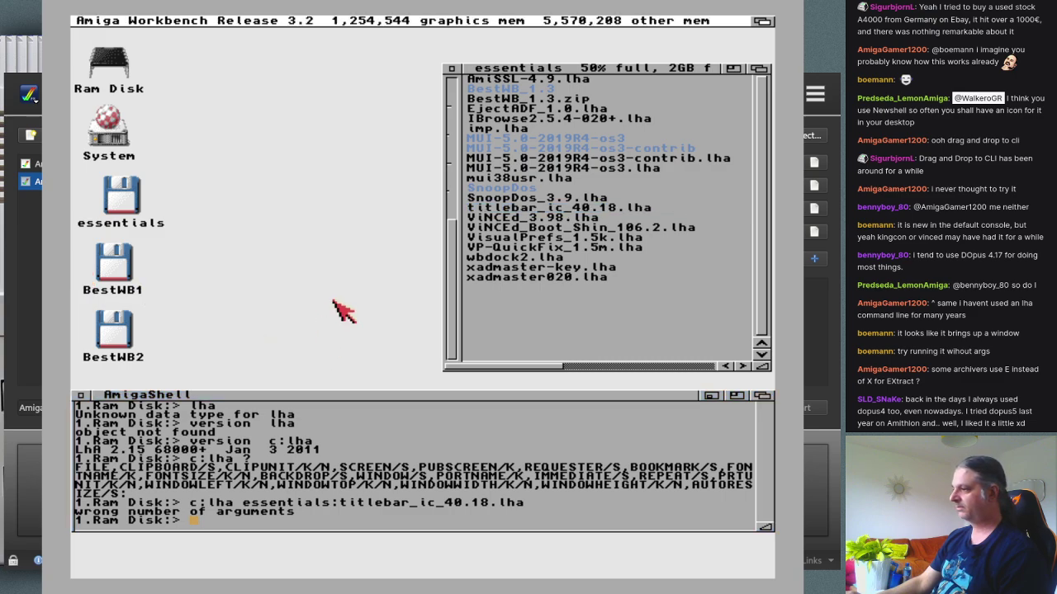
pyautogui.click(355, 431)
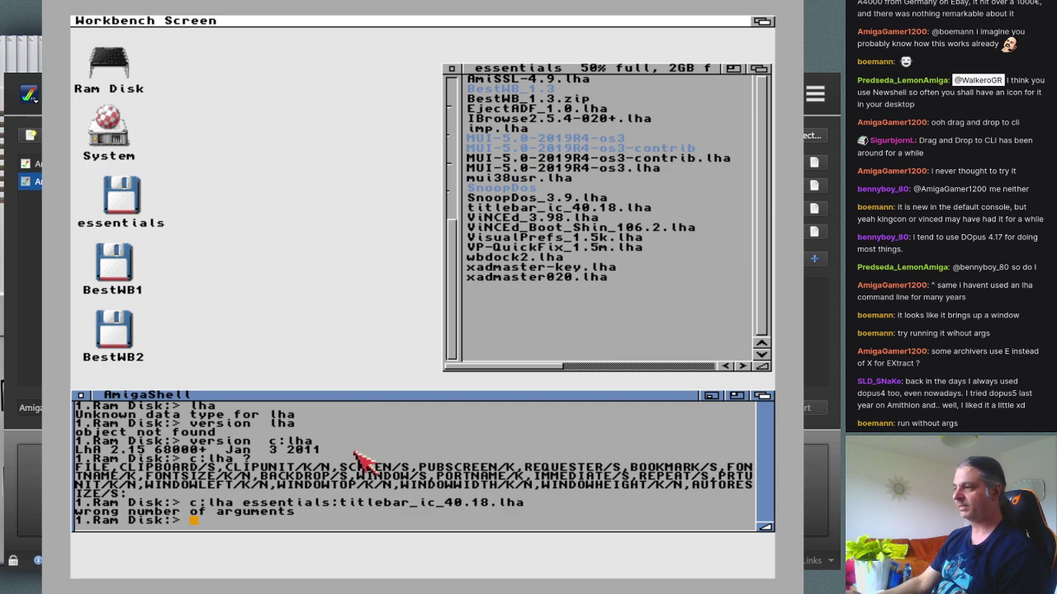
pyautogui.press('Return')
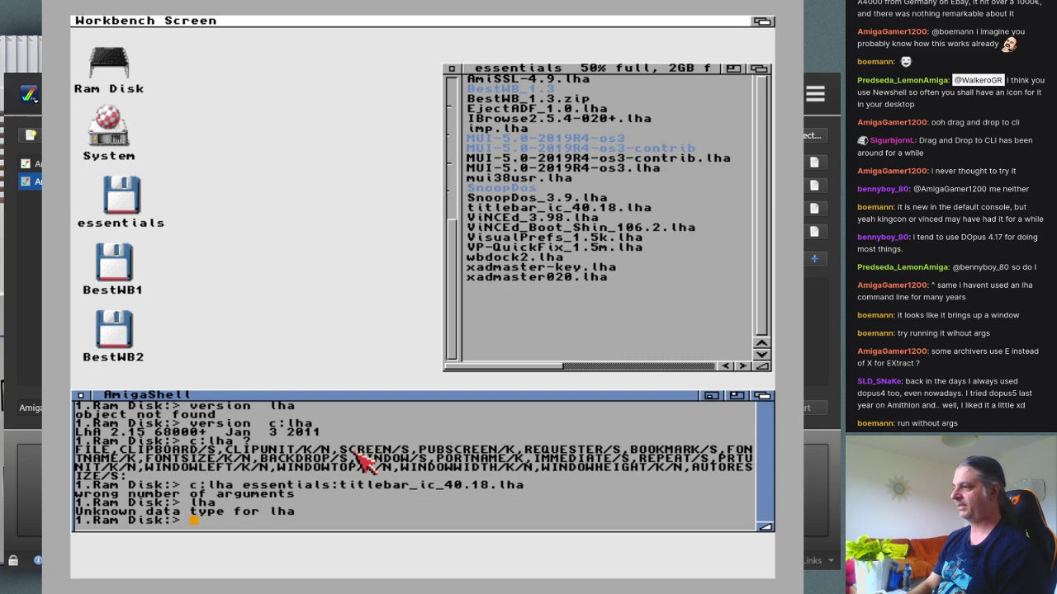
pyautogui.click(302, 258)
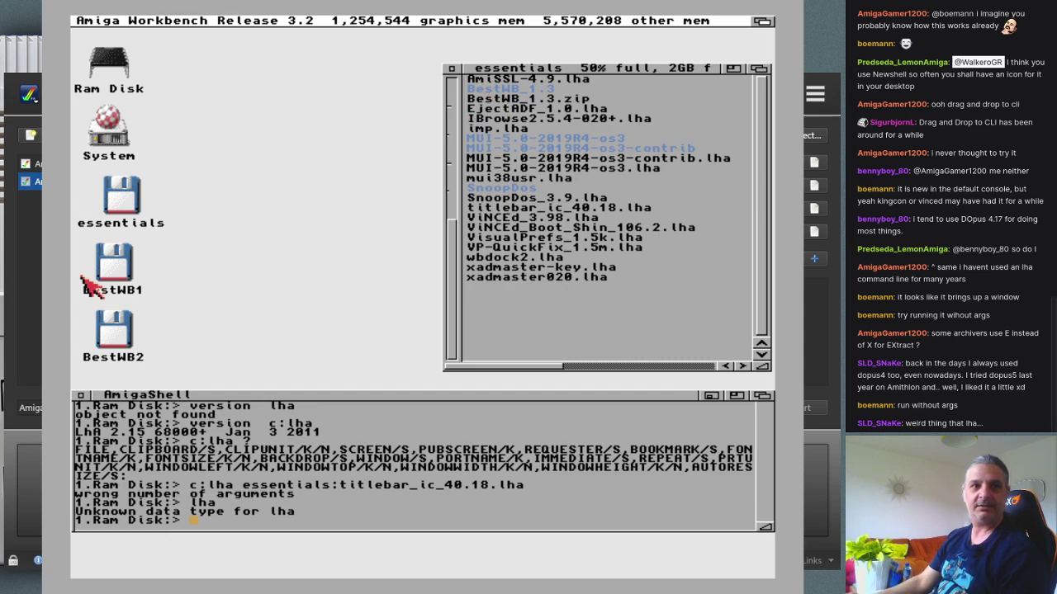
# Step: Switch to the web browser, search Aminet for lha_, and download the lha_68k.lha package
pyautogui.hotkey('alt', 'Tab')
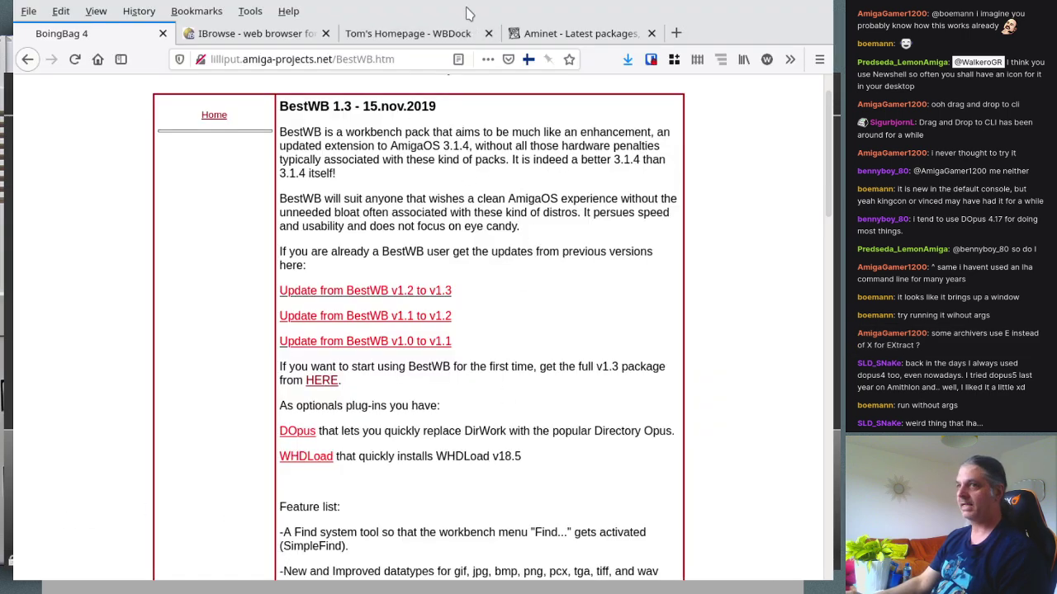
pyautogui.click(545, 33)
pyautogui.click(724, 96)
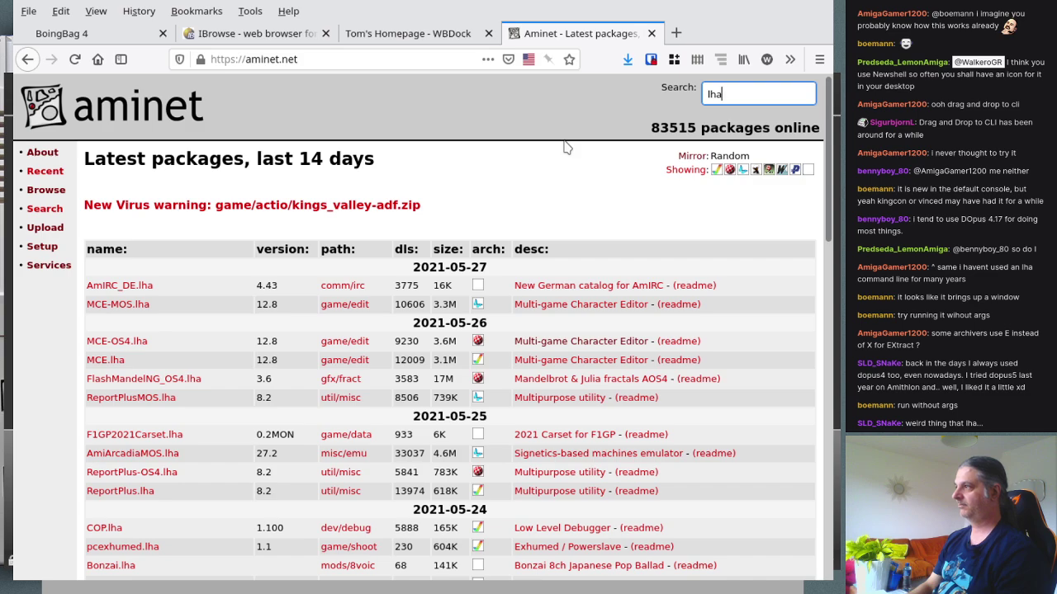
pyautogui.write('_')
pyautogui.press('Return')
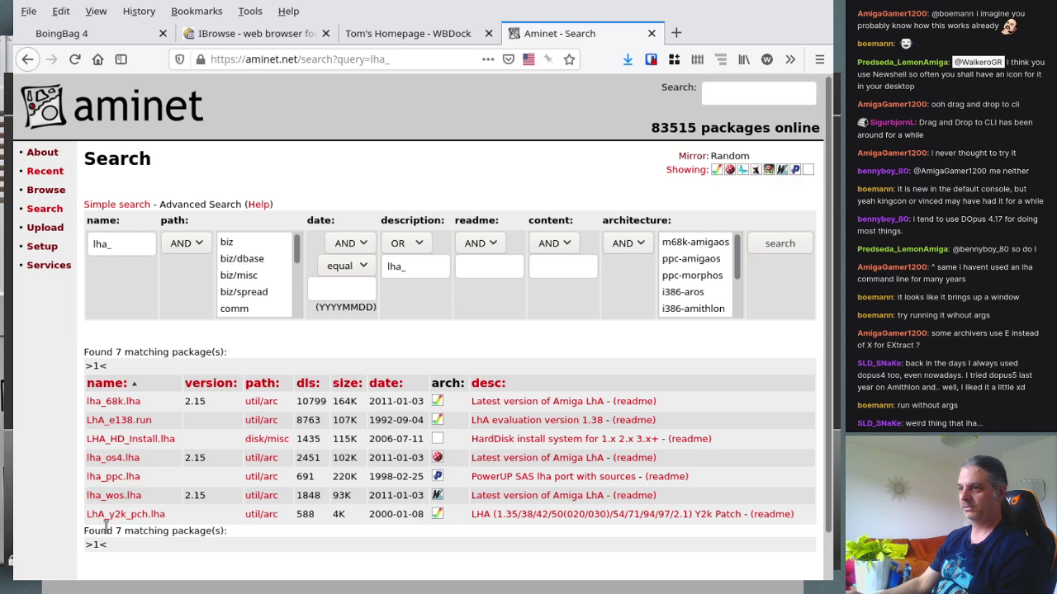
pyautogui.click(116, 402)
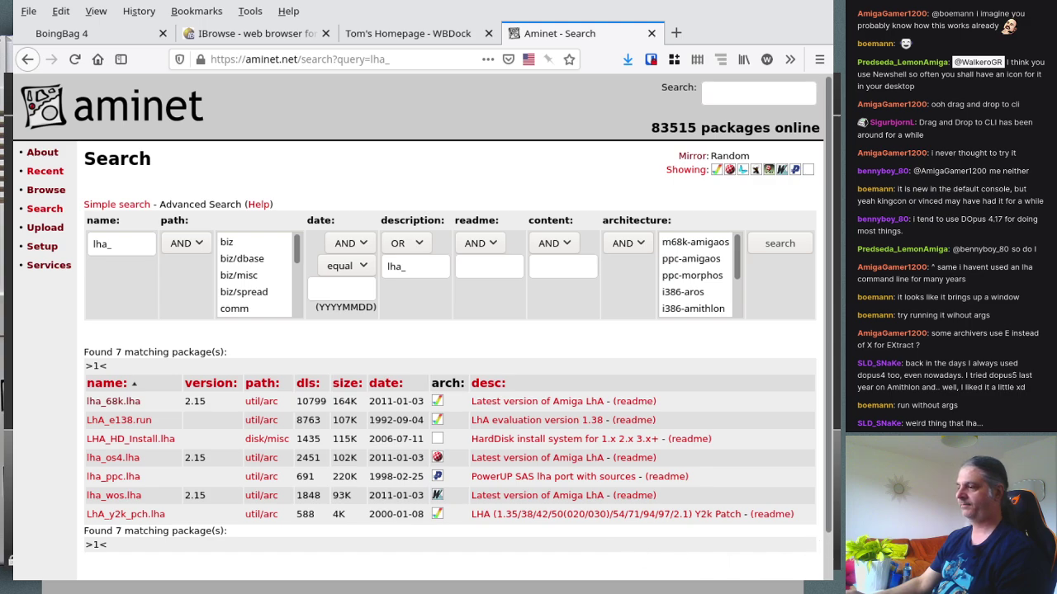
# Step: Switch back to the emulated Workbench, refresh the essentials drawer's contents, and display them as a name list
pyautogui.hotkey('alt', 'Tab')
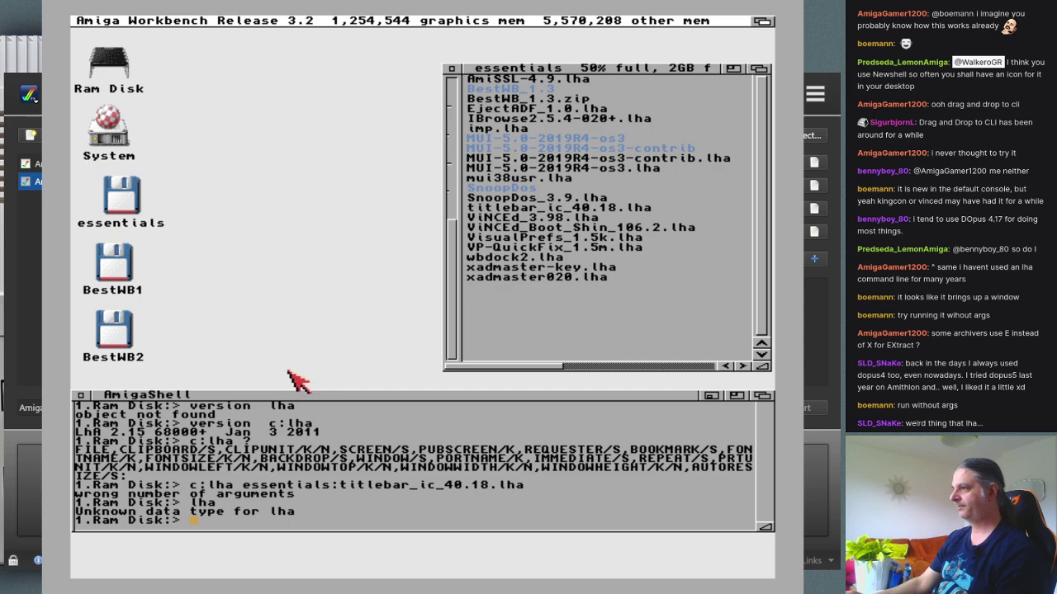
pyautogui.click(528, 337)
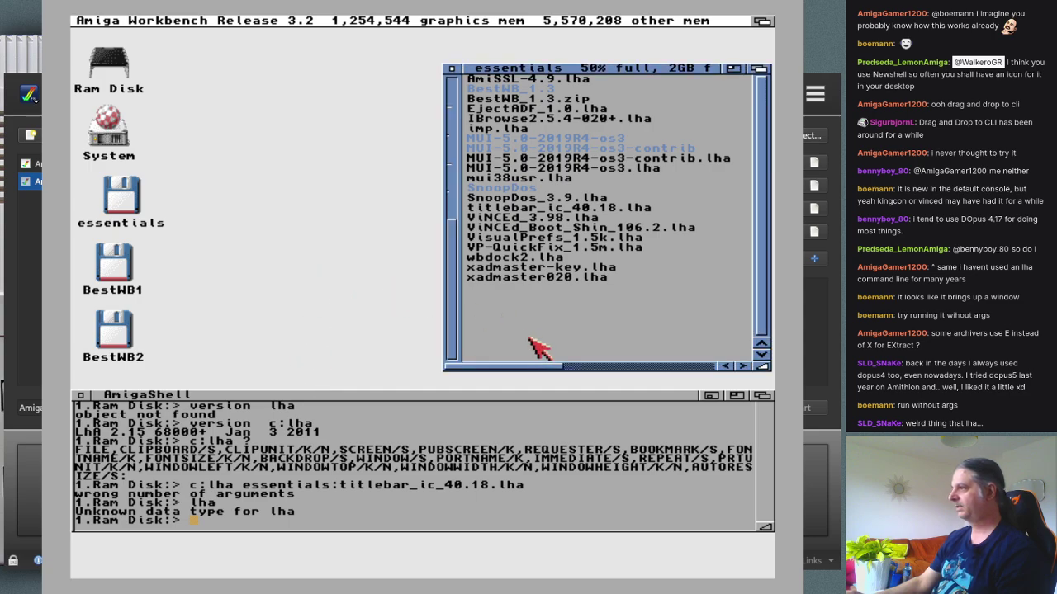
pyautogui.rightClick(207, 23)
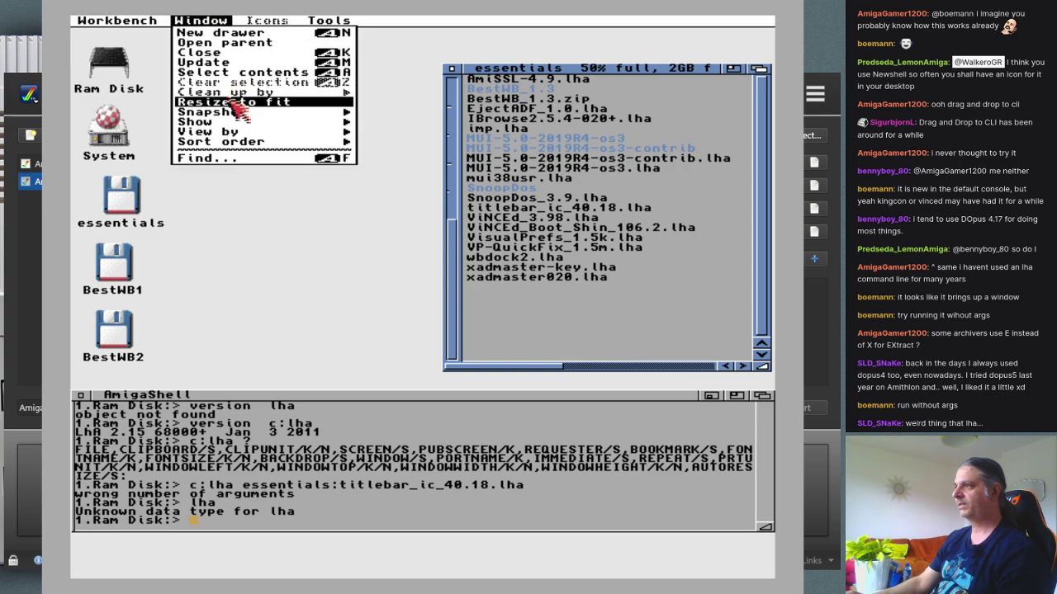
pyautogui.rightClick(237, 64)
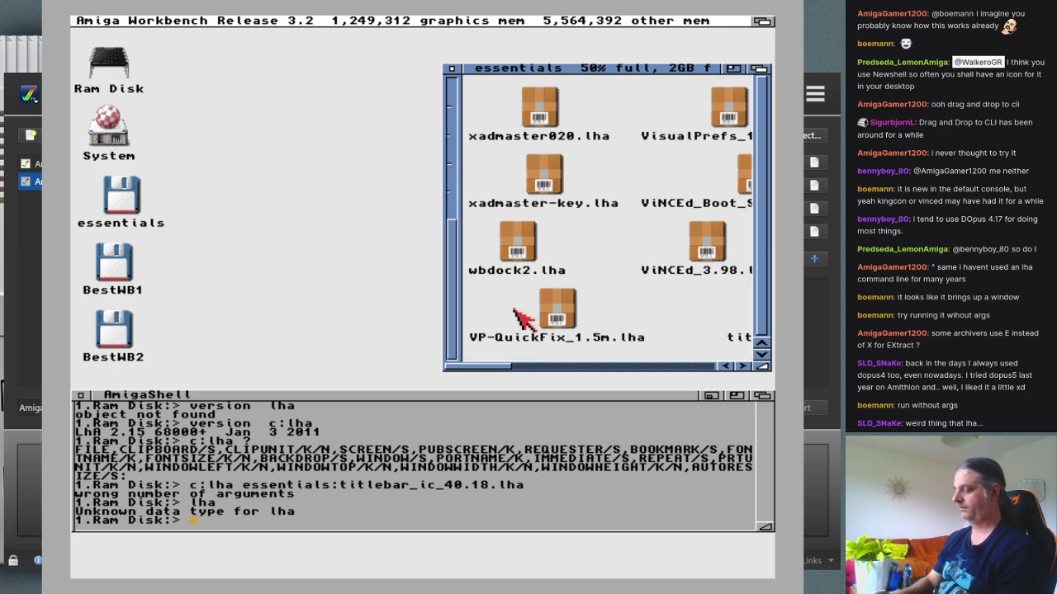
pyautogui.press('super+2')
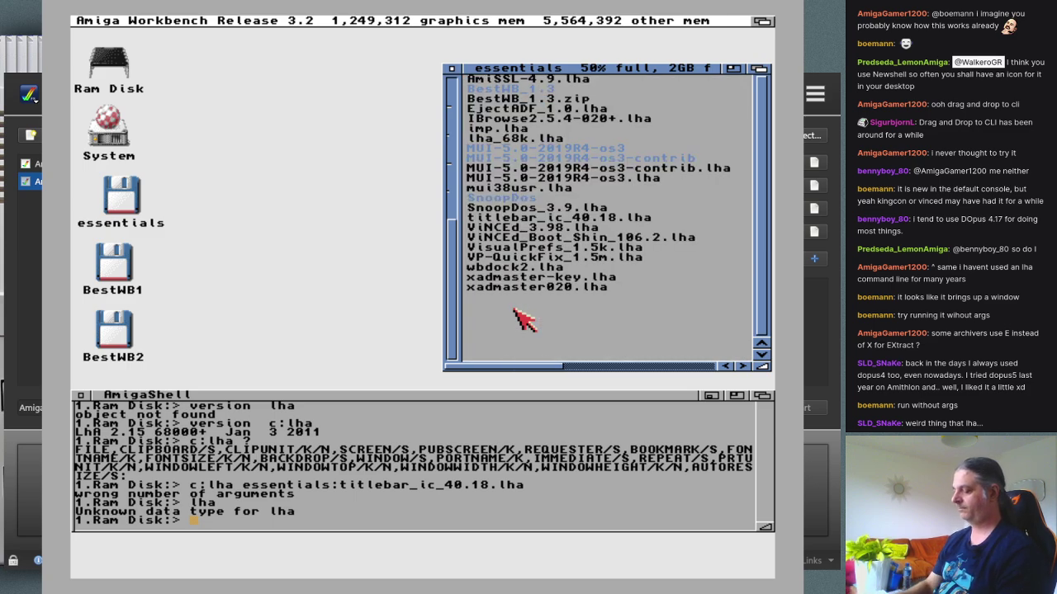
# Step: Update the essentials window again and open the lha_68k drawer
pyautogui.click(331, 399)
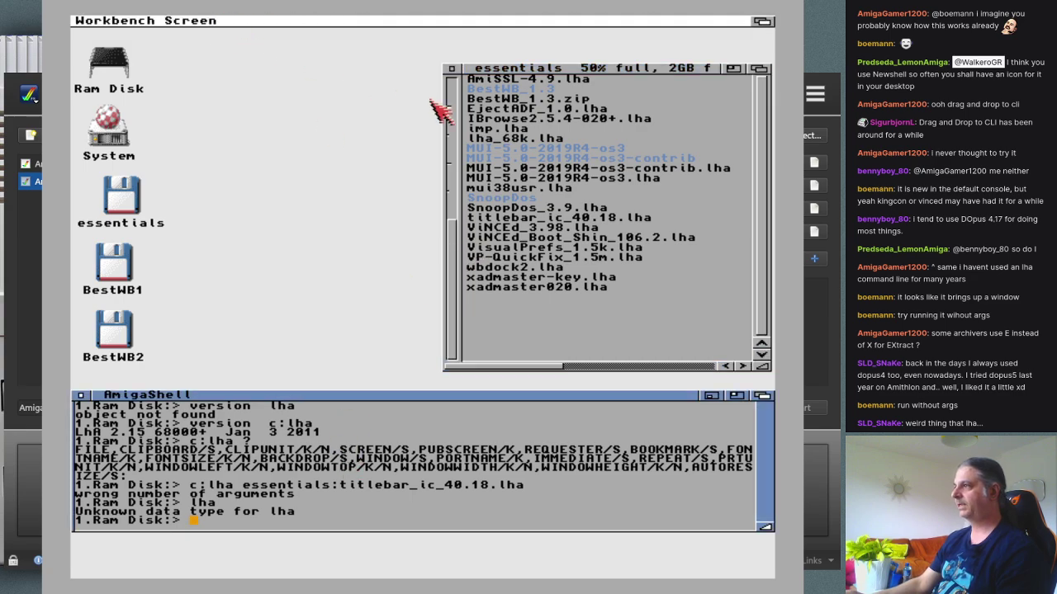
pyautogui.click(525, 100)
pyautogui.rightClick(314, 20)
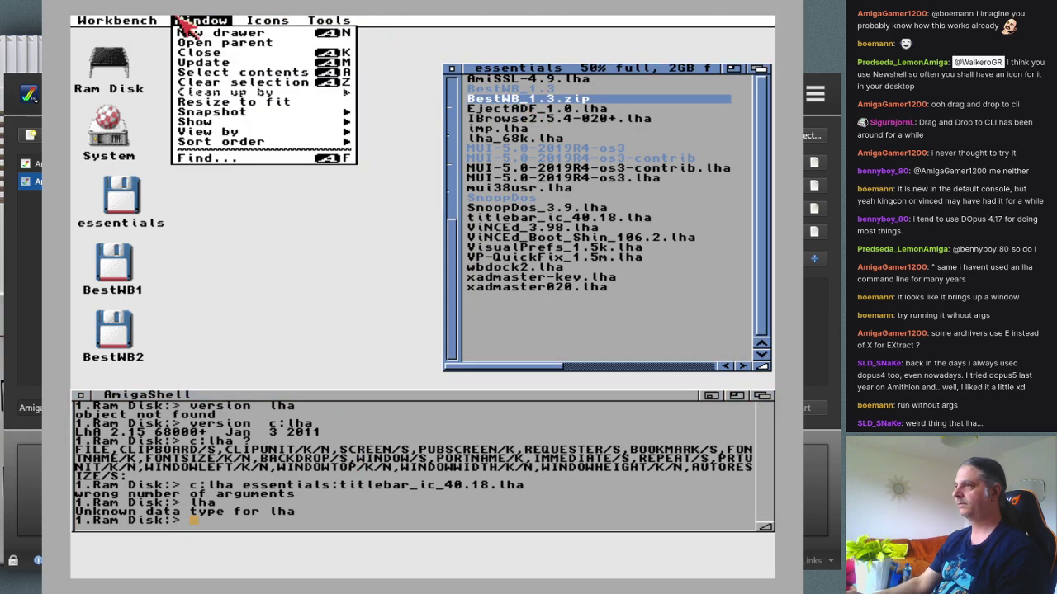
pyautogui.click(221, 66)
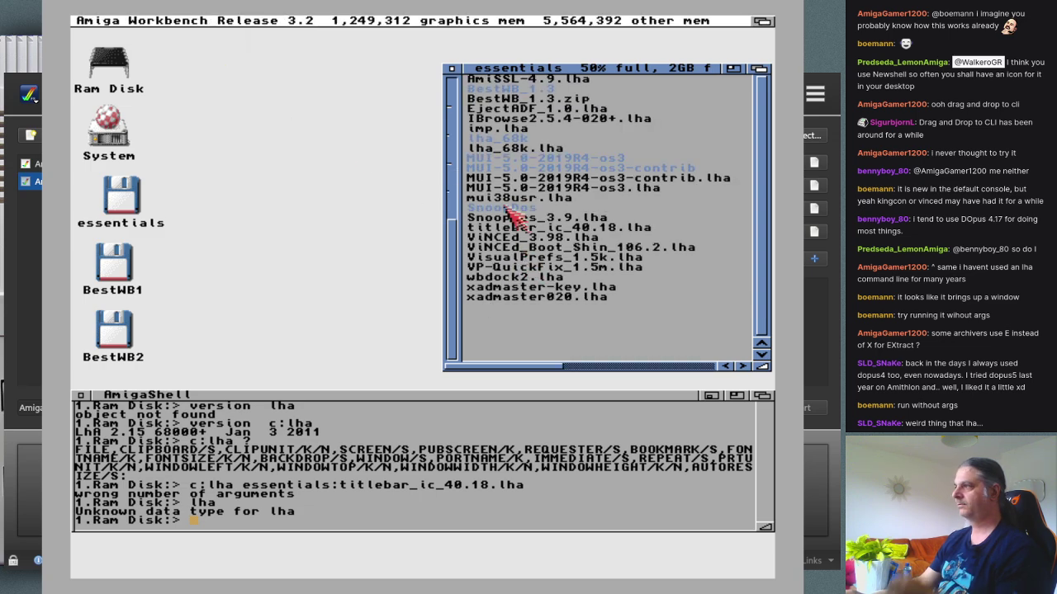
pyautogui.doubleClick(529, 139)
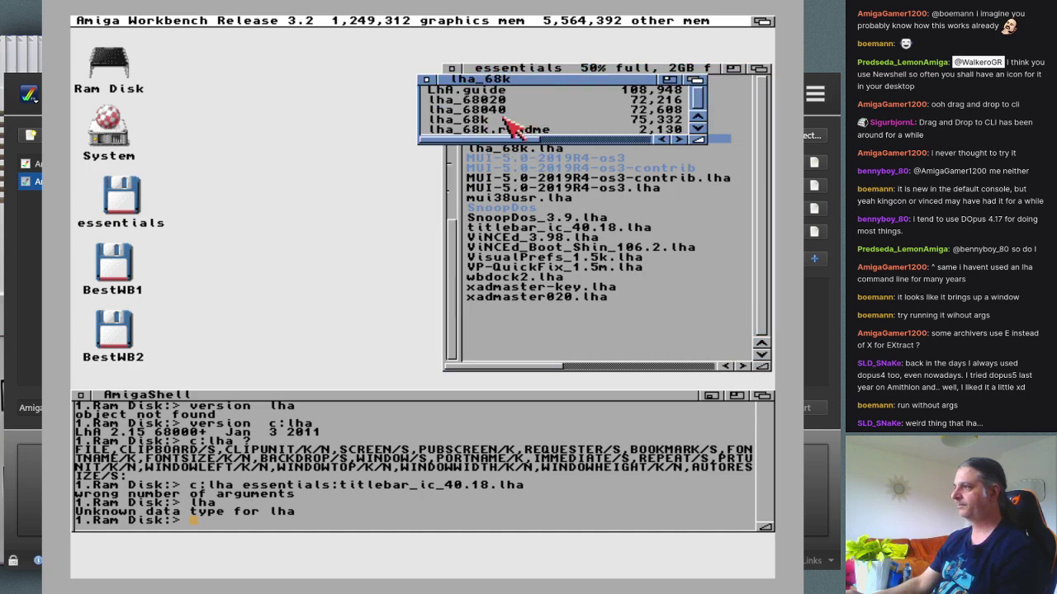
# Step: Copy essentials:lha_68k/lha_68020 to c:lha with the shell's copy command
pyautogui.moveTo(505, 108); pyautogui.dragTo(366, 455)
pyautogui.write('copy')
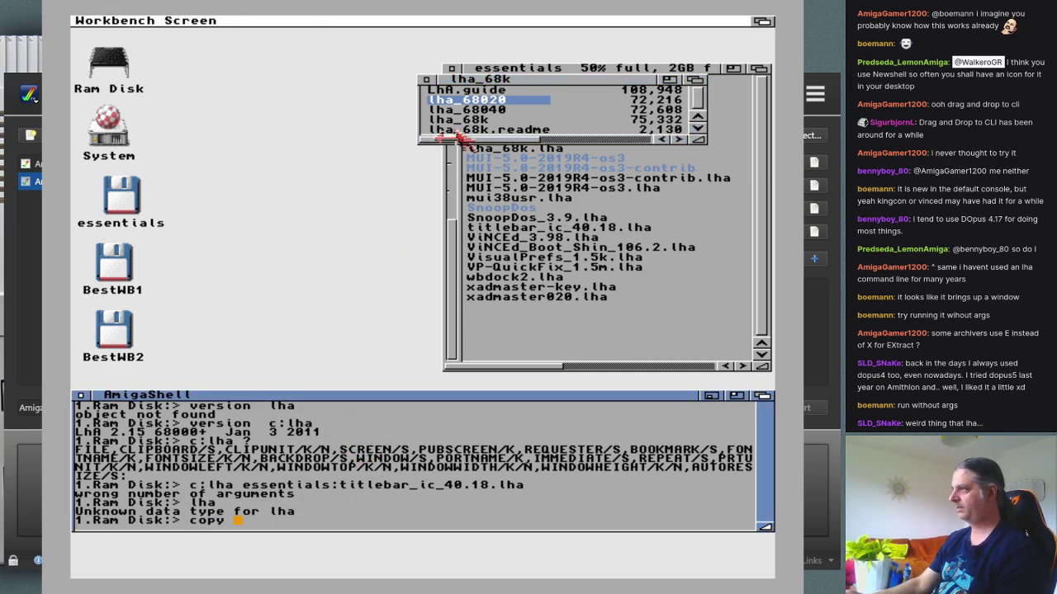
pyautogui.moveTo(471, 109); pyautogui.dragTo(351, 466)
pyautogui.write('py')
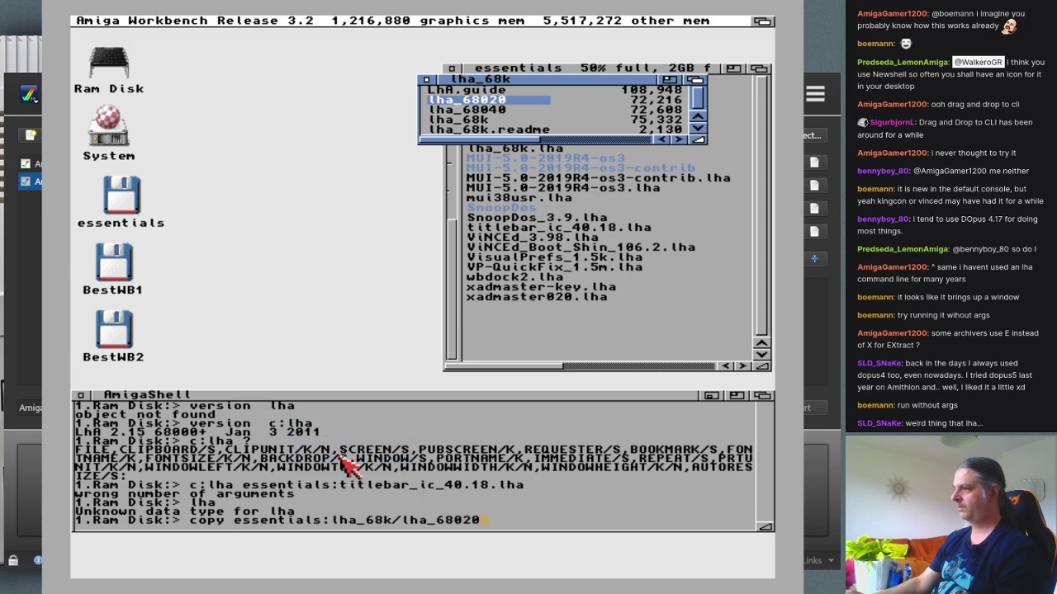
pyautogui.click(380, 487)
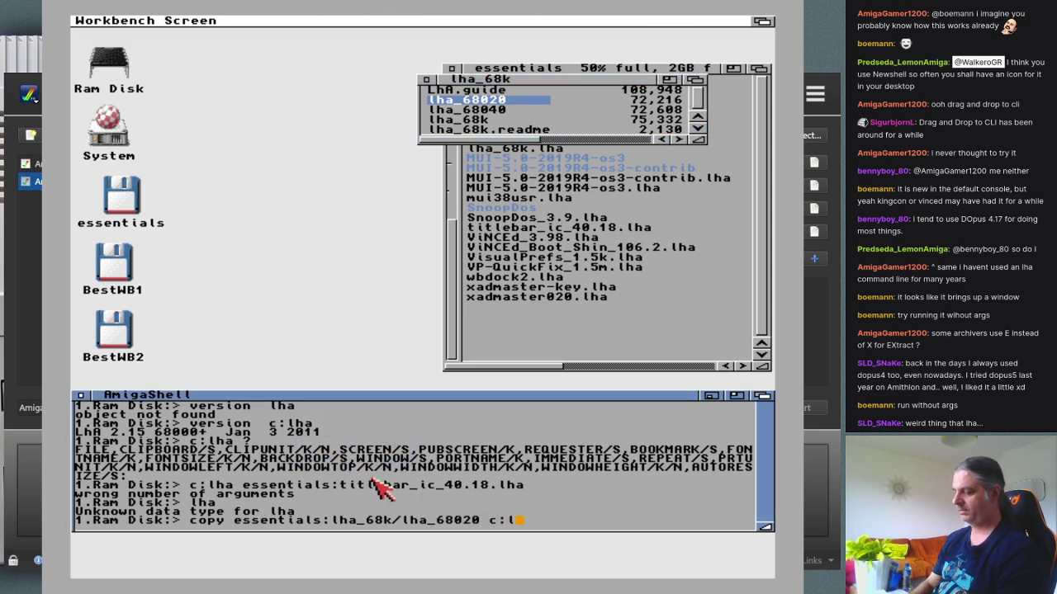
pyautogui.press('Return')
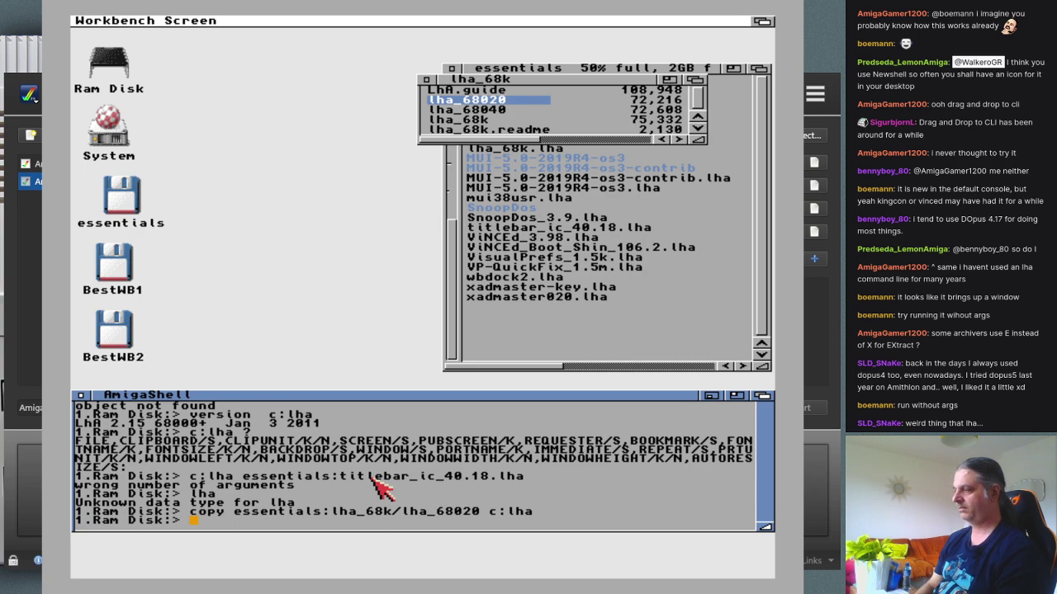
# Step: Run lha without arguments, enlarge the shell window downward, and page through the usage text to its end
pyautogui.write('lha4')
pyautogui.press('BackSpace')
pyautogui.press('Return')
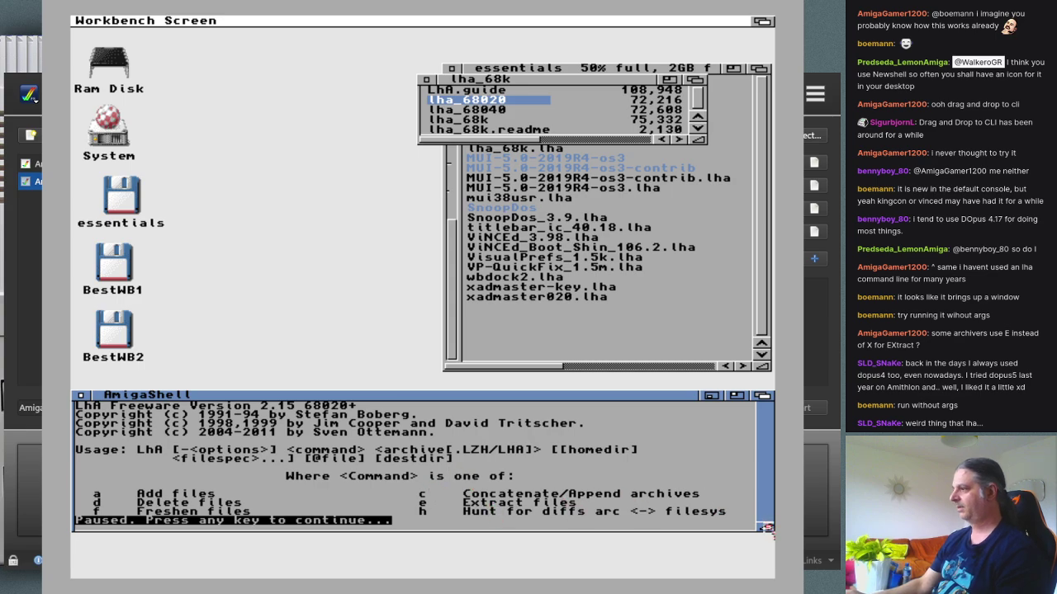
pyautogui.moveTo(762, 524); pyautogui.dragTo(764, 570)
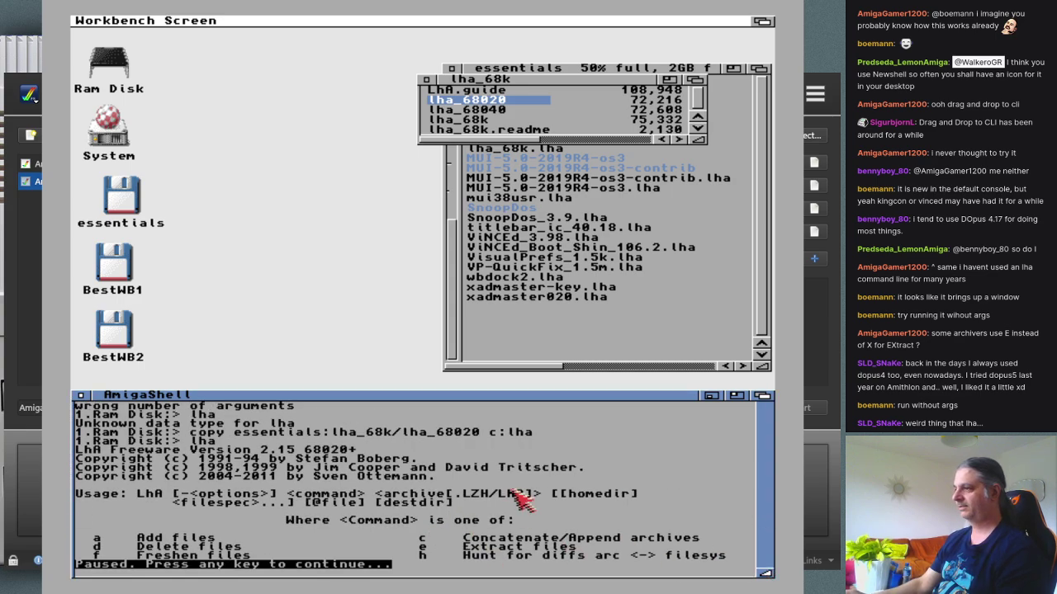
pyautogui.press('space')
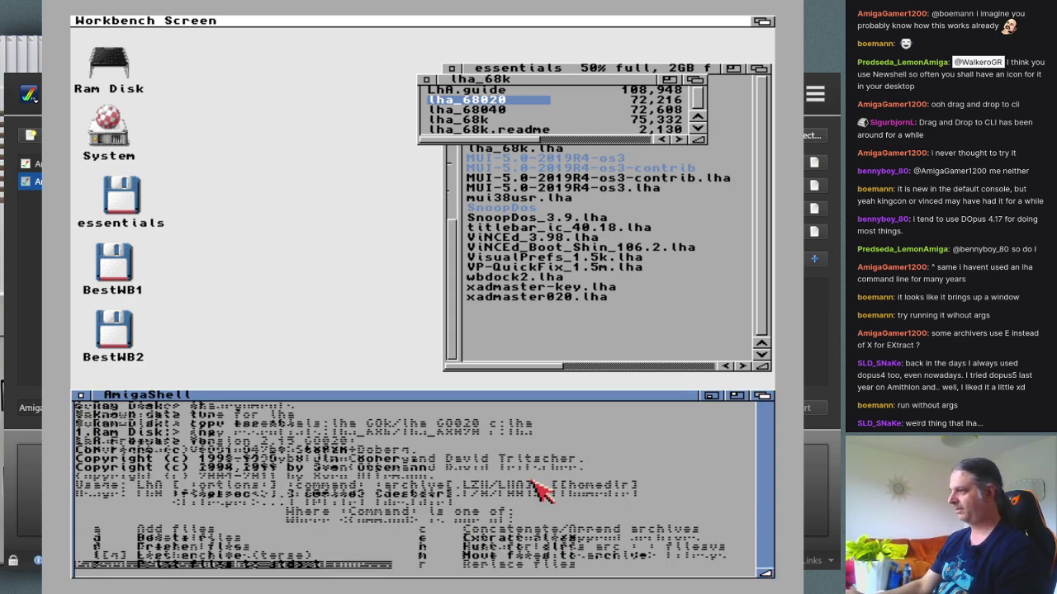
pyautogui.press('space')
pyautogui.press('space')
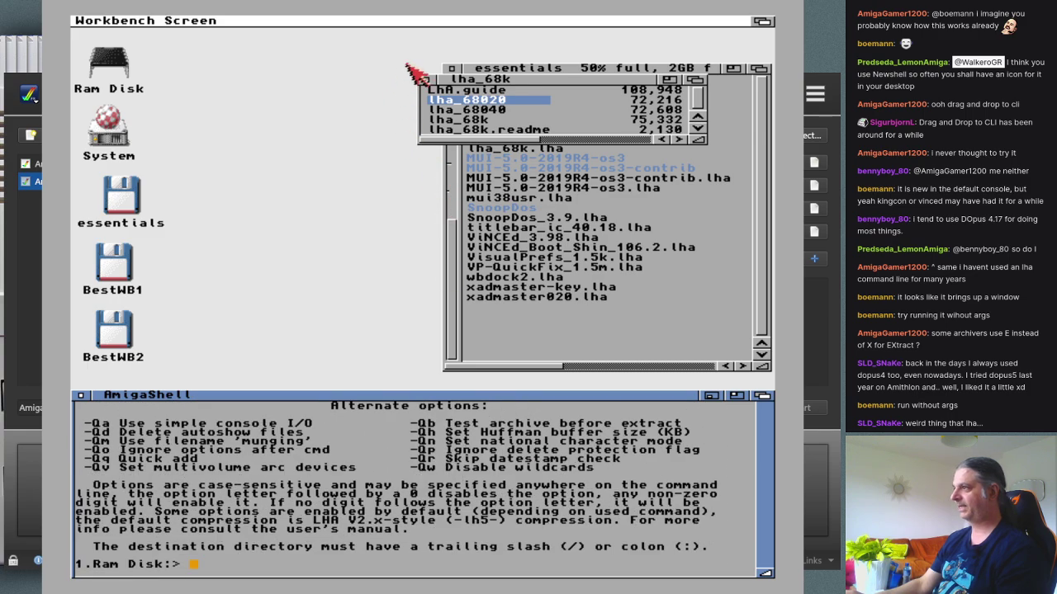
# Step: Close the lha_68k drawer and extract essentials:titlebar_ic_40.18.lha to ram: with the shell's lha x command
pyautogui.click(429, 80)
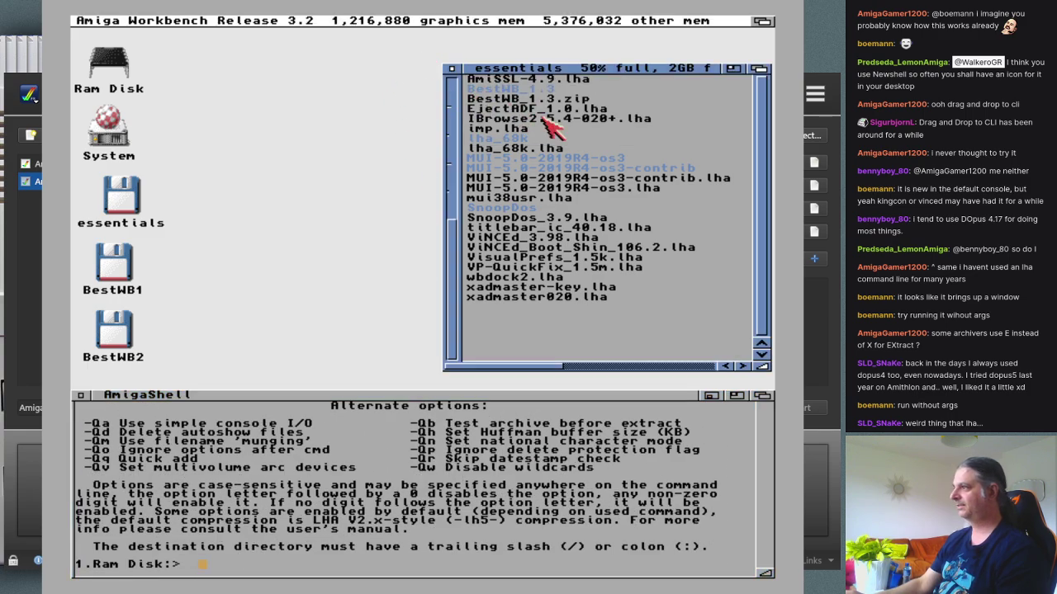
pyautogui.click(458, 417)
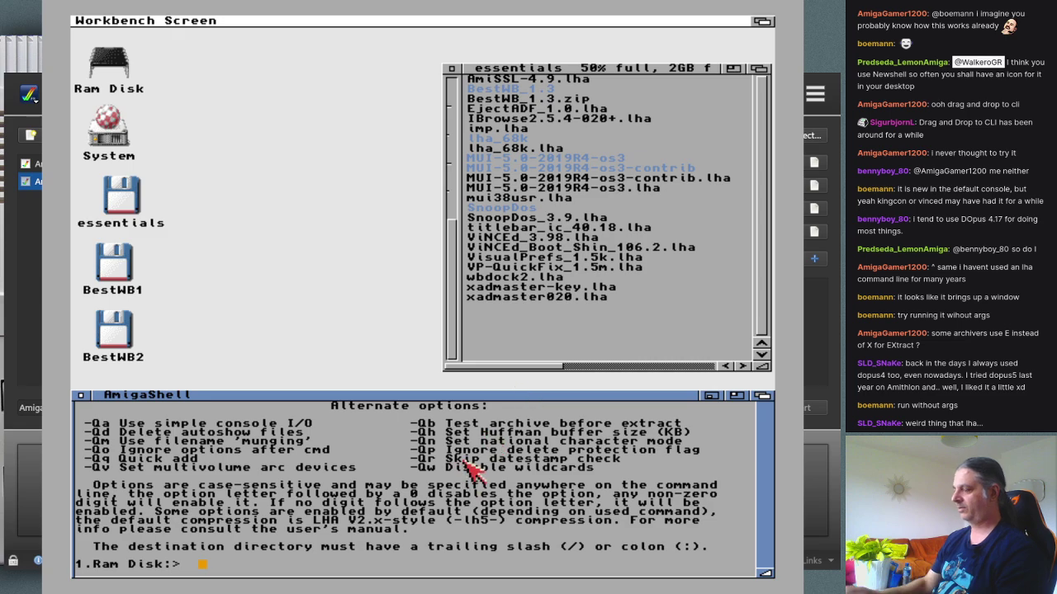
pyautogui.press('BackSpace')
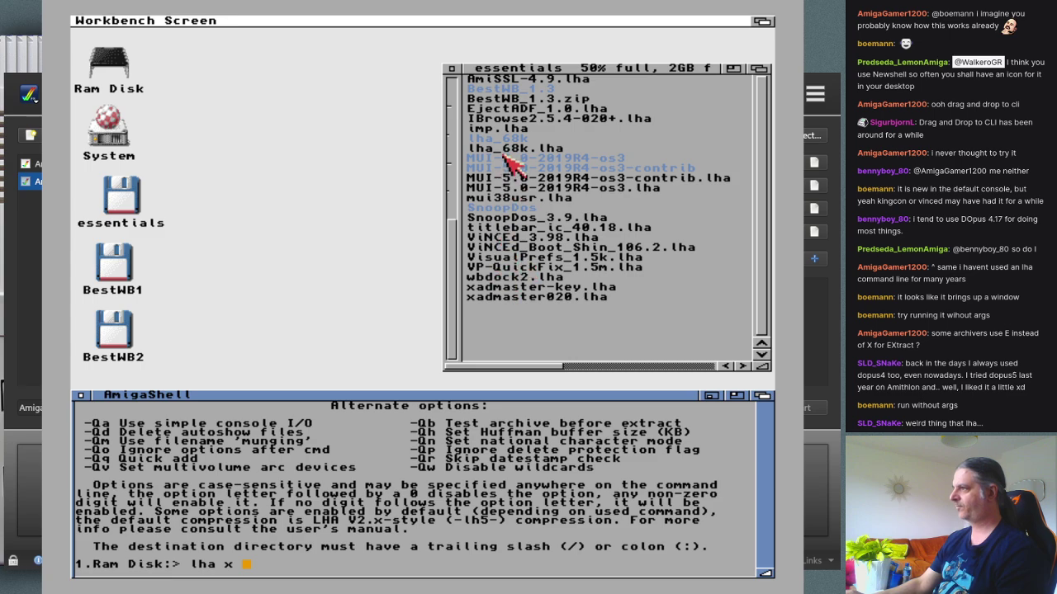
pyautogui.moveTo(523, 229); pyautogui.dragTo(386, 523)
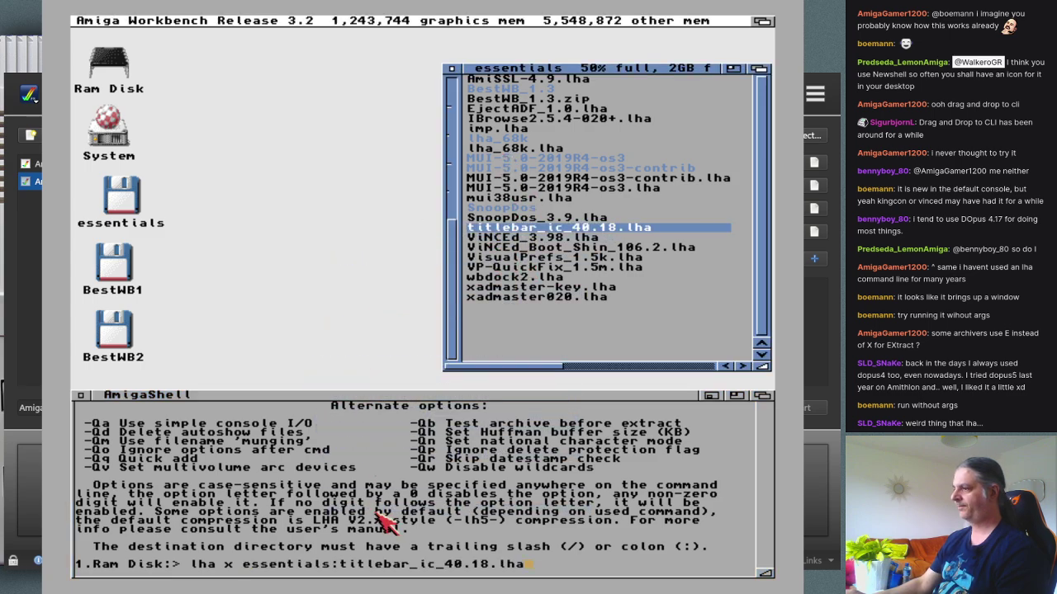
pyautogui.click(478, 521)
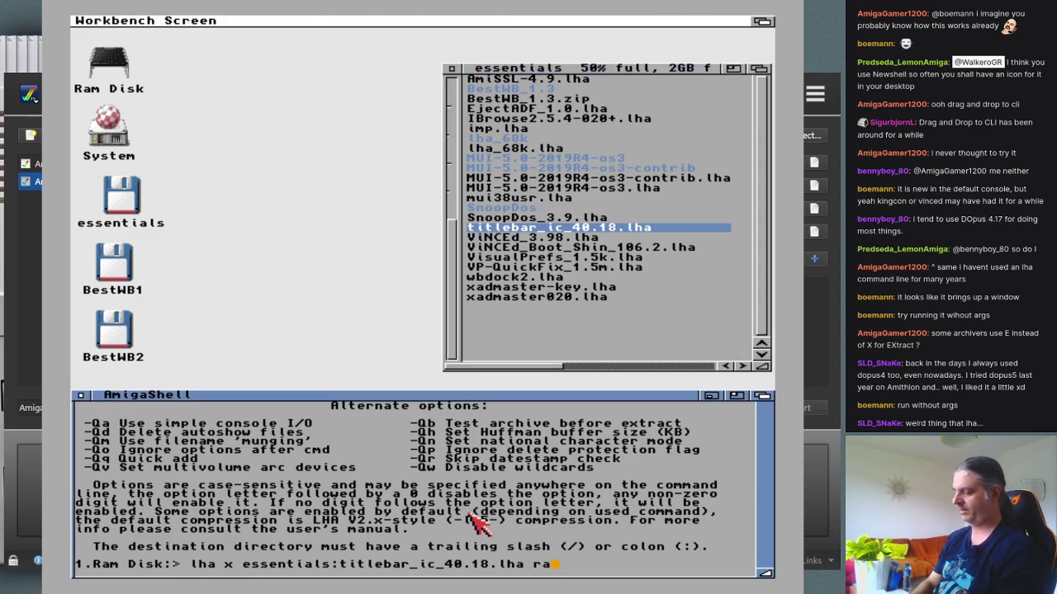
pyautogui.write('ram:')
pyautogui.press('Return')
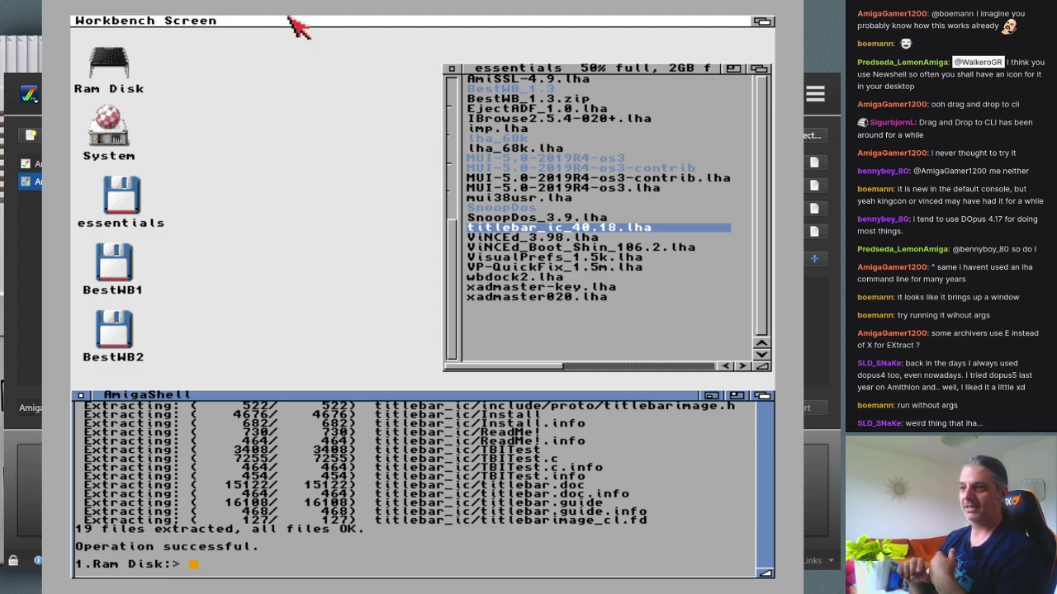
# Step: Open the Ram Disk and its extracted titlebar_ic drawer
pyautogui.click(382, 125)
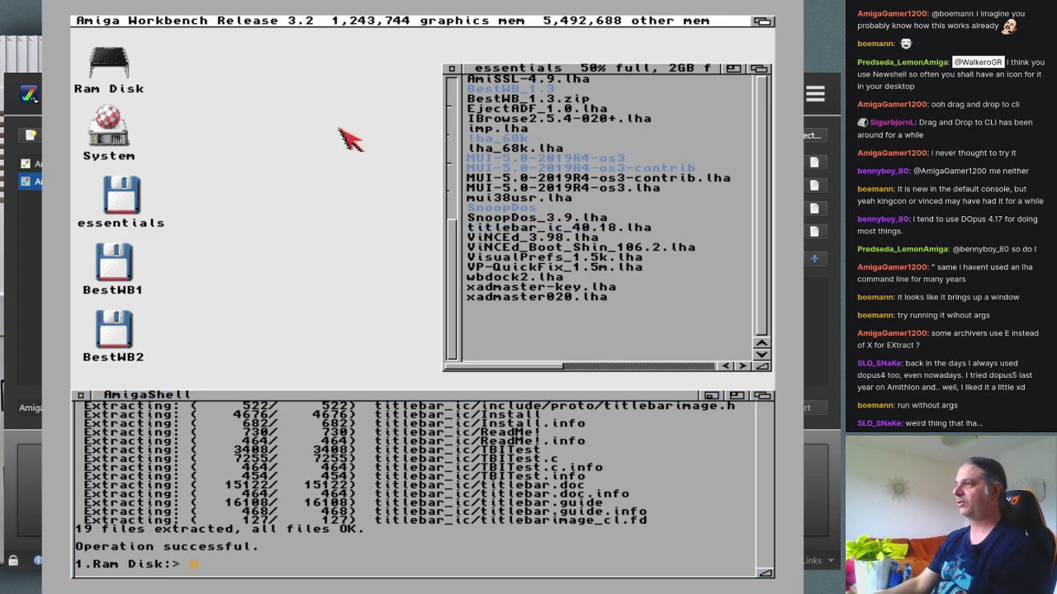
pyautogui.doubleClick(141, 80)
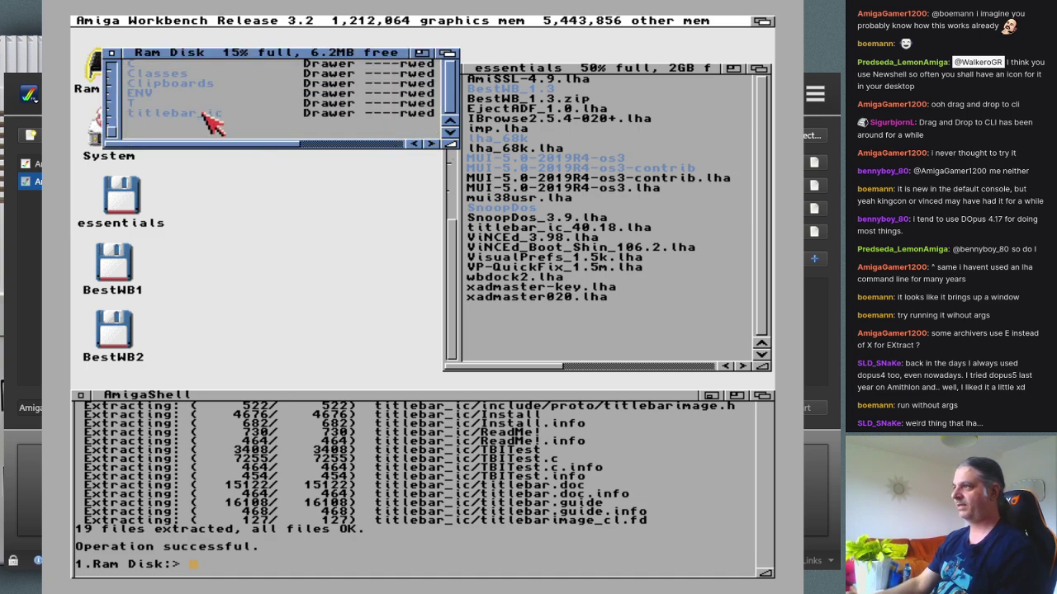
pyautogui.doubleClick(209, 114)
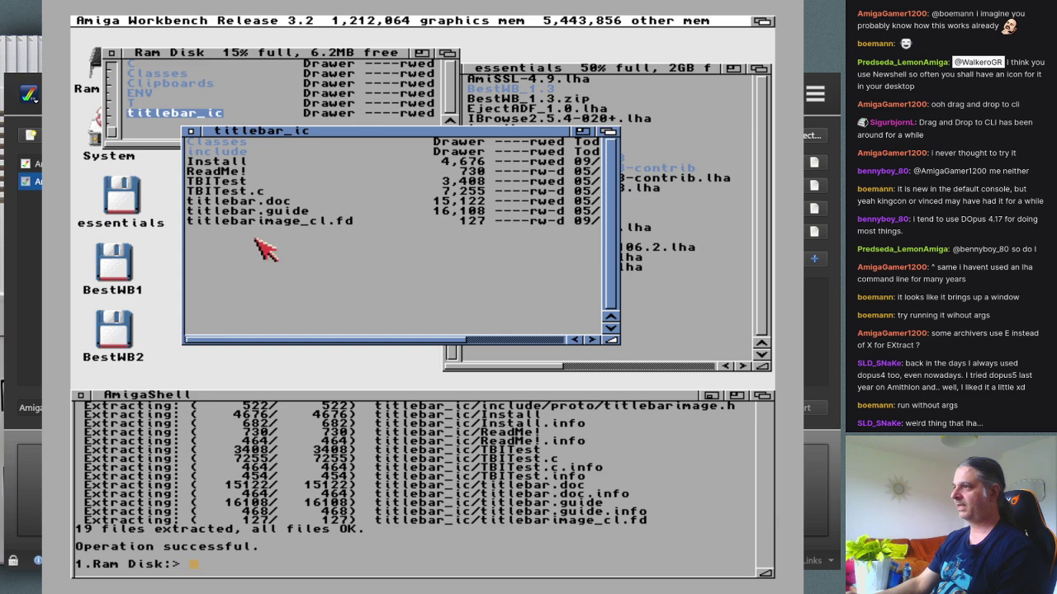
# Step: View the titlebar_ic ReadMe! file in a smaller window placed lower on the screen, and close it after reading
pyautogui.click(243, 173)
pyautogui.click(243, 175)
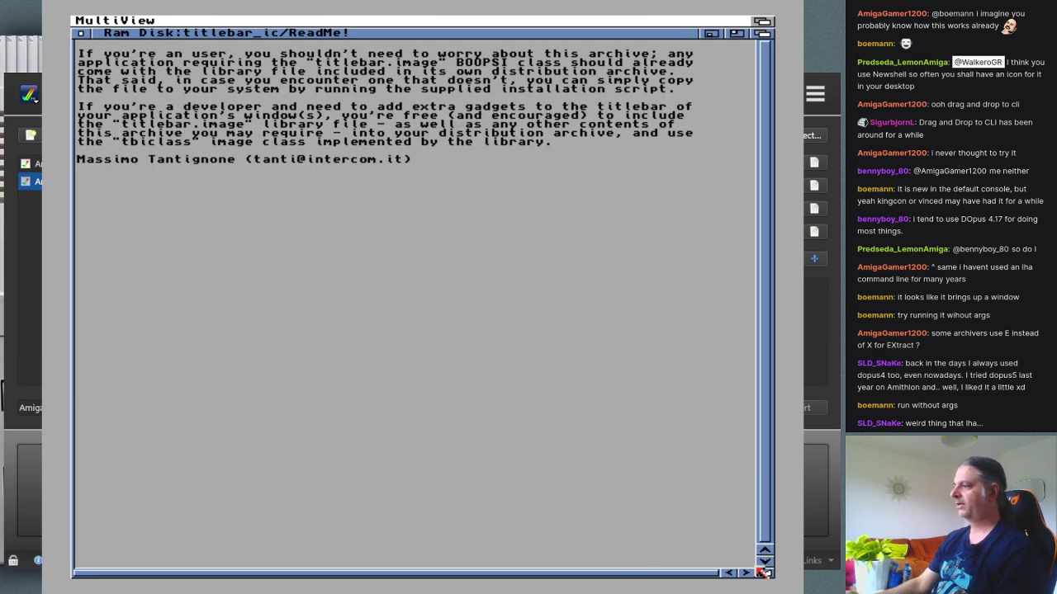
pyautogui.moveTo(764, 572); pyautogui.dragTo(716, 251)
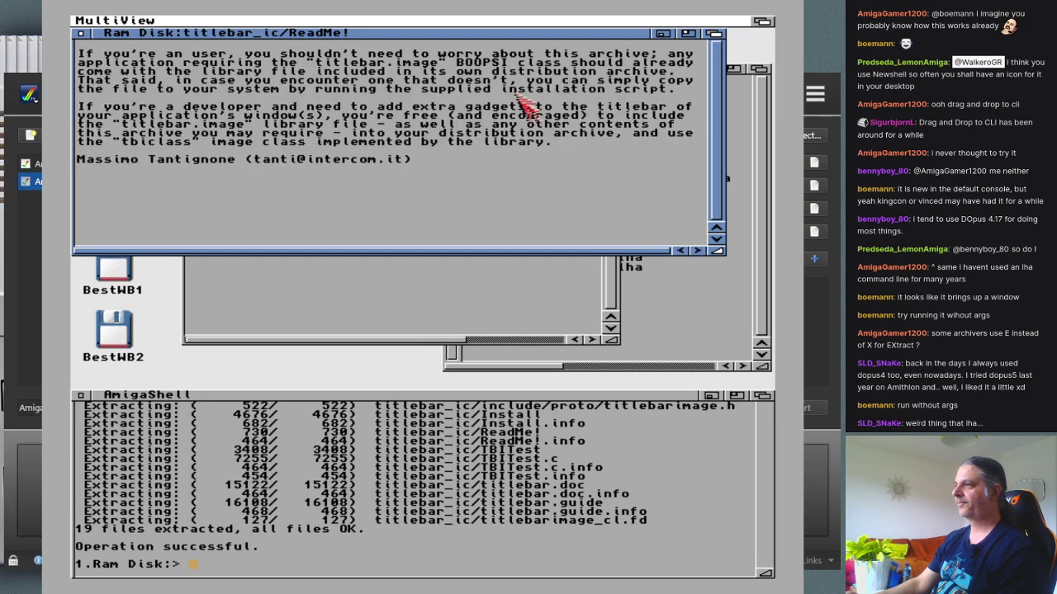
pyautogui.moveTo(517, 36); pyautogui.dragTo(518, 239)
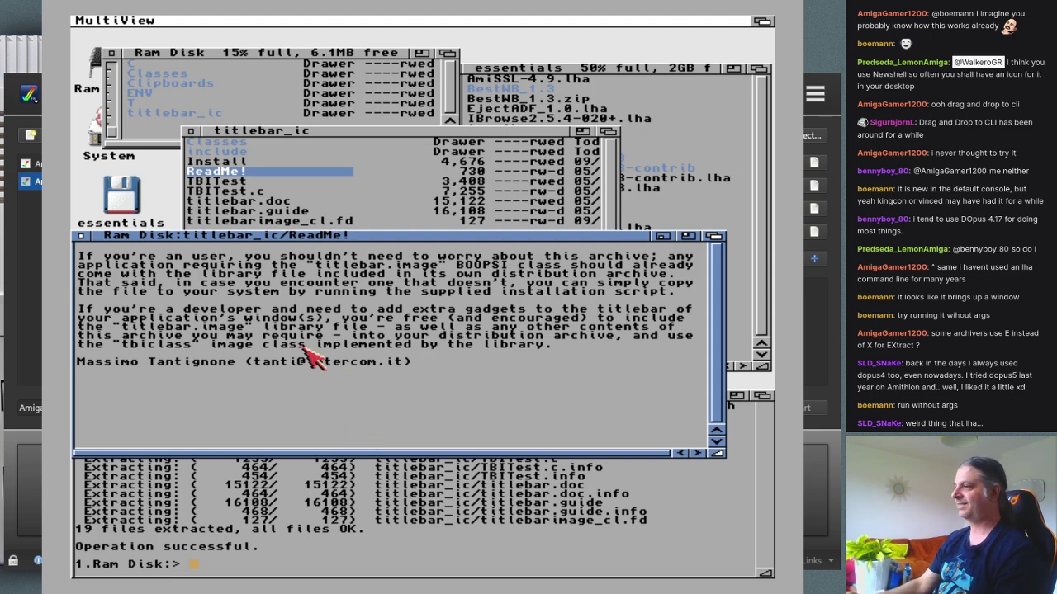
pyautogui.moveTo(238, 237); pyautogui.dragTo(235, 317)
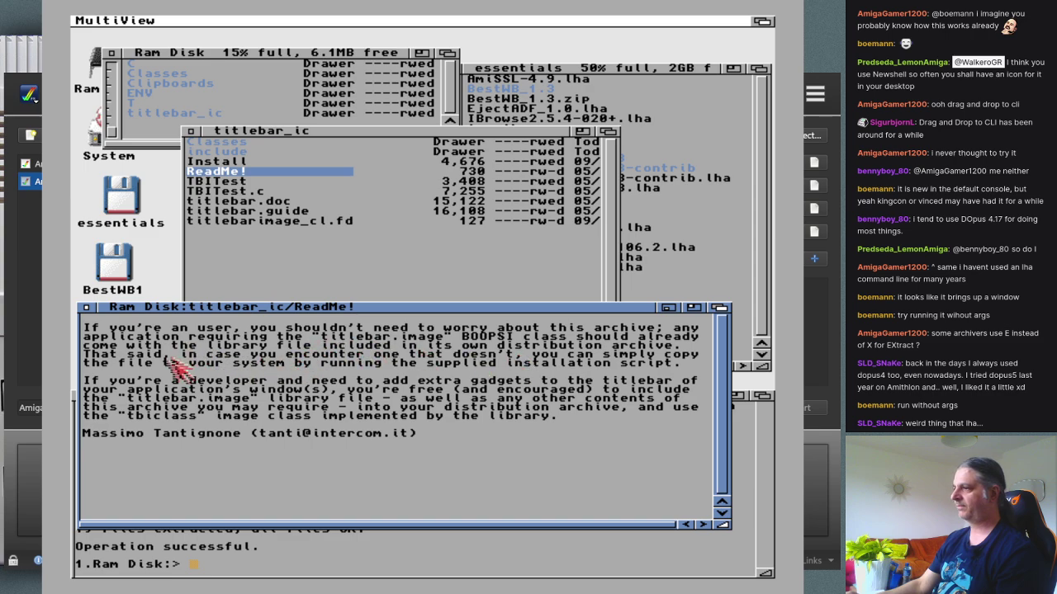
pyautogui.click(86, 308)
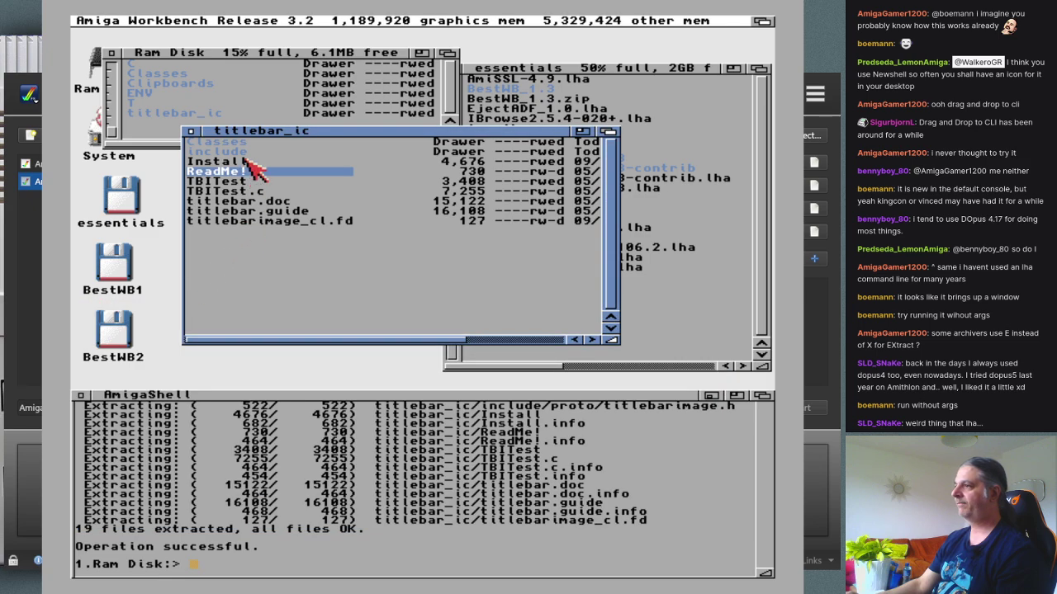
# Step: Start the titlebar.image Install utility for a real installation, proceed to the component selection, and move its window below the file list
pyautogui.doubleClick(244, 162)
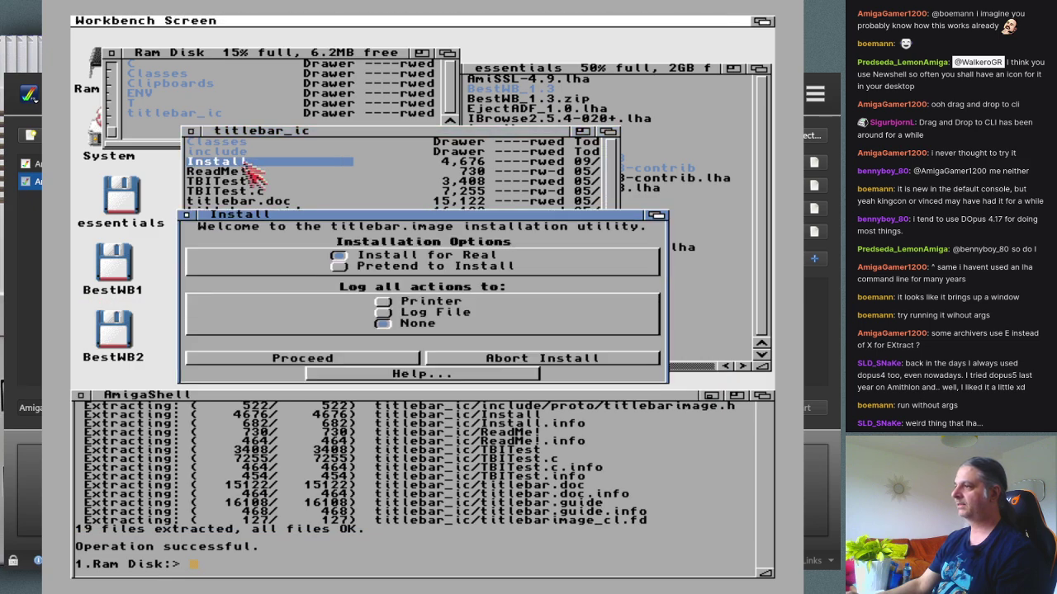
pyautogui.click(285, 355)
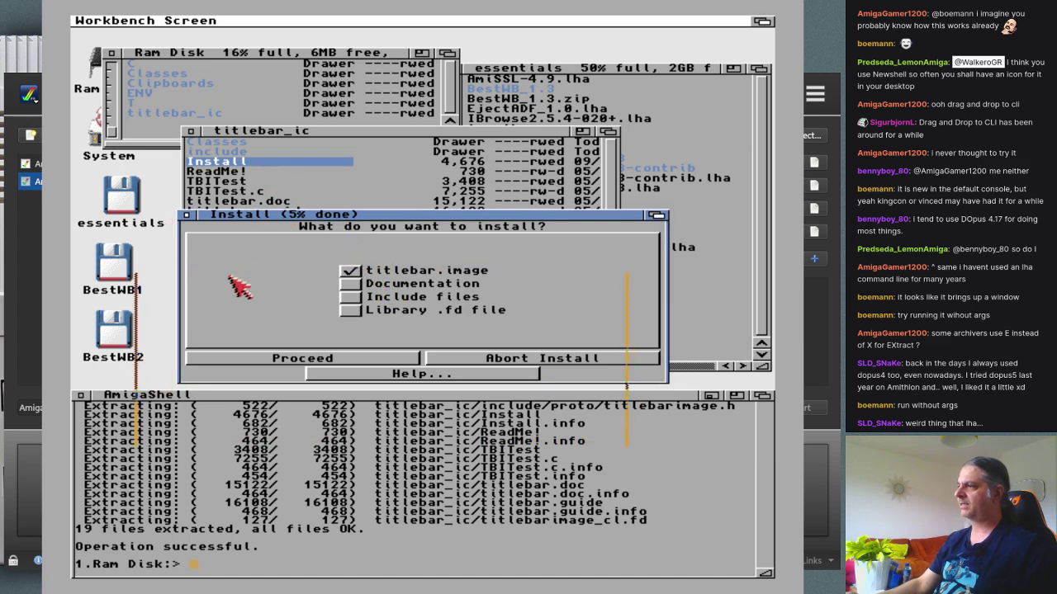
pyautogui.moveTo(277, 215); pyautogui.dragTo(230, 310)
# Step: Read titlebar.doc through its description and class documentation, and close the document
pyautogui.click(262, 201)
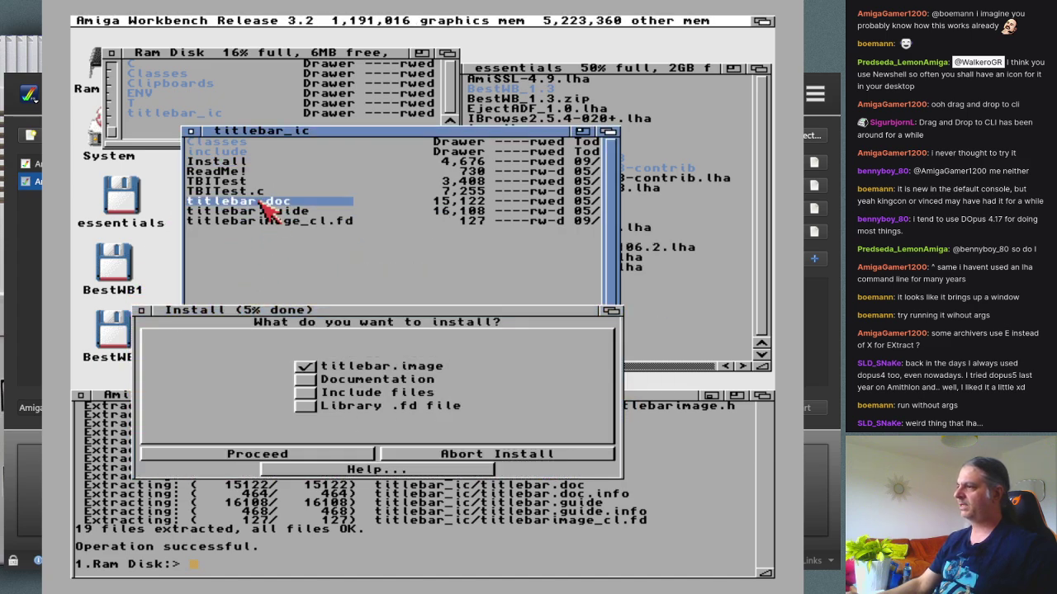
pyautogui.doubleClick(261, 201)
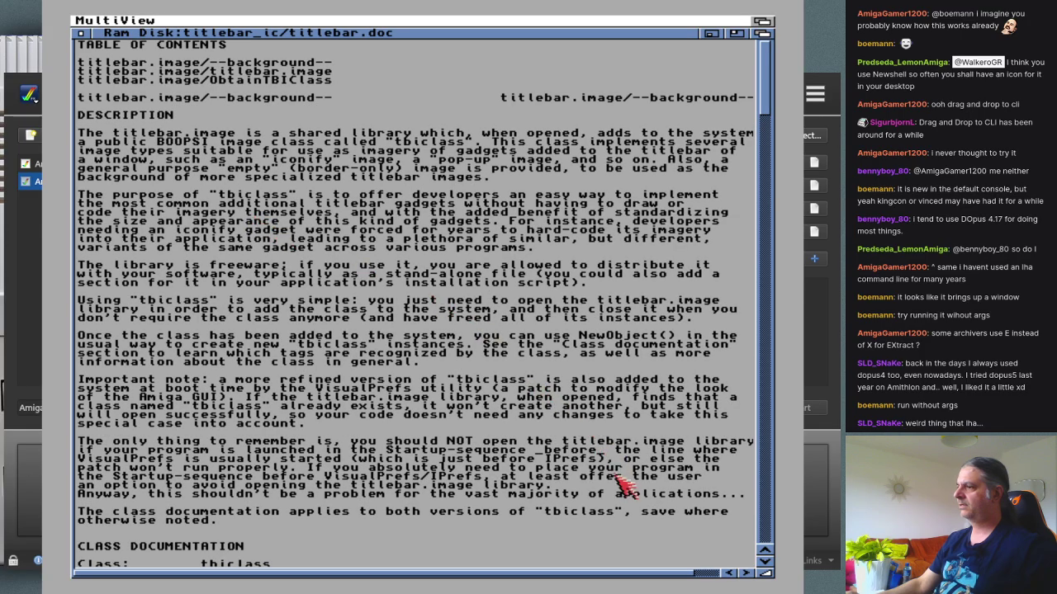
pyautogui.scroll(-3, 553, 429)
pyautogui.scroll(-4, 553, 429)
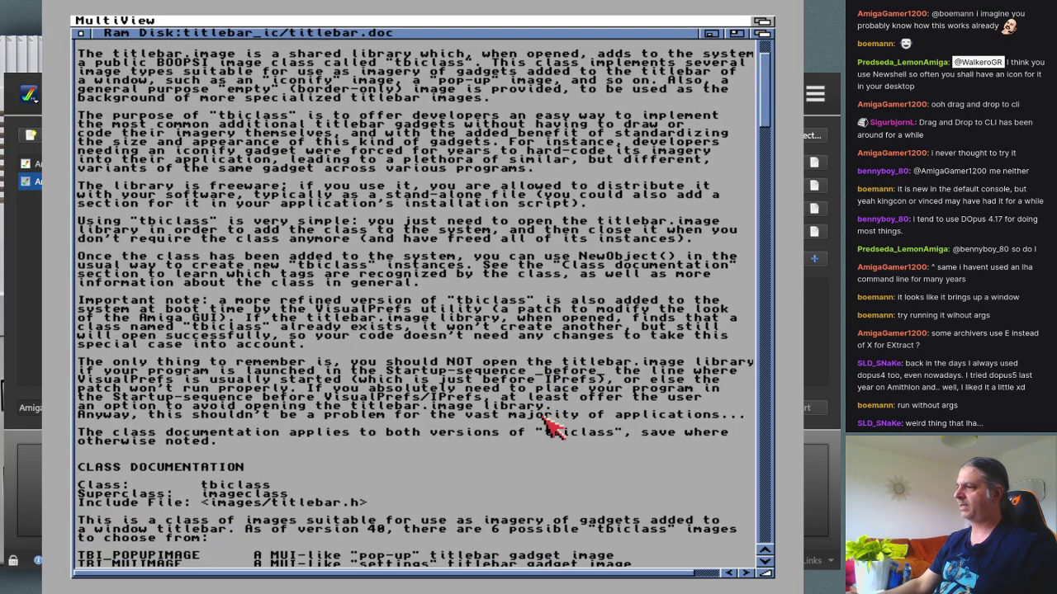
pyautogui.scroll(-3, 683, 256)
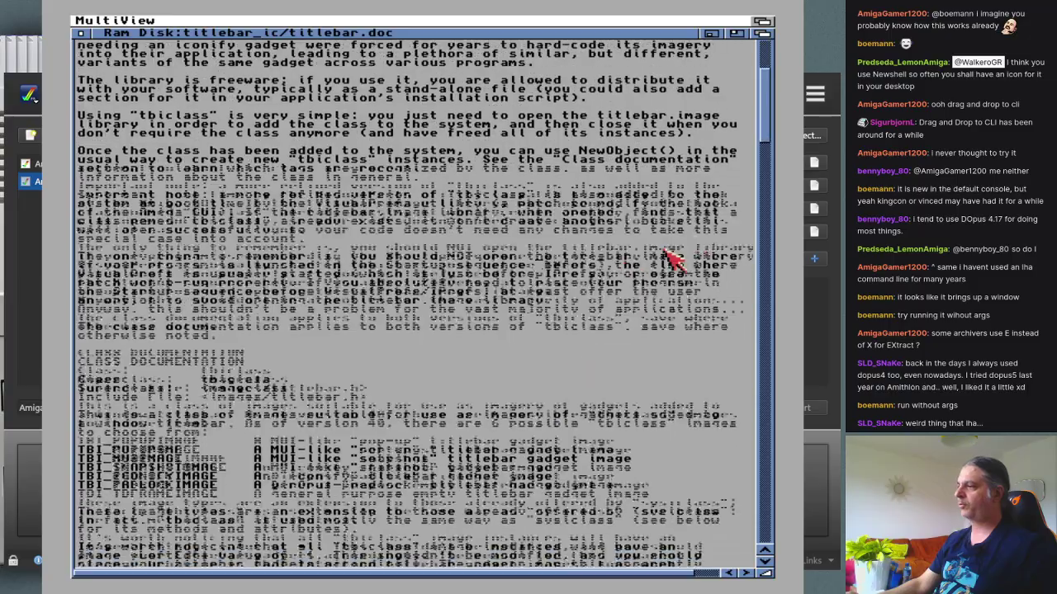
pyautogui.scroll(-4, 661, 446)
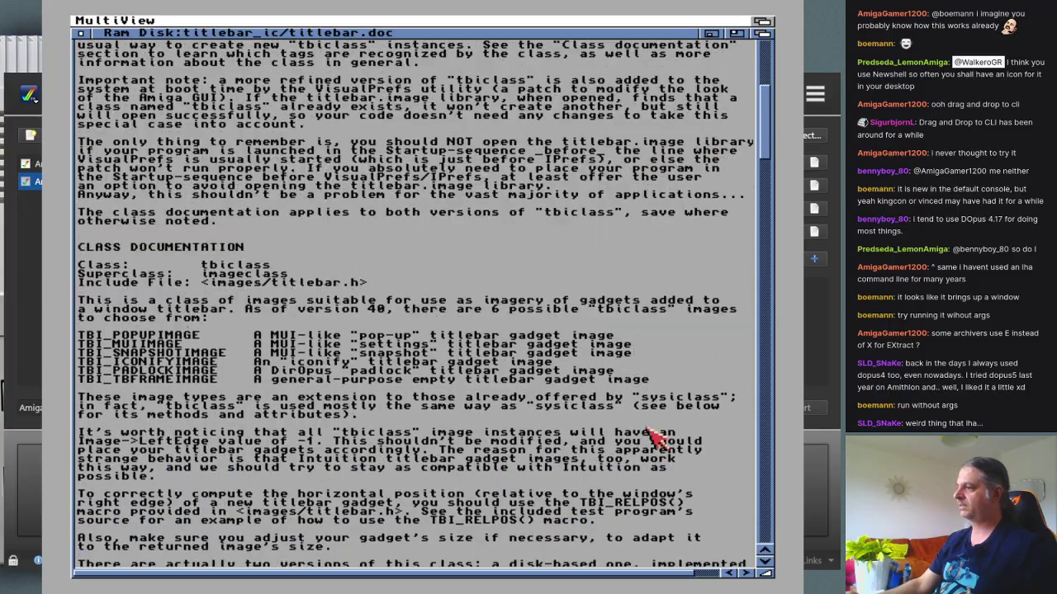
pyautogui.scroll(-4, 668, 468)
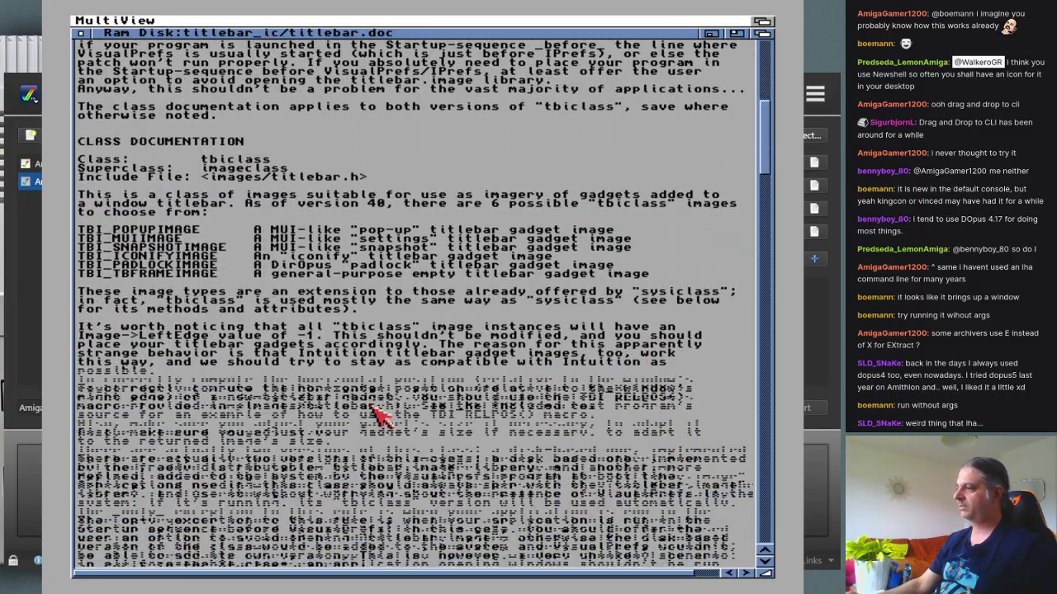
pyautogui.scroll(-1, 105, 52)
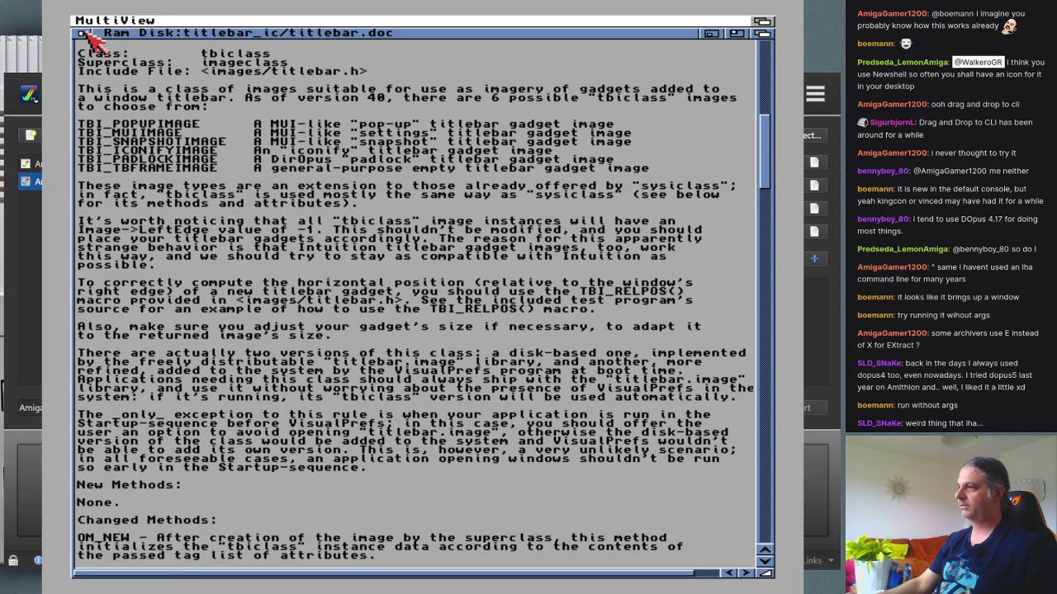
pyautogui.click(82, 34)
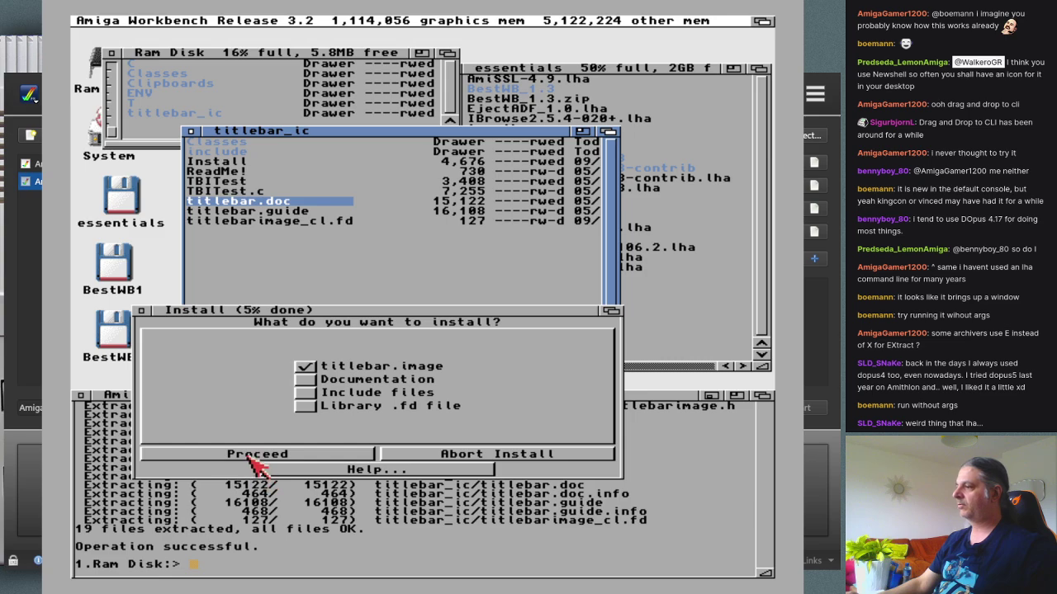
# Step: Install only titlebar.image into SYS:Classes/Images, closing the displayed ReadMe! and finishing the installer
pyautogui.click(258, 455)
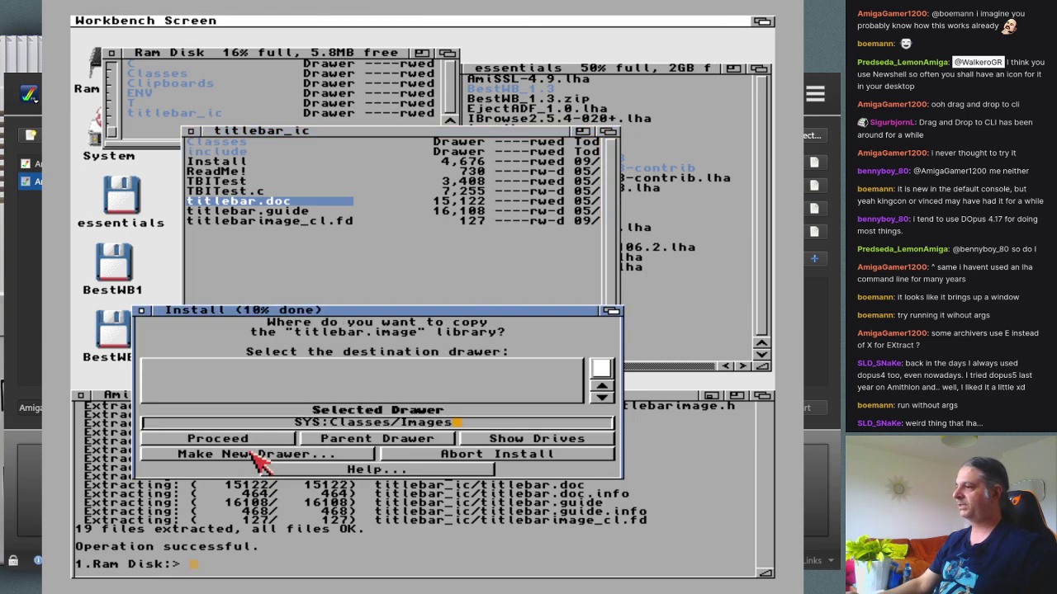
pyautogui.click(198, 438)
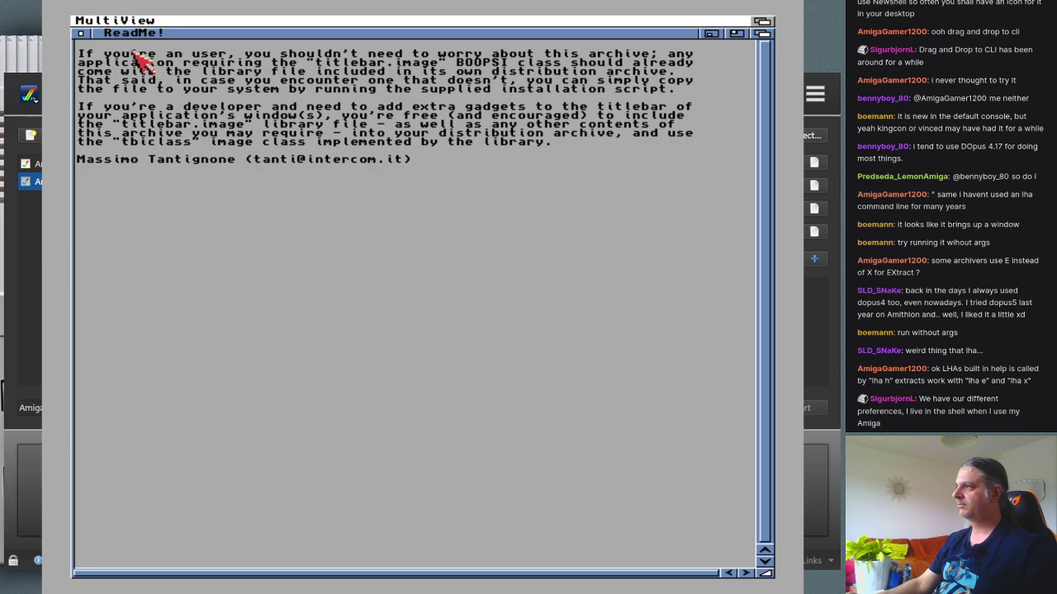
pyautogui.click(80, 34)
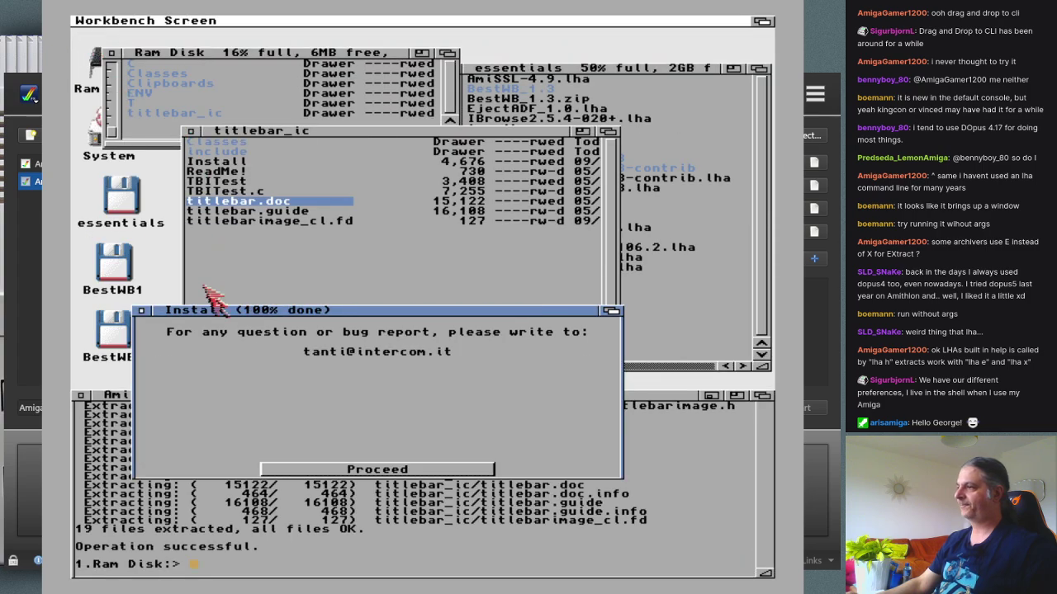
pyautogui.click(311, 470)
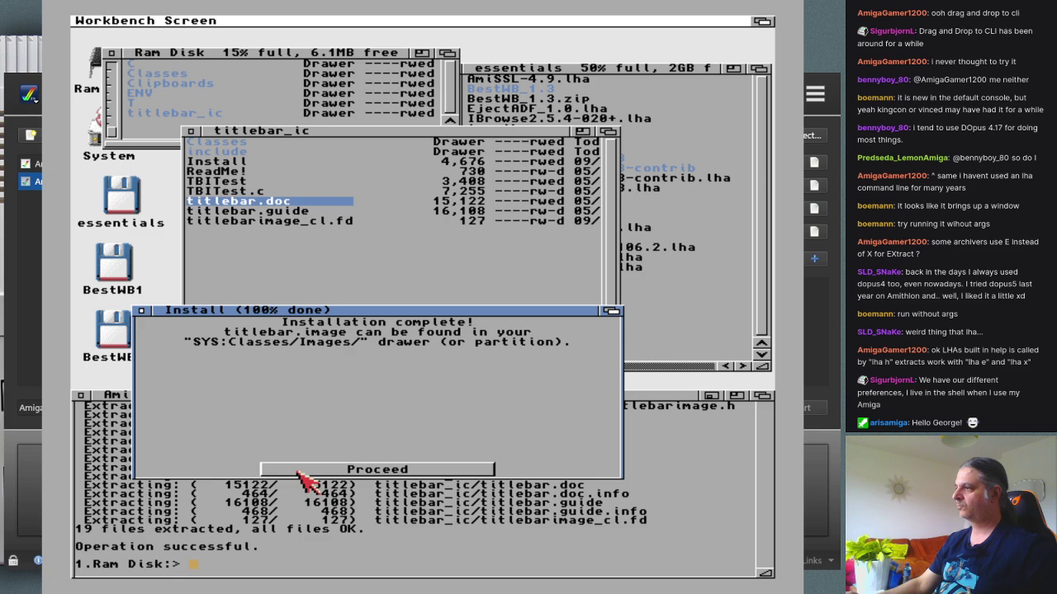
pyautogui.click(307, 477)
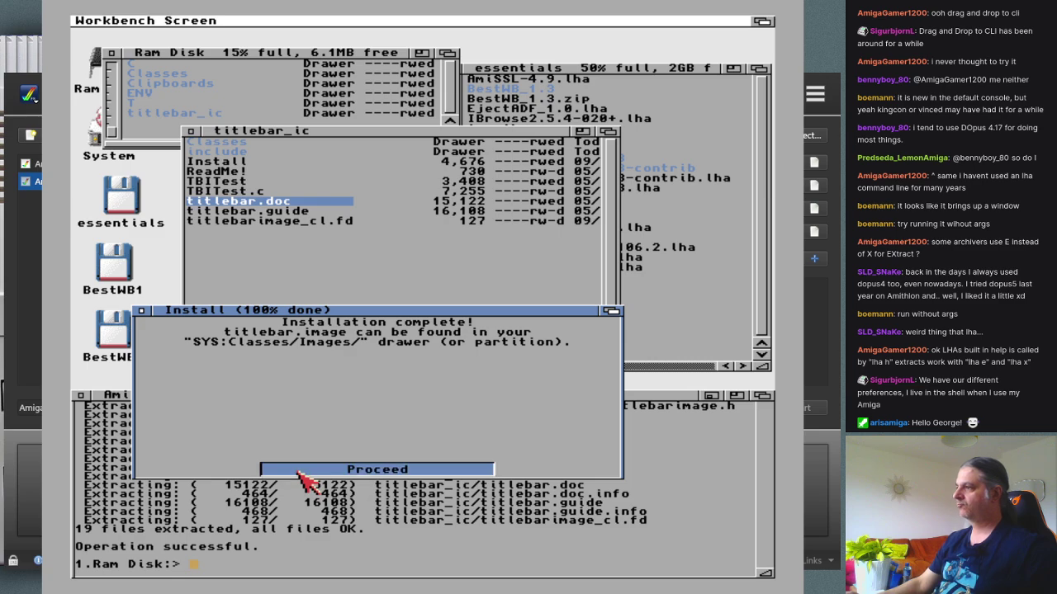
pyautogui.click(307, 295)
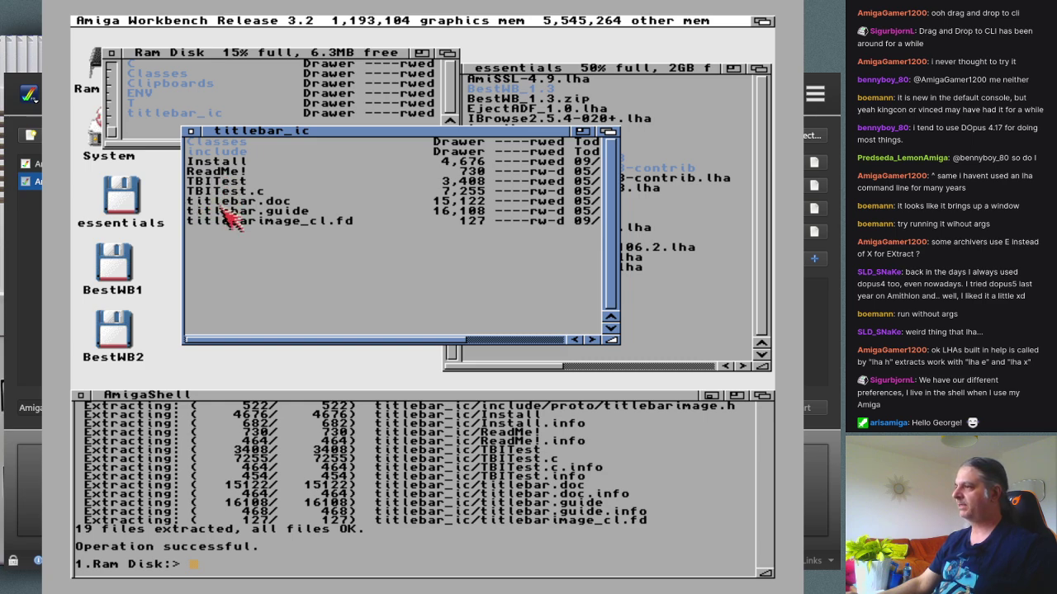
# Step: Read the Description page in the background section of titlebar.guide, close the guide, and return to the shell
pyautogui.click(230, 202)
pyautogui.doubleClick(226, 204)
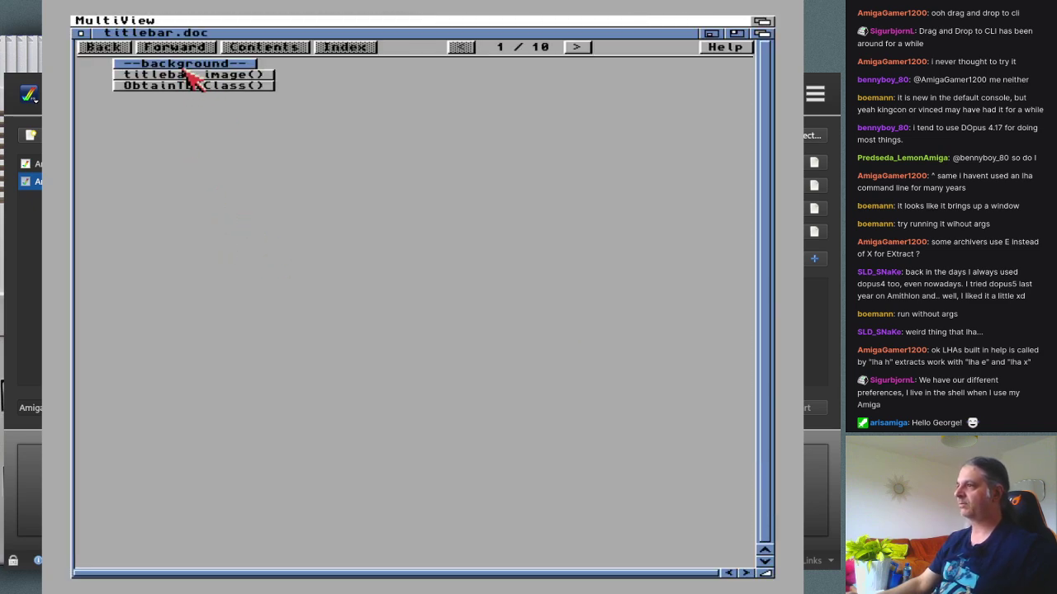
pyautogui.click(187, 73)
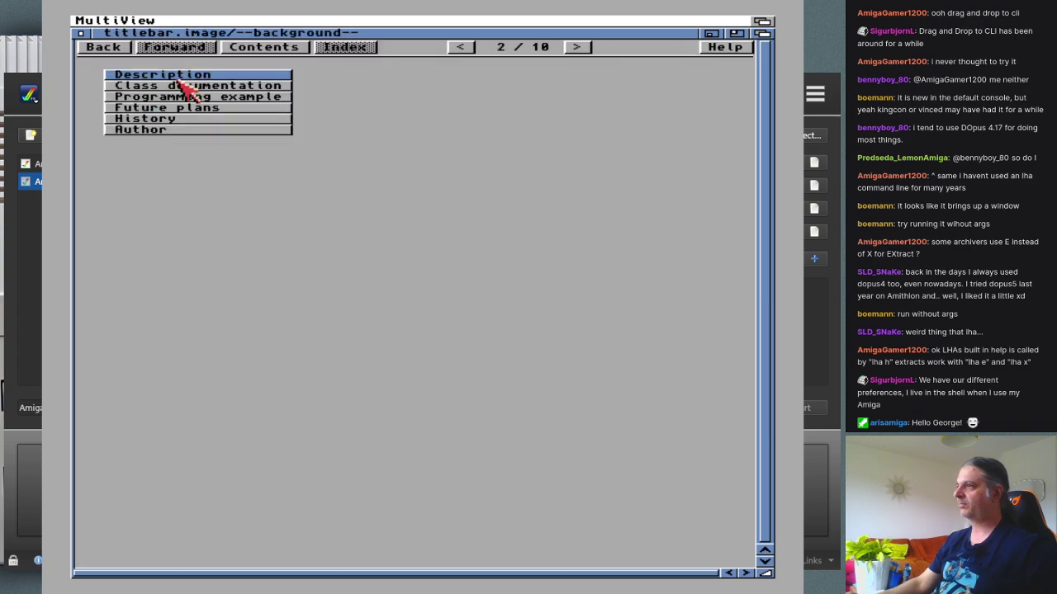
pyautogui.click(184, 75)
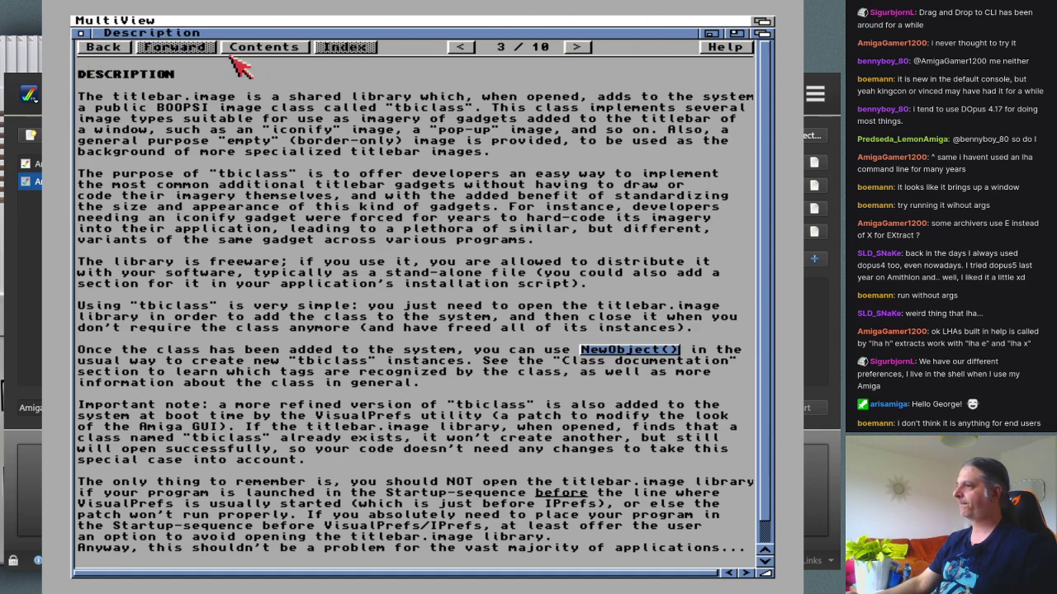
pyautogui.click(80, 33)
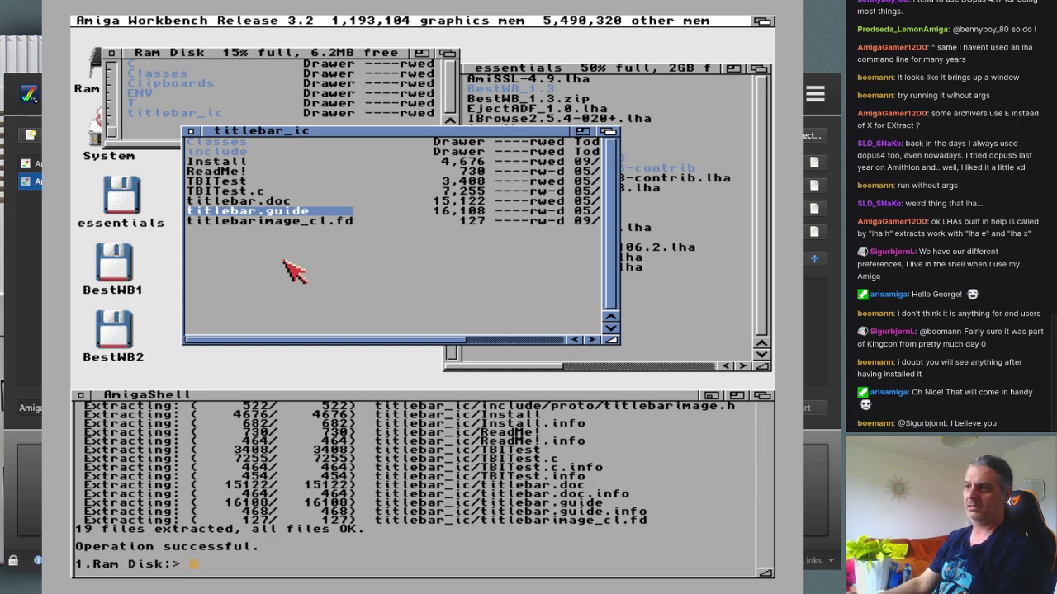
pyautogui.click(302, 479)
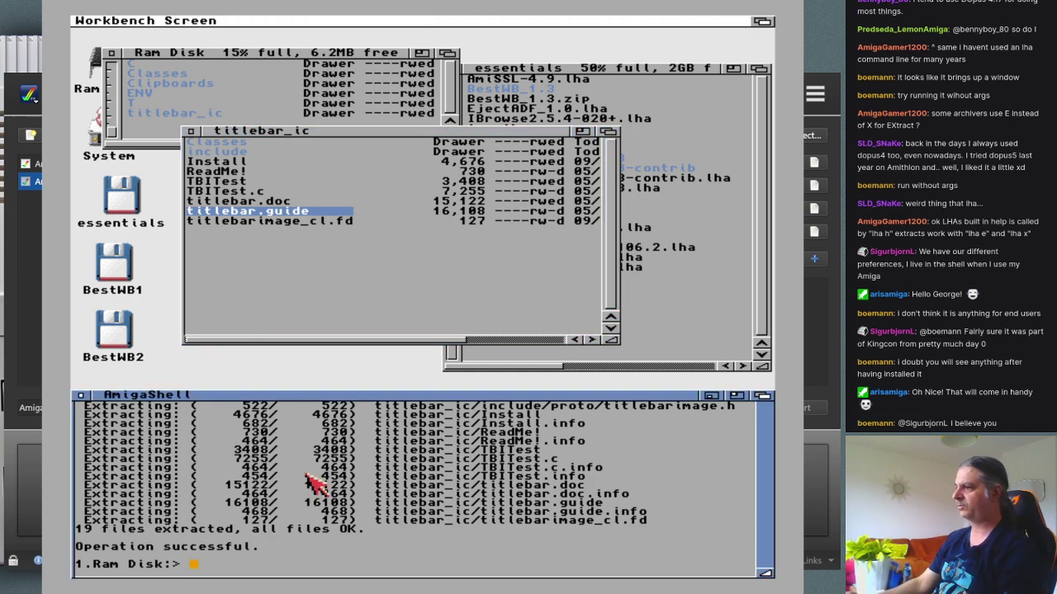
# Step: Run lha x without an archive name and read through LhA's usage help, covering its commands, options and alternate options
pyautogui.write('lha x')
pyautogui.press('Return')
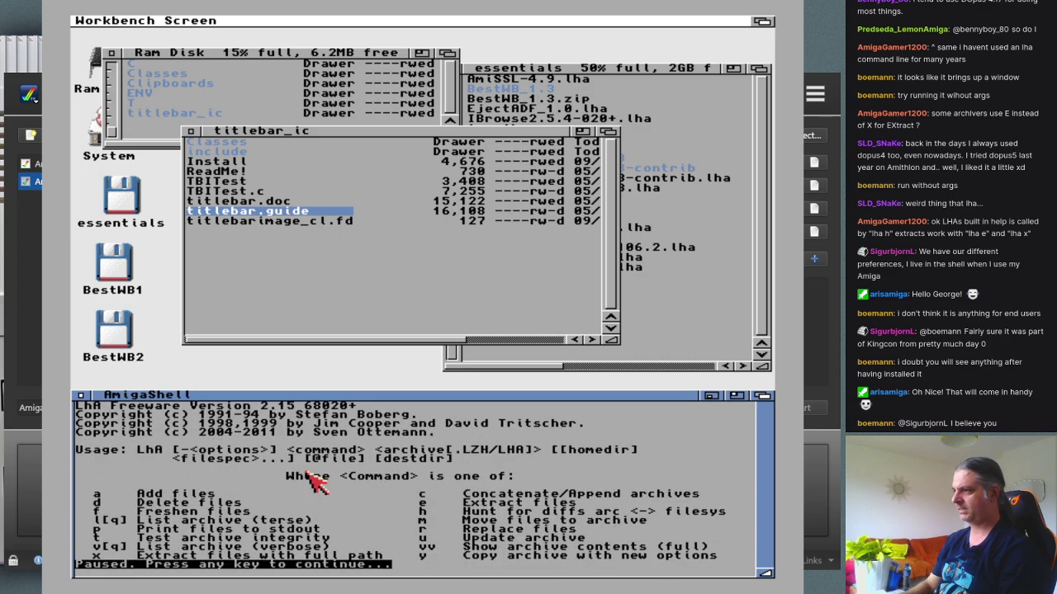
pyautogui.press('Return')
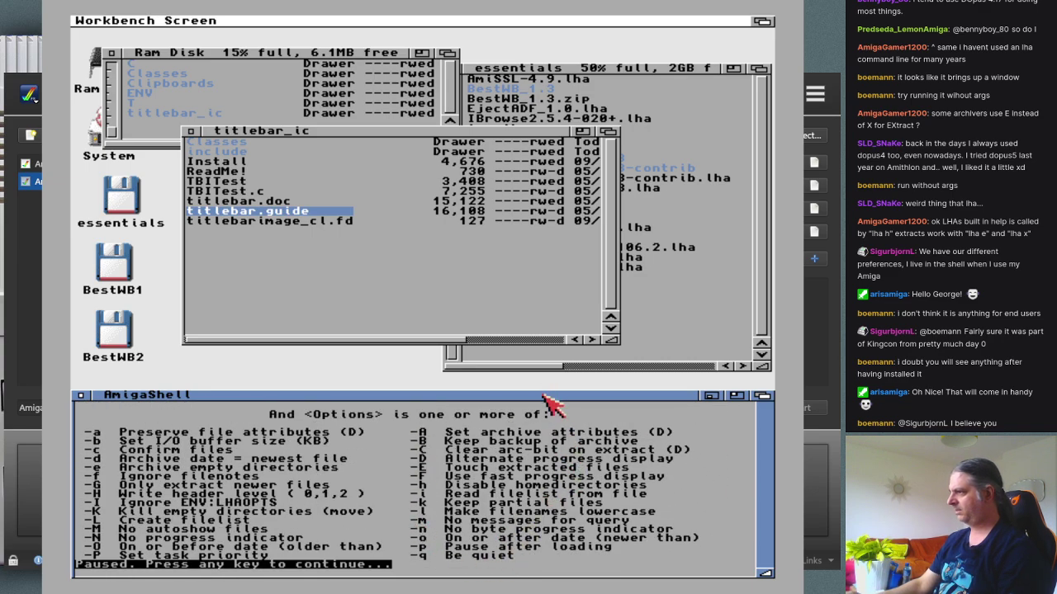
pyautogui.moveTo(543, 395); pyautogui.dragTo(545, 323)
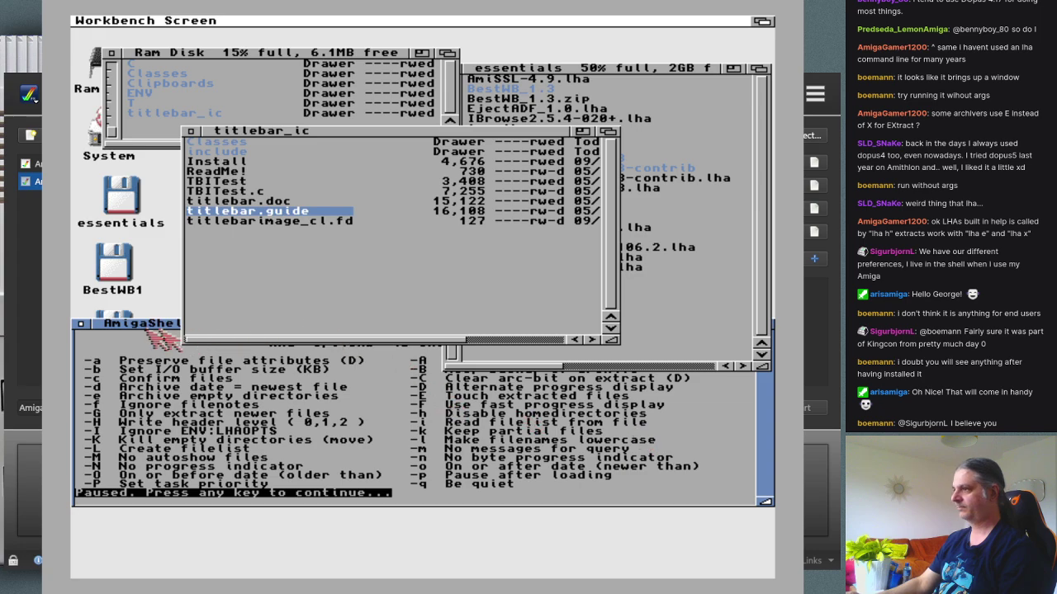
pyautogui.moveTo(149, 326); pyautogui.dragTo(151, 396)
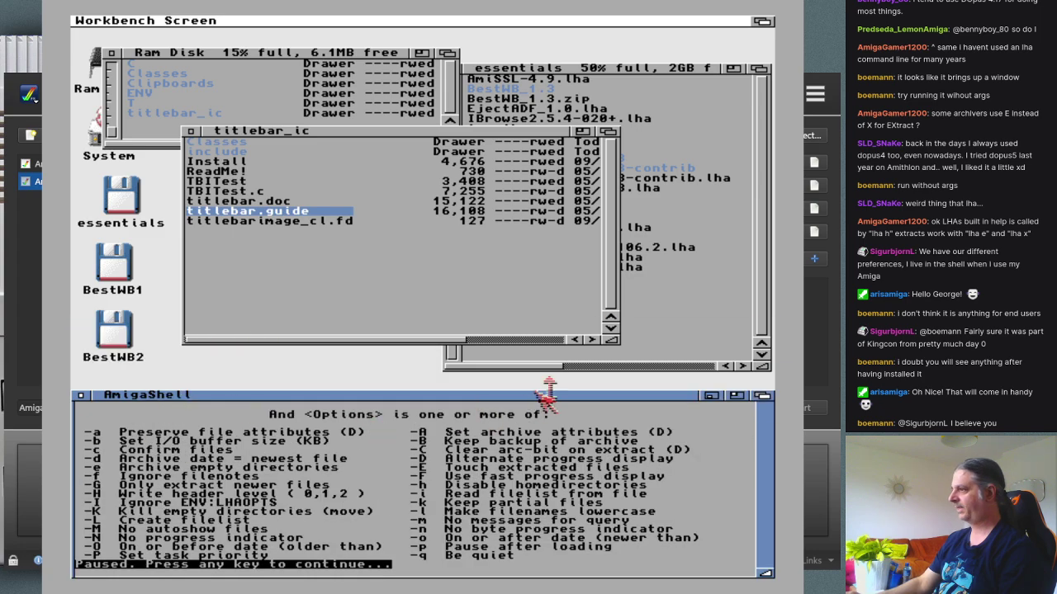
pyautogui.click(737, 395)
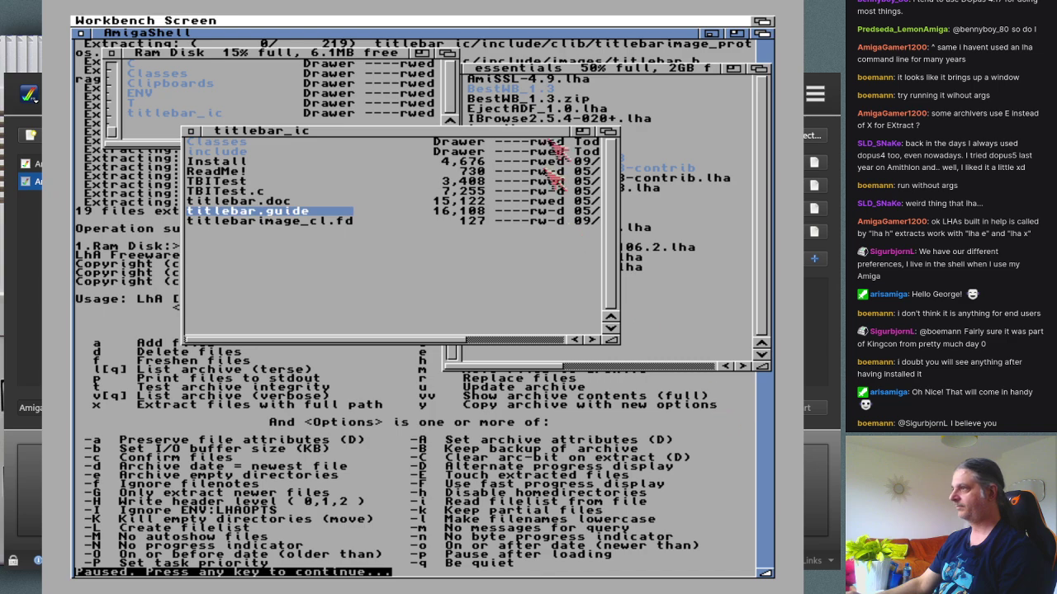
pyautogui.click(761, 33)
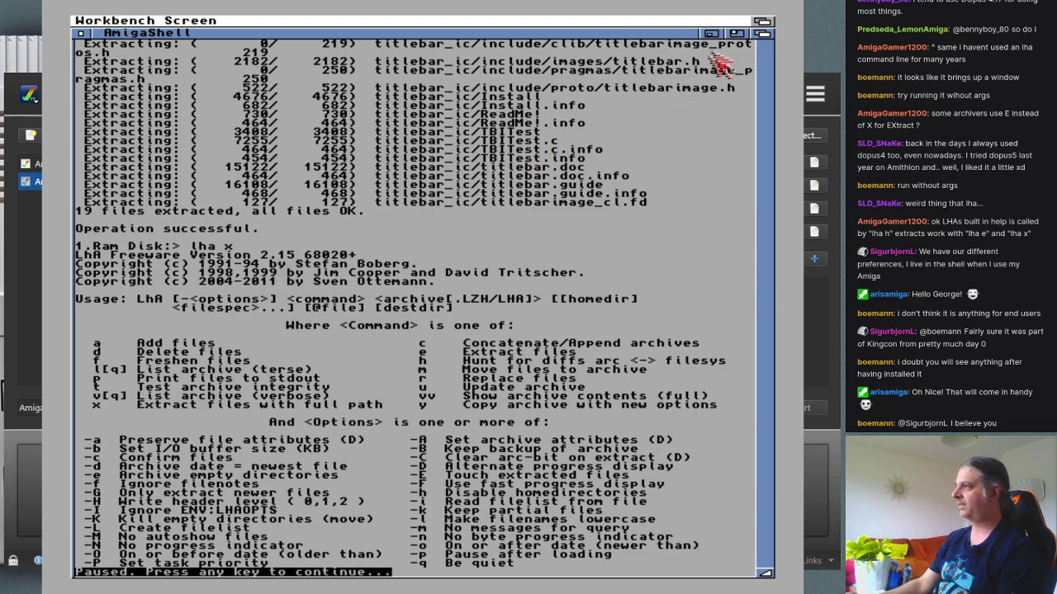
pyautogui.click(737, 33)
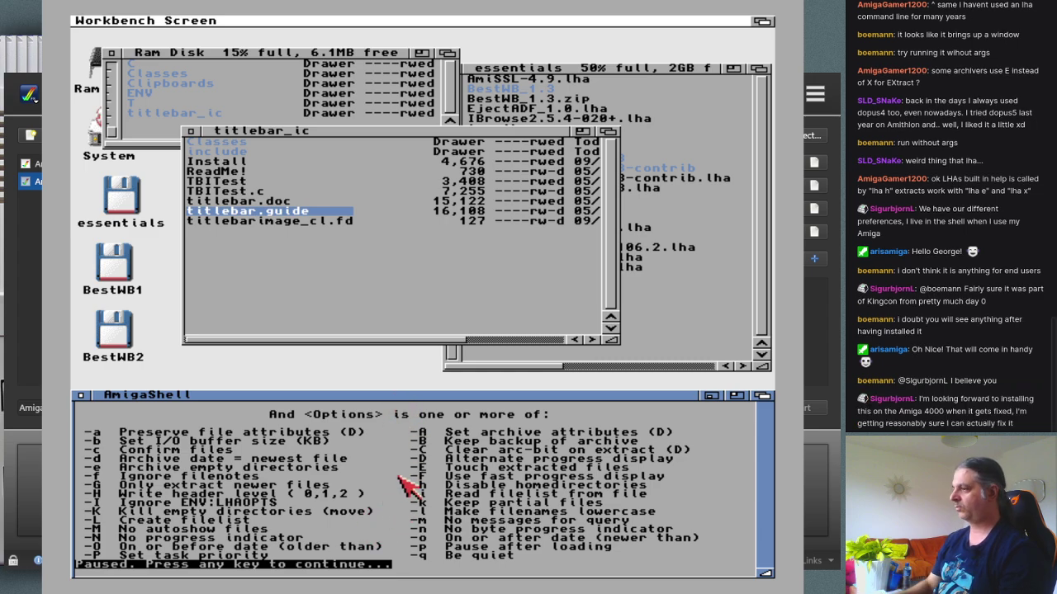
pyautogui.press('space')
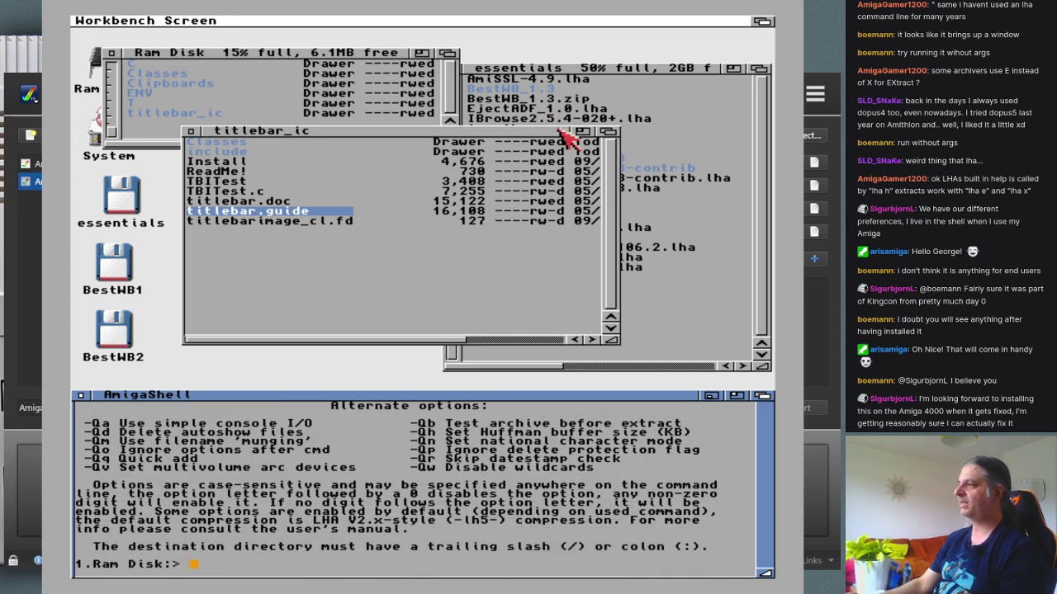
# Step: Close the titlebar_ic drawer and the Ram Disk window, keeping the essentials file list and the shell open
pyautogui.click(519, 135)
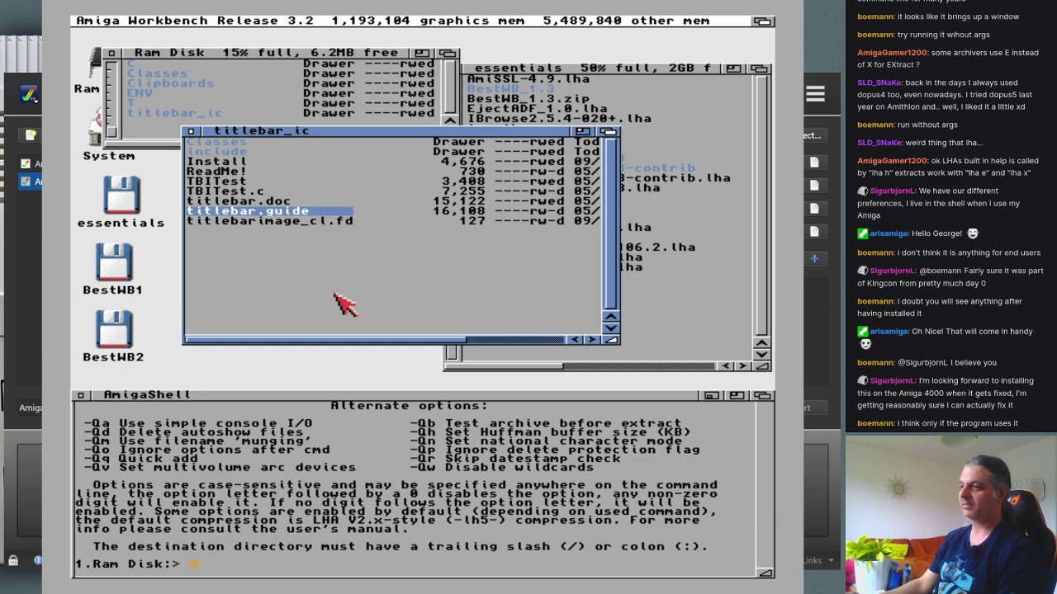
pyautogui.click(189, 133)
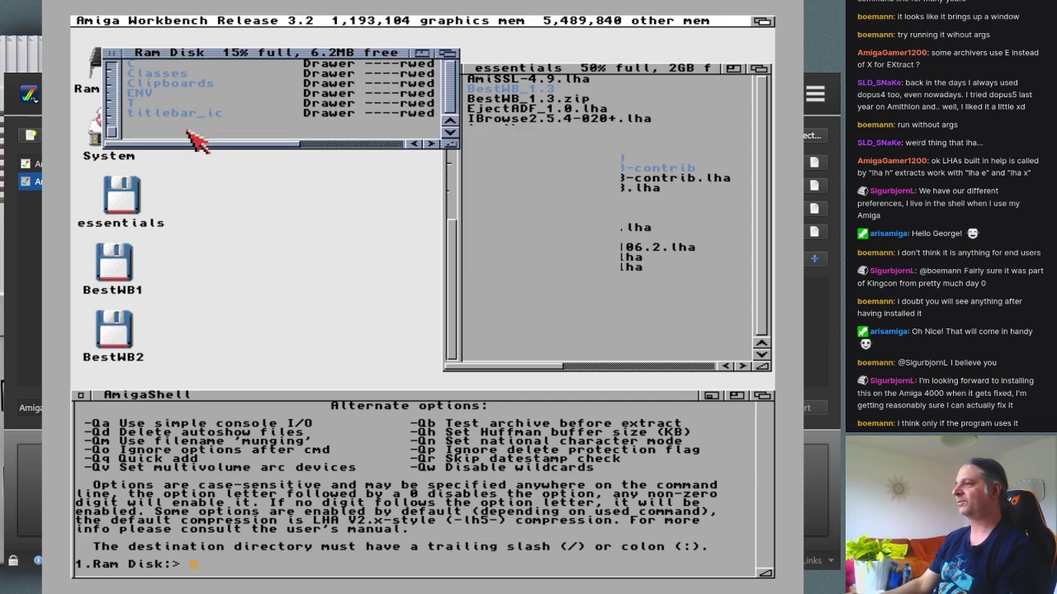
pyautogui.click(111, 53)
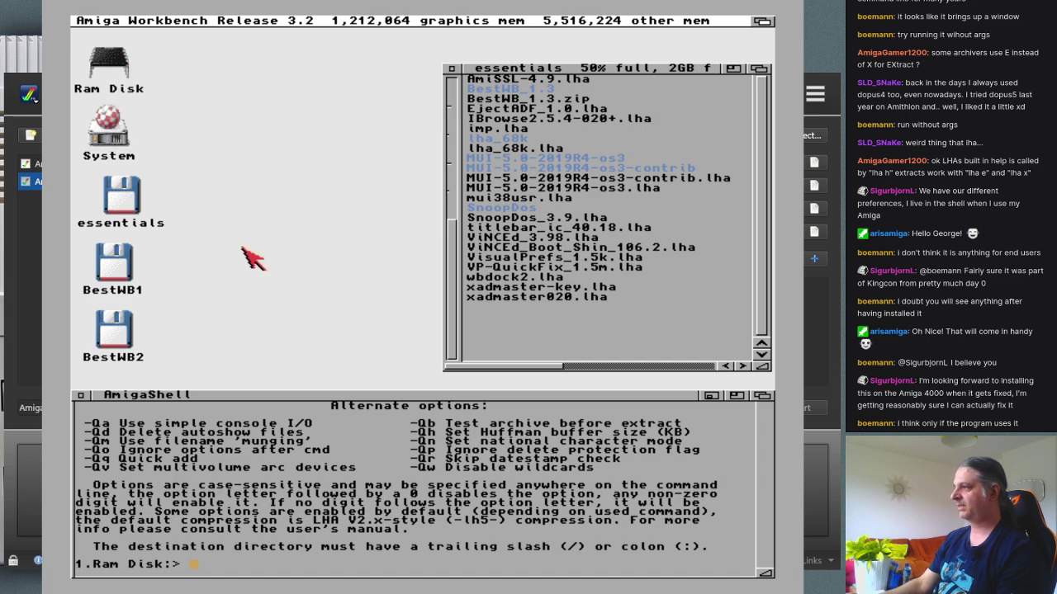
pyautogui.click(527, 223)
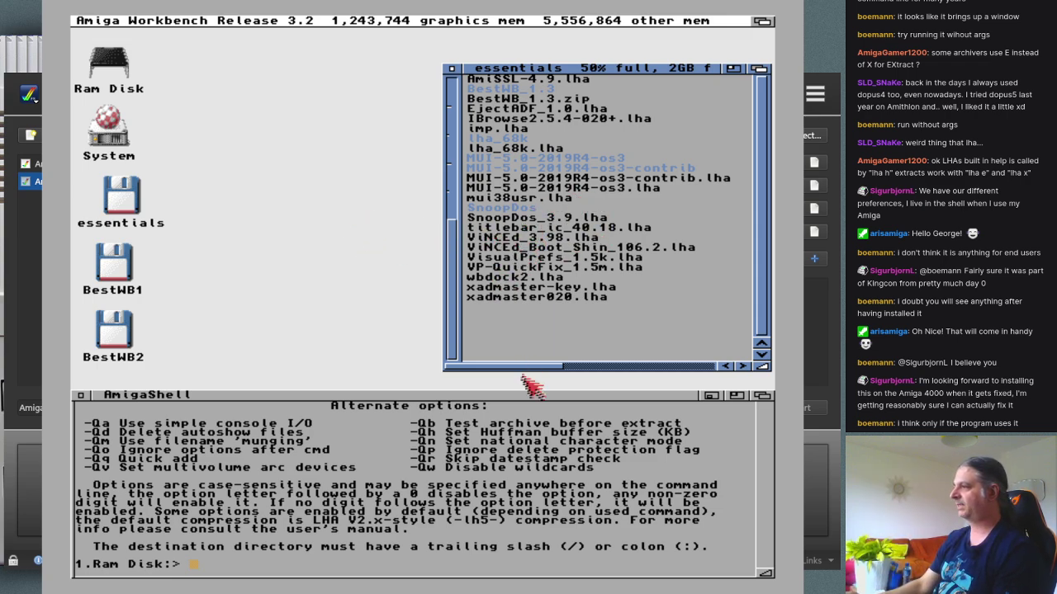
pyautogui.click(467, 494)
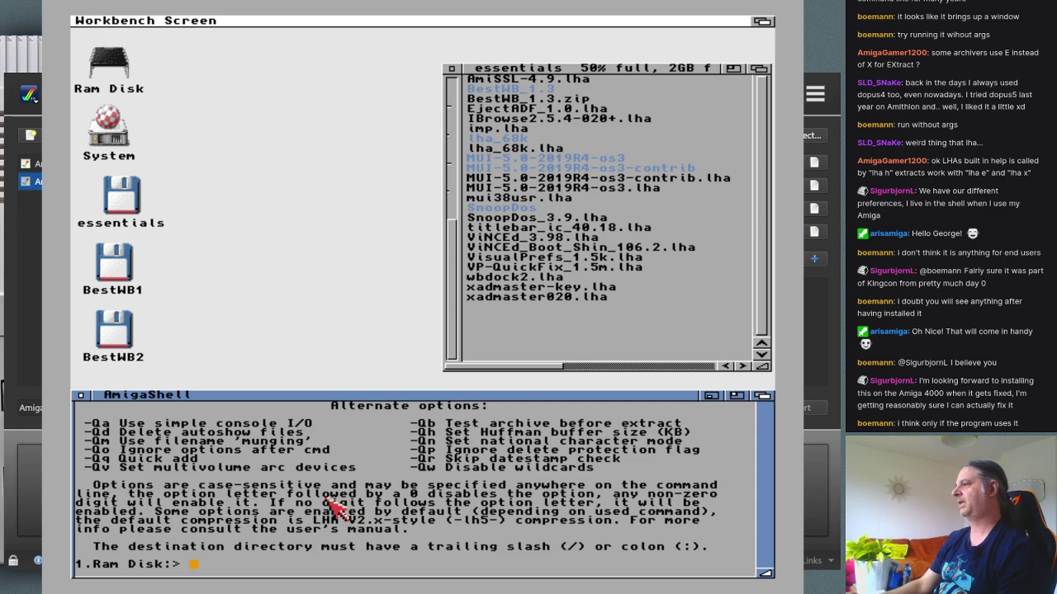
pyautogui.click(481, 347)
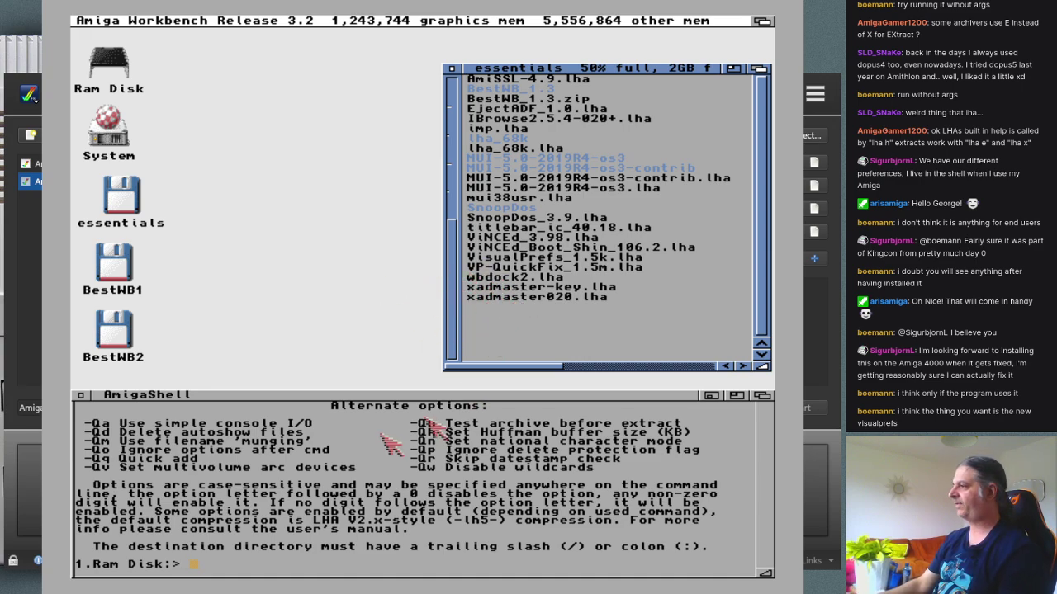
pyautogui.click(357, 452)
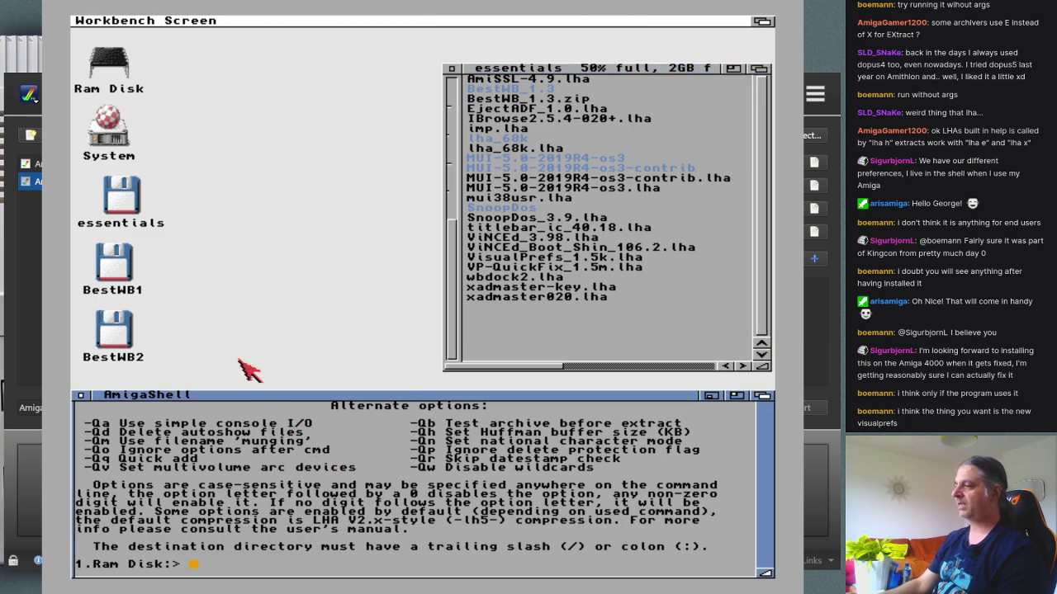
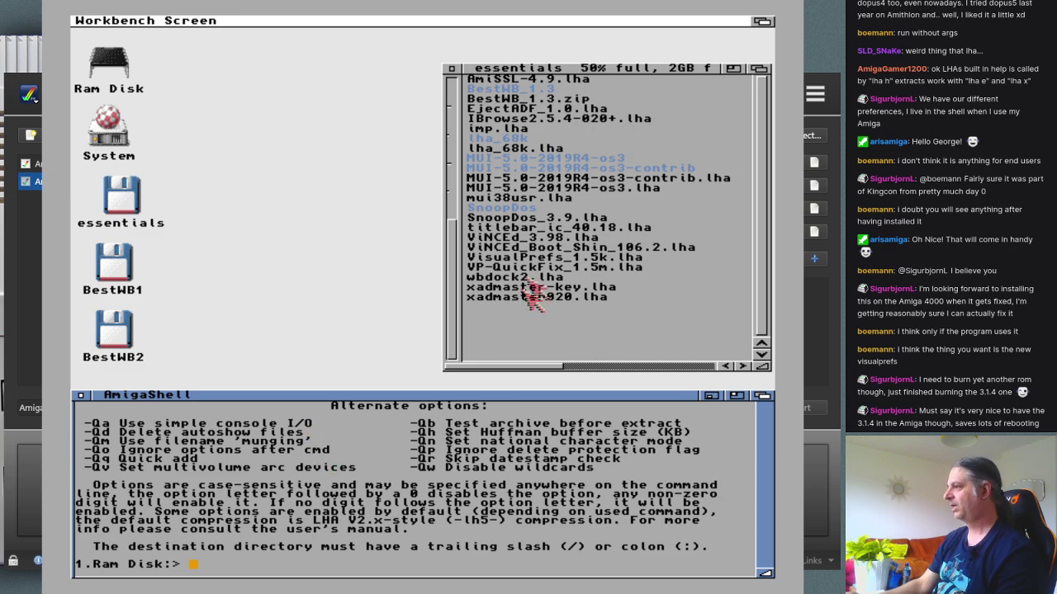
# Step: Extract mui38usr.lha from the essentials drive into ram: with the shell command lha x essentials:mui38usr.lha ram:
pyautogui.click(547, 207)
pyautogui.click(420, 489)
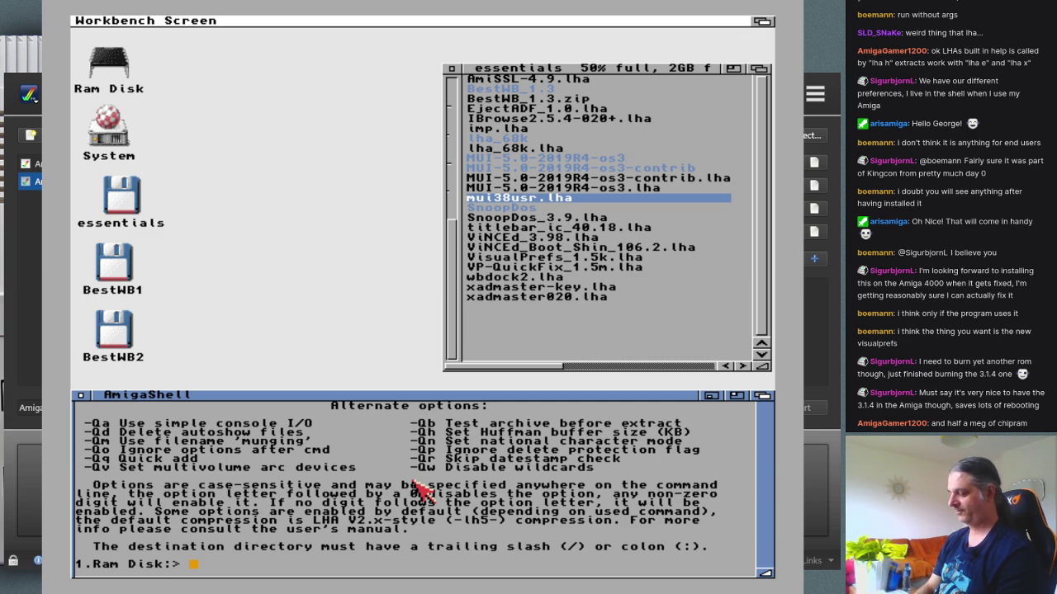
pyautogui.write('lha x')
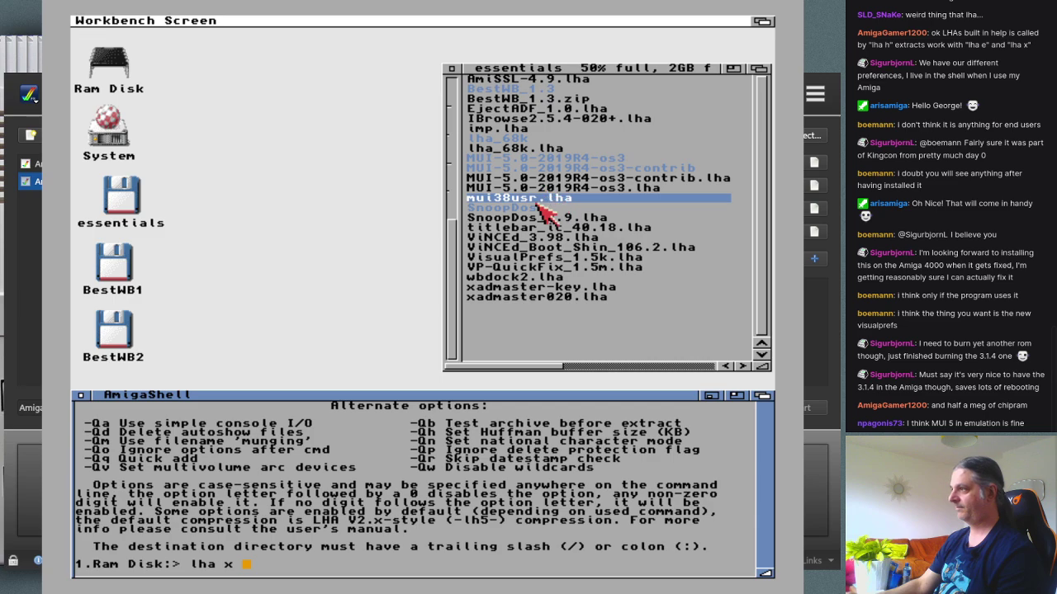
pyautogui.moveTo(540, 204); pyautogui.dragTo(371, 550)
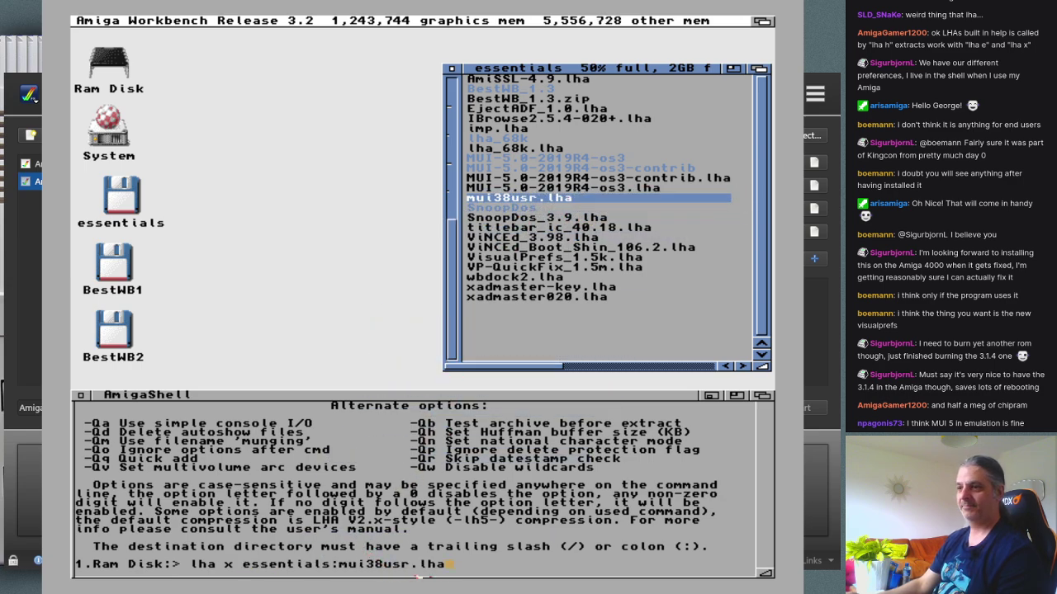
pyautogui.click(538, 552)
pyautogui.write('ra')
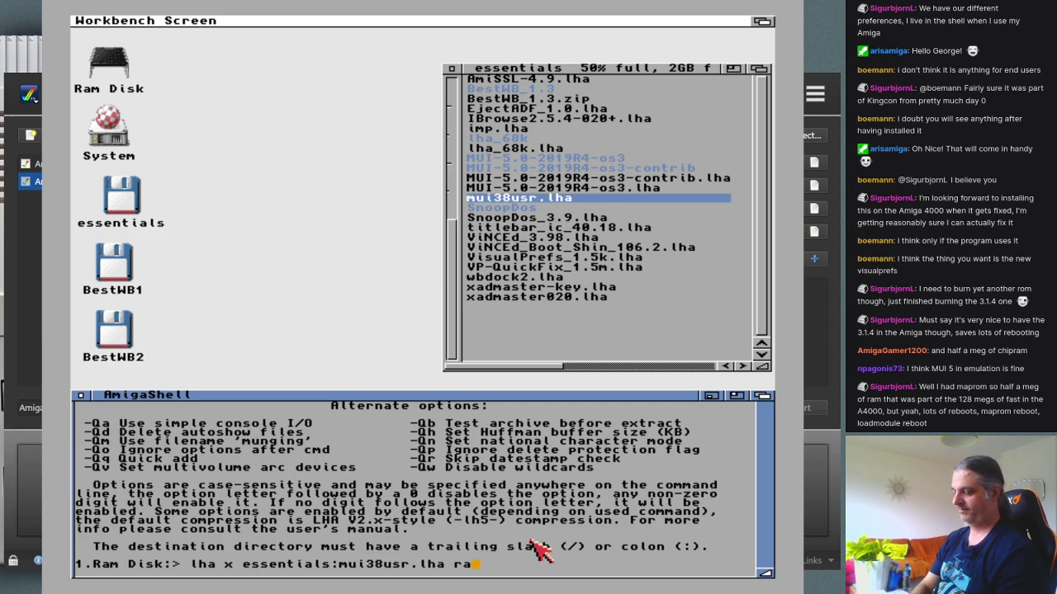
pyautogui.write('m:')
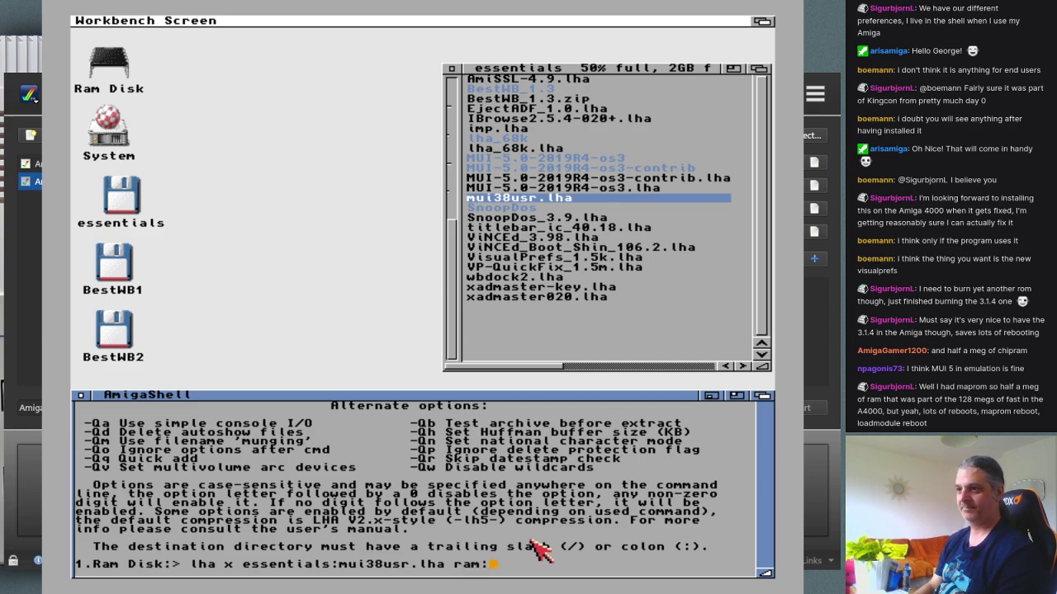
pyautogui.press('Return')
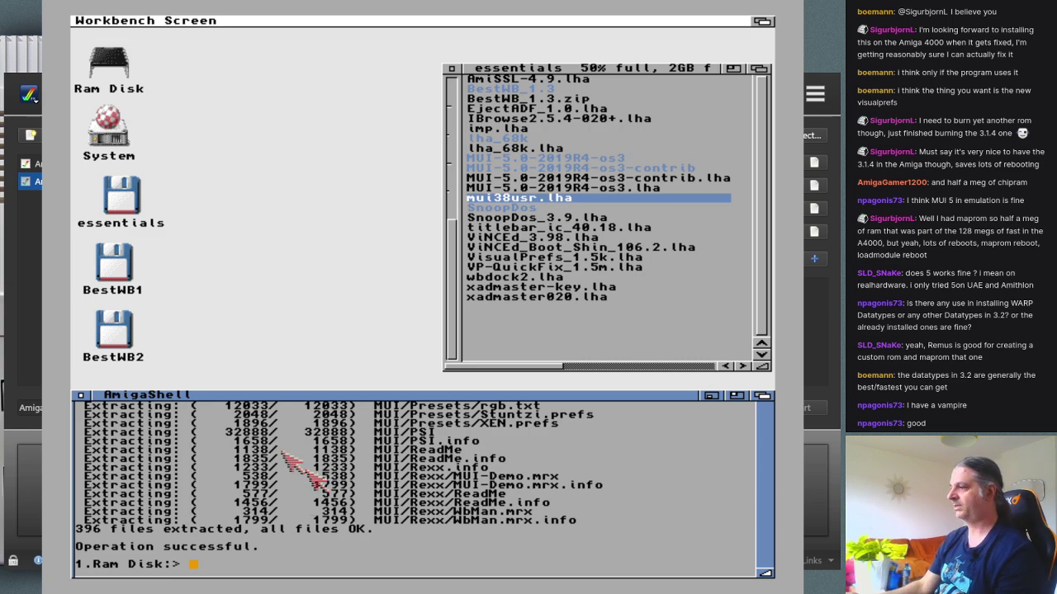
# Step: Start Install-MUI from the extracted MUI drawer on the Ram Disk as Expert User, installing for real without a log
pyautogui.doubleClick(97, 73)
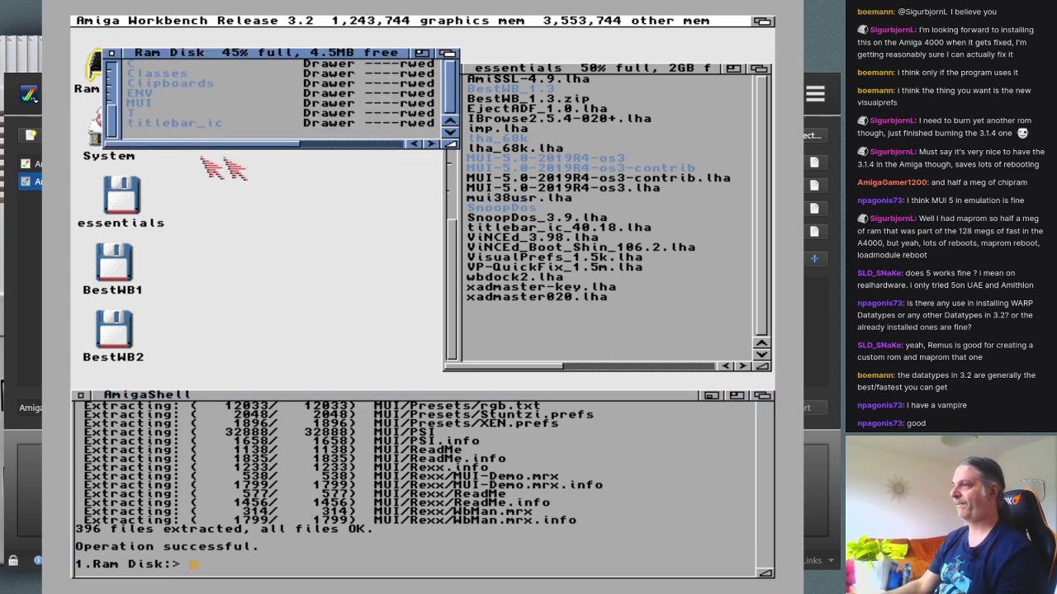
pyautogui.doubleClick(142, 103)
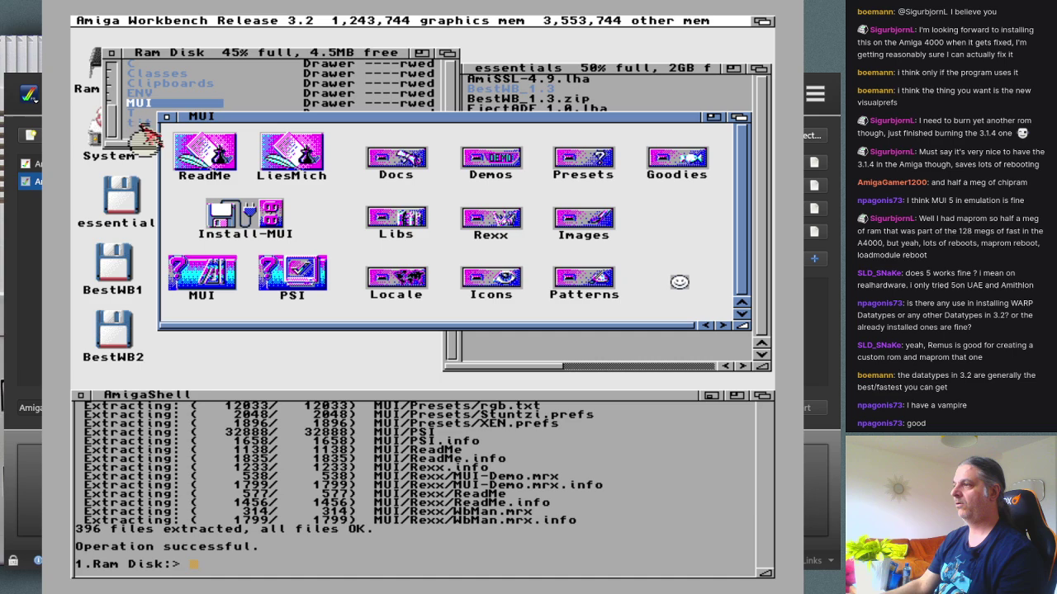
pyautogui.doubleClick(227, 219)
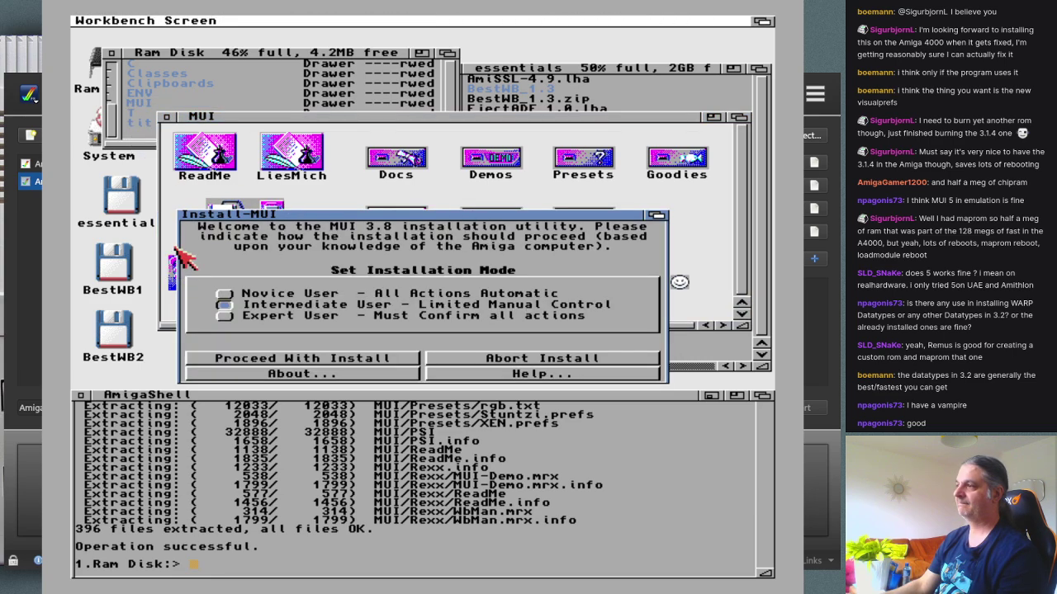
pyautogui.click(223, 318)
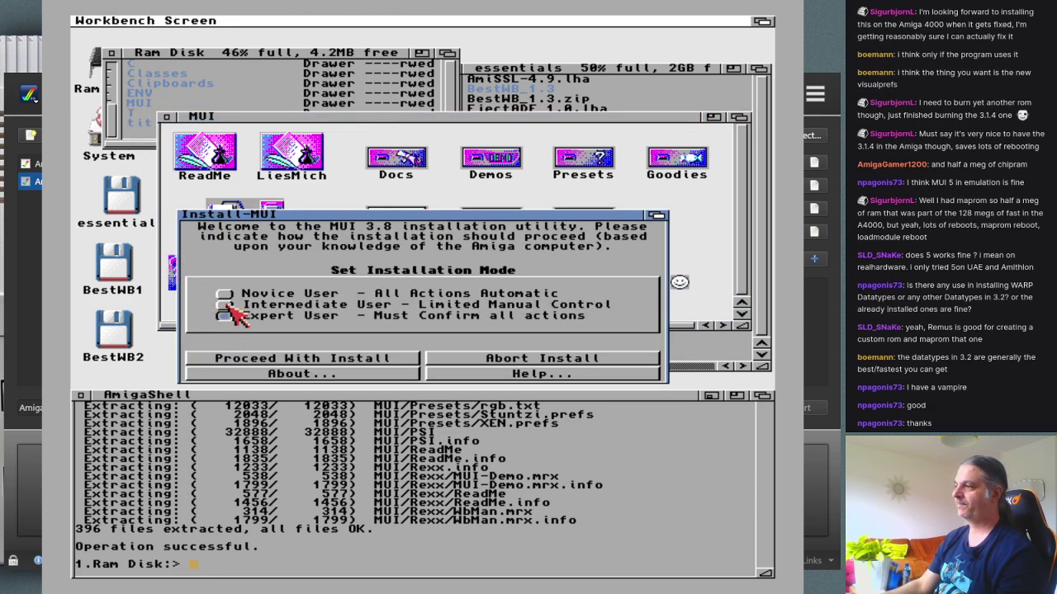
pyautogui.click(241, 358)
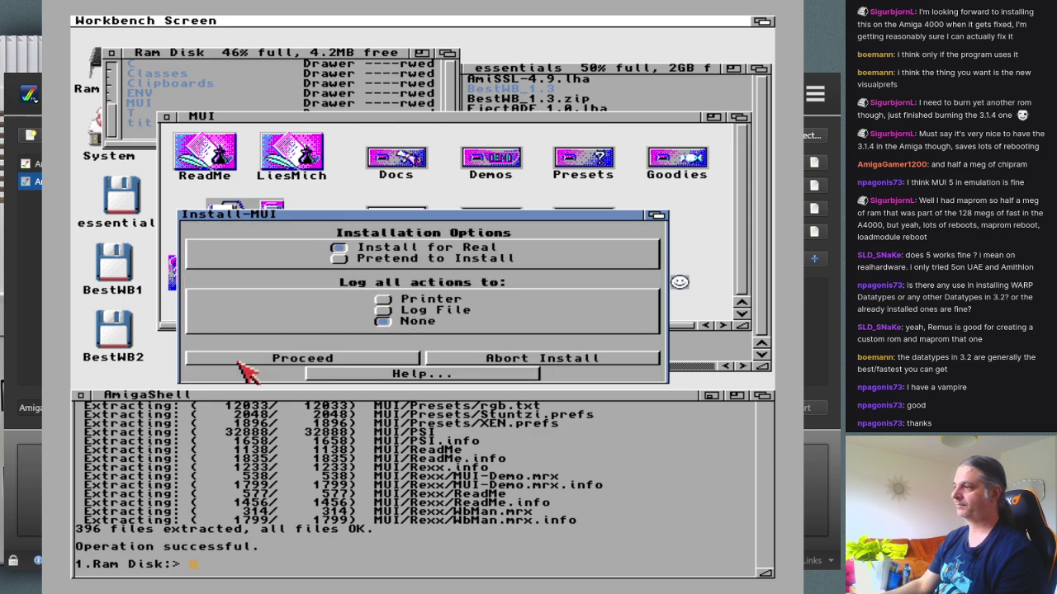
pyautogui.click(248, 360)
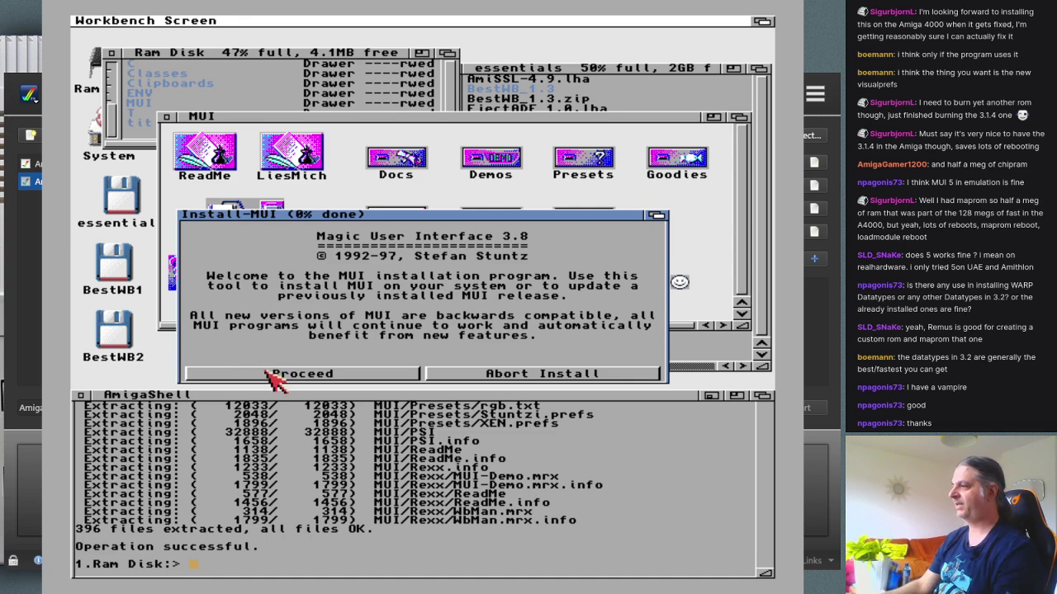
pyautogui.click(268, 373)
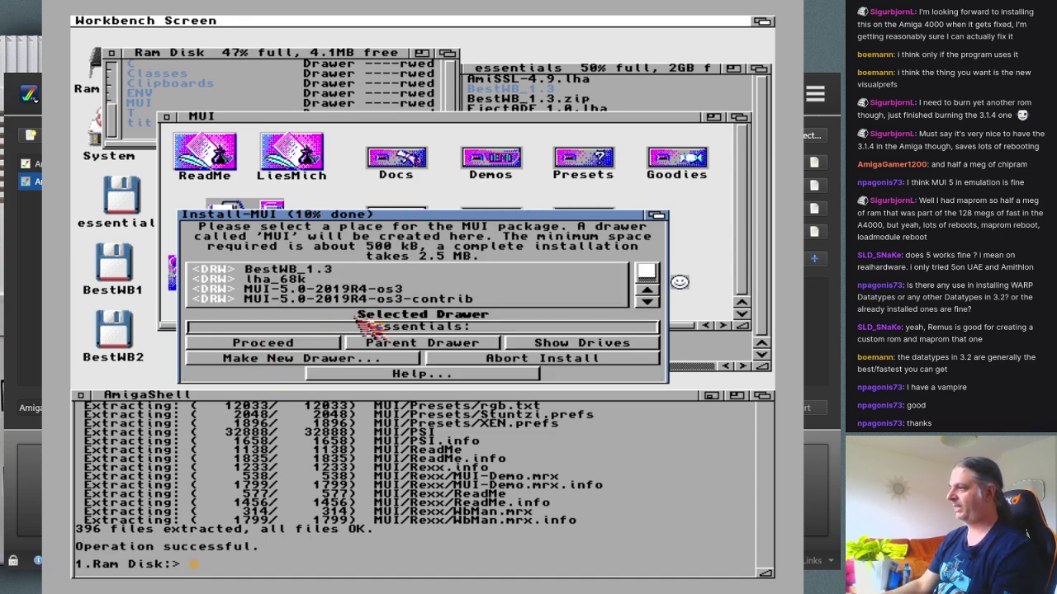
# Step: Choose the root of the System: drive as the place for the MUI package and continue the installation
pyautogui.click(552, 345)
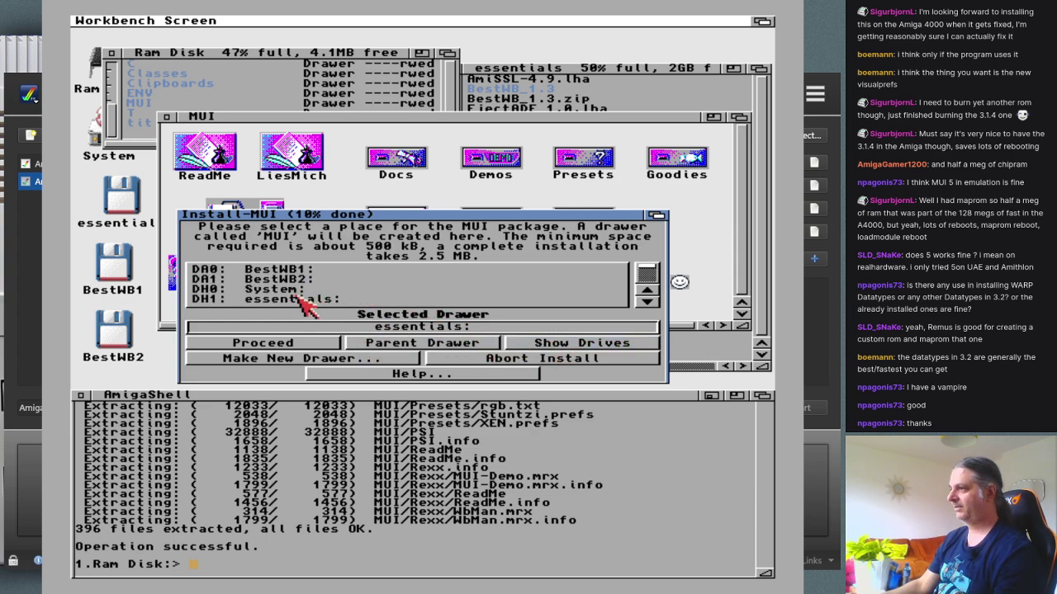
pyautogui.doubleClick(297, 289)
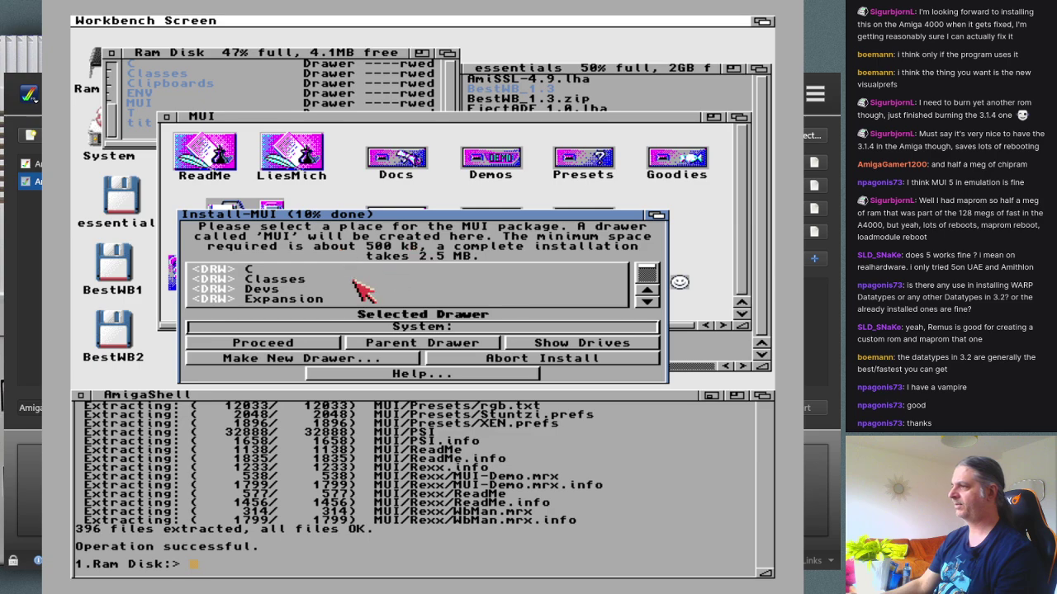
pyautogui.click(295, 346)
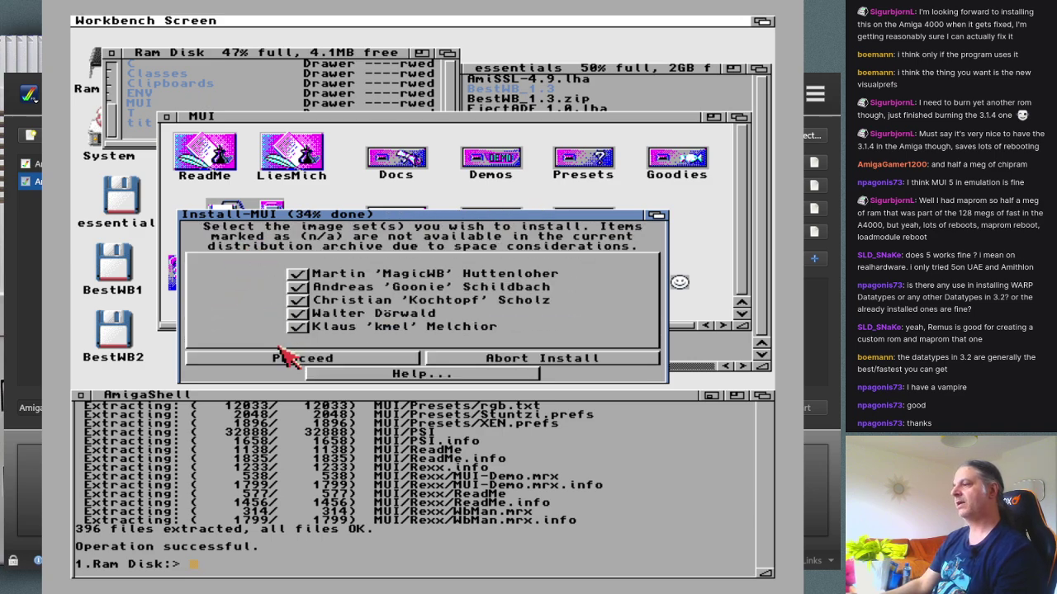
# Step: Install MUI with all listed image sets and only the English documentation, leaving out the example programs
pyautogui.click(284, 364)
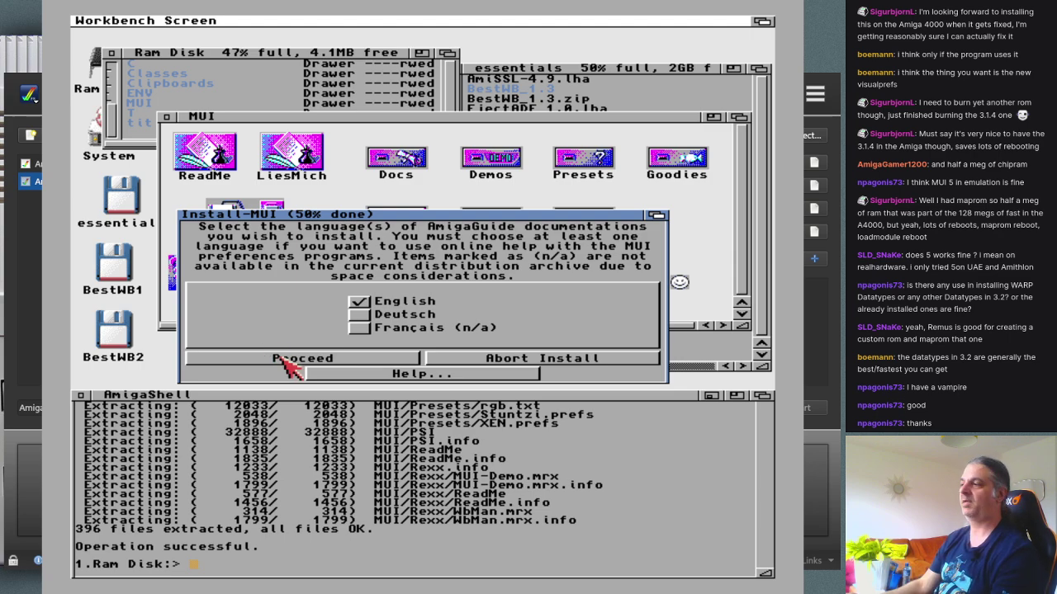
pyautogui.click(282, 357)
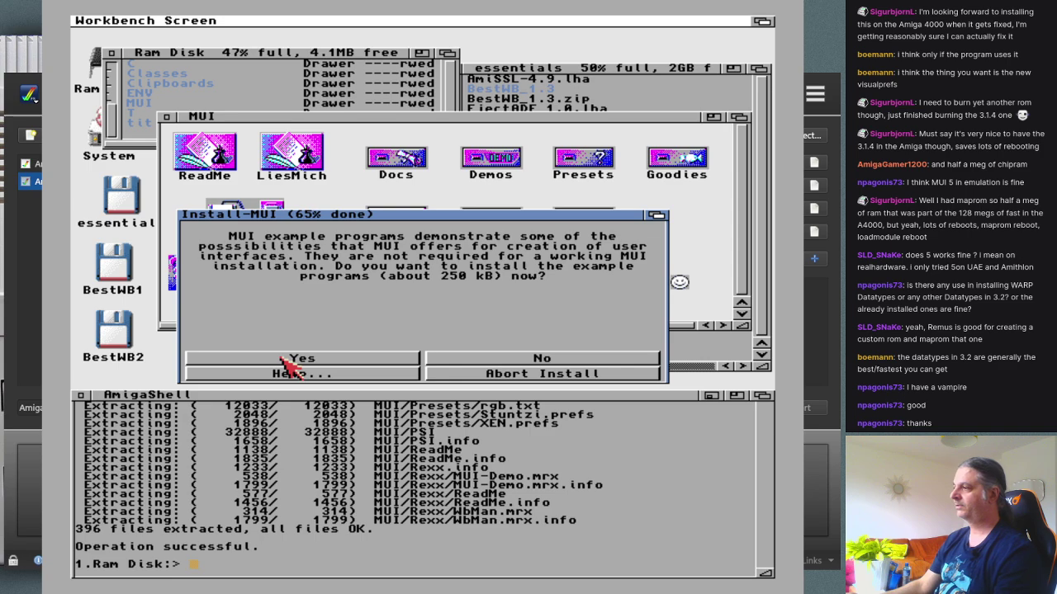
pyautogui.click(521, 360)
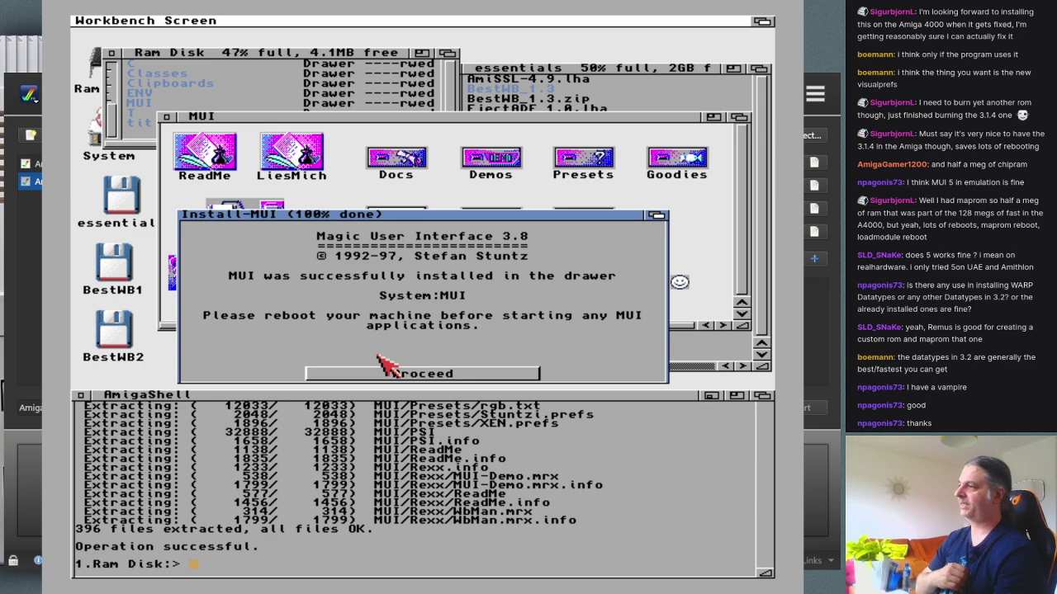
# Step: Finish the MUI installer and close the MUI and Ram Disk drawers
pyautogui.click(366, 372)
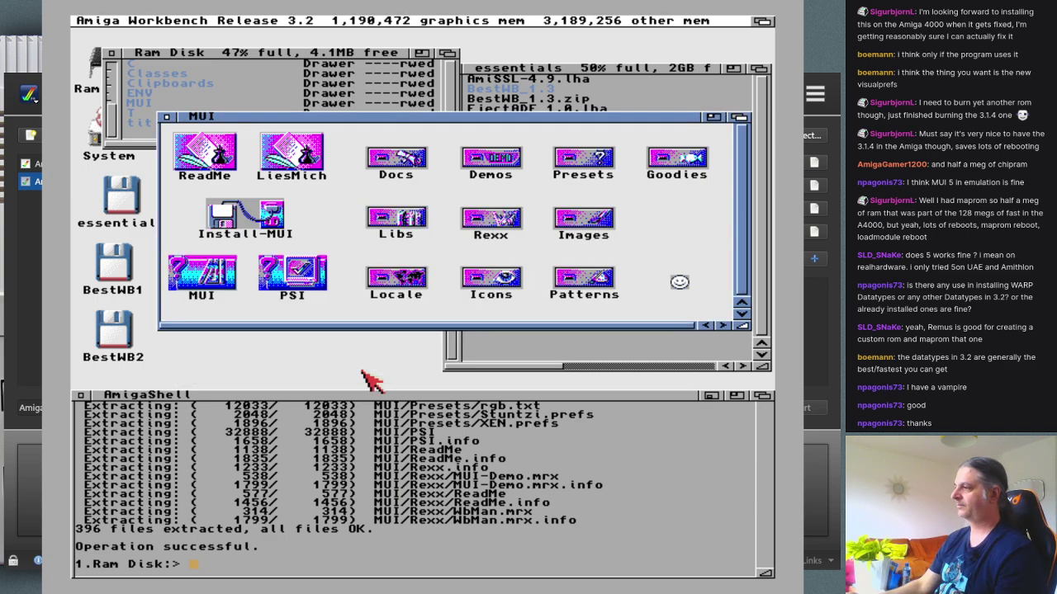
pyautogui.click(166, 117)
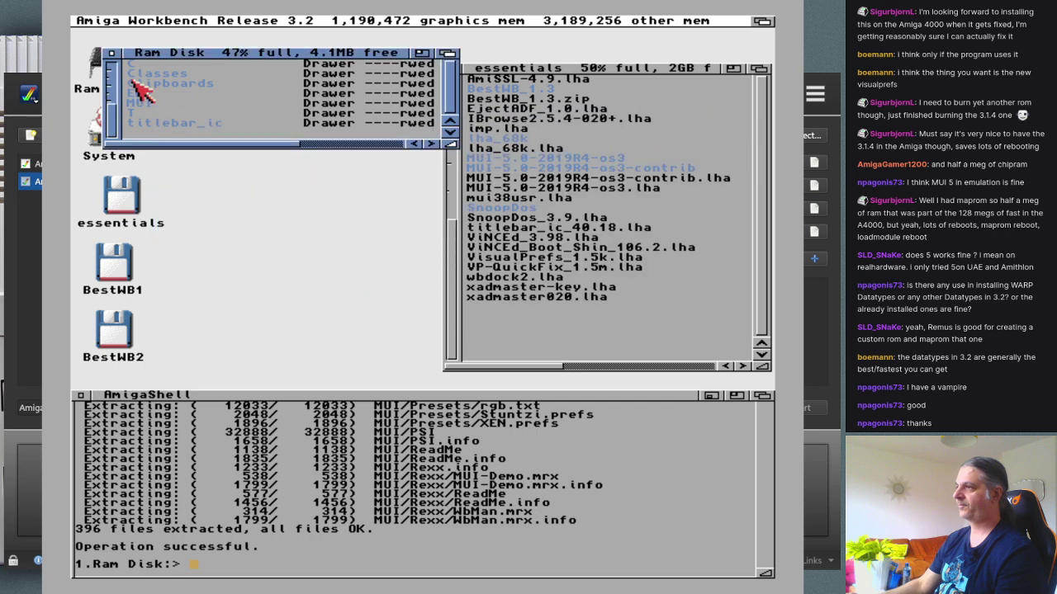
pyautogui.click(111, 53)
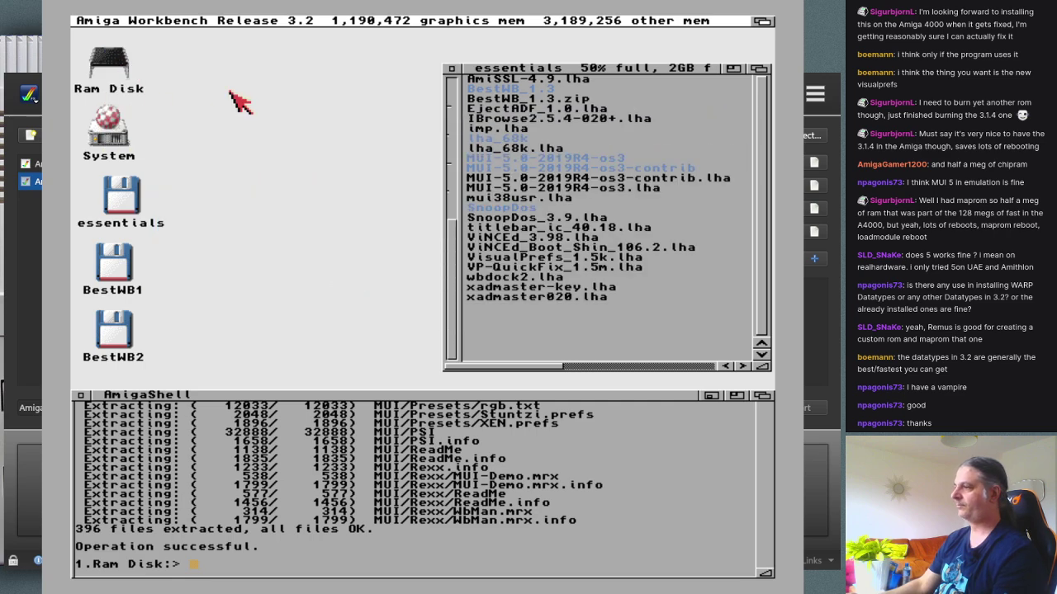
# Step: Try to extract AmiSSL-4.9.lha from the essentials drive with the shell command lha x essentials:AmiSSL-4.9.lha ram:
pyautogui.click(328, 485)
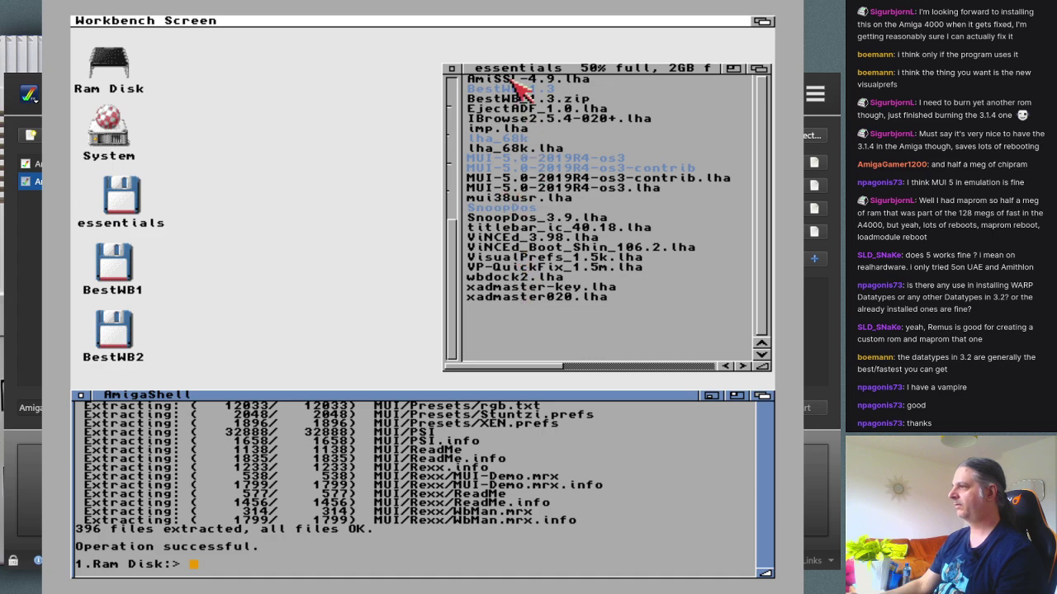
pyautogui.moveTo(520, 87); pyautogui.dragTo(345, 493)
pyautogui.click(404, 512)
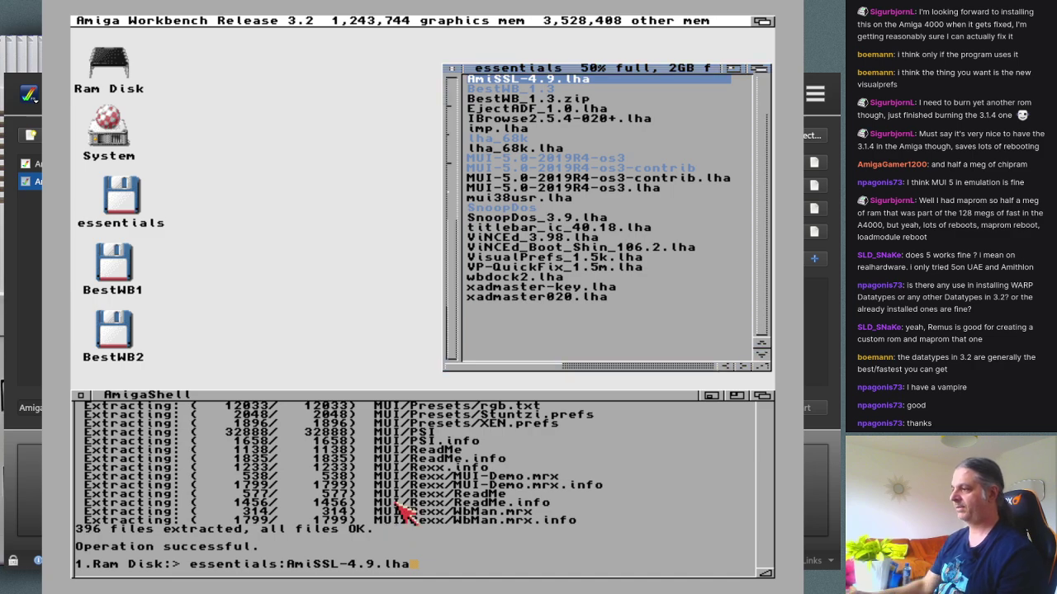
pyautogui.write('lha x')
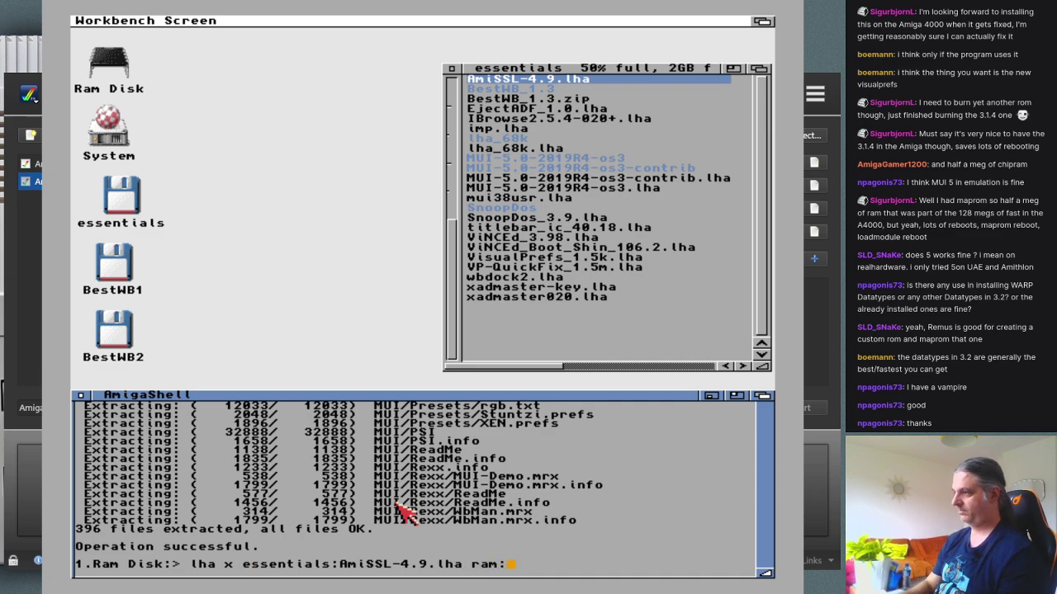
pyautogui.press('Return')
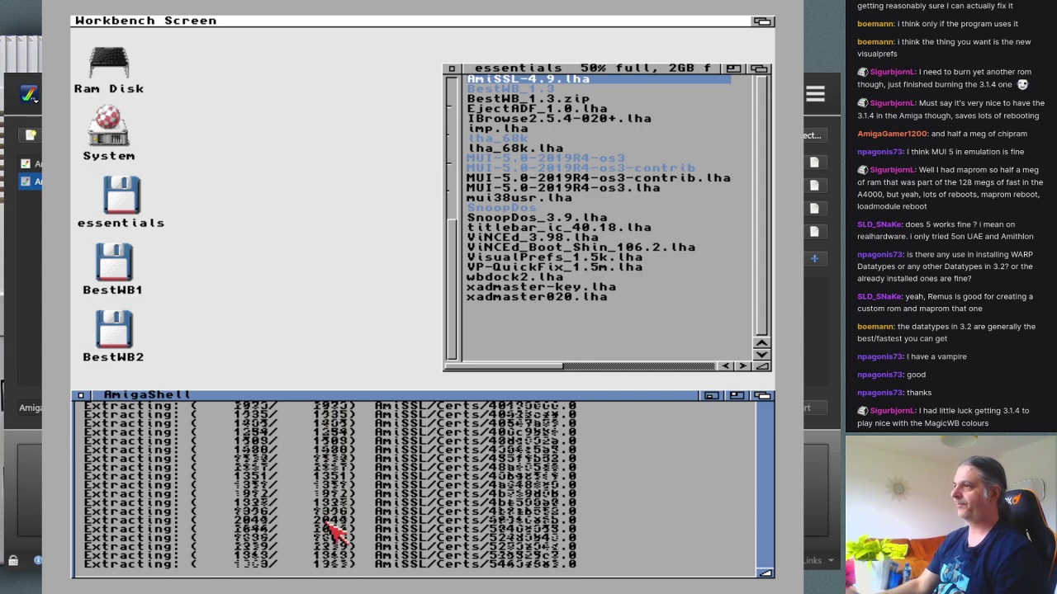
# Step: Enable Set MagicWB Colors in the Workbench preferences of the System drive and use the setting without saving it permanently
pyautogui.doubleClick(107, 131)
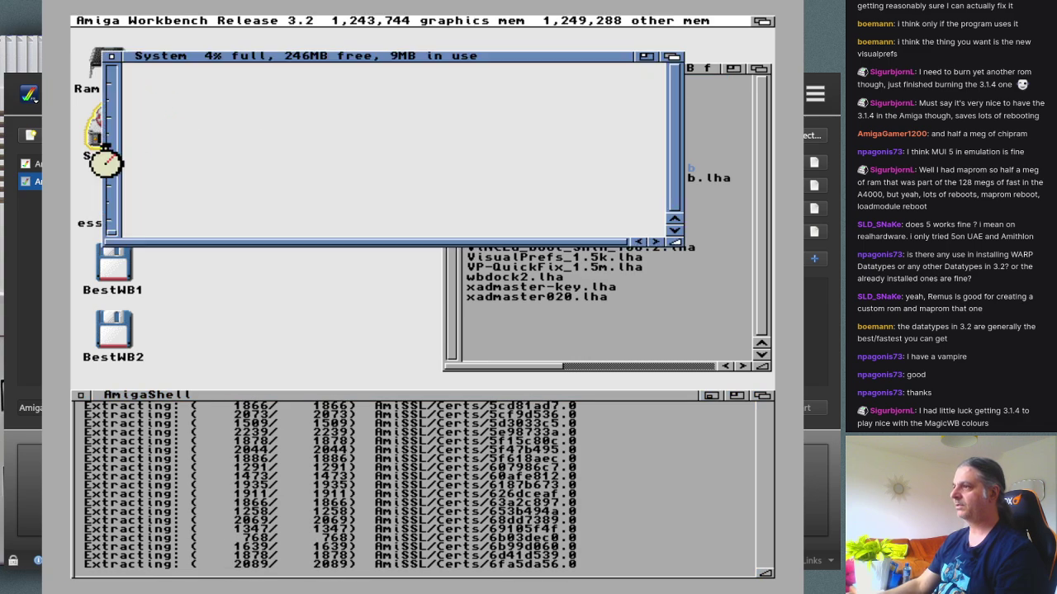
pyautogui.doubleClick(169, 132)
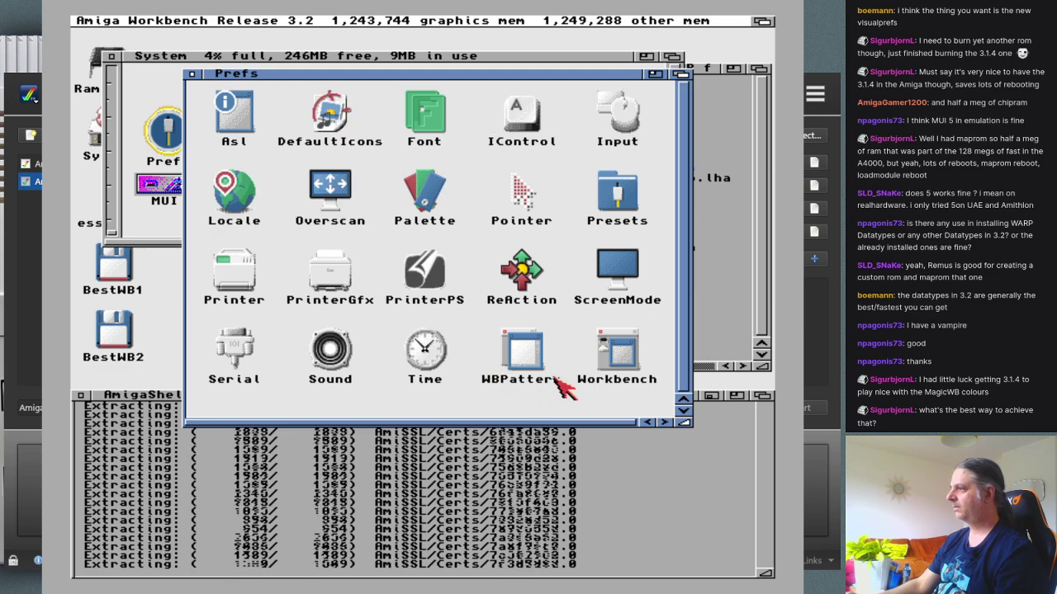
pyautogui.doubleClick(620, 364)
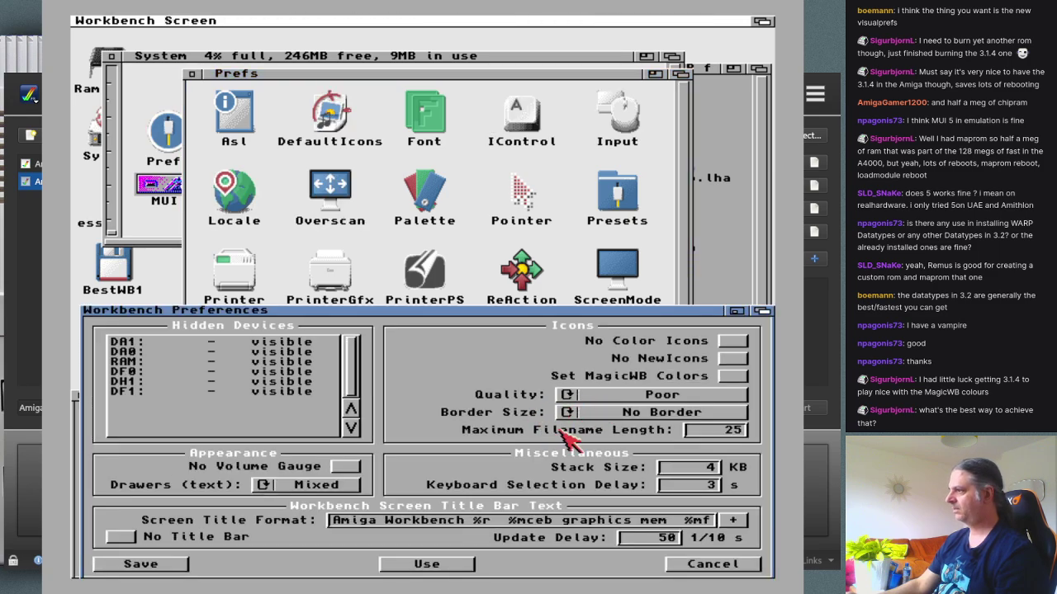
pyautogui.click(729, 373)
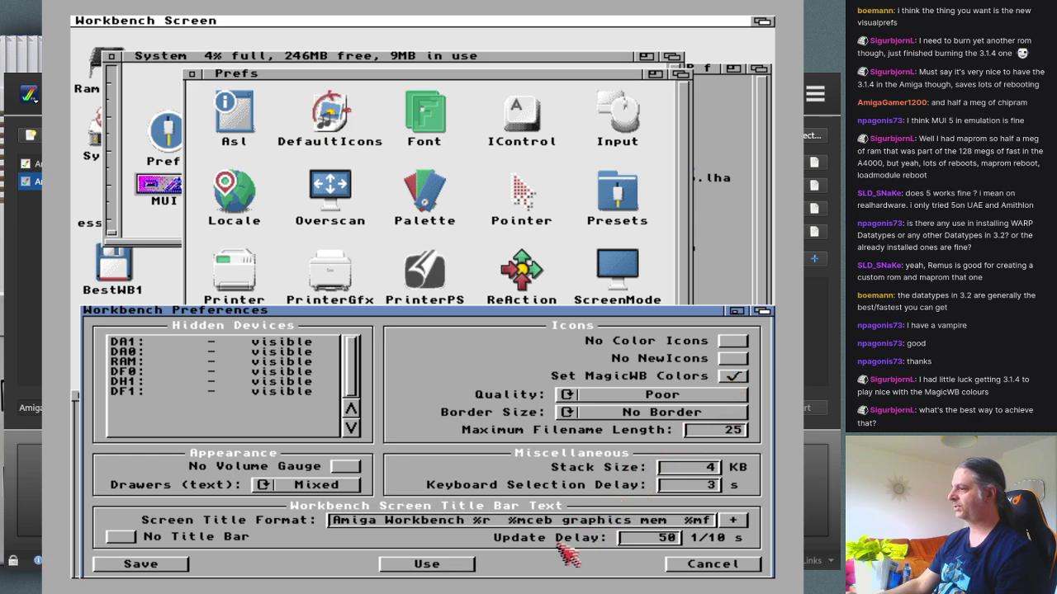
pyautogui.click(446, 567)
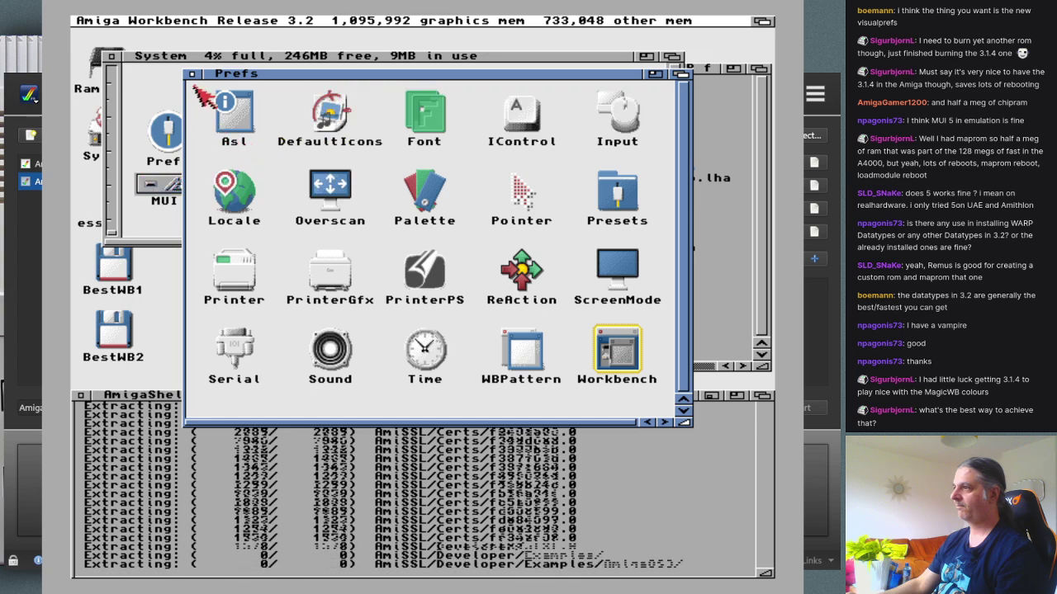
pyautogui.click(192, 73)
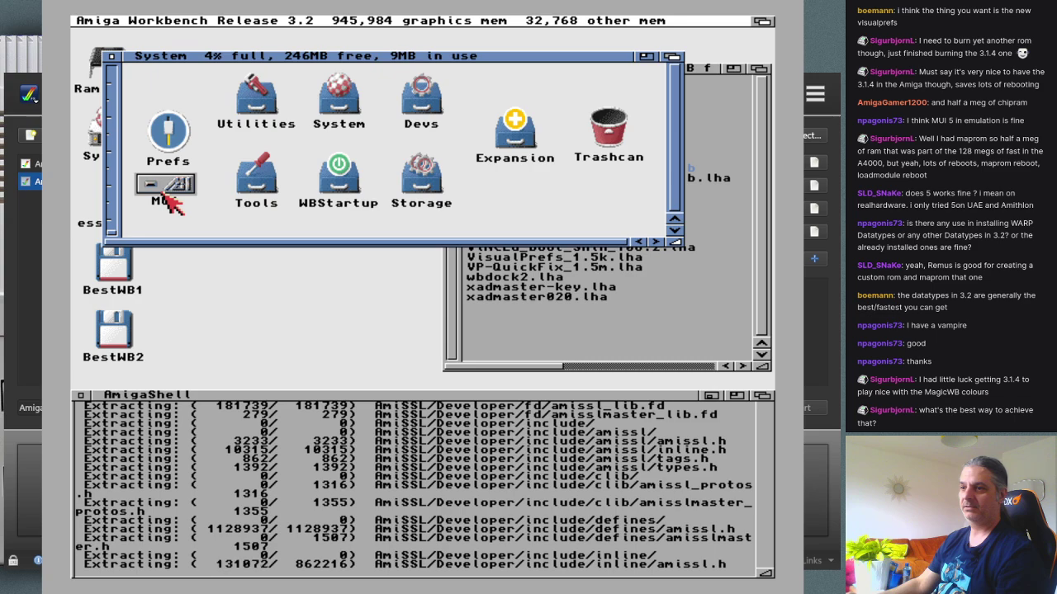
# Step: Dismiss the system request about the full volume and delete the MUI and titlebar_ic drawers from the Ram Disk
pyautogui.doubleClick(183, 149)
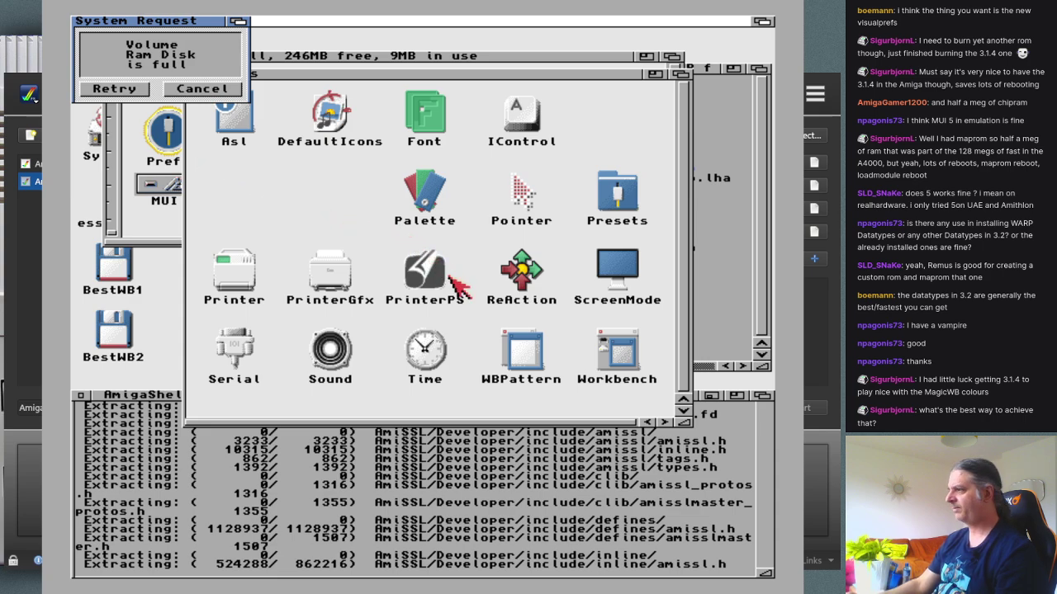
pyautogui.click(200, 88)
pyautogui.doubleClick(101, 72)
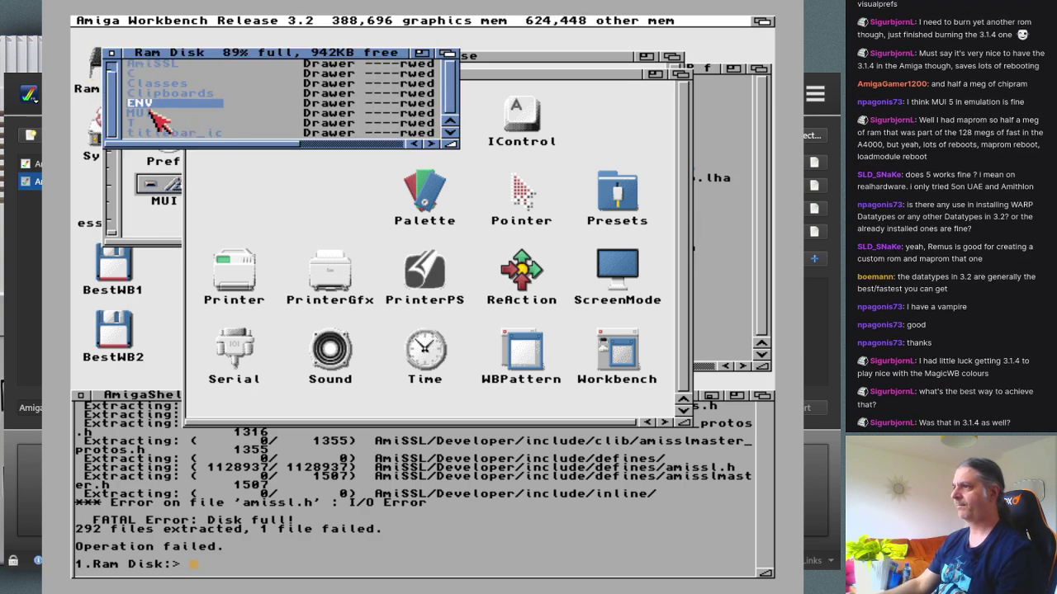
pyautogui.click(151, 112)
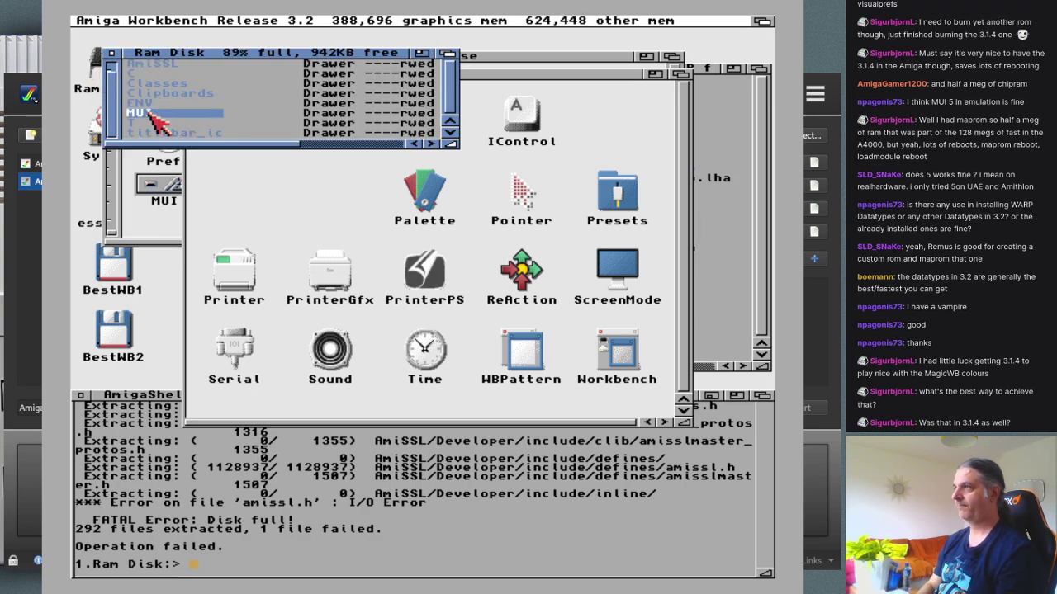
pyautogui.press('super+d')
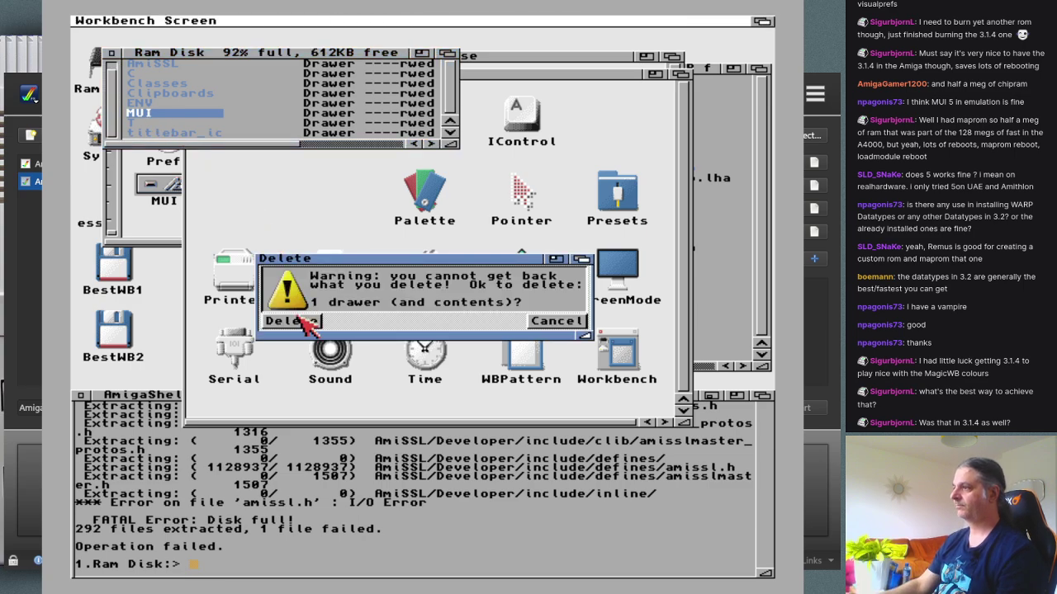
pyautogui.click(302, 322)
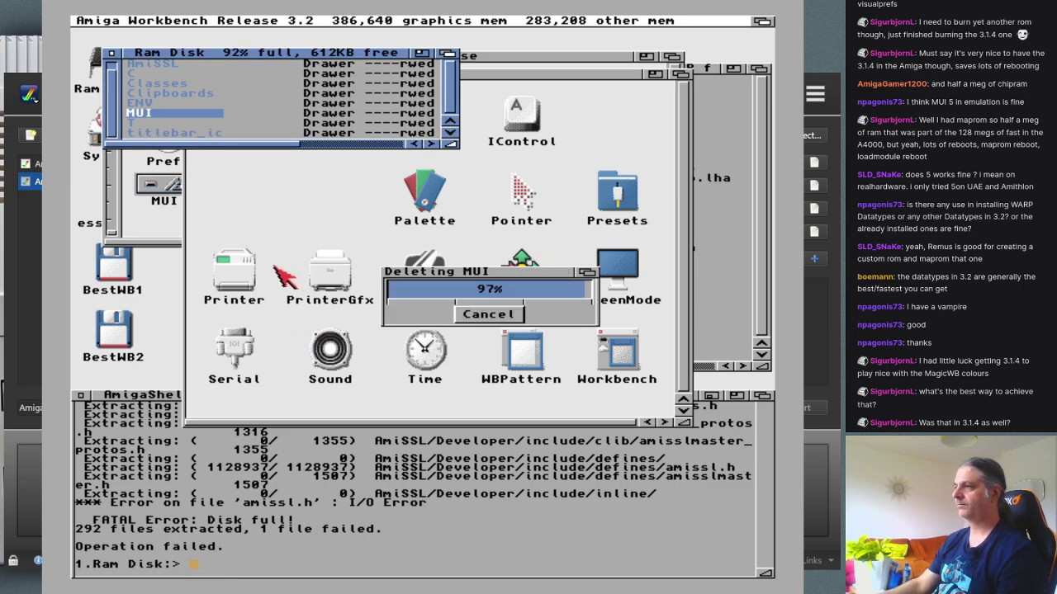
pyautogui.click(200, 125)
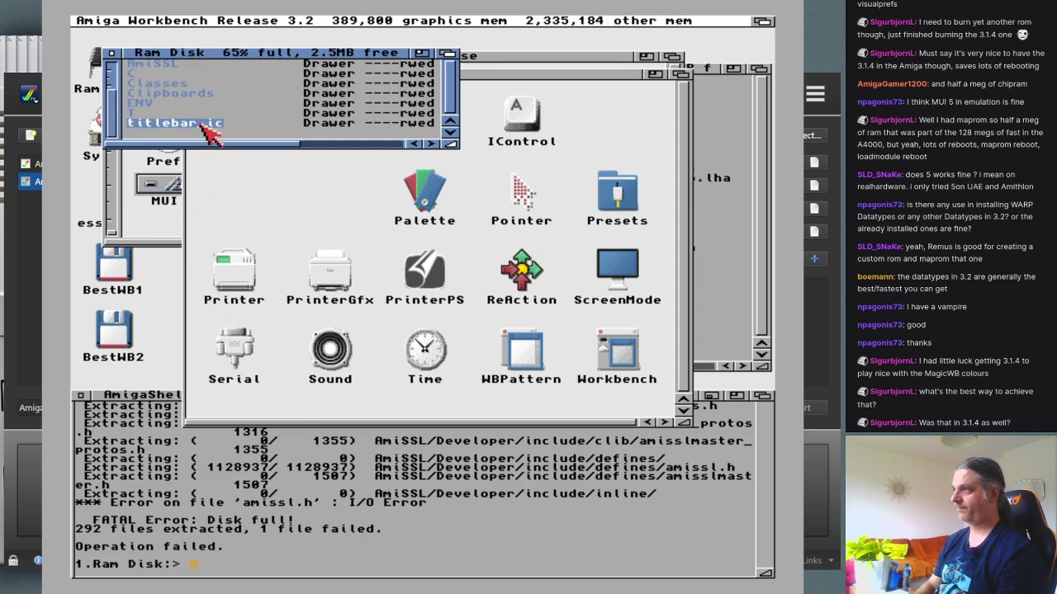
pyautogui.press('Delete')
pyautogui.press('Return')
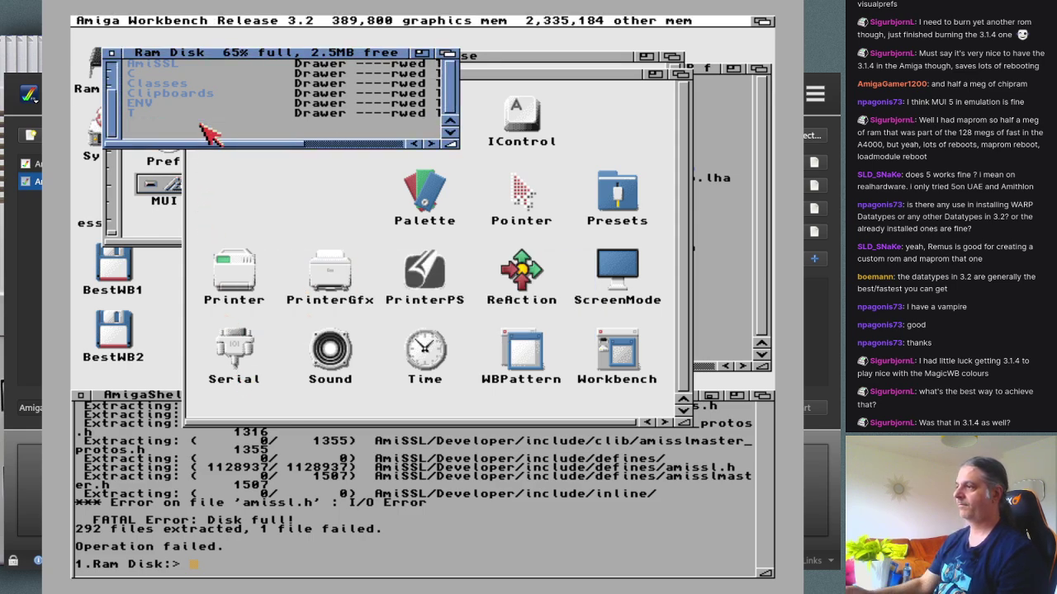
# Step: Rerun lha x essentials:AmiSSL-4.9.lha ram: in the shell and close the Ram Disk window
pyautogui.click(289, 499)
pyautogui.press('Up')
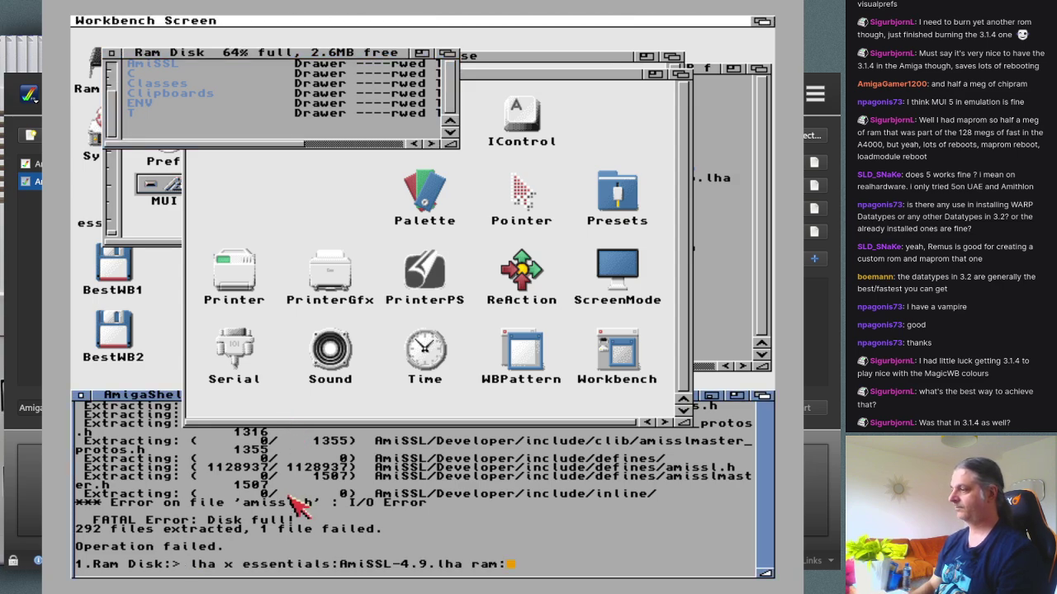
pyautogui.press('Return')
pyautogui.press('y')
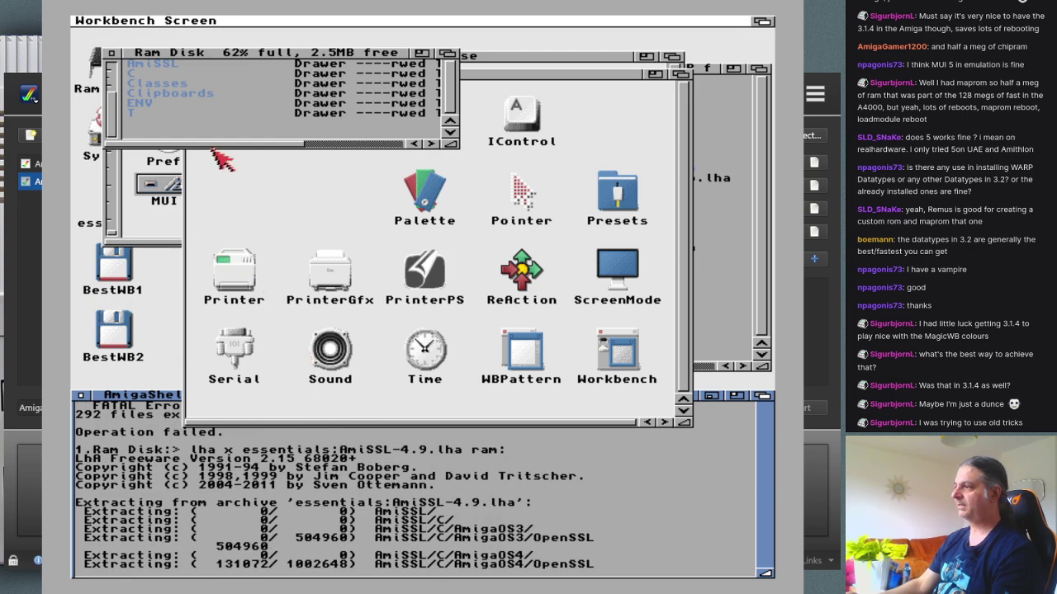
pyautogui.click(116, 58)
pyautogui.click(112, 54)
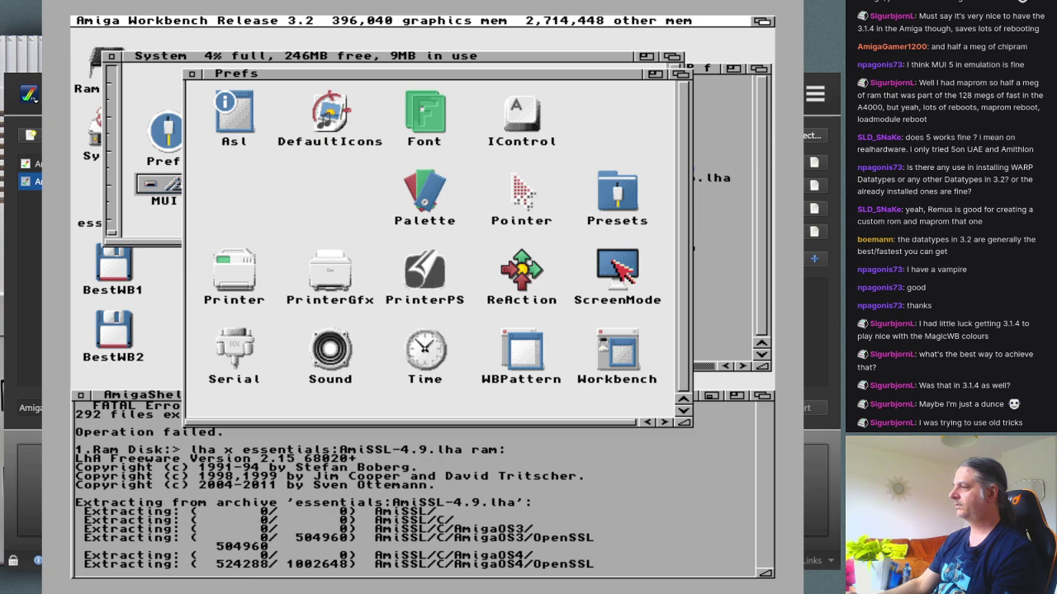
# Step: Examine the icon settings in Workbench Preferences, leave them without saving, and close the Prefs and System drawers
pyautogui.click(618, 271)
pyautogui.click(615, 351)
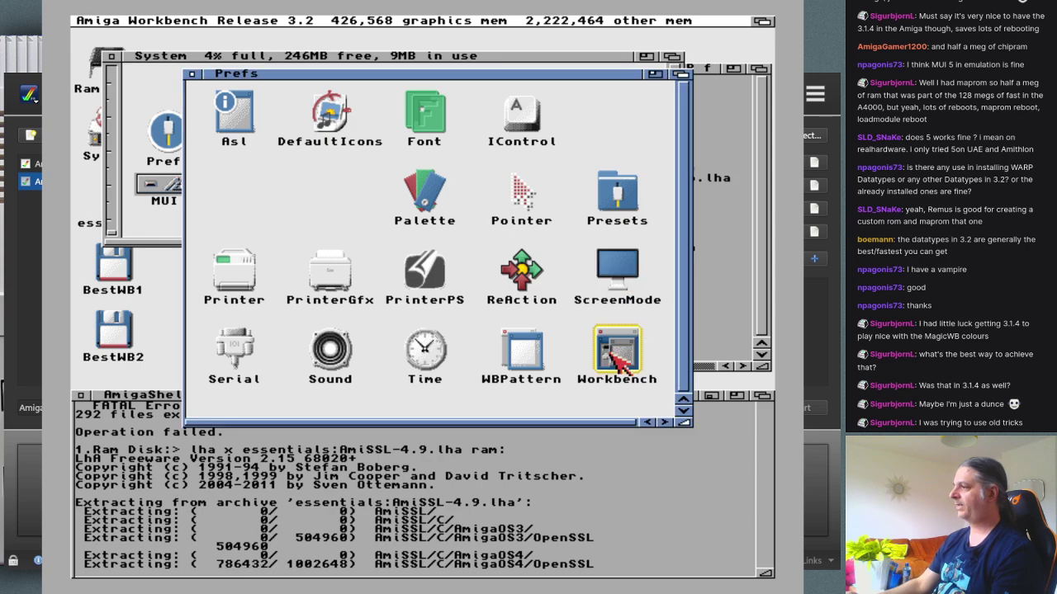
pyautogui.doubleClick(611, 351)
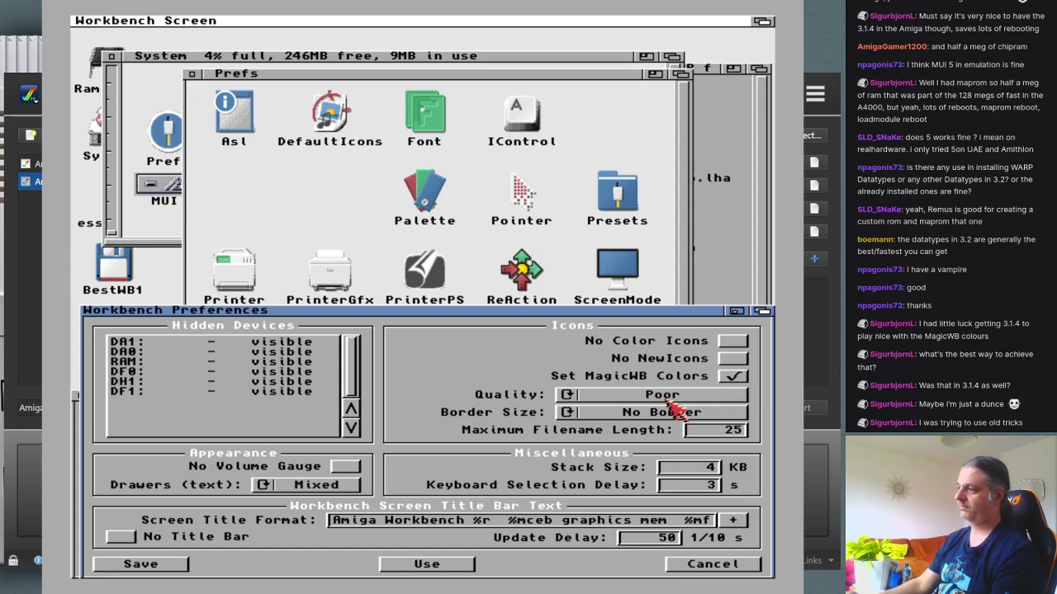
pyautogui.click(694, 568)
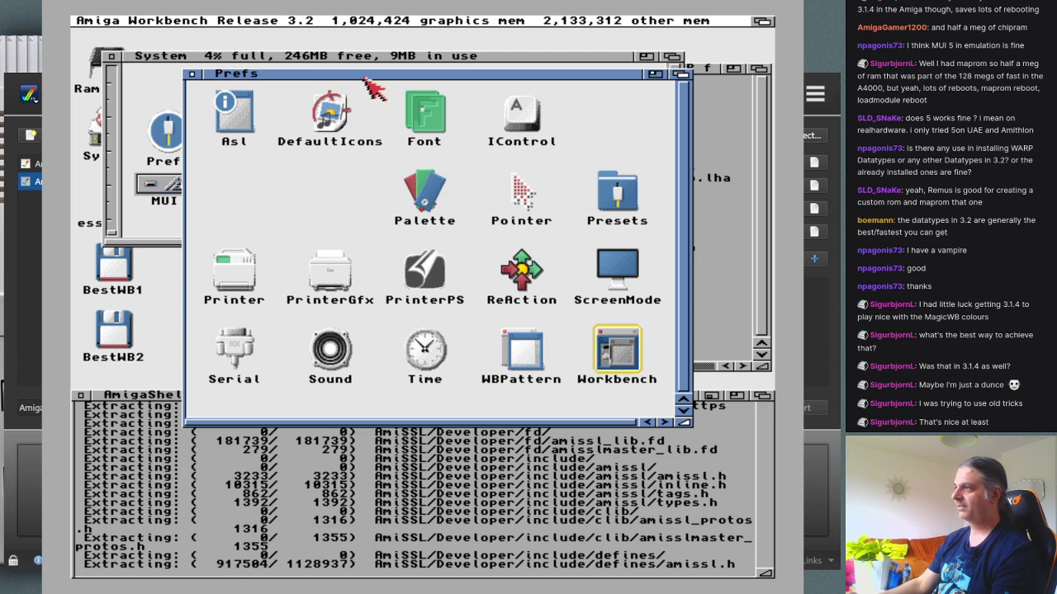
pyautogui.click(192, 74)
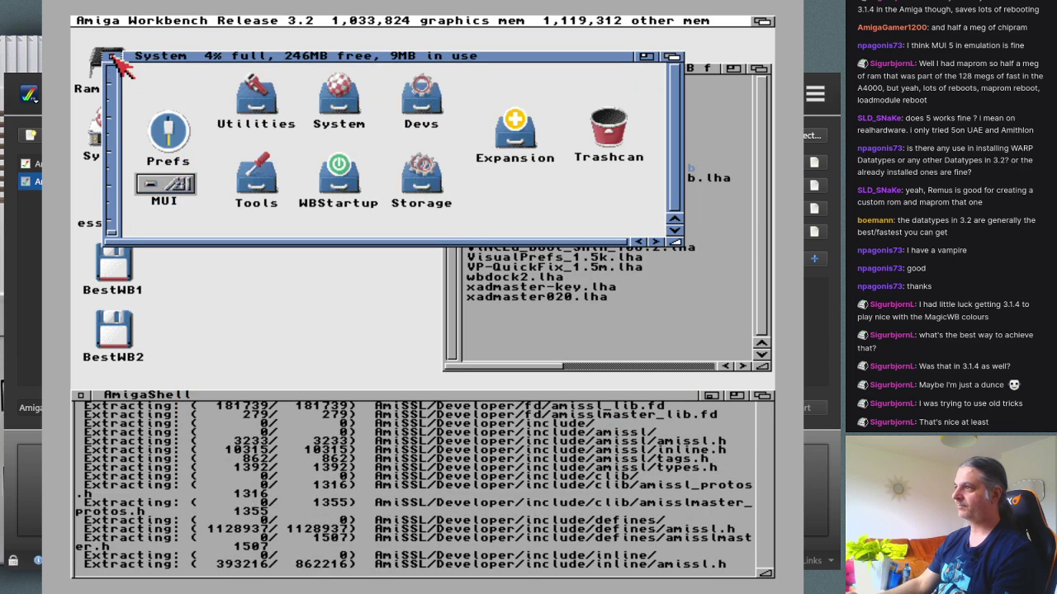
pyautogui.click(114, 57)
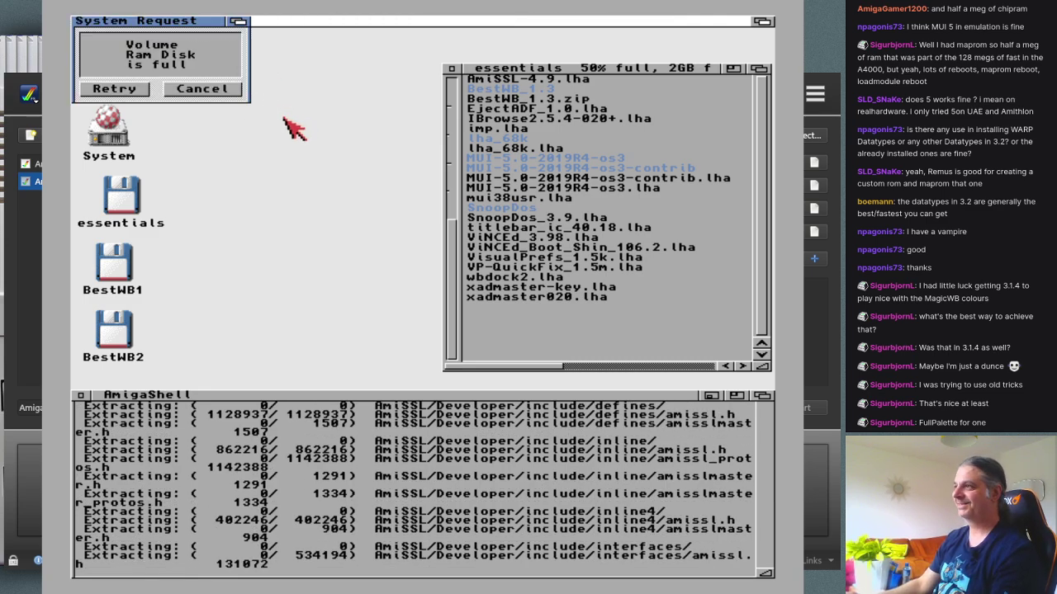
# Step: Abandon the AmiSSL extraction and start the AmigaOS 3.1.4 configuration from the emulator's launcher
pyautogui.click(216, 91)
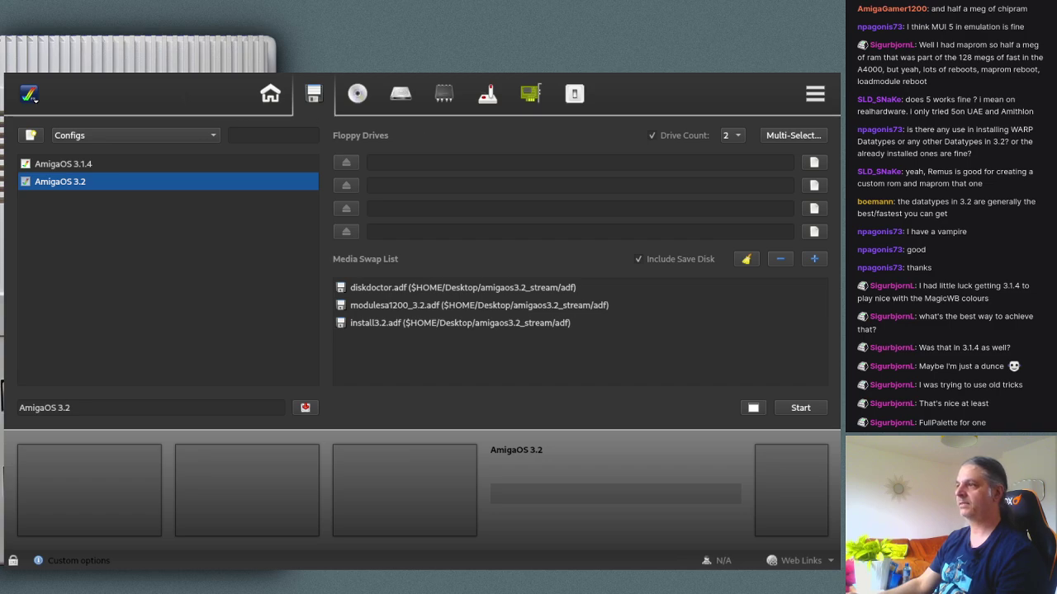
pyautogui.click(68, 165)
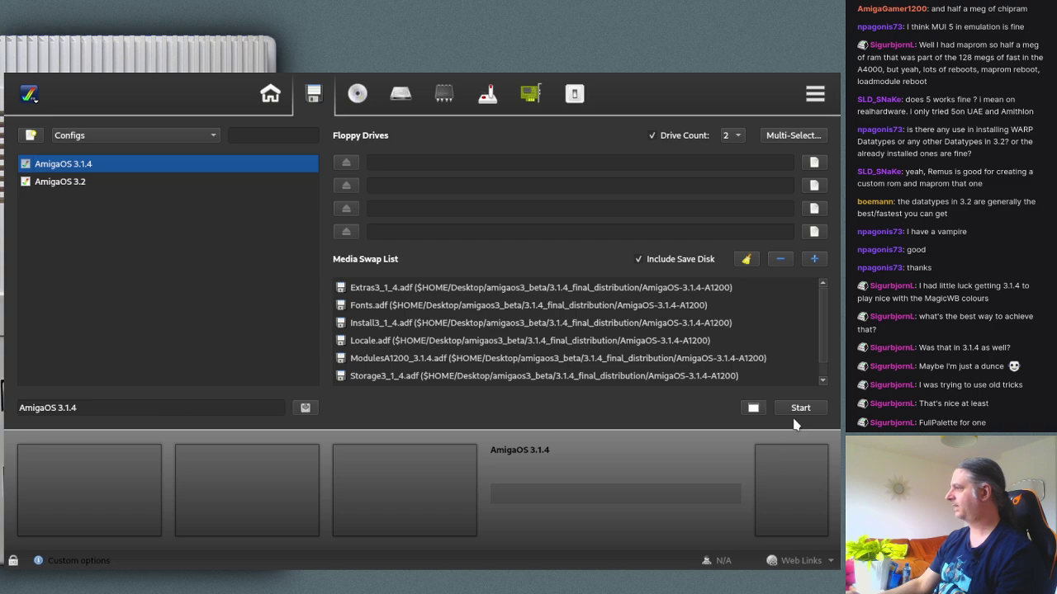
pyautogui.click(353, 113)
pyautogui.click(385, 103)
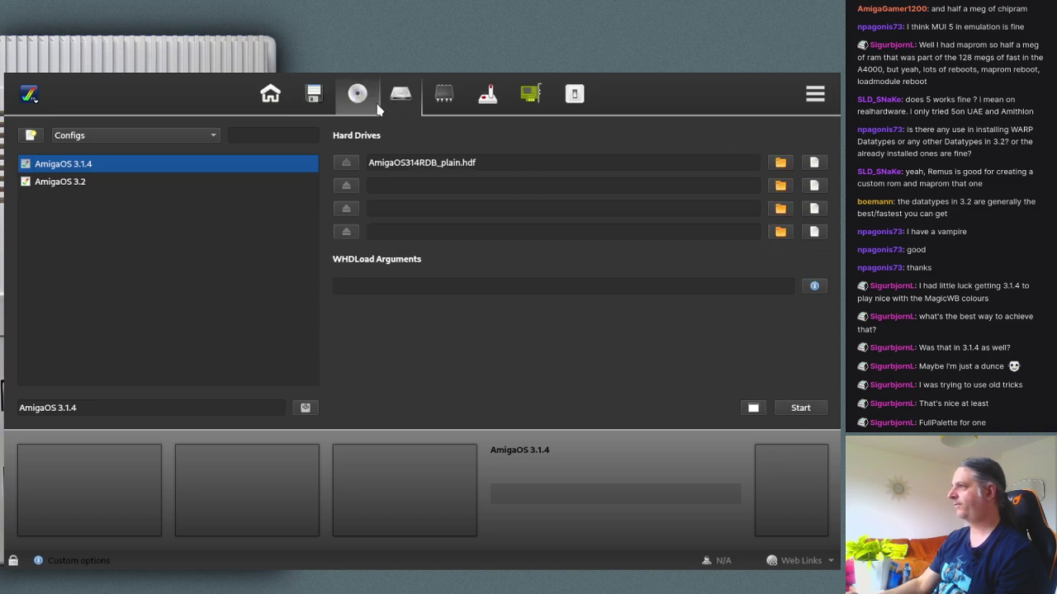
pyautogui.click(313, 106)
pyautogui.click(800, 408)
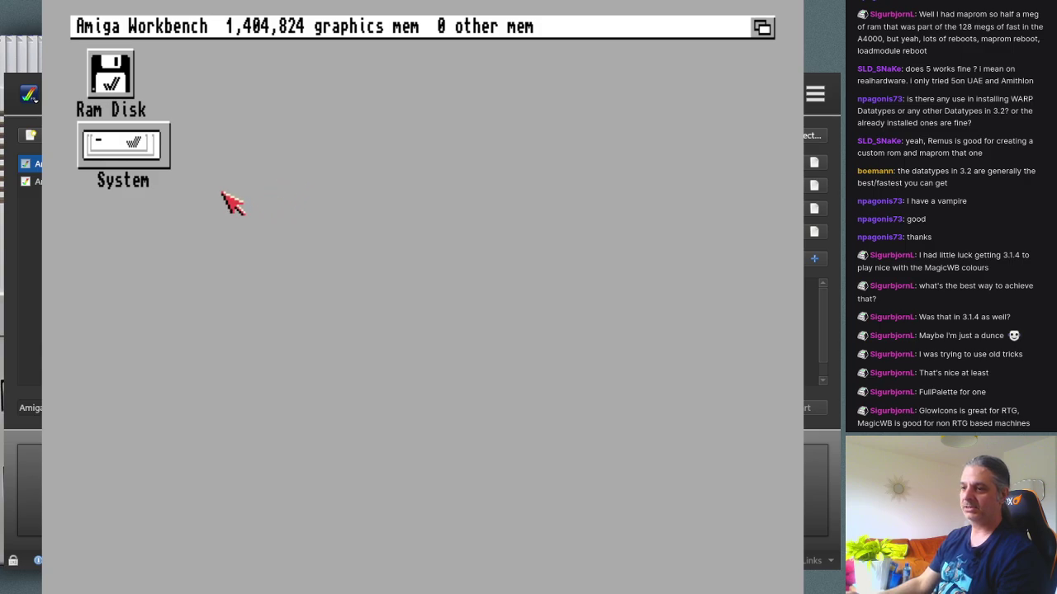
# Step: Open the Workbench preferences from the System drive's Prefs drawer to examine the icon options in AmigaOS 3.1.4
pyautogui.doubleClick(121, 130)
pyautogui.doubleClick(164, 175)
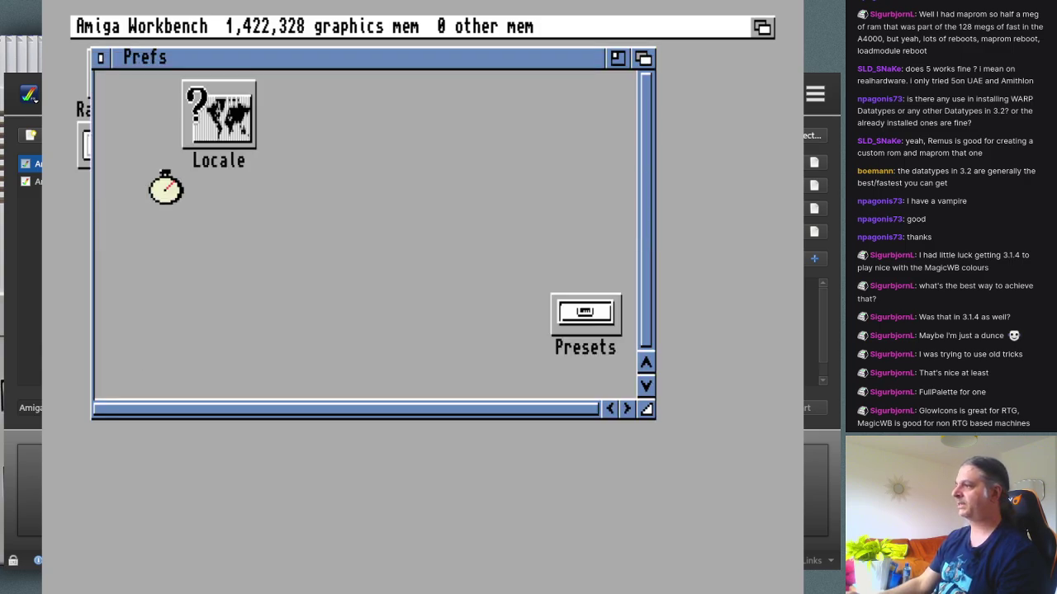
pyautogui.doubleClick(593, 231)
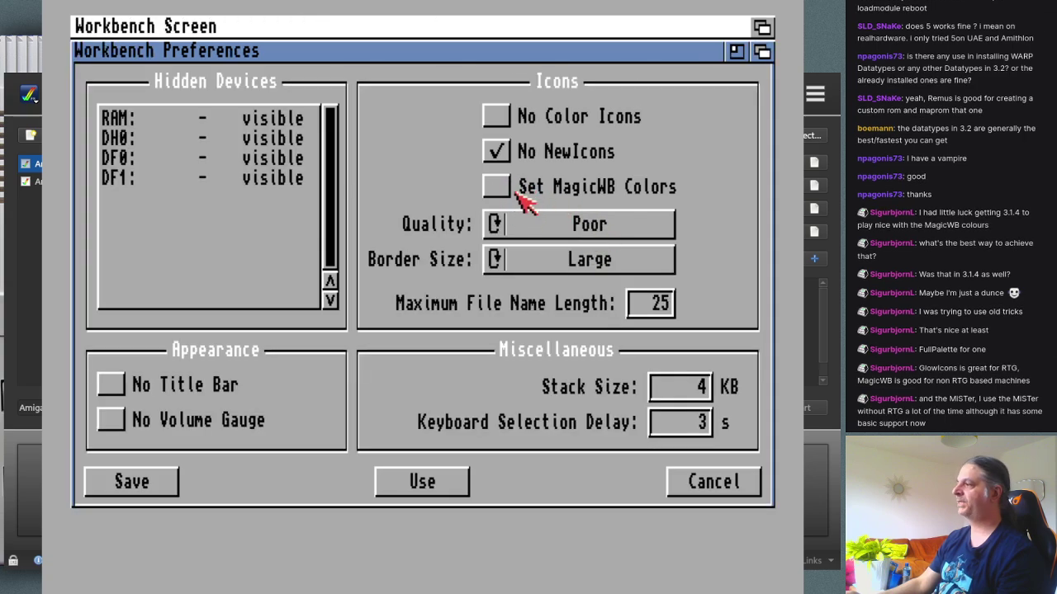
pyautogui.rightClick(210, 27)
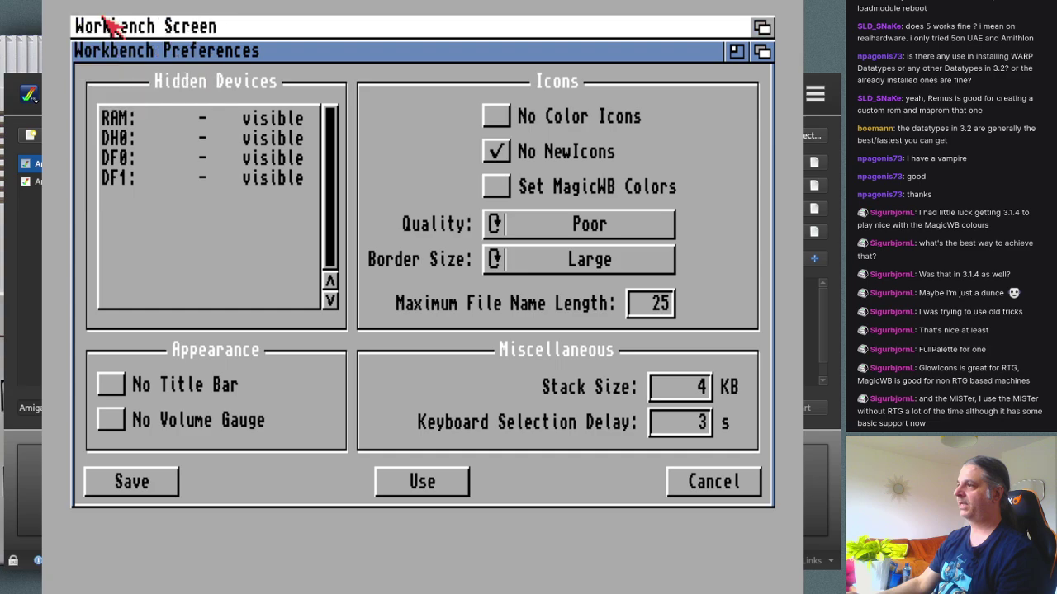
# Step: View the AmigaOS 3.1.4 system's Kickstart and Workbench version information, then dismiss it
pyautogui.click(177, 530)
pyautogui.rightClick(94, 24)
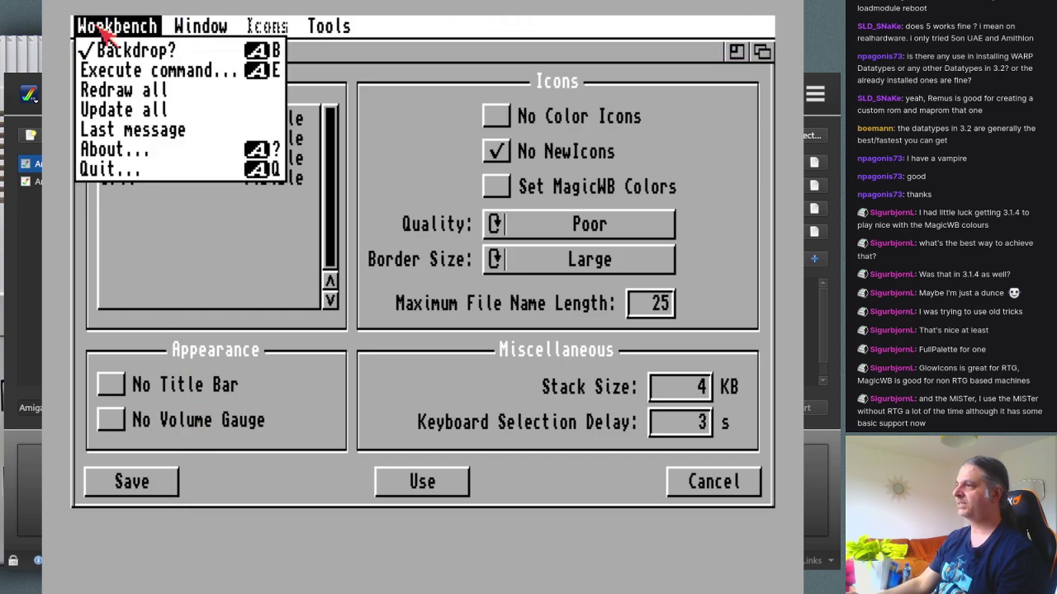
pyautogui.rightClick(109, 149)
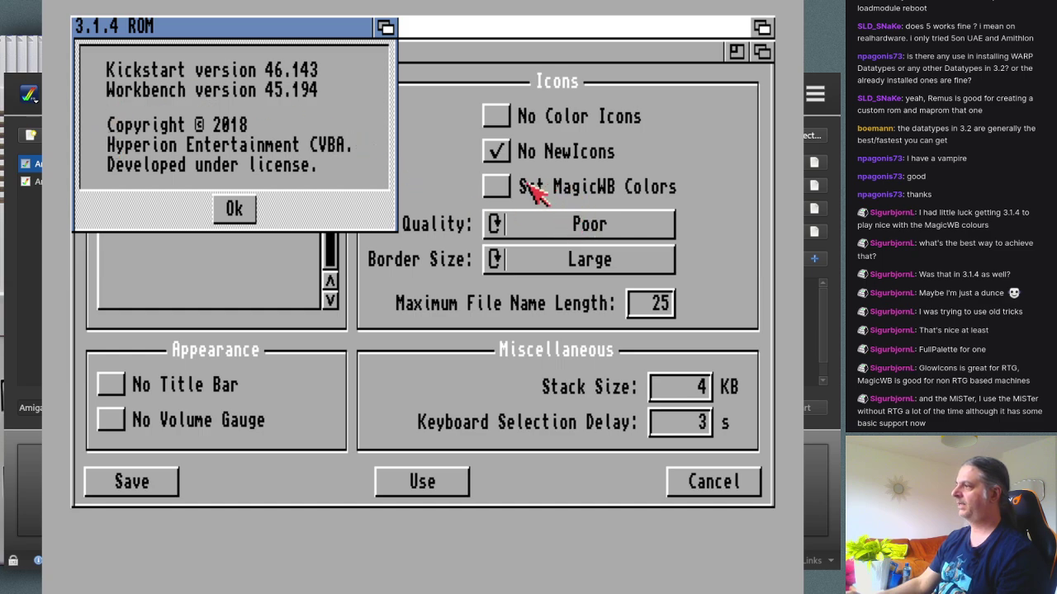
pyautogui.click(246, 213)
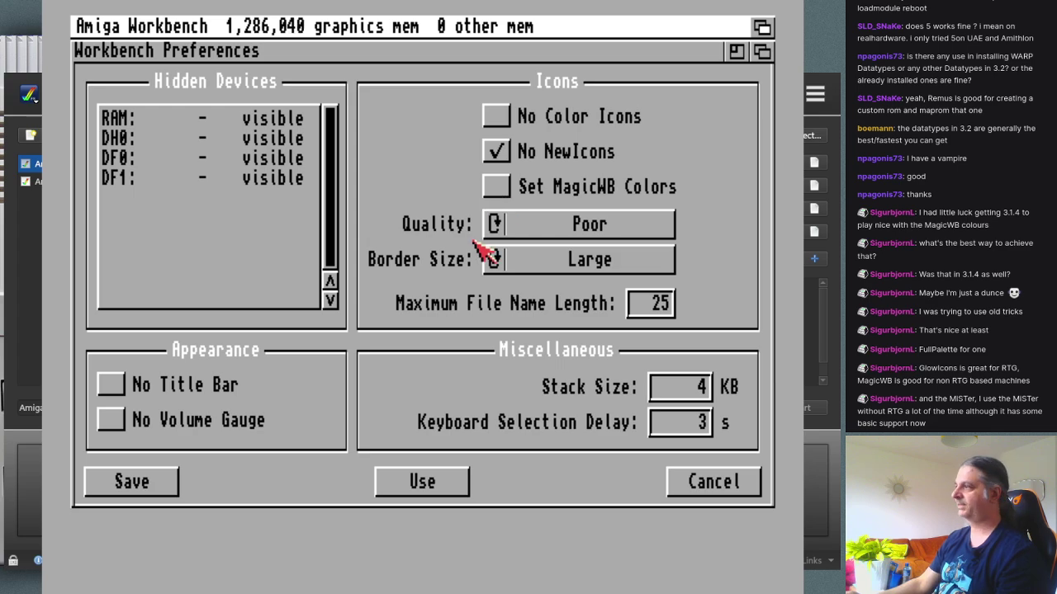
# Step: Leave the Workbench preferences without saving and start the AmigaOS 3.2 configuration from the emulator's launcher
pyautogui.click(715, 483)
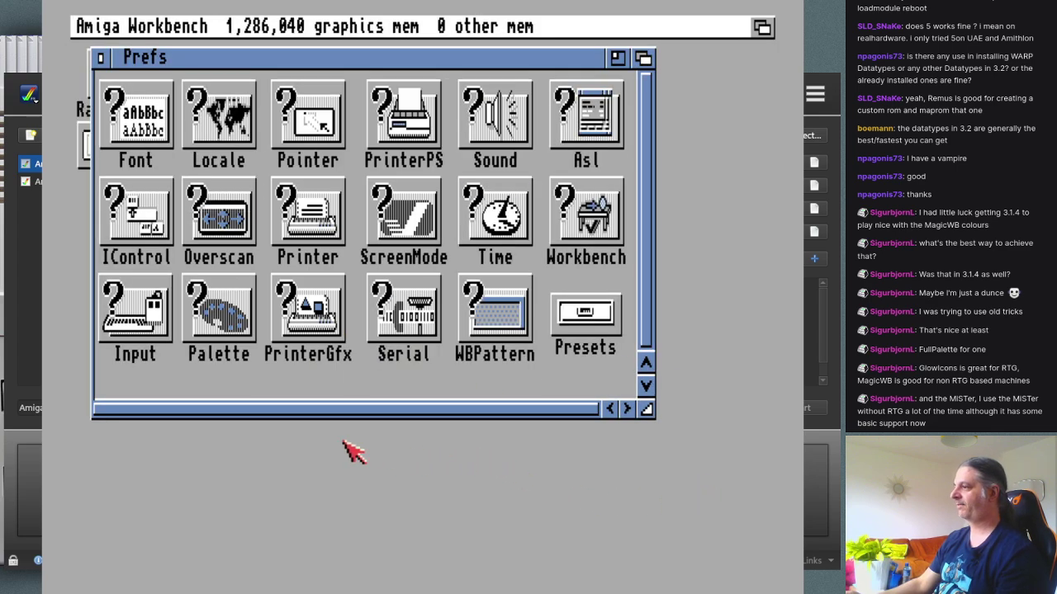
pyautogui.click(98, 56)
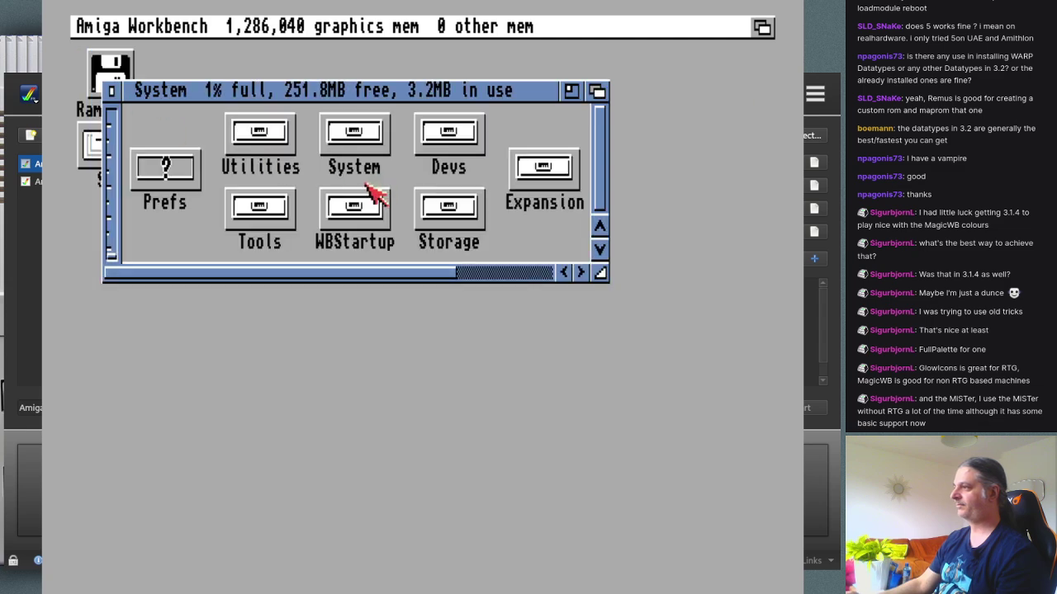
pyautogui.press('F12')
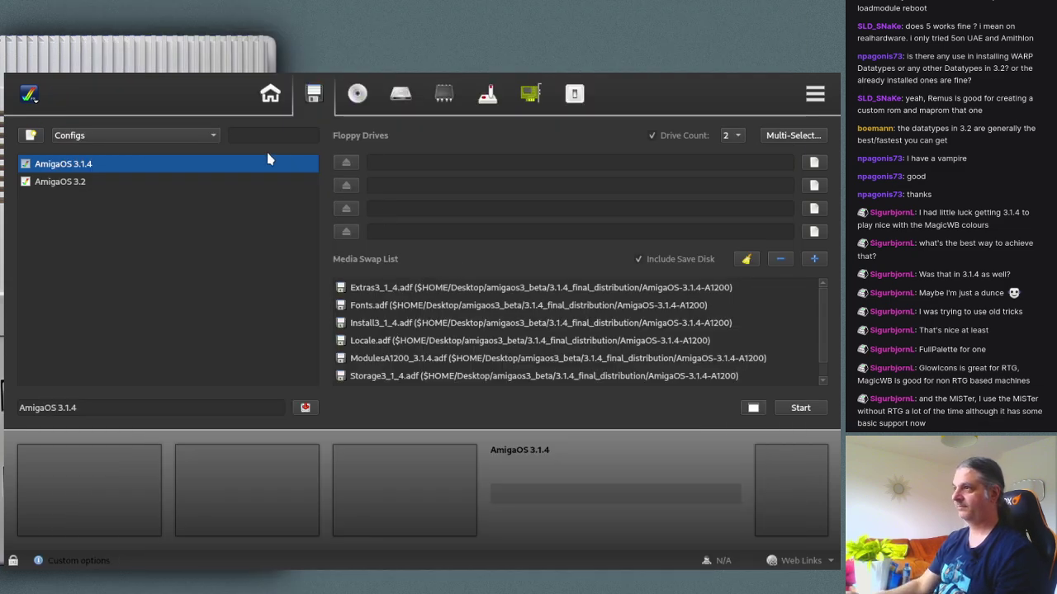
pyautogui.click(38, 184)
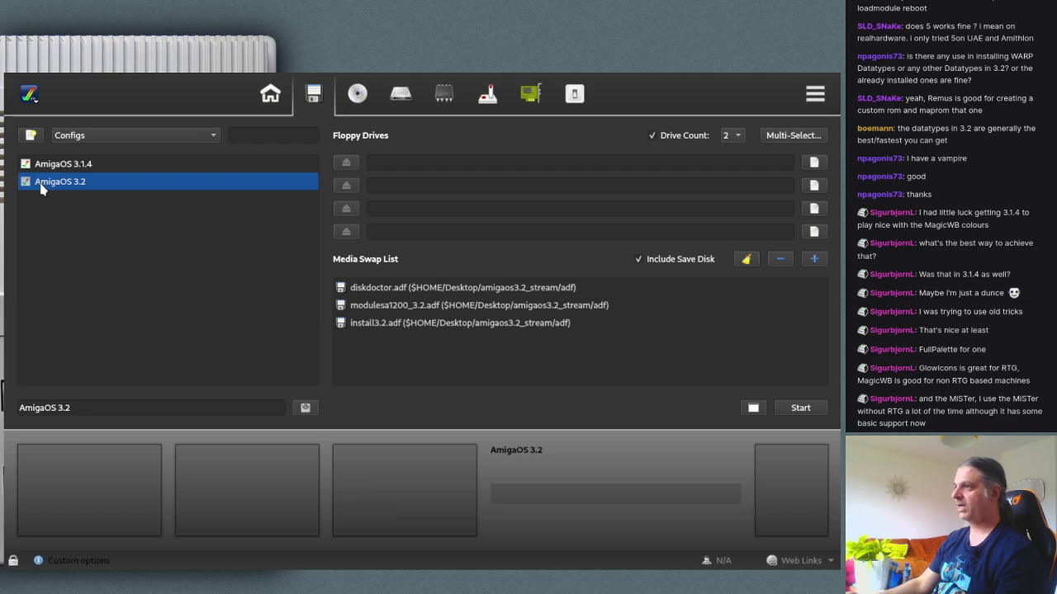
pyautogui.doubleClick(41, 184)
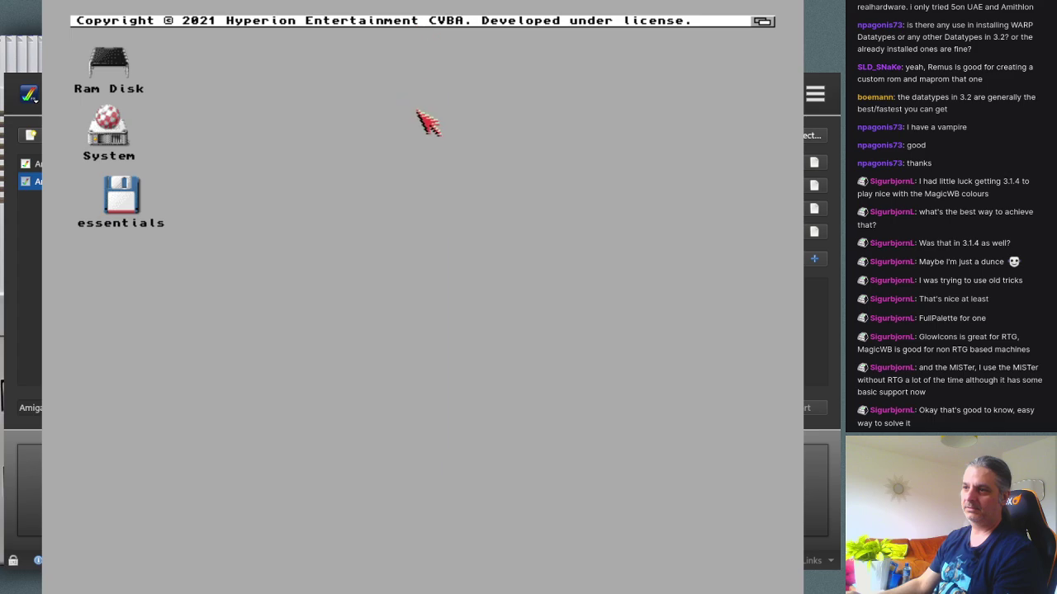
# Step: Open the essentials volume's window away from the desktop icons, and open the MUI preferences from the System drive's MUI drawer
pyautogui.doubleClick(132, 200)
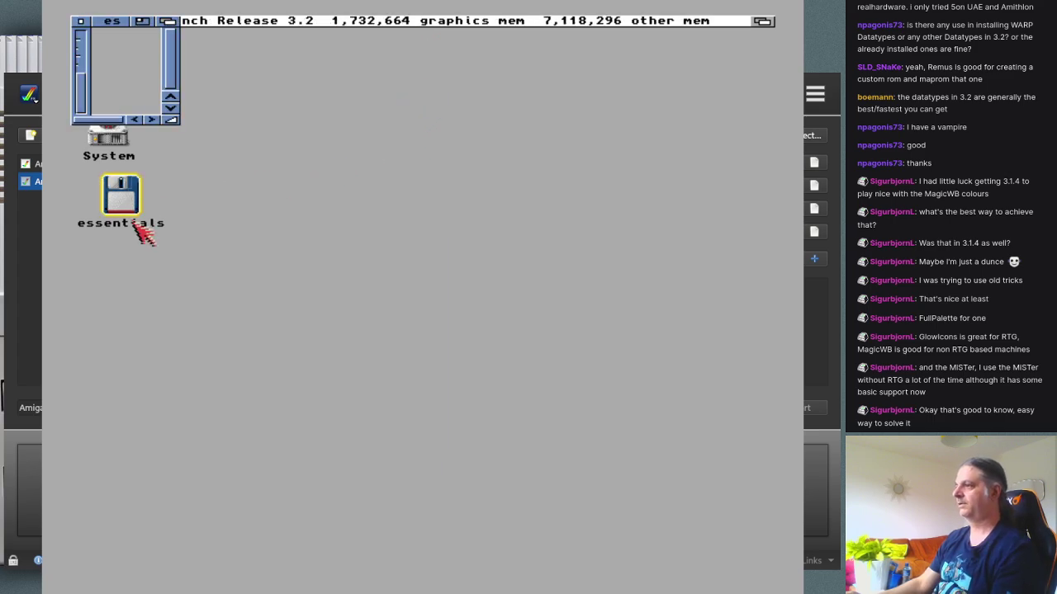
pyautogui.moveTo(119, 34)
pyautogui.mouseDown()
pyautogui.moveTo(354, 174)
pyautogui.moveTo(543, 224)
pyautogui.mouseUp()
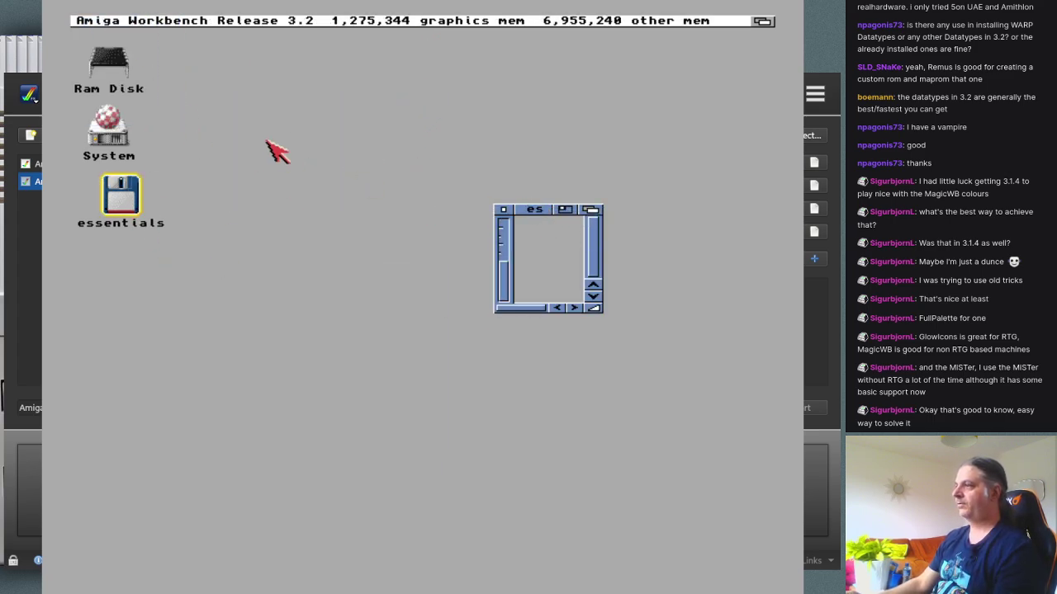
pyautogui.doubleClick(112, 132)
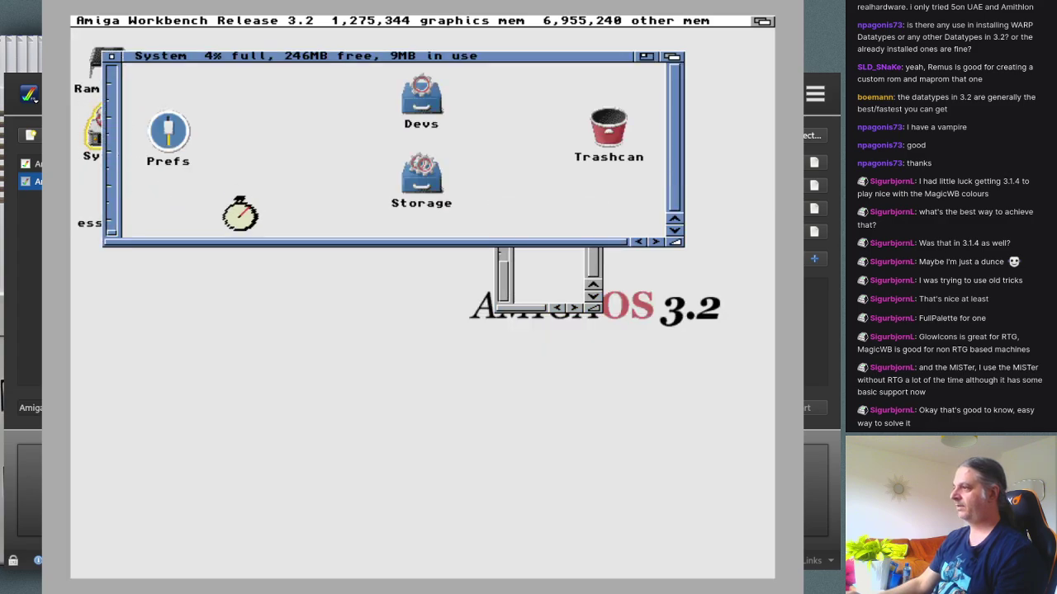
pyautogui.doubleClick(171, 193)
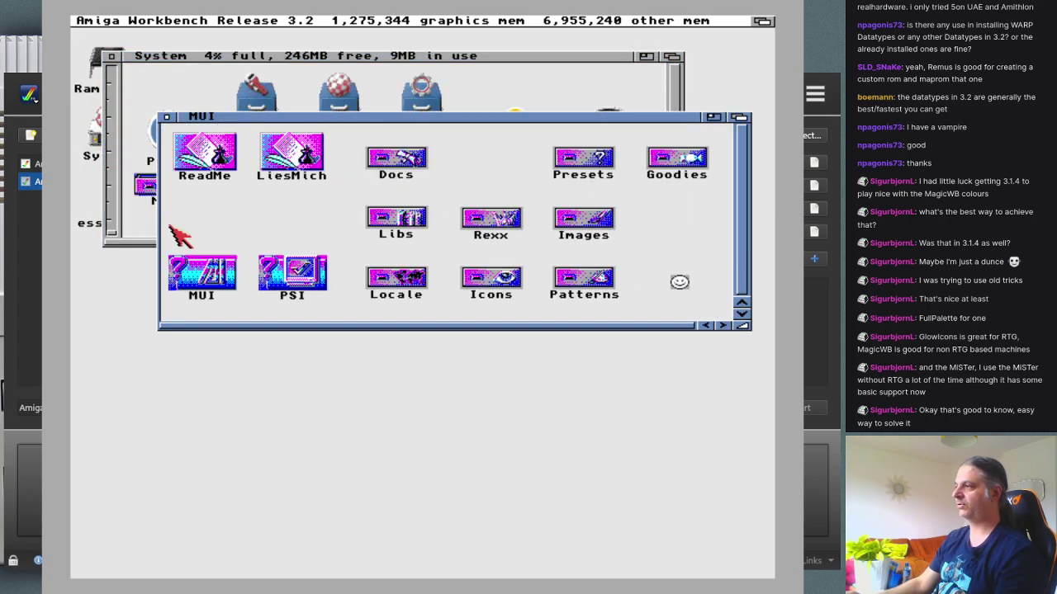
pyautogui.click(219, 266)
pyautogui.doubleClick(222, 269)
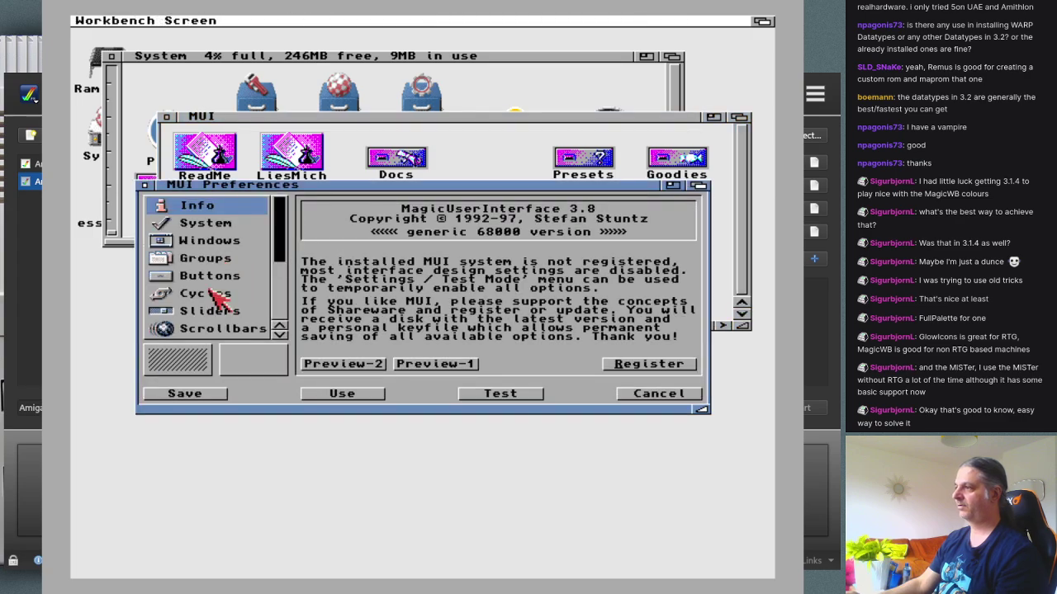
# Step: Examine the MagicWB, Buttons, Info and Groups pages in an enlarged MUI Preferences window, and close it along with the MUI and System drawers
pyautogui.moveTo(700, 410); pyautogui.dragTo(723, 575)
pyautogui.click(216, 421)
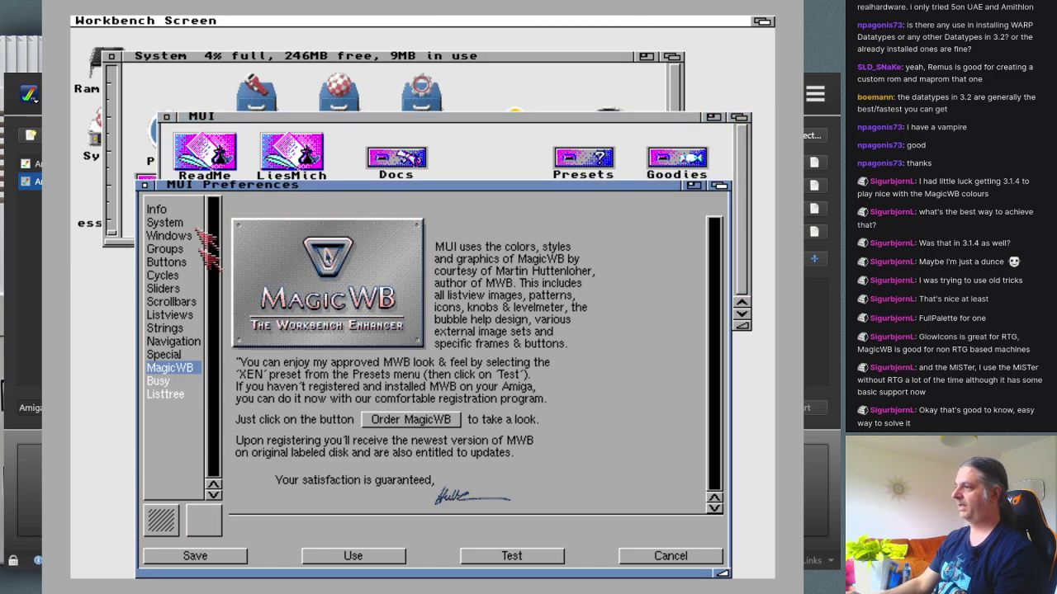
pyautogui.click(189, 261)
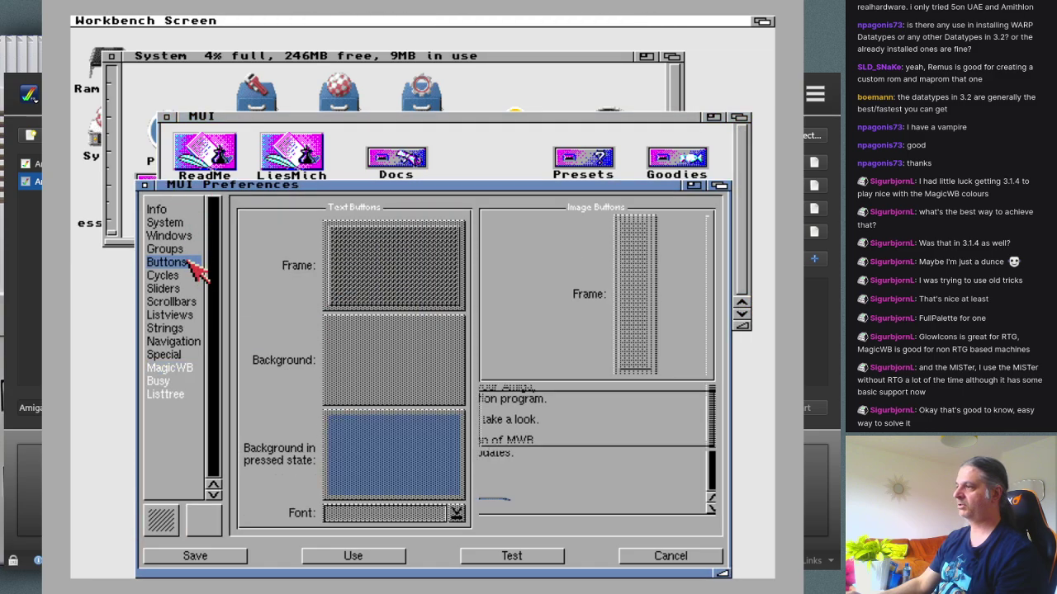
pyautogui.click(162, 210)
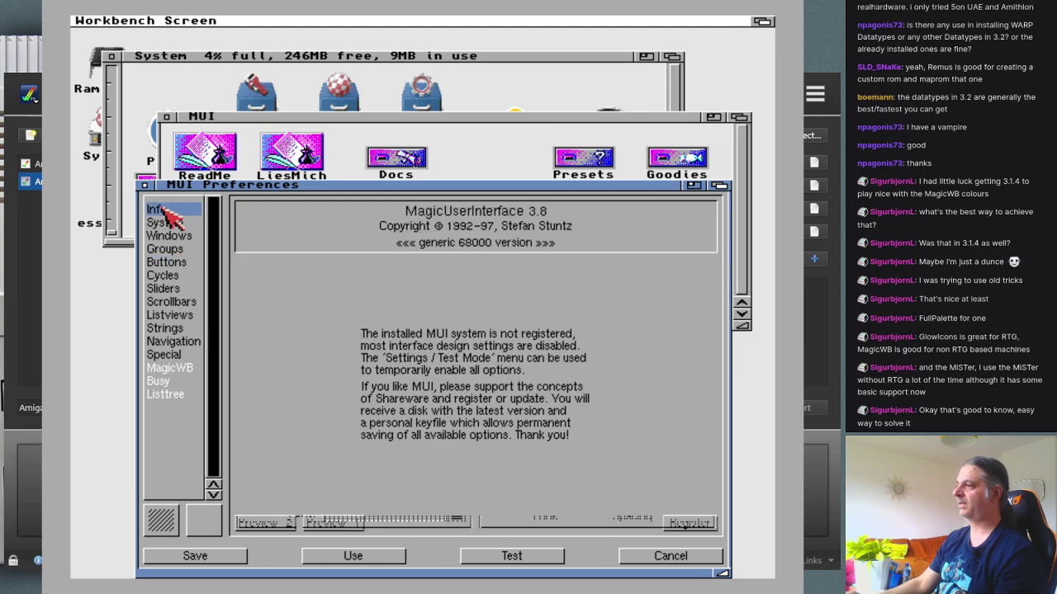
pyautogui.click(175, 249)
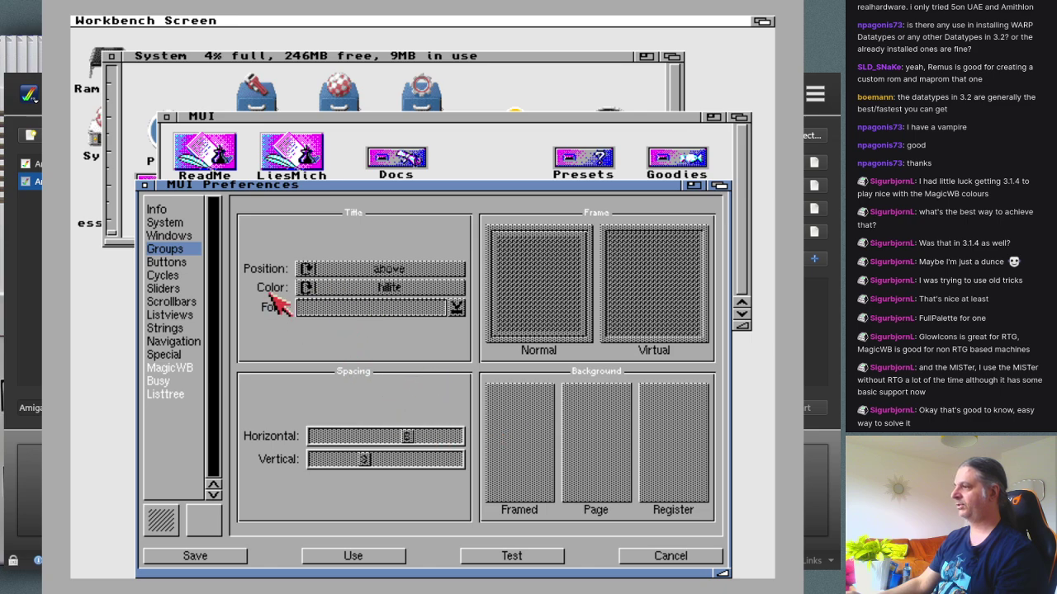
pyautogui.click(145, 186)
pyautogui.click(168, 118)
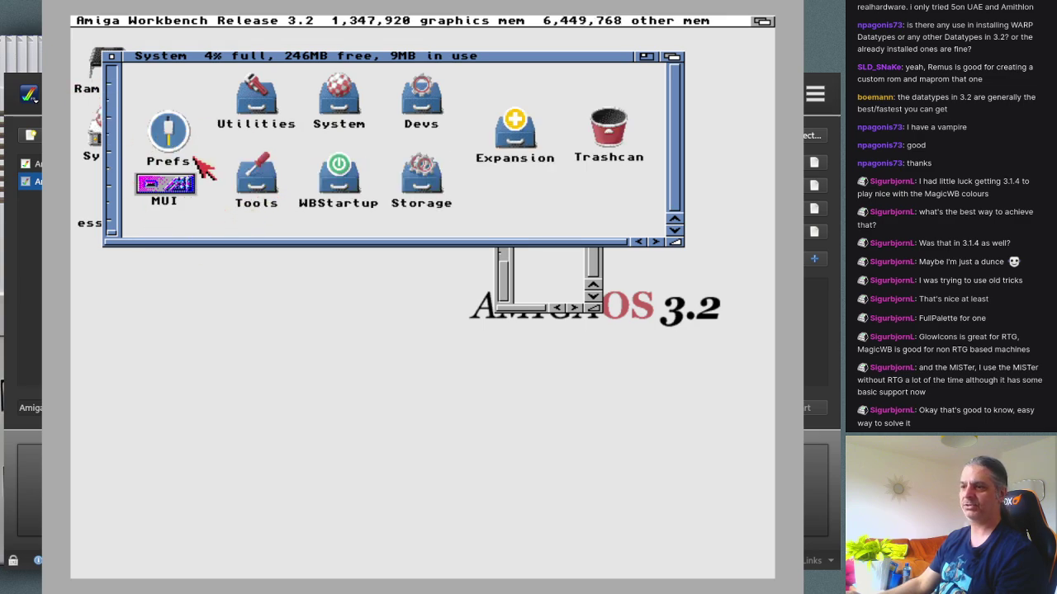
pyautogui.click(117, 57)
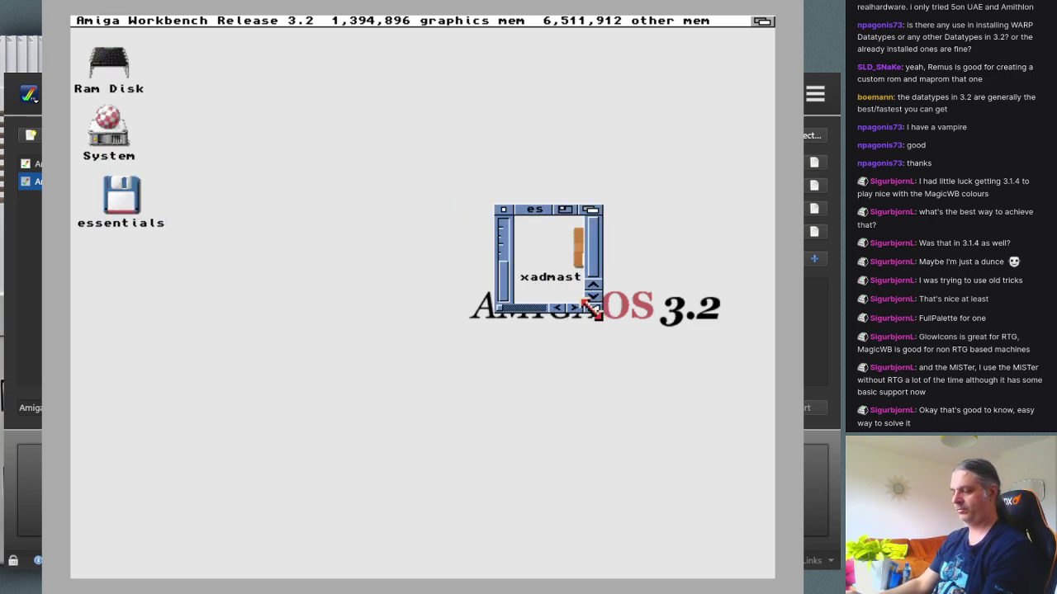
# Step: Enlarge the essentials window to list its files, and open a new shell through Execute command
pyautogui.moveTo(584, 302); pyautogui.dragTo(756, 538)
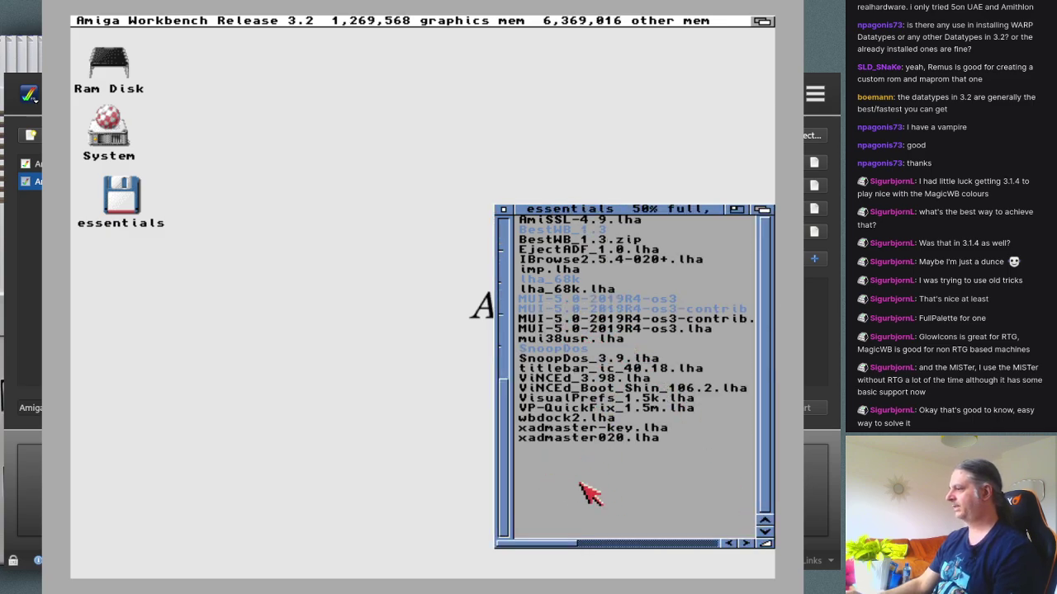
pyautogui.rightClick(590, 494)
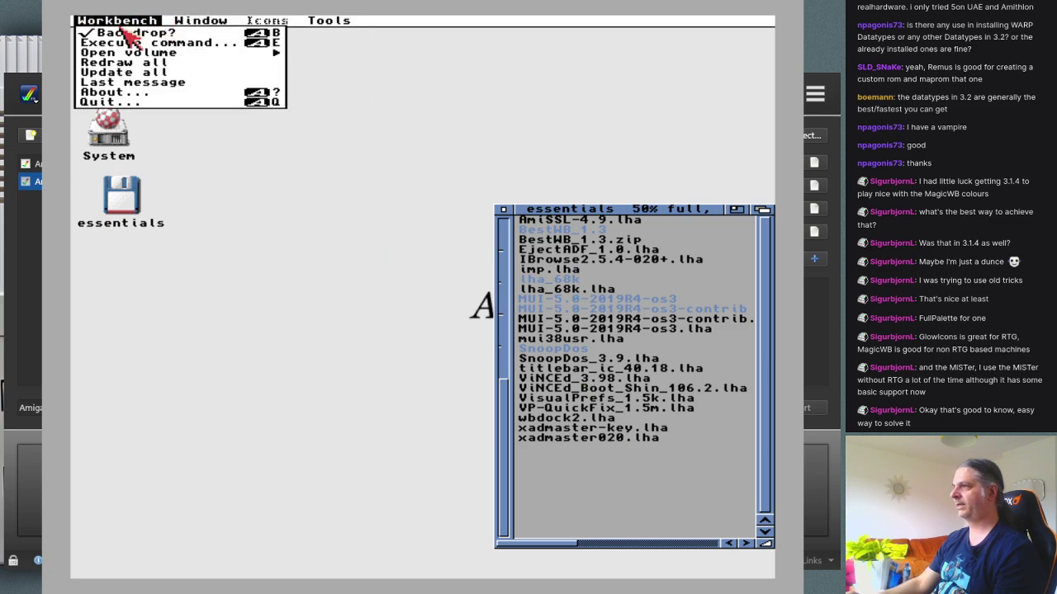
pyautogui.rightClick(132, 43)
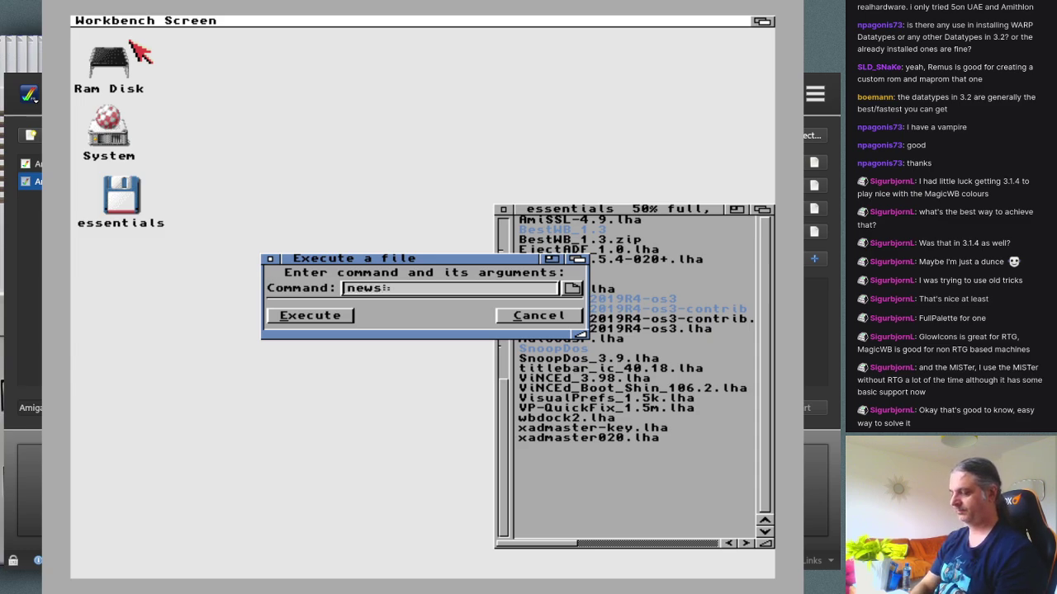
pyautogui.press('Return')
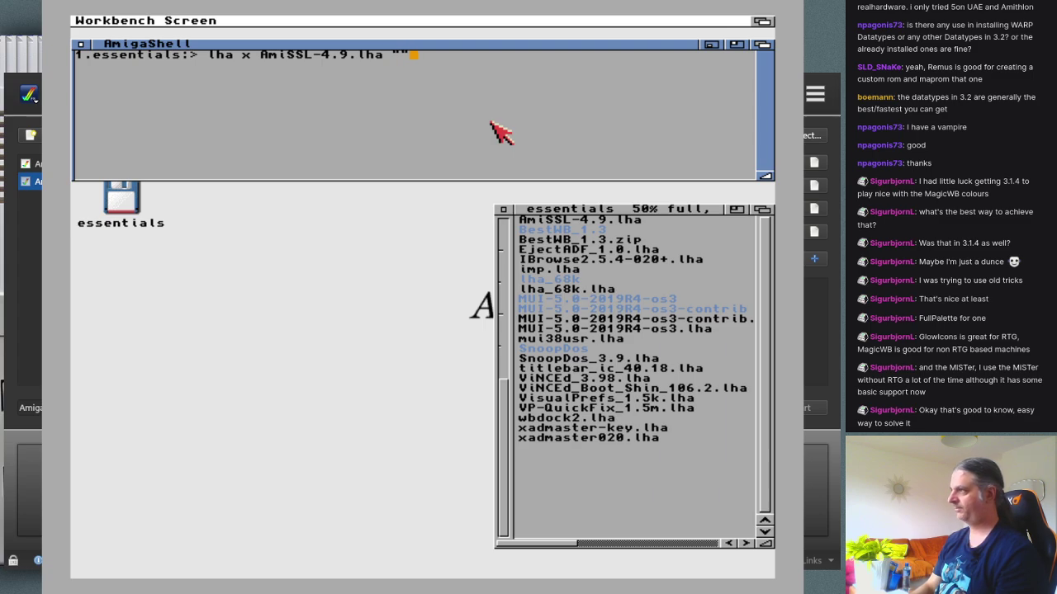
# Step: Extract the AmiSSL archive with lha x AmiSSL-4.9.lha "" in the shell, and make the shell window taller and move it below the desktop icons
pyautogui.press('Return')
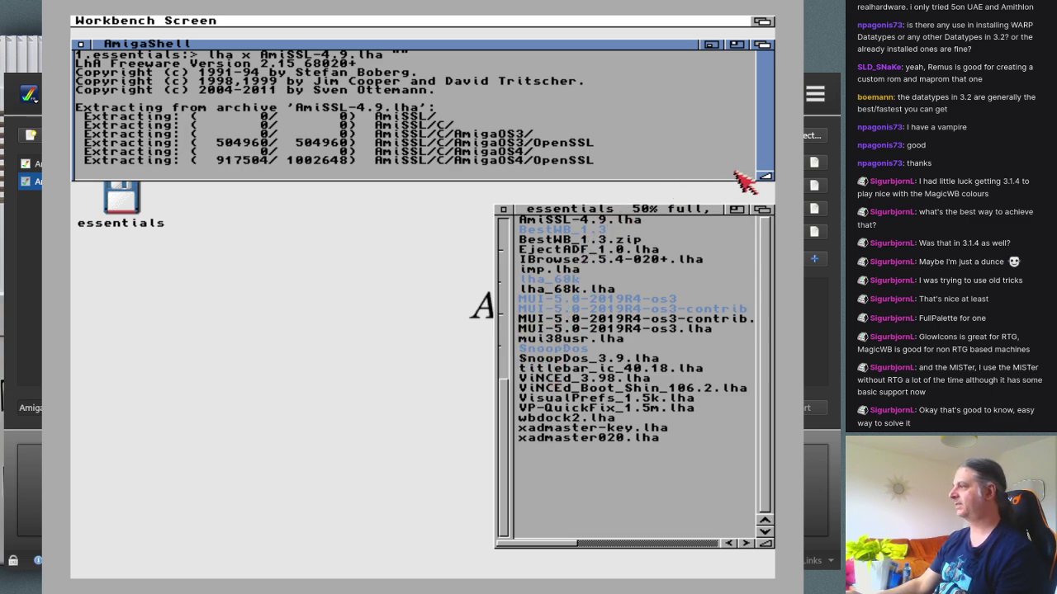
pyautogui.moveTo(767, 171); pyautogui.dragTo(759, 316)
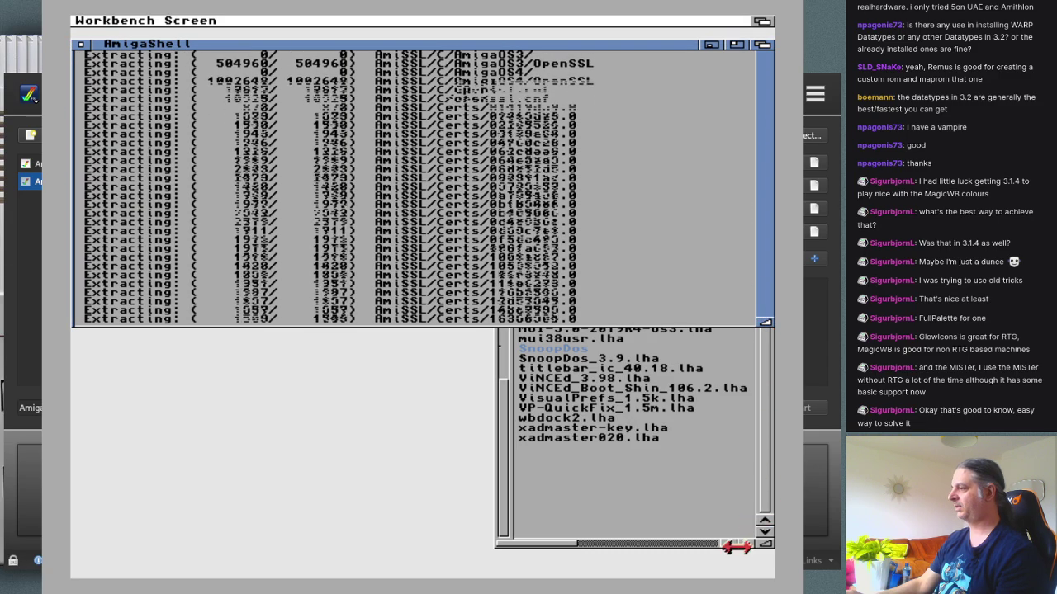
pyautogui.click(643, 508)
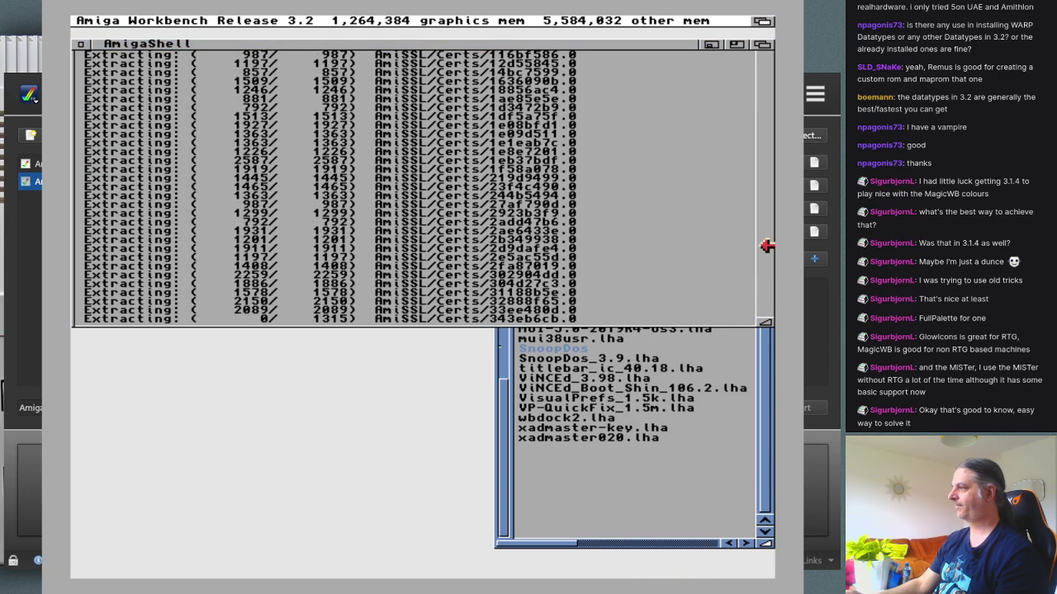
pyautogui.click(595, 130)
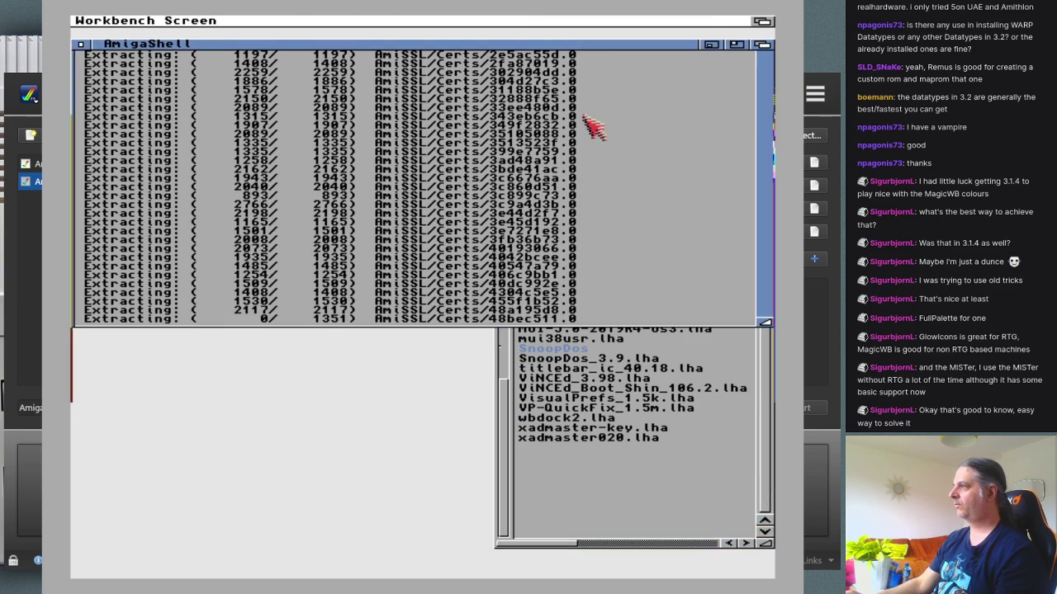
pyautogui.moveTo(592, 302); pyautogui.dragTo(593, 304)
# Step: Open the Commodities drawer inside the System drive's Tools drawer
pyautogui.doubleClick(107, 132)
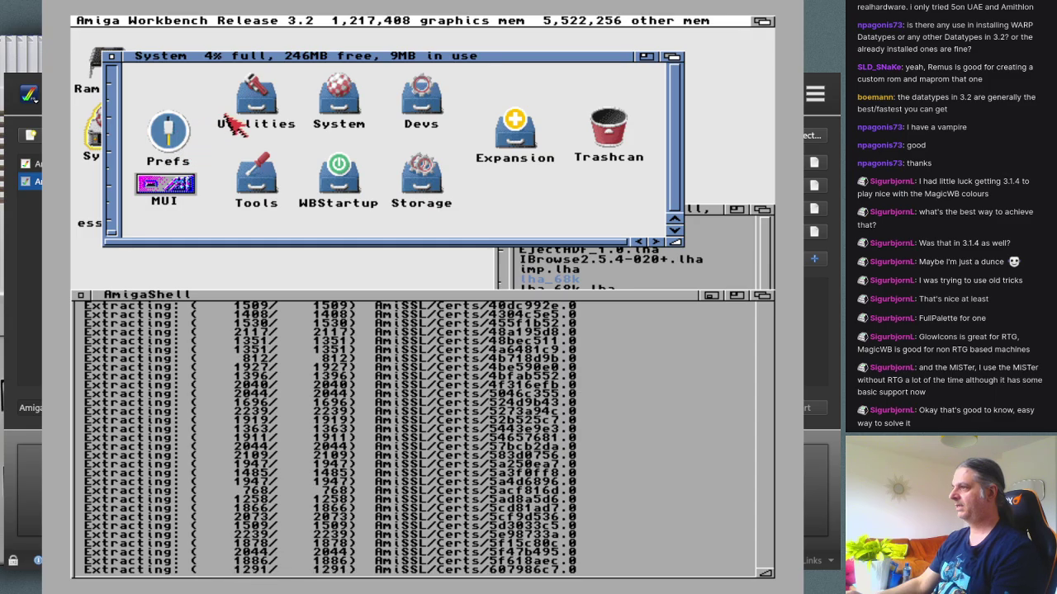
pyautogui.click(256, 99)
pyautogui.doubleClick(256, 99)
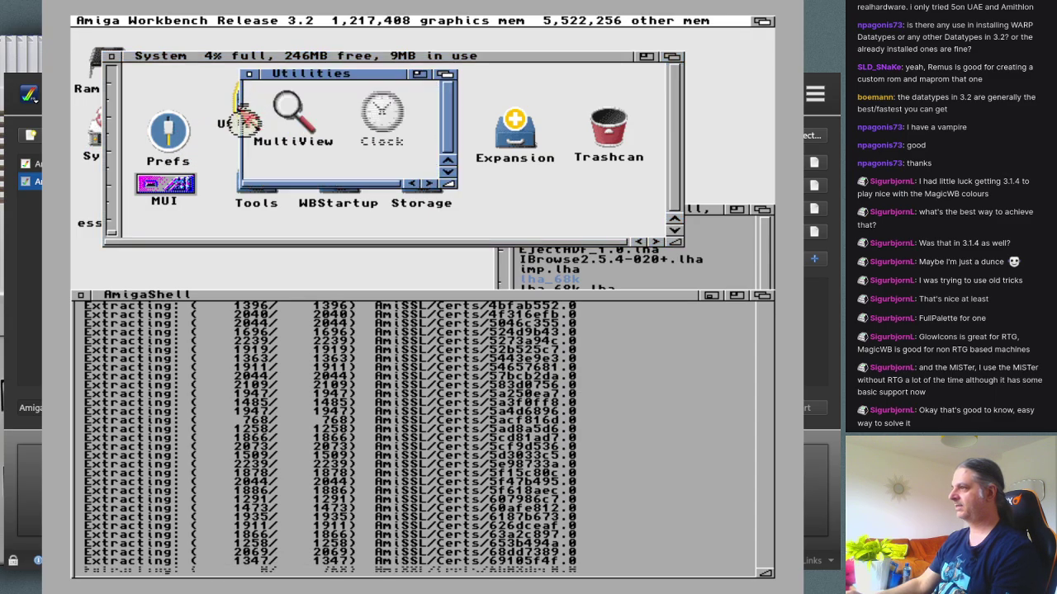
pyautogui.click(249, 74)
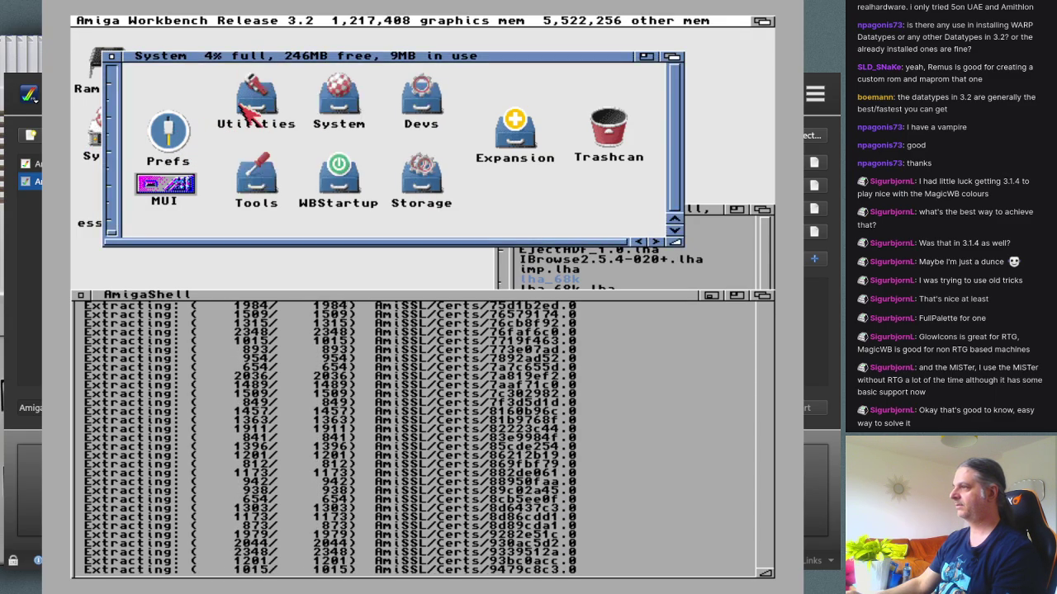
pyautogui.doubleClick(255, 183)
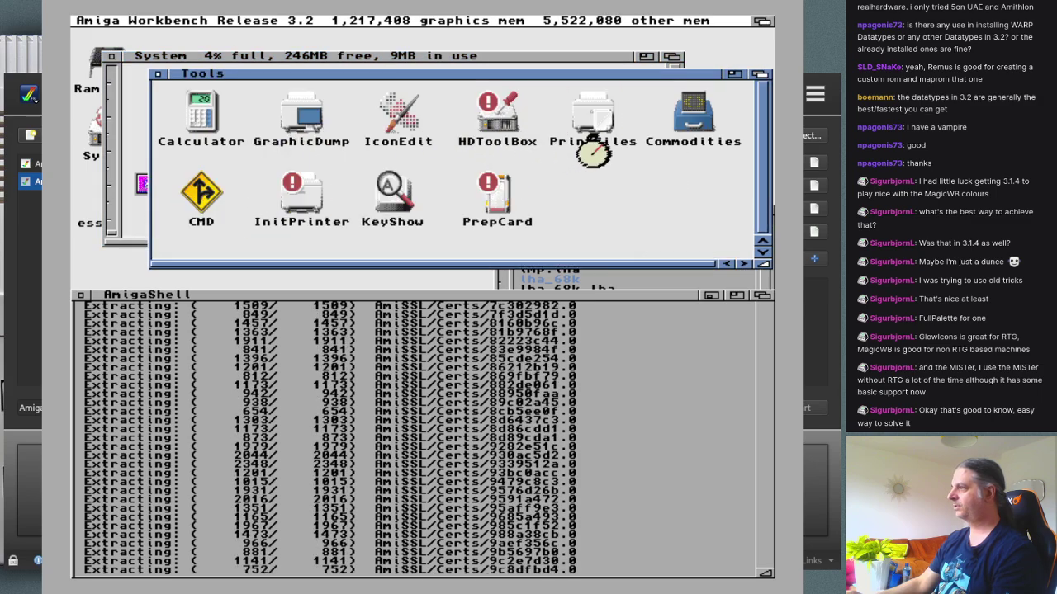
pyautogui.doubleClick(693, 116)
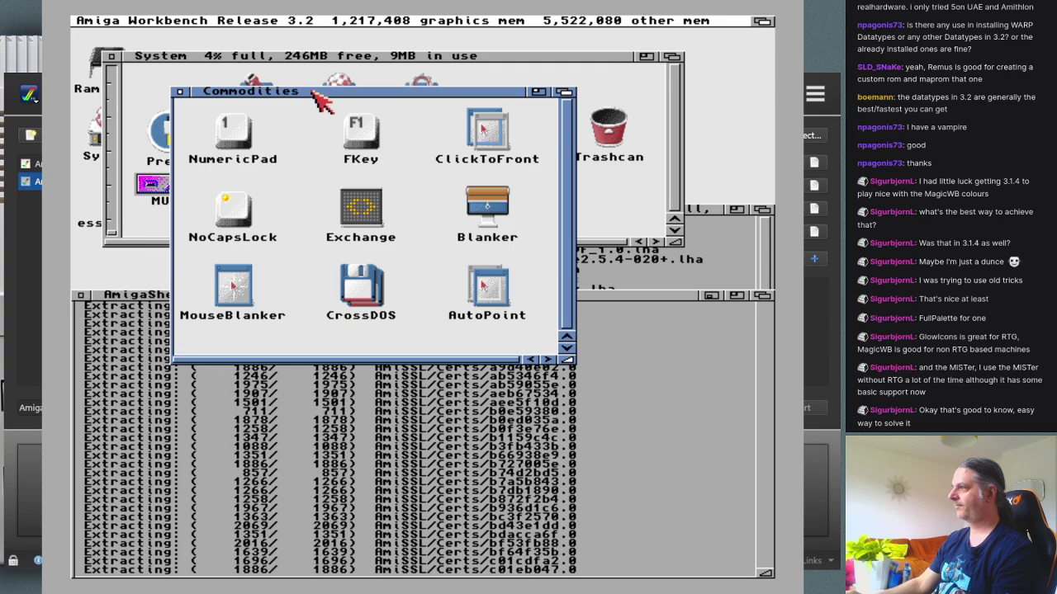
# Step: Move the Commodities window aside and show ClickToFront's icon tool types in an enlarged information window
pyautogui.moveTo(295, 86); pyautogui.dragTo(198, 213)
pyautogui.click(385, 257)
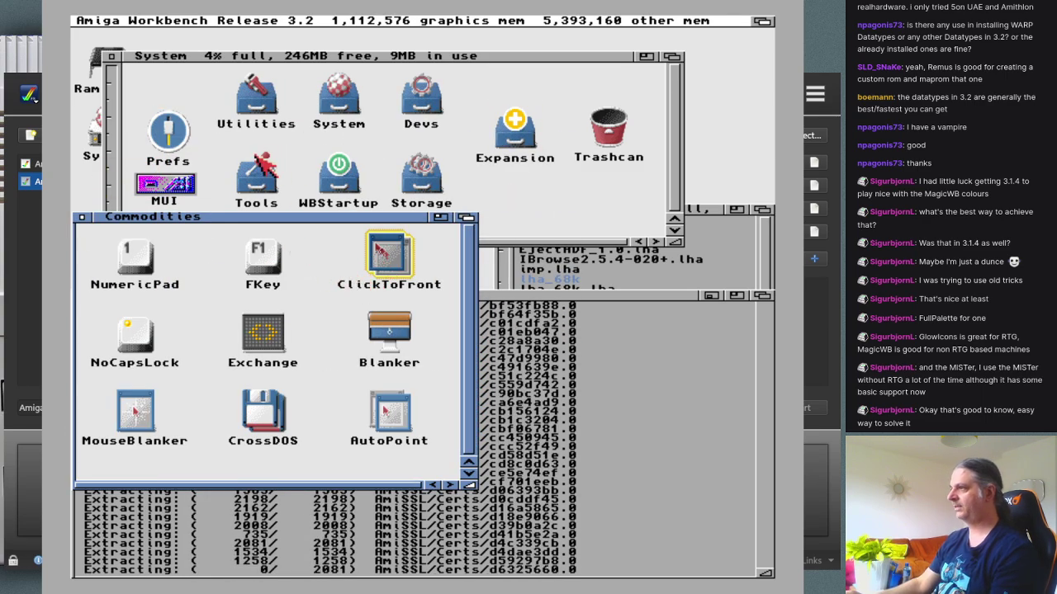
pyautogui.press('super+i')
pyautogui.click(266, 51)
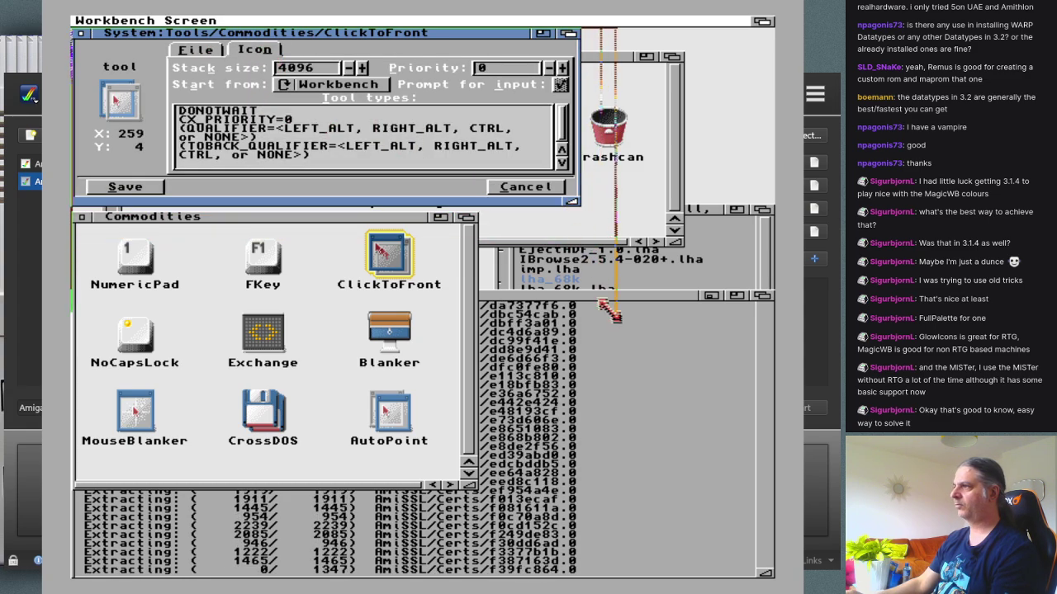
pyautogui.moveTo(618, 353); pyautogui.dragTo(618, 350)
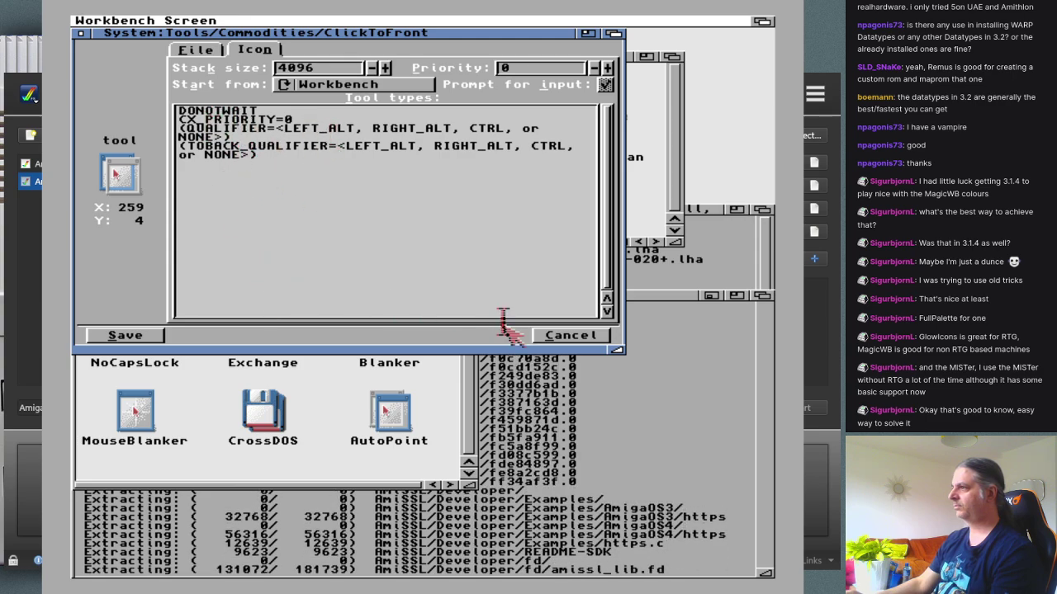
# Step: Move ClickToFront from Commodities into the System drive's WBStartup drawer, and close the WBStartup and System windows
pyautogui.click(568, 335)
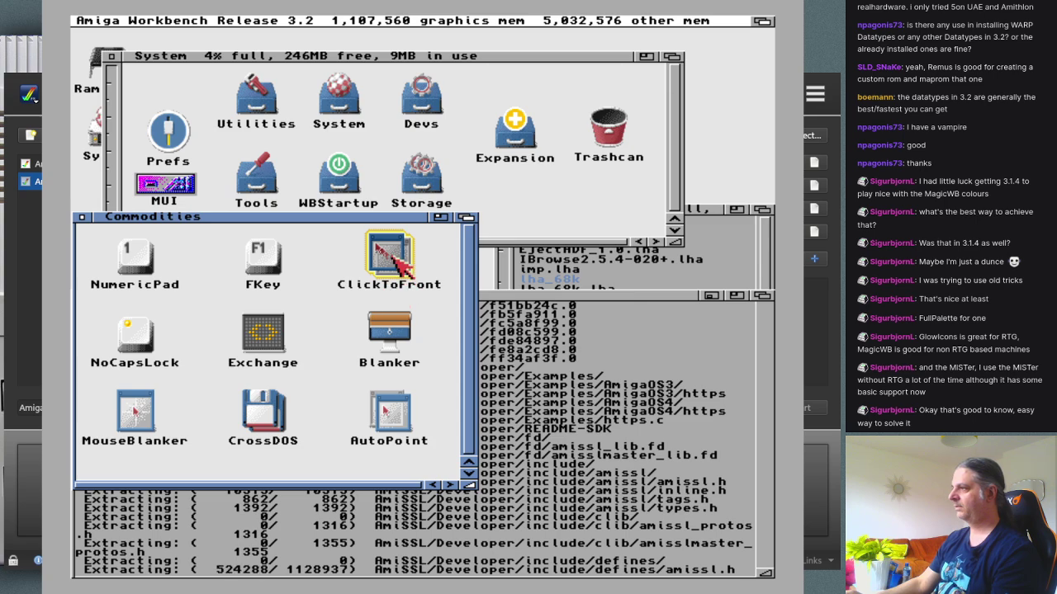
pyautogui.doubleClick(341, 174)
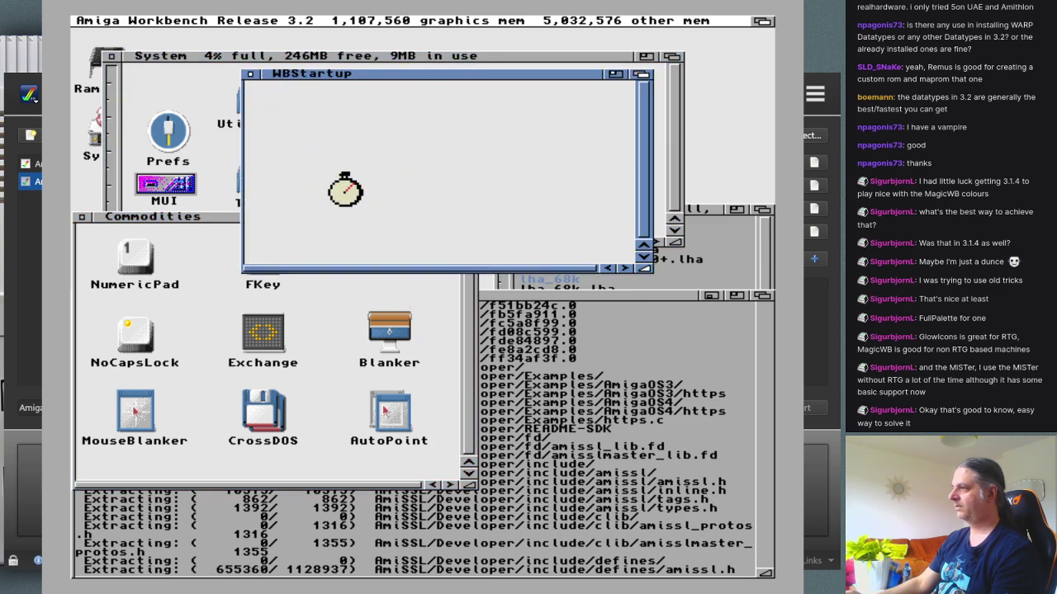
pyautogui.click(566, 267)
pyautogui.click(588, 128)
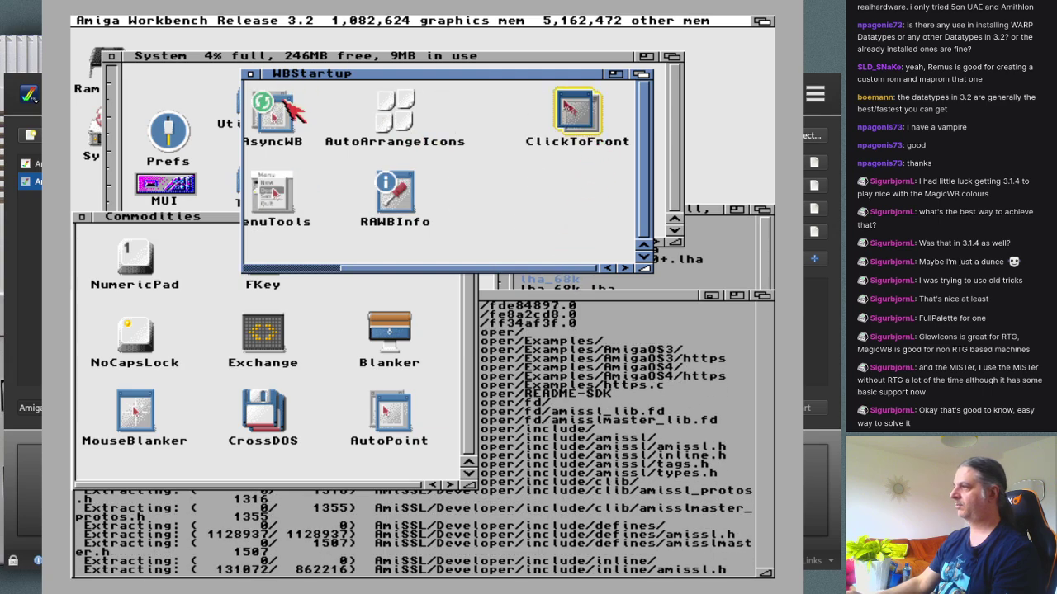
pyautogui.doubleClick(167, 79)
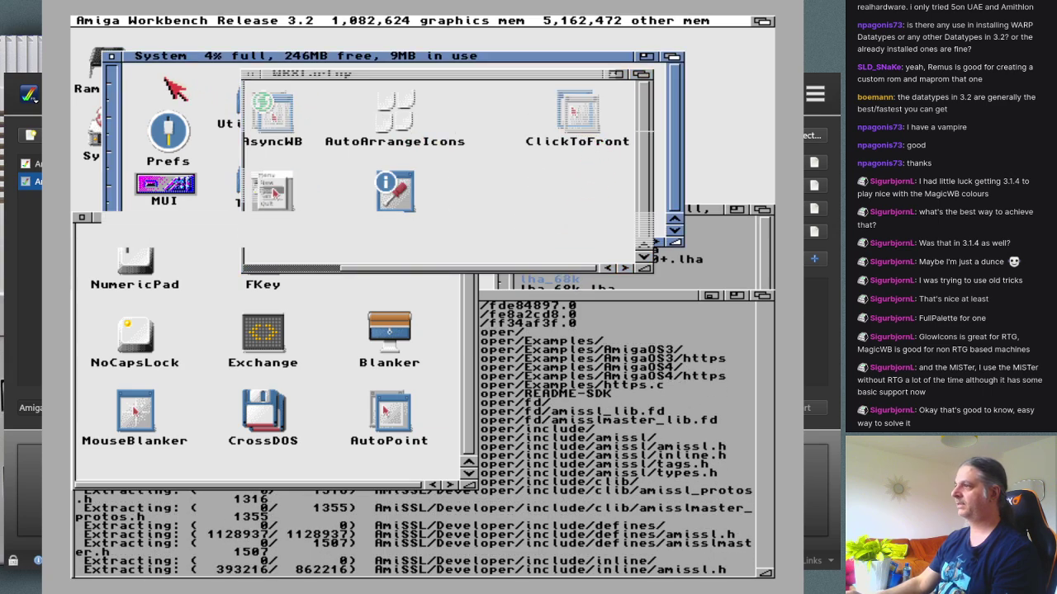
pyautogui.click(355, 264)
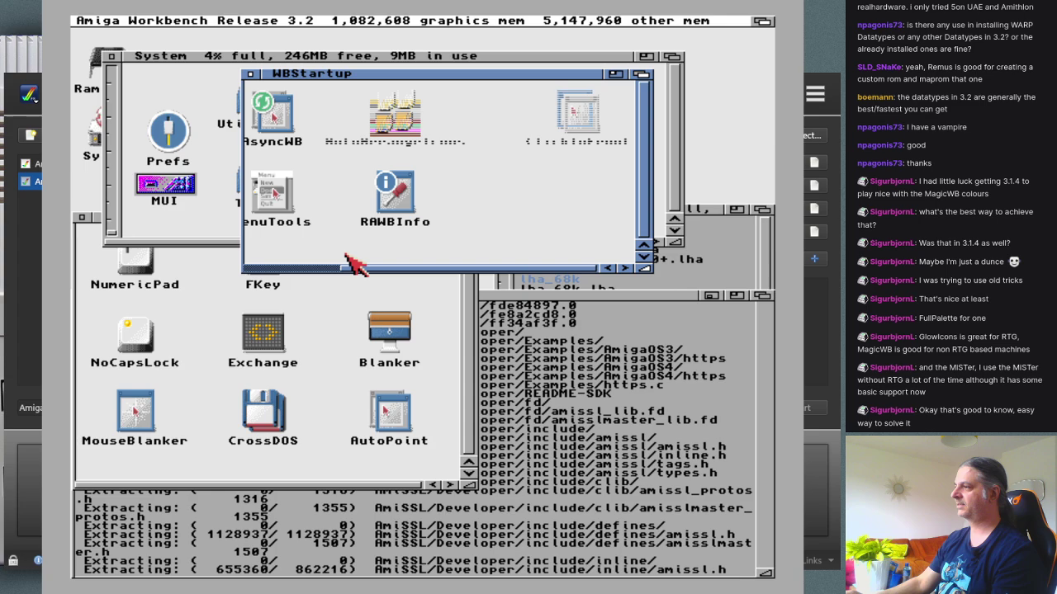
pyautogui.click(250, 75)
pyautogui.click(111, 56)
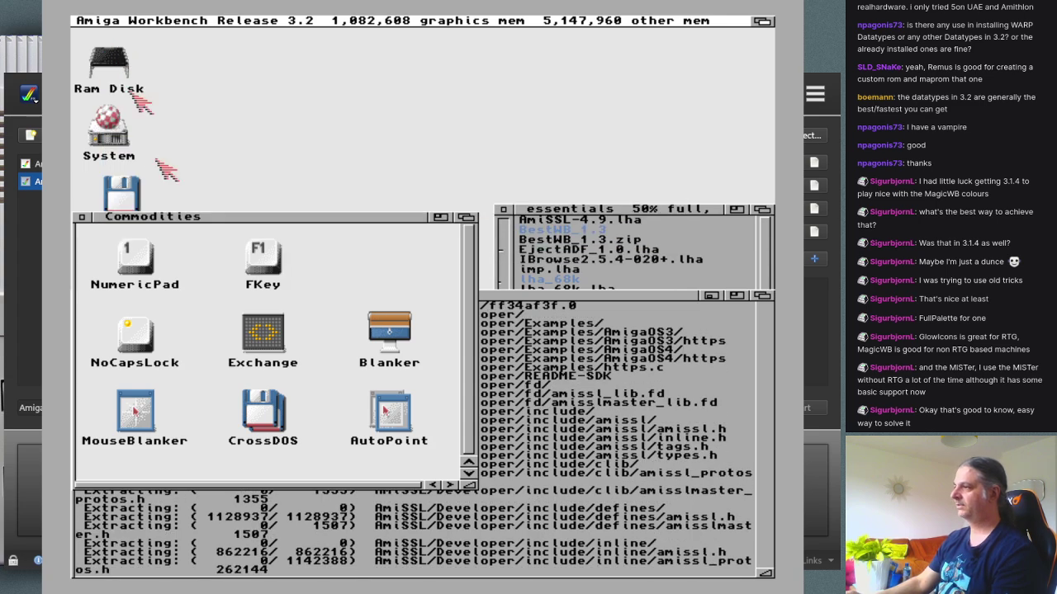
# Step: Start the FKey commodity and define a new key ALT TAB for the Cycle Windows command
pyautogui.click(371, 245)
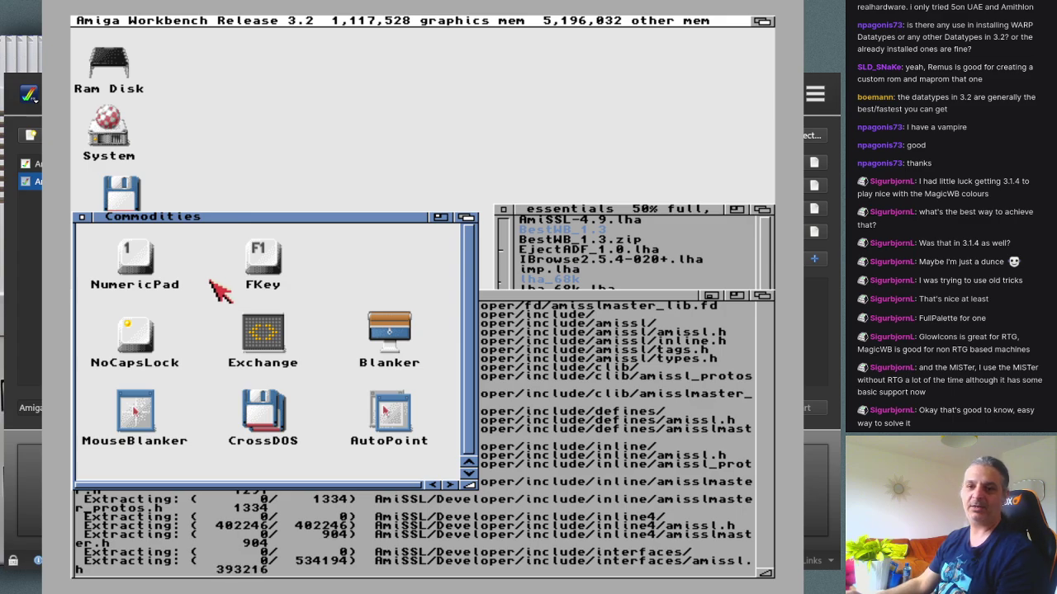
pyautogui.click(260, 271)
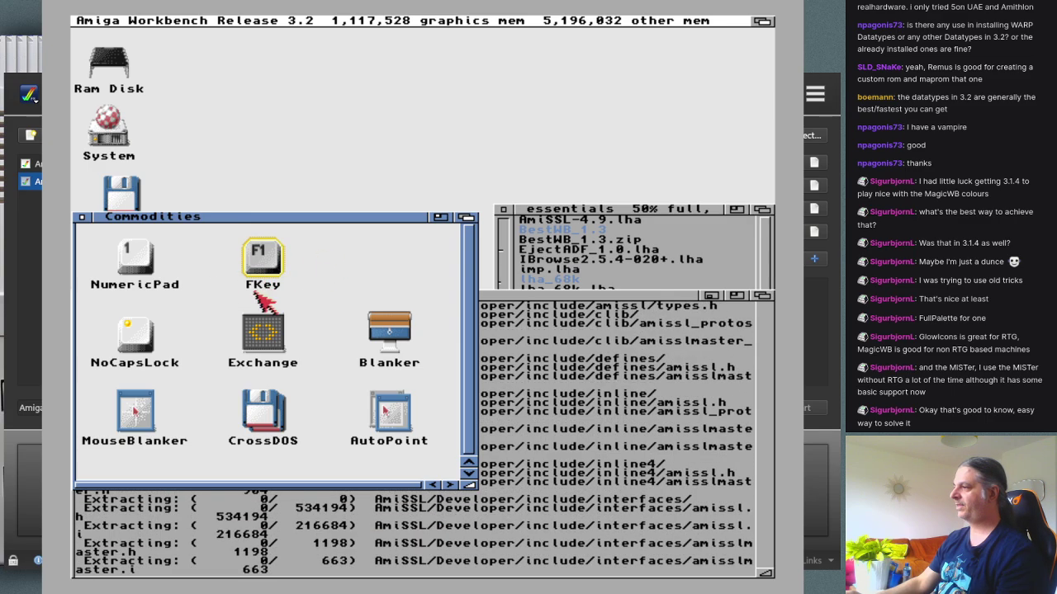
pyautogui.doubleClick(259, 284)
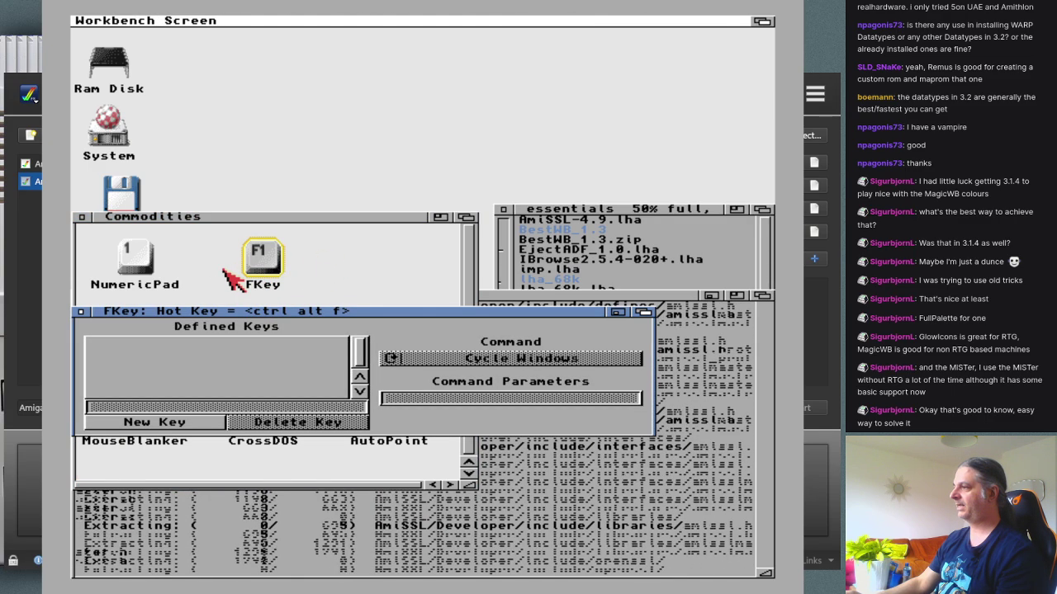
pyautogui.click(151, 423)
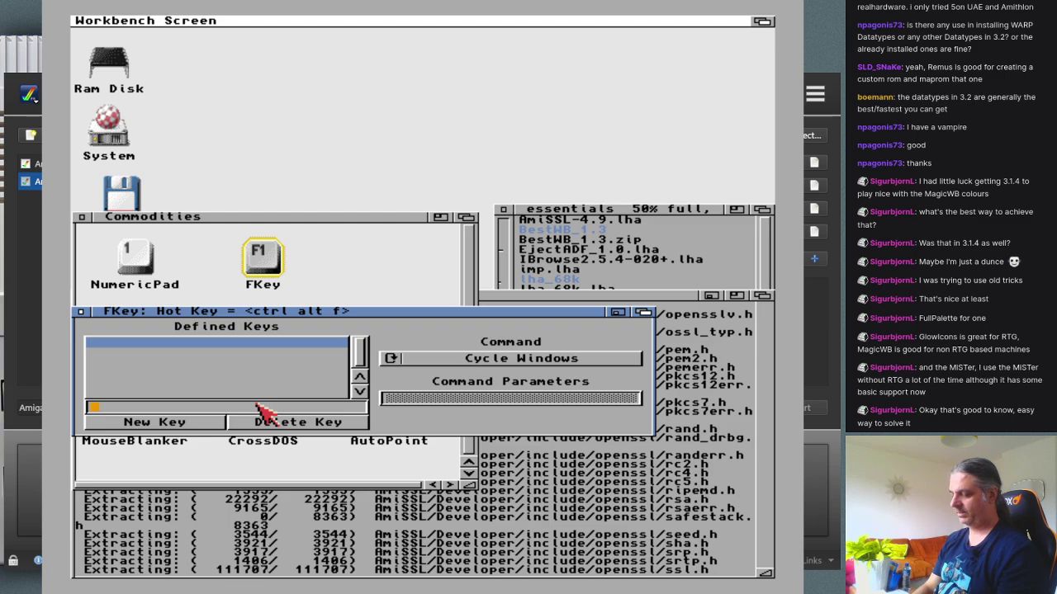
pyautogui.write('ALT')
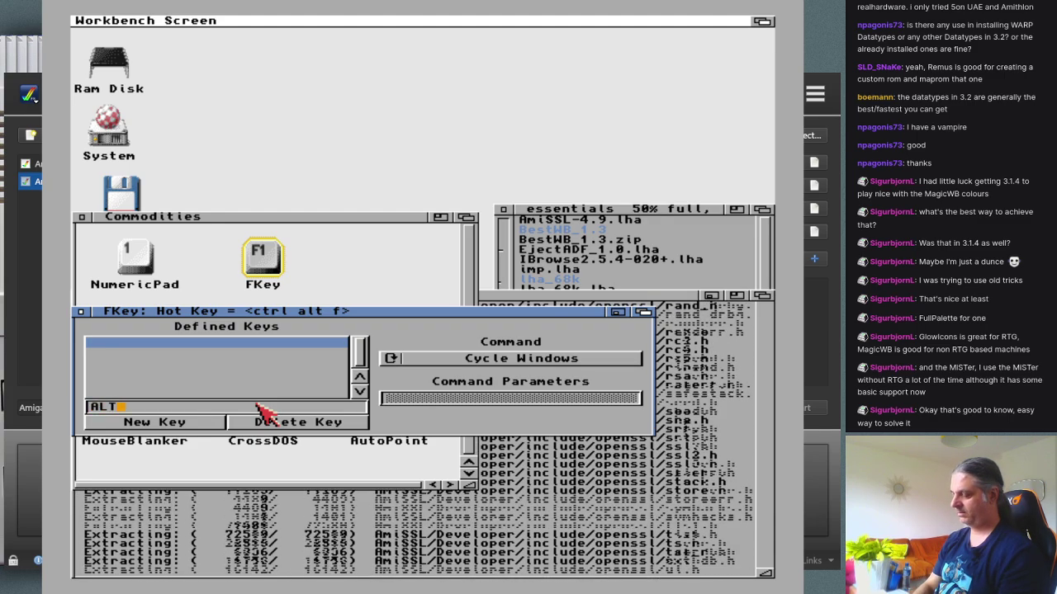
pyautogui.write(' TAB')
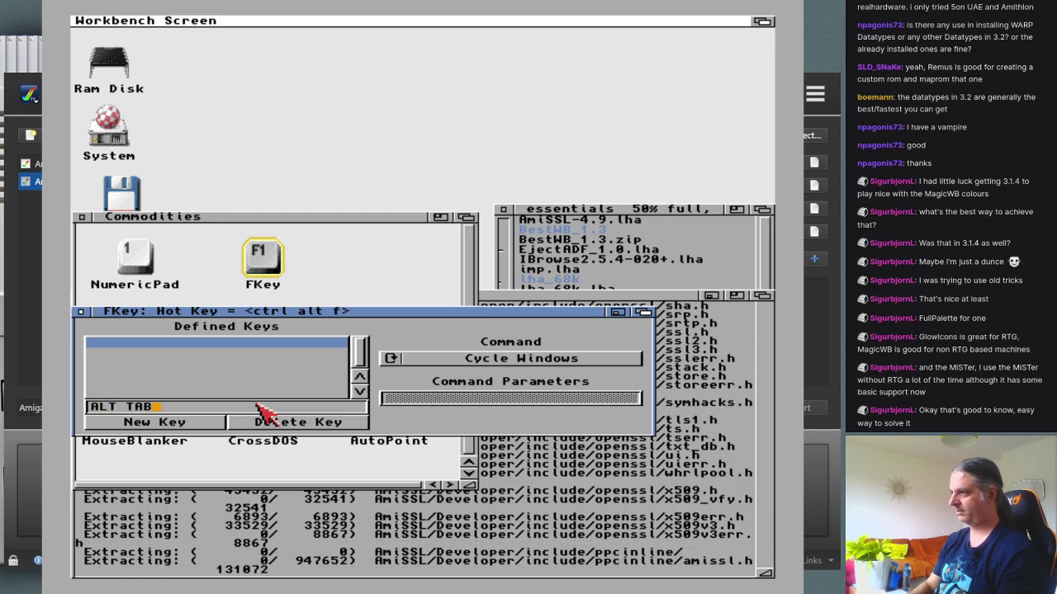
pyautogui.press('Return')
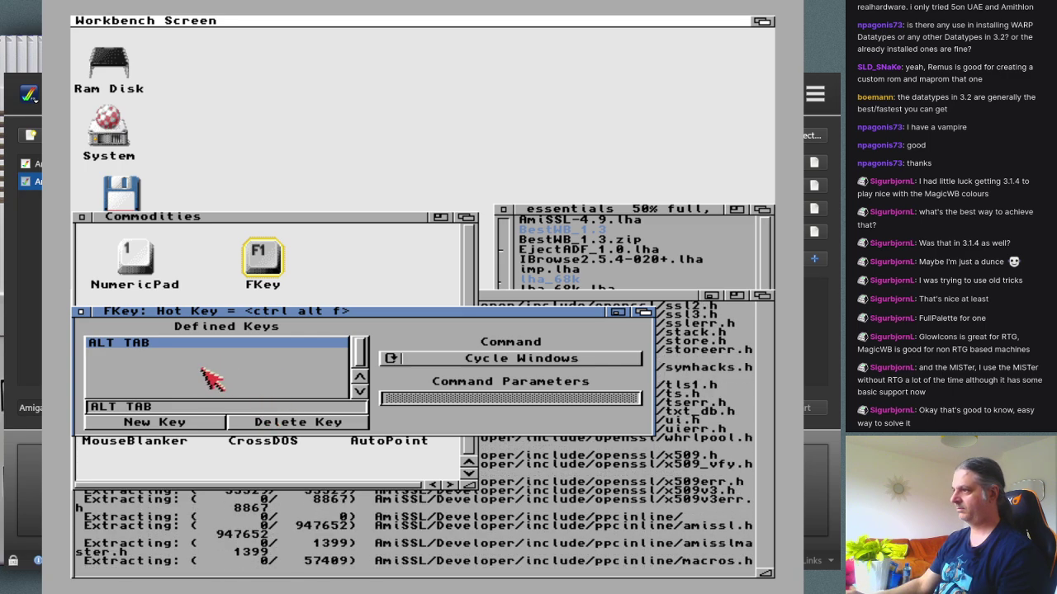
# Step: Change the defined key for Cycle Windows to RAMIGA TAB
pyautogui.click(188, 420)
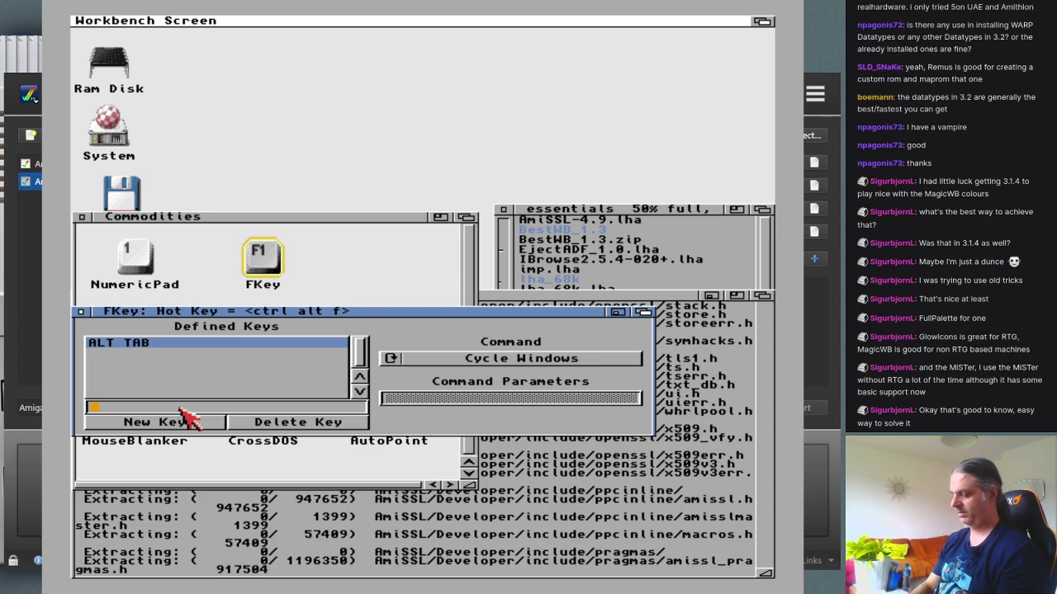
pyautogui.write('RAMIGA TAB')
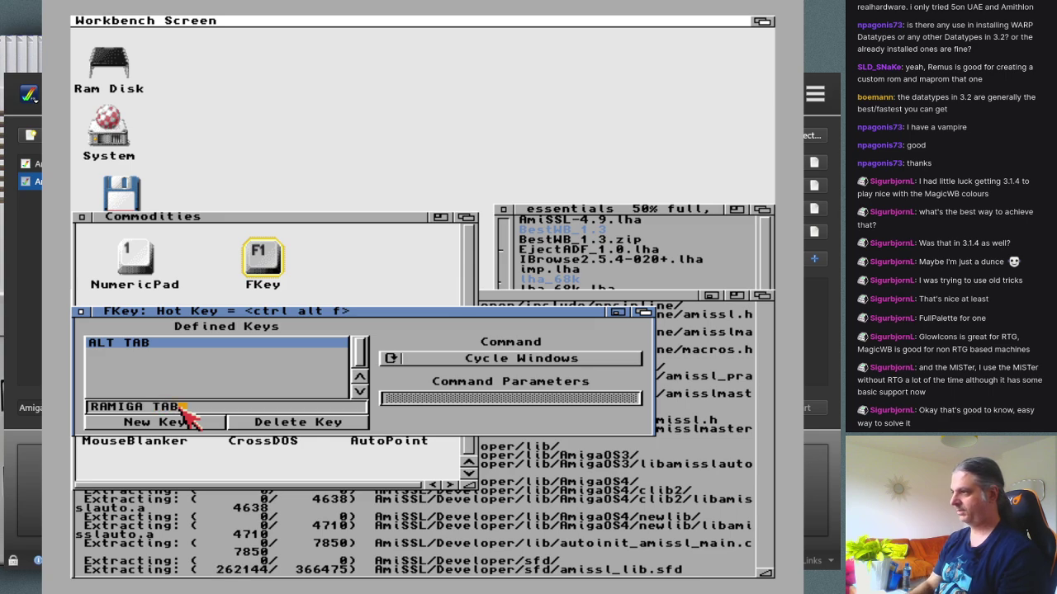
pyautogui.press('Return')
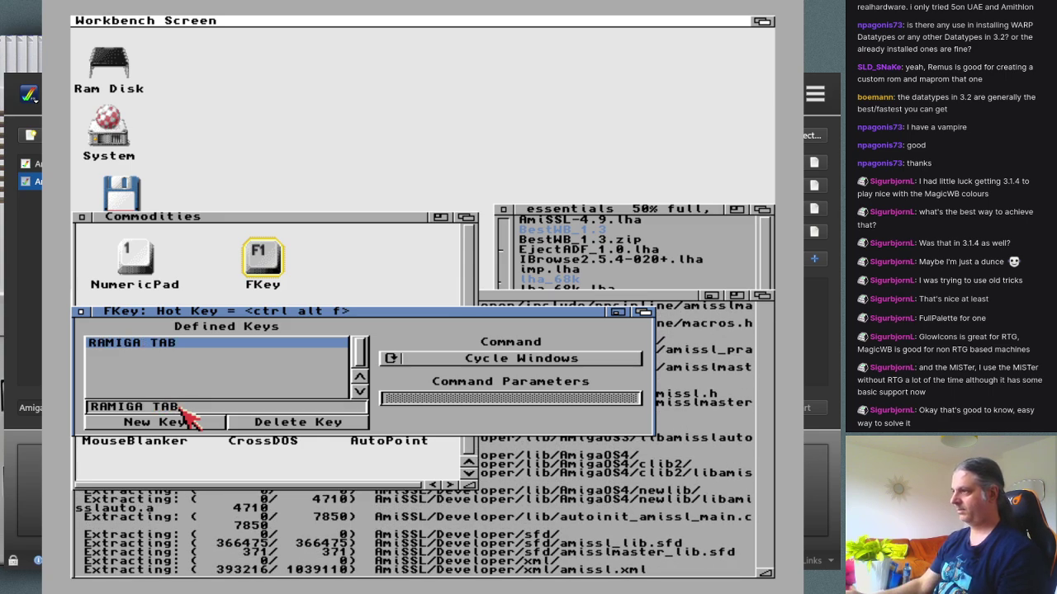
# Step: Move the FKey window clear of the Commodities icons and change the Cycle Windows key to CTRL W
pyautogui.moveTo(307, 320); pyautogui.dragTo(349, 70)
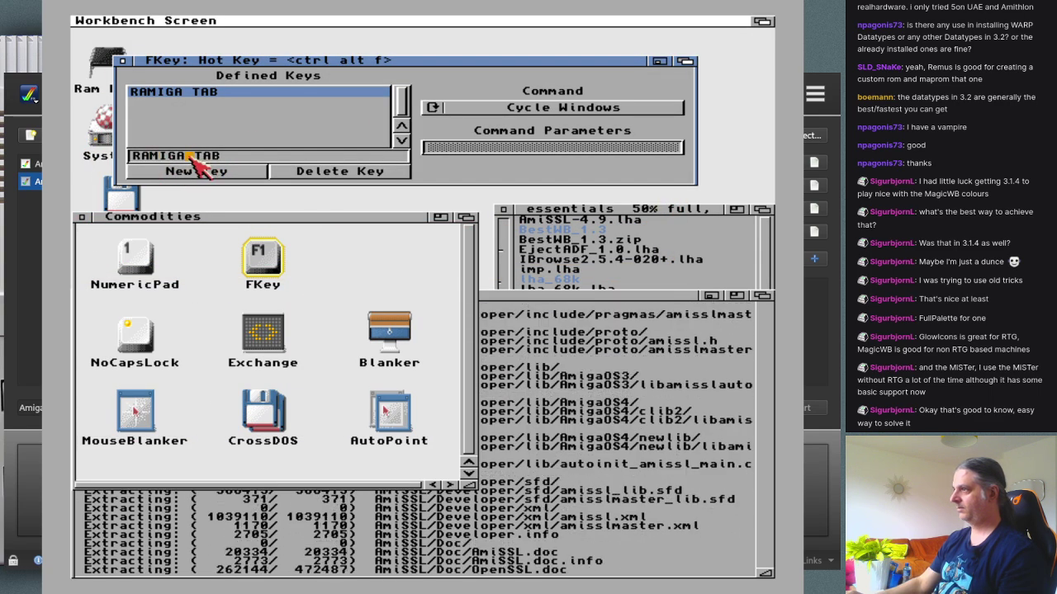
pyautogui.click(248, 165)
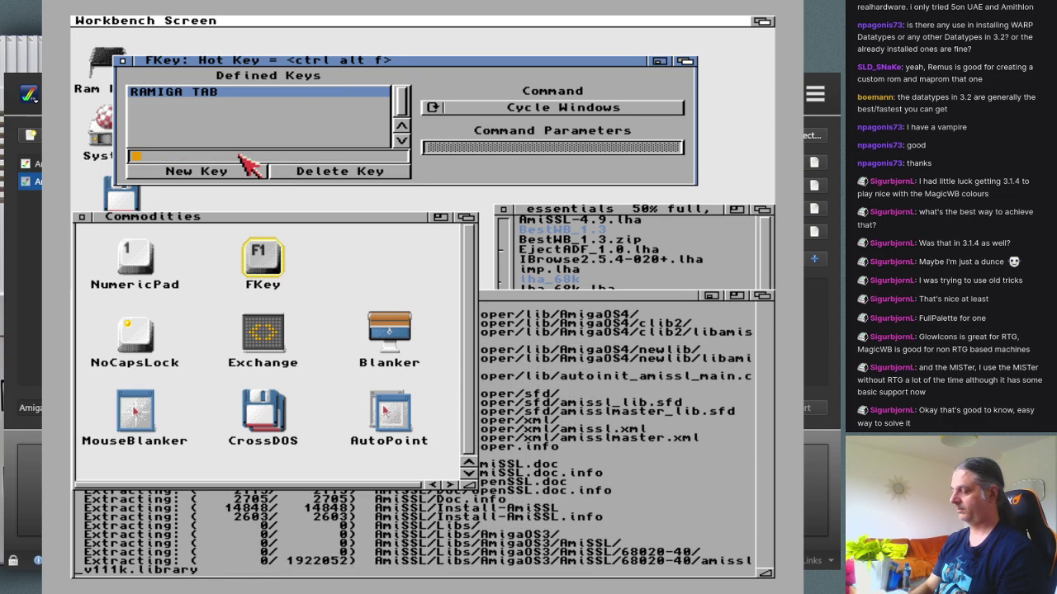
pyautogui.write('CTRL W')
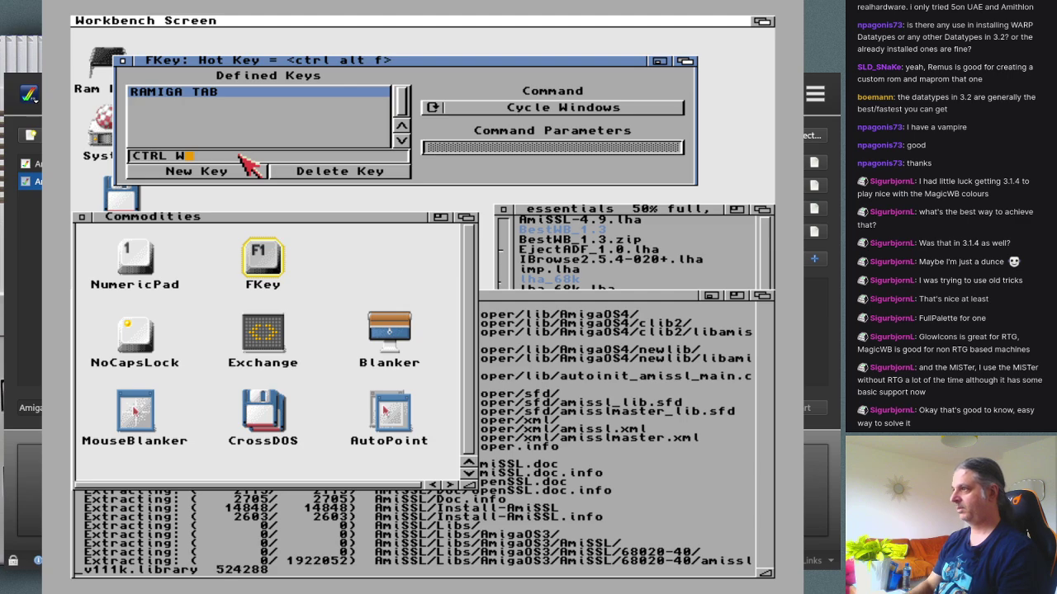
pyautogui.press('Return')
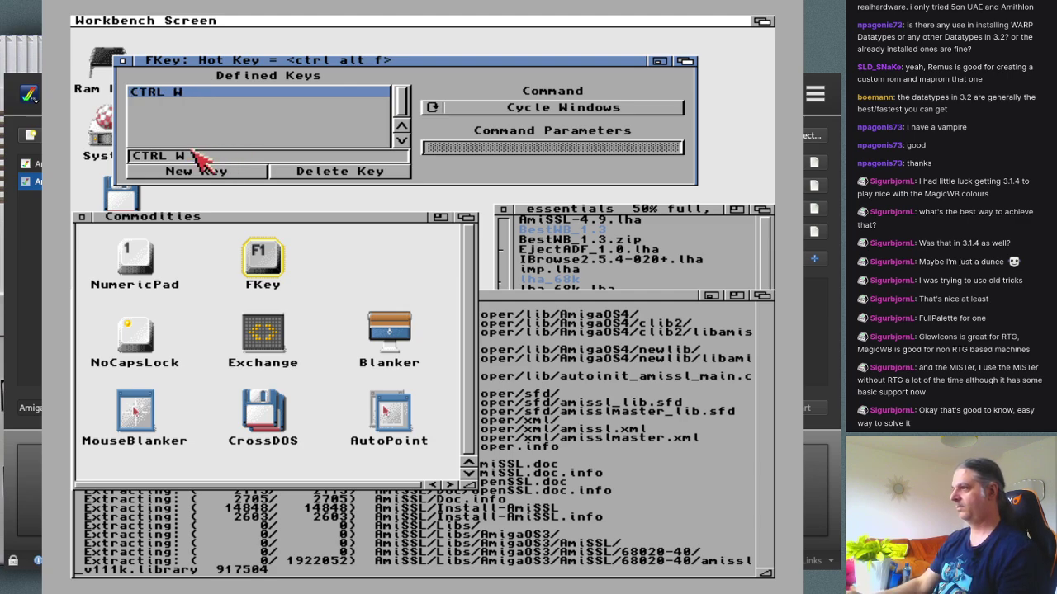
# Step: Move the Commodities window up to uncover the shell output, and activate the shell window
pyautogui.click(291, 221)
pyautogui.moveTo(290, 221); pyautogui.dragTo(294, 87)
pyautogui.click(473, 505)
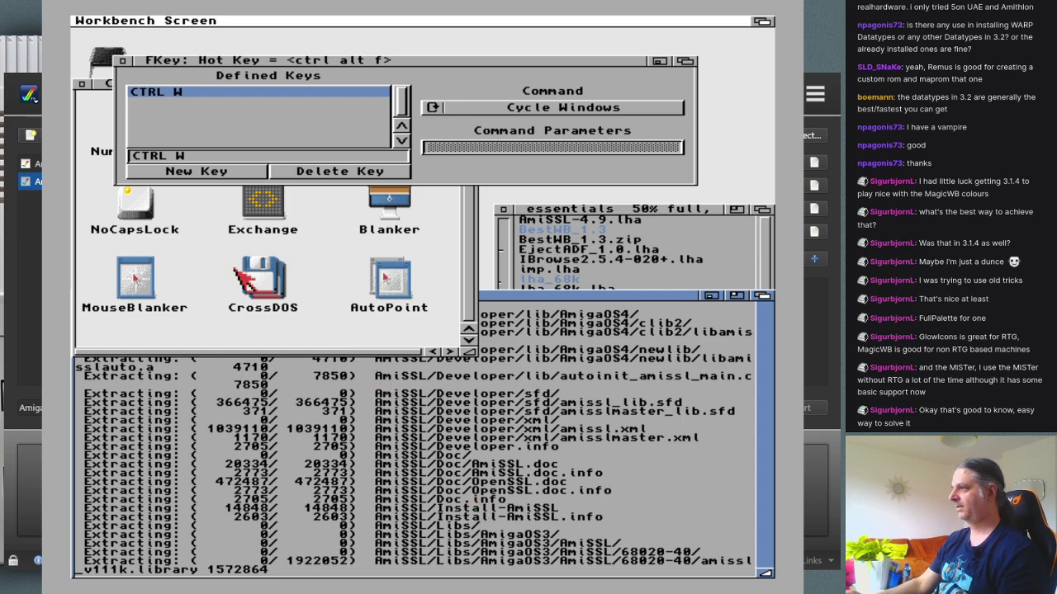
# Step: Read FKey's help page on its function and CX_ options, and close it
pyautogui.click(330, 59)
pyautogui.rightClick(116, 20)
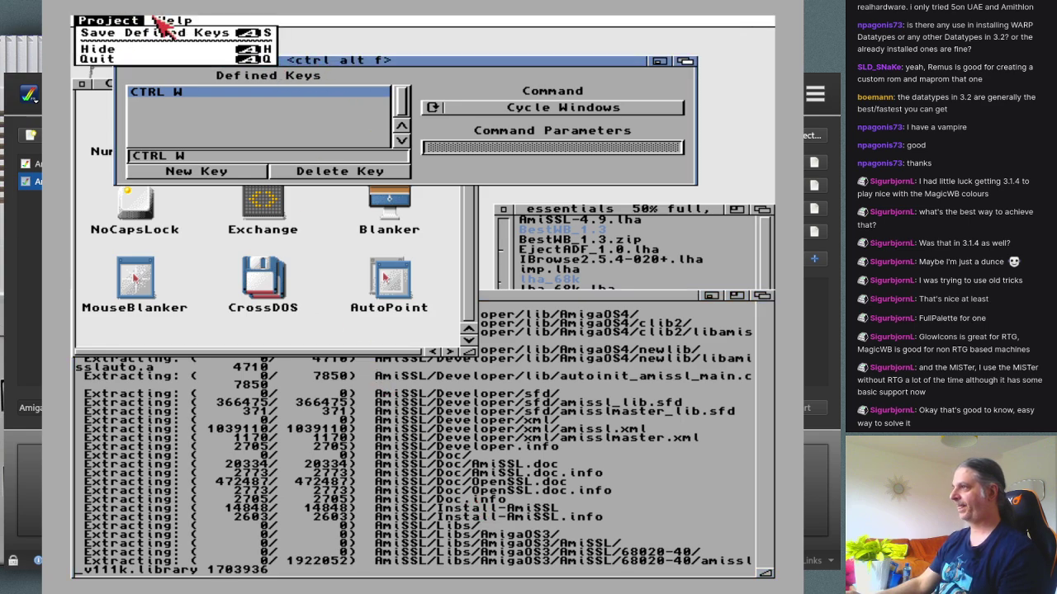
pyautogui.click(178, 33)
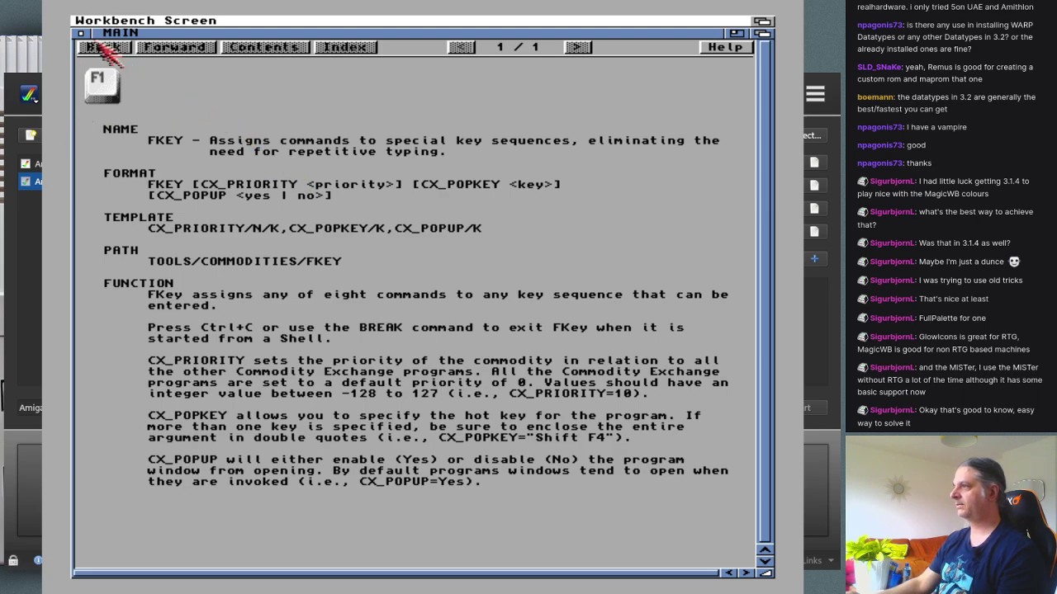
pyautogui.click(81, 33)
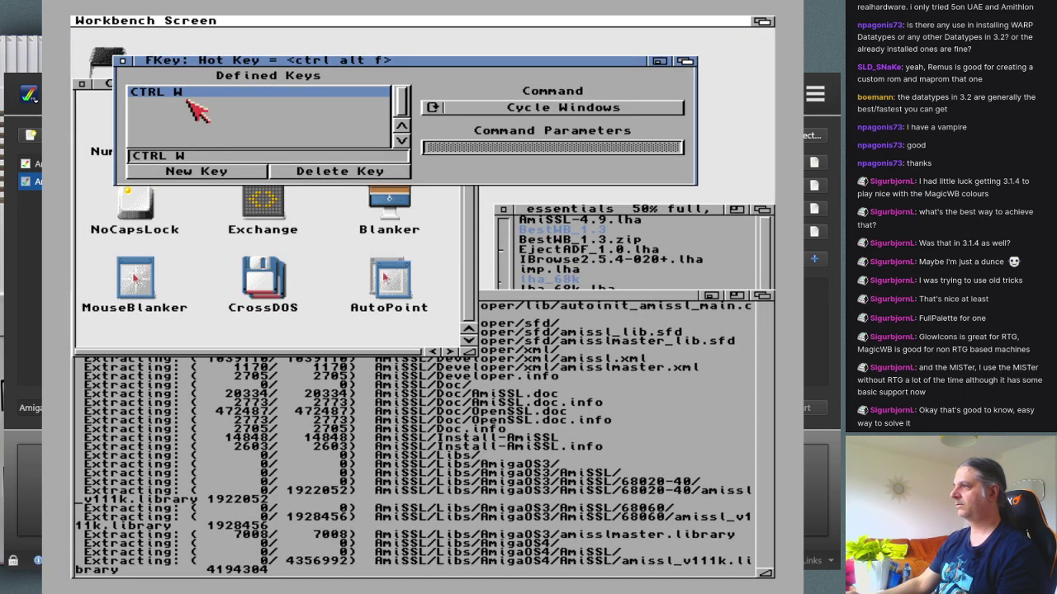
# Step: Try CTRL 1 as the Cycle Windows key, and set the key to lowercase CTRL w
pyautogui.click(217, 156)
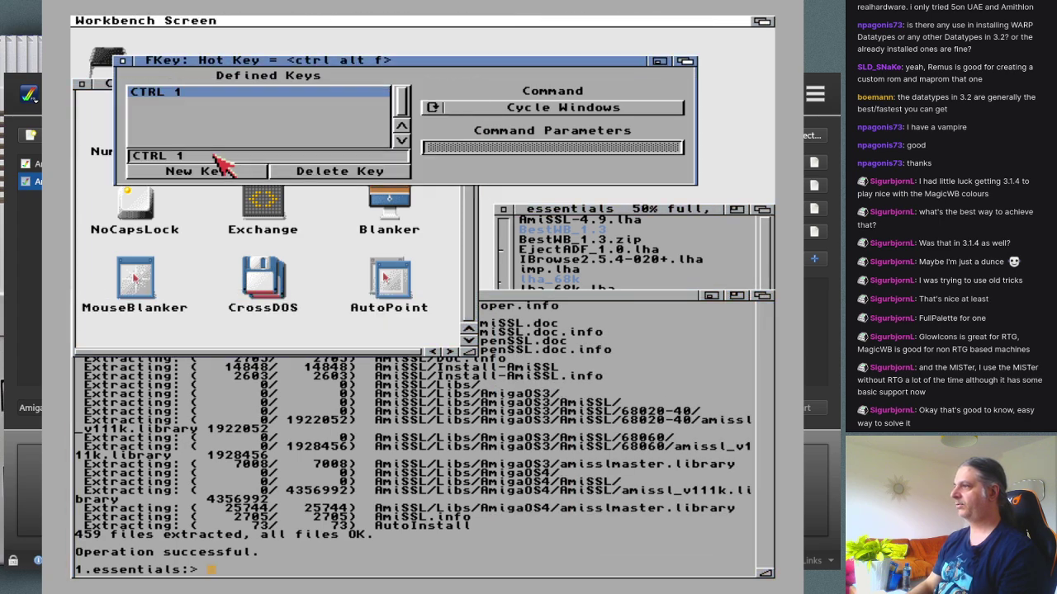
pyautogui.click(215, 155)
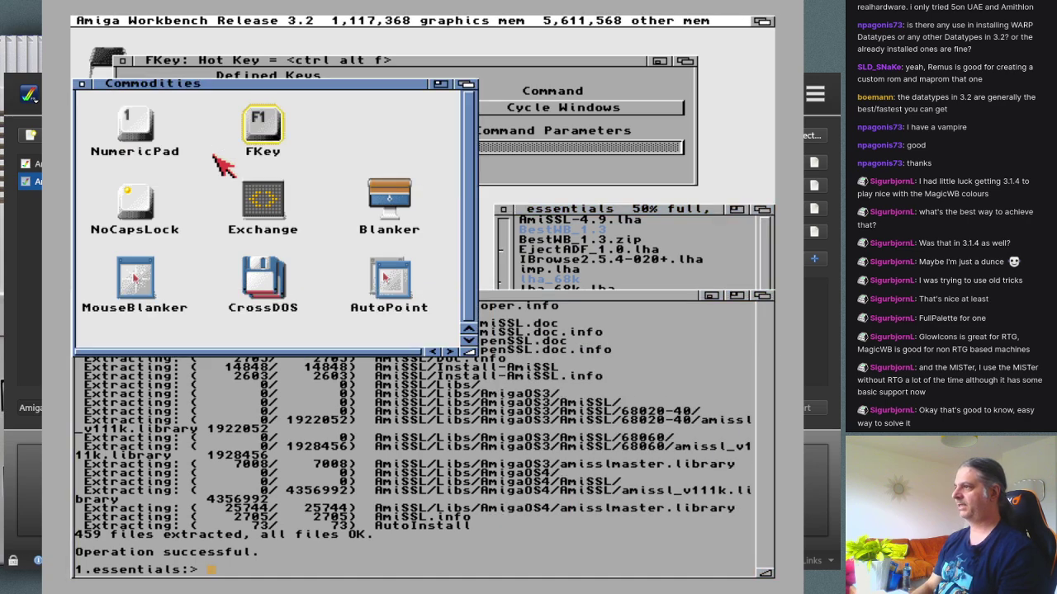
pyautogui.hotkey('ctrl', 'w')
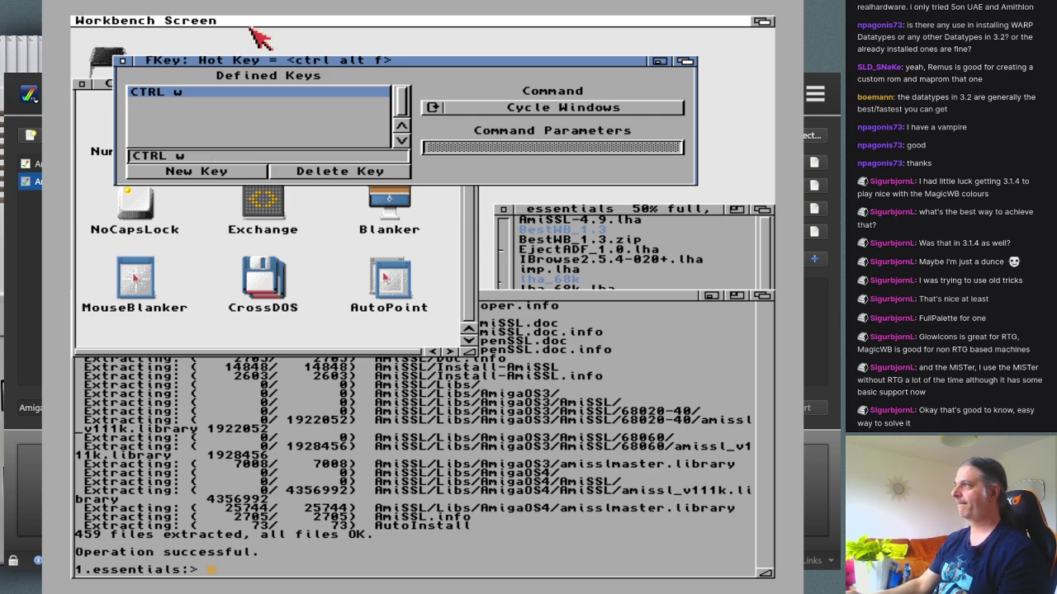
# Step: Test the CTRL w hotkey by cycling repeatedly through the open windows
pyautogui.click(162, 156)
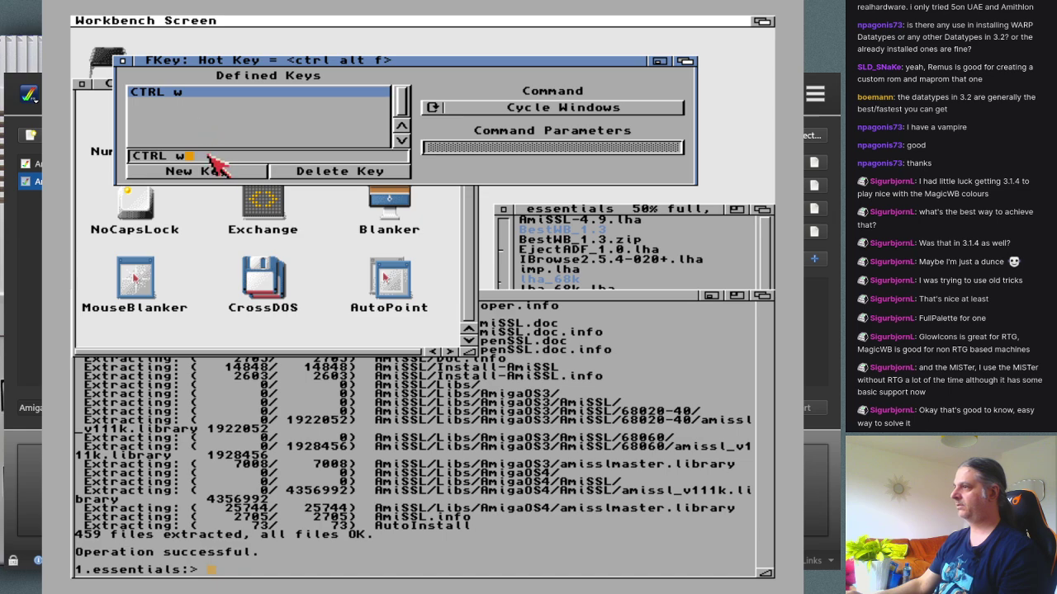
pyautogui.hotkey('ctrl', 'w')
pyautogui.hotkey('ctrl', 'w')
pyautogui.hotkey('ctrl', 'w')
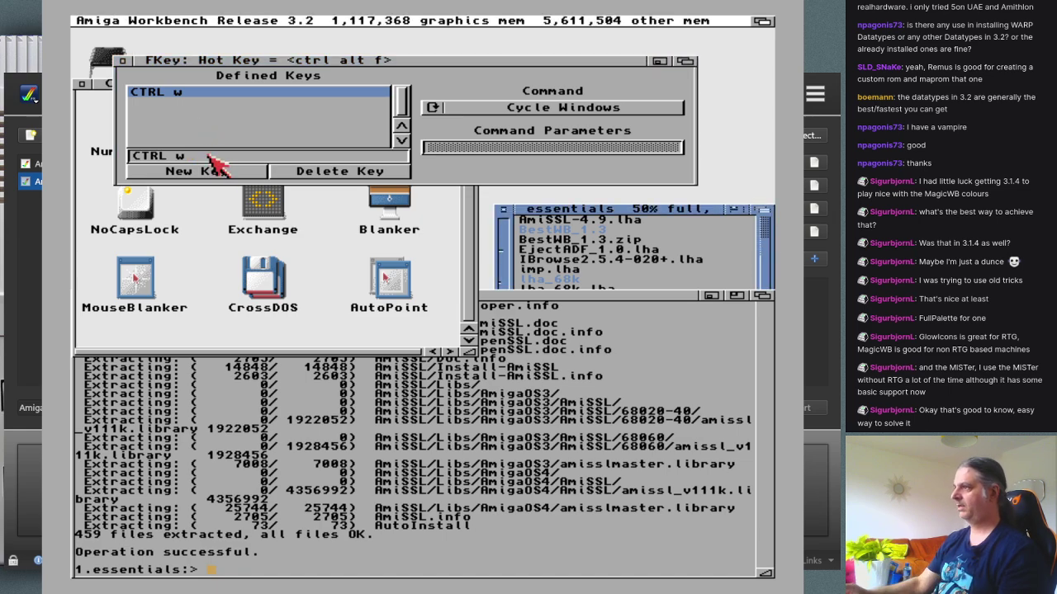
pyautogui.hotkey('ctrl', 'w')
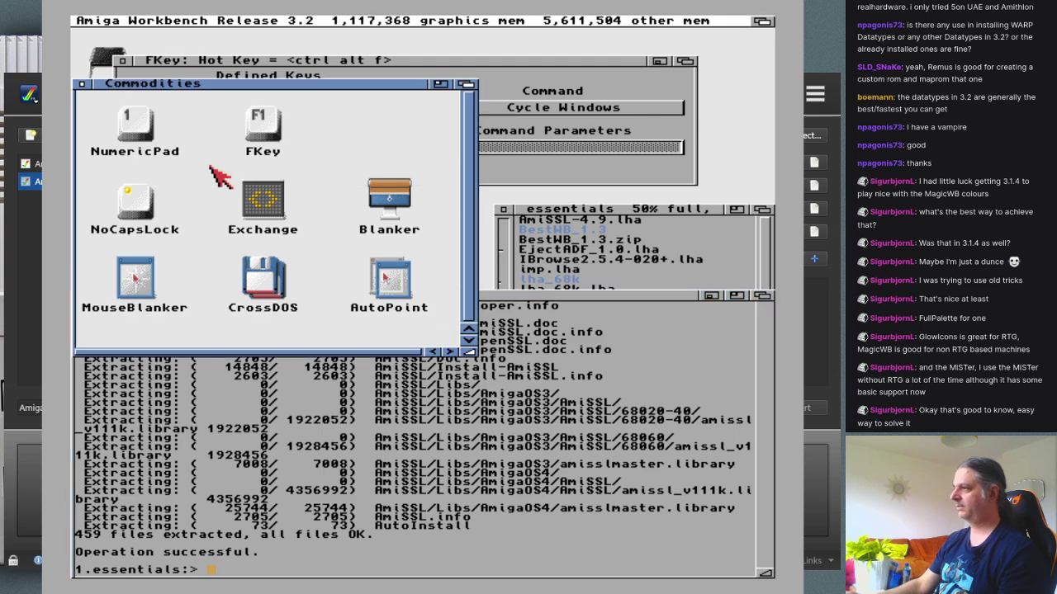
pyautogui.hotkey('ctrl', 'w')
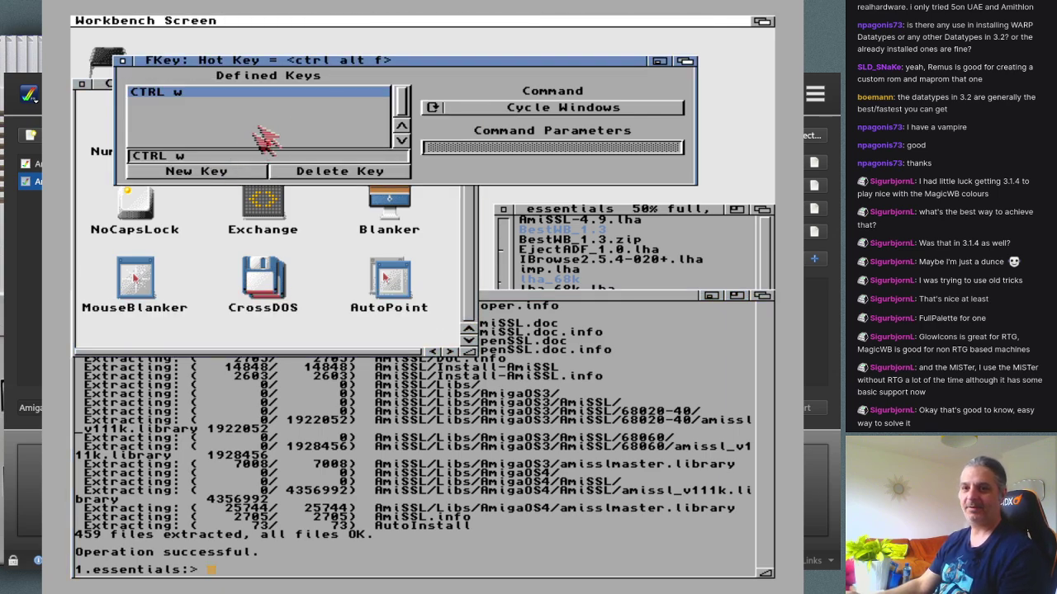
# Step: Close the FKey window and show the tool types of FKey's icon in its information window
pyautogui.click(124, 61)
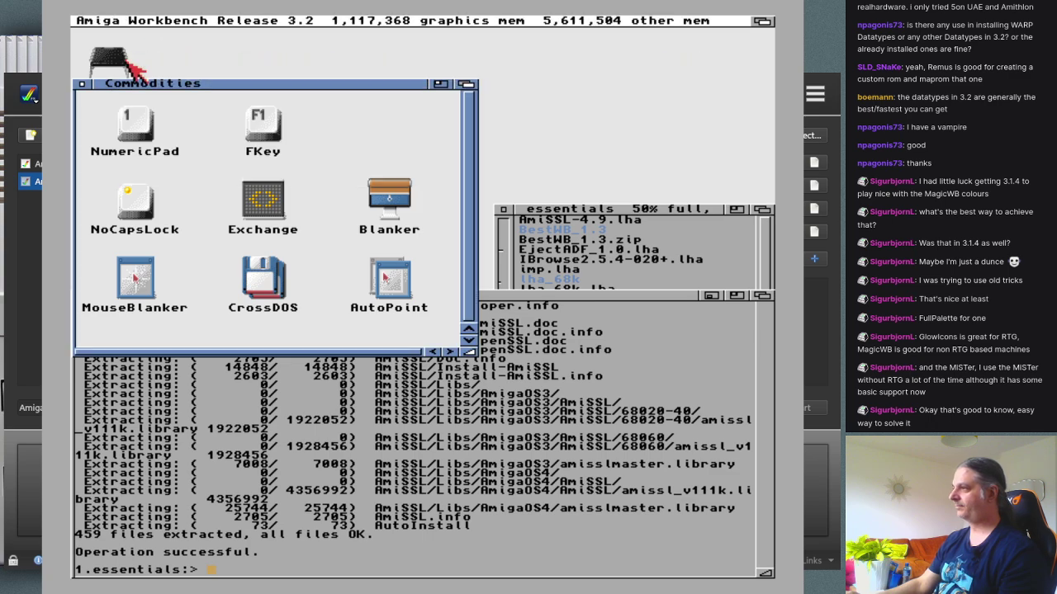
pyautogui.click(280, 132)
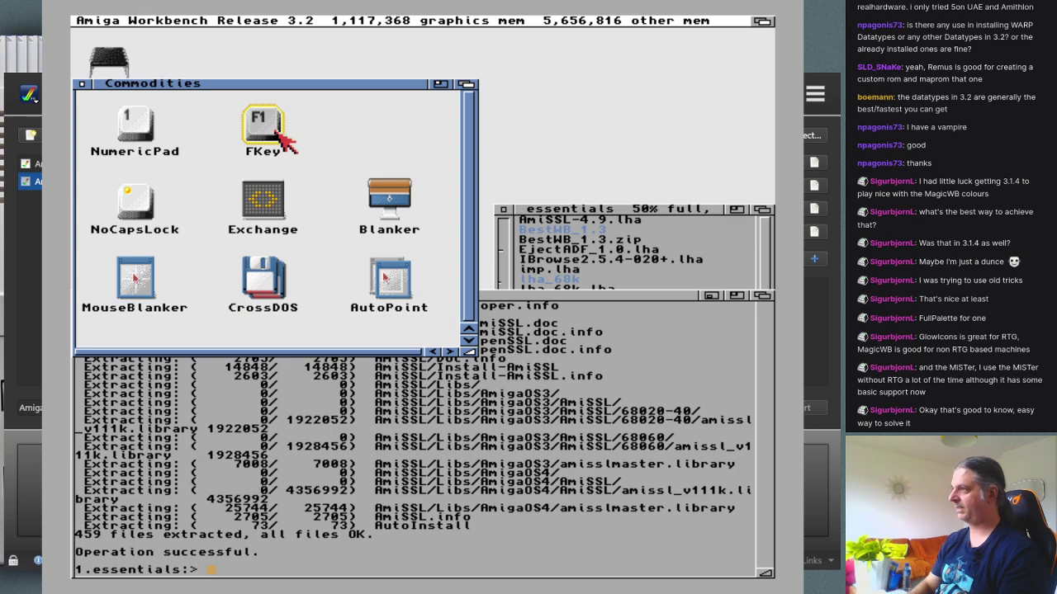
pyautogui.press('super+i')
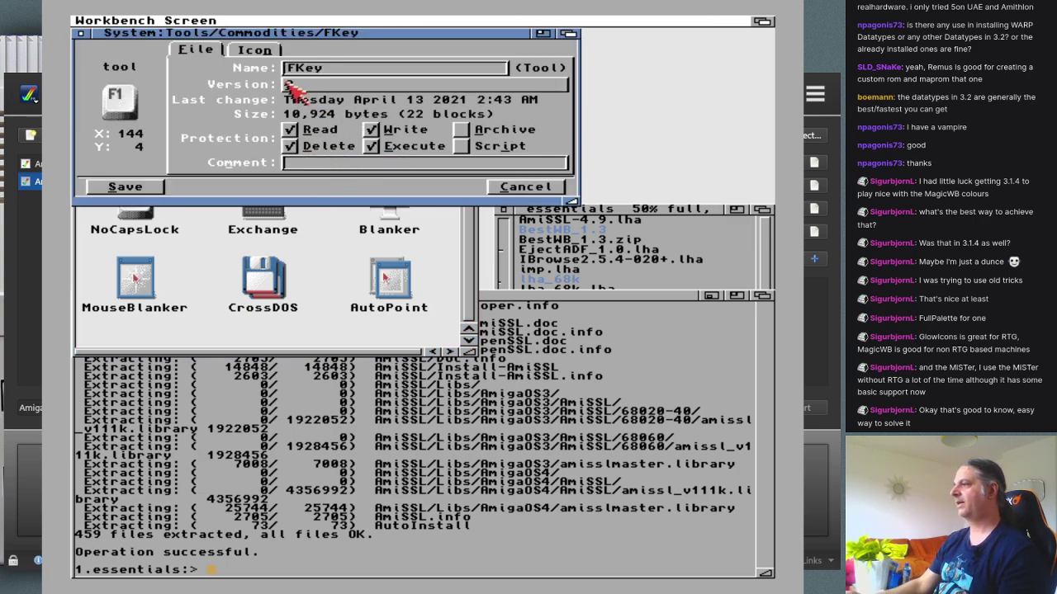
pyautogui.click(254, 50)
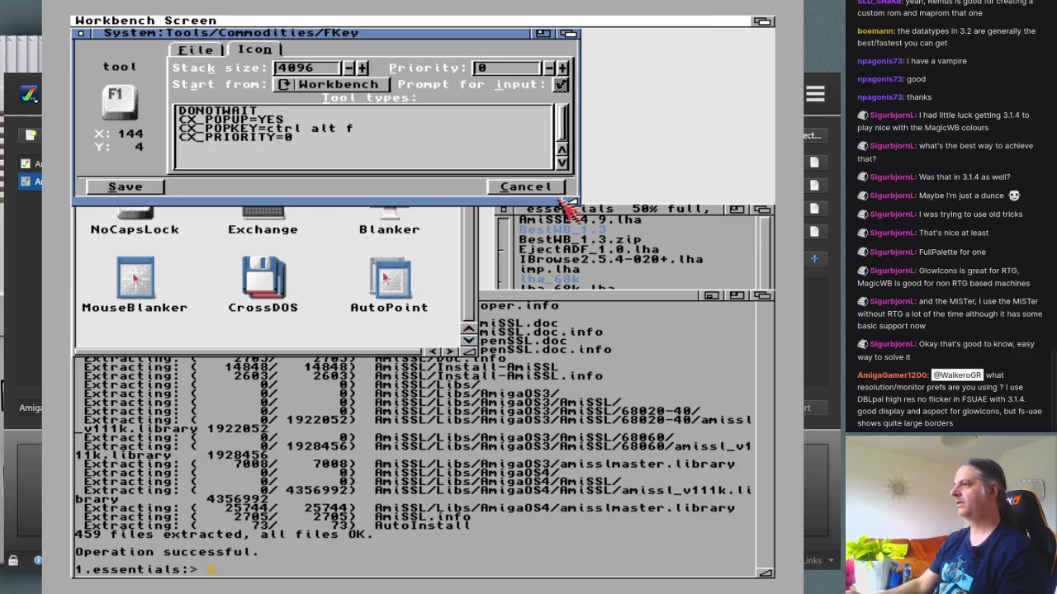
# Step: Enlarge FKey's information window to read its tool types, cancel it without saving, and close the Commodities drawer
pyautogui.moveTo(569, 202); pyautogui.dragTo(687, 292)
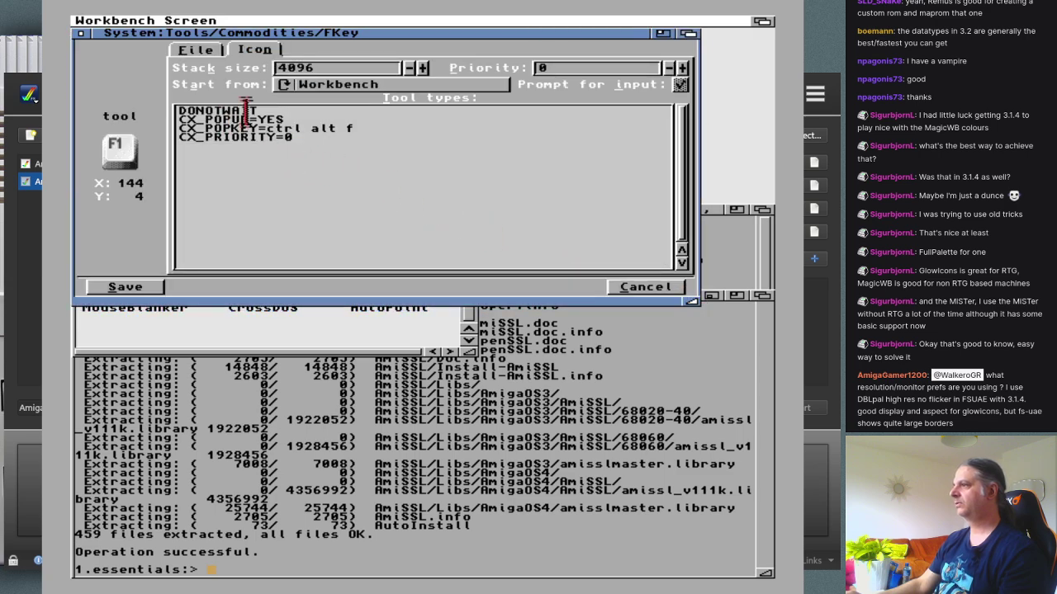
pyautogui.click(625, 287)
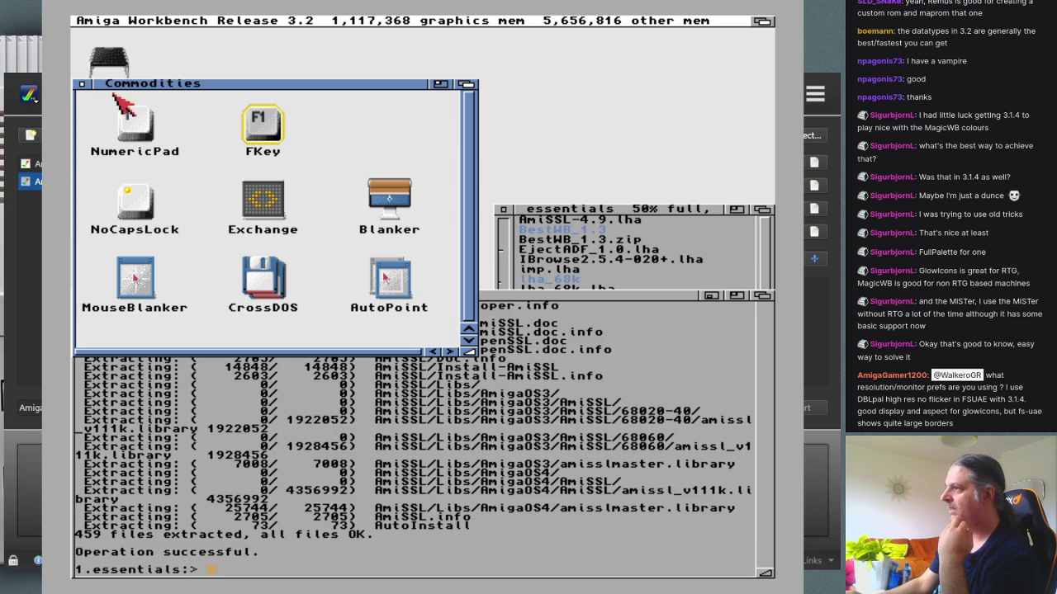
pyautogui.click(82, 83)
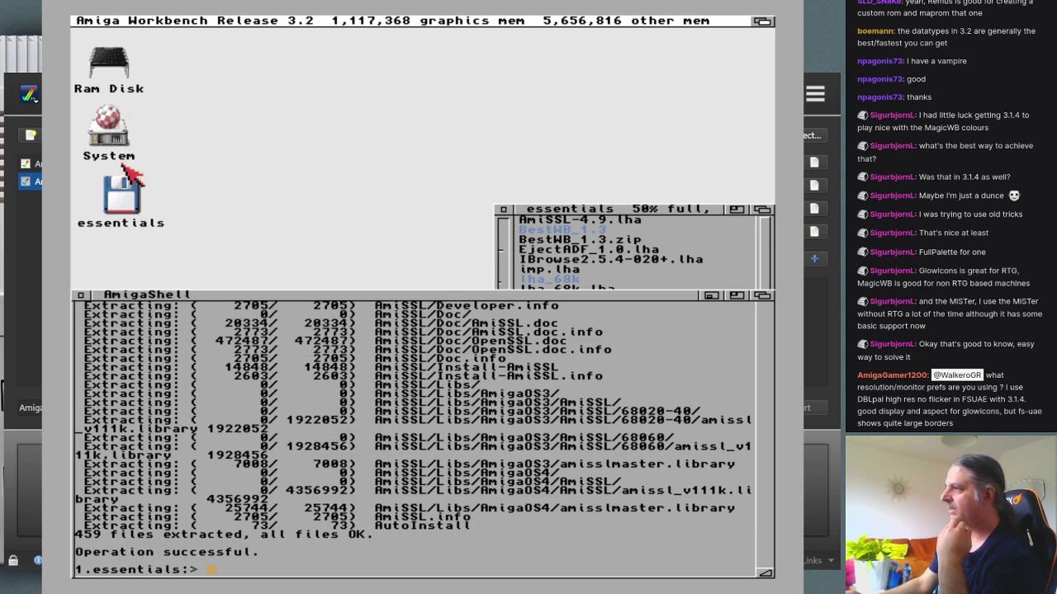
# Step: Check the Workbench display mode in the ScreenMode preferences, cancel without changes, and close the Prefs and System drawers
pyautogui.doubleClick(112, 132)
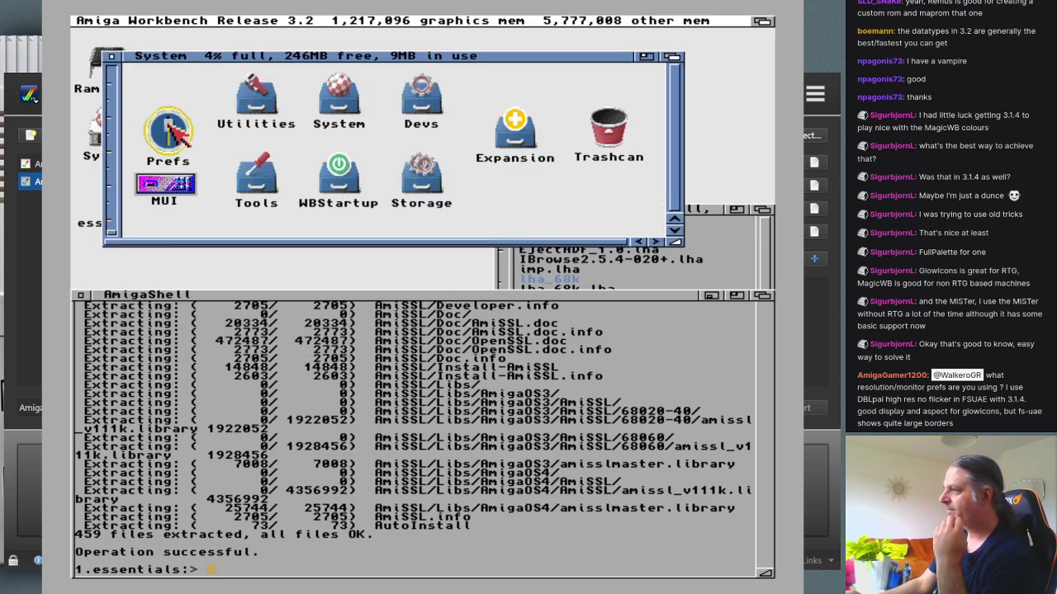
pyautogui.doubleClick(167, 132)
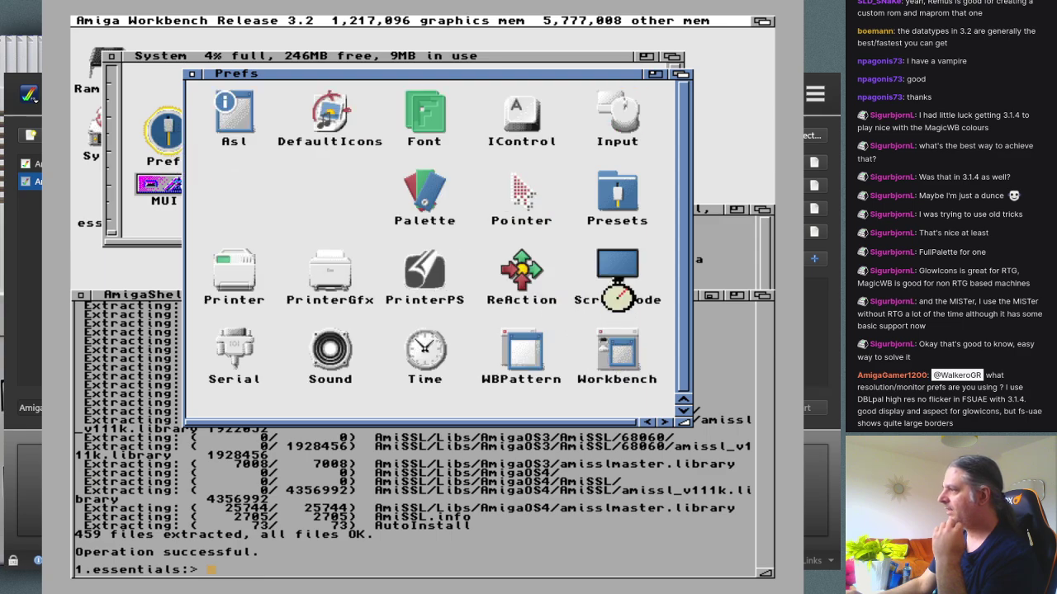
pyautogui.doubleClick(620, 266)
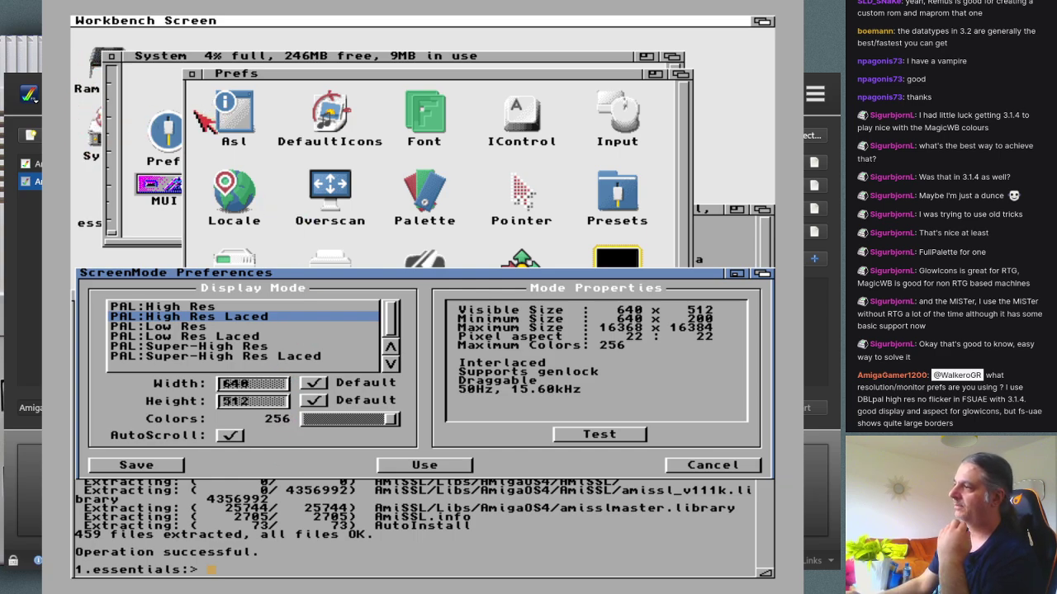
pyautogui.click(259, 159)
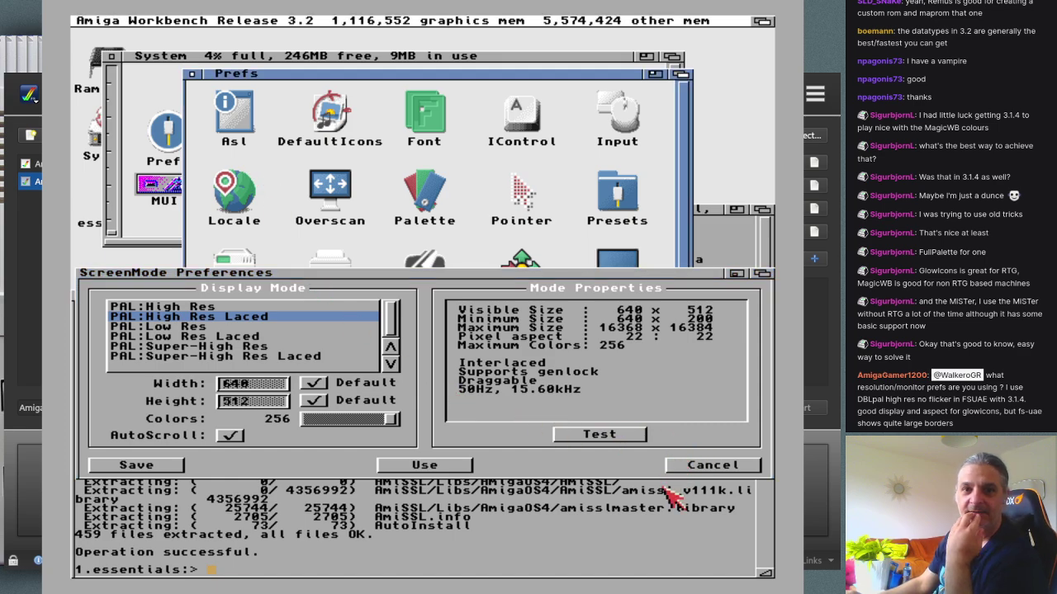
pyautogui.click(710, 466)
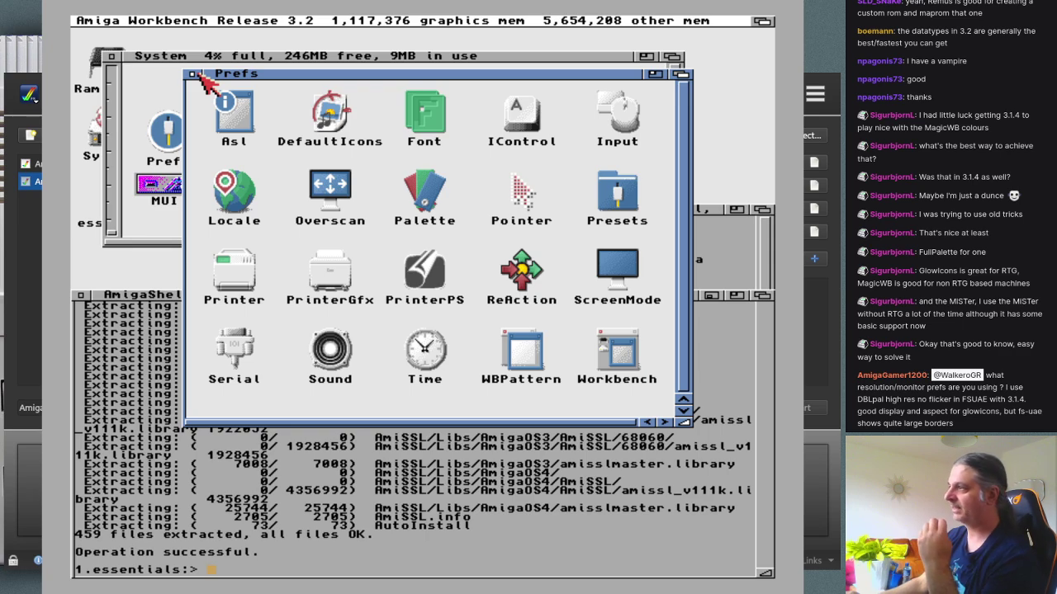
pyautogui.click(192, 73)
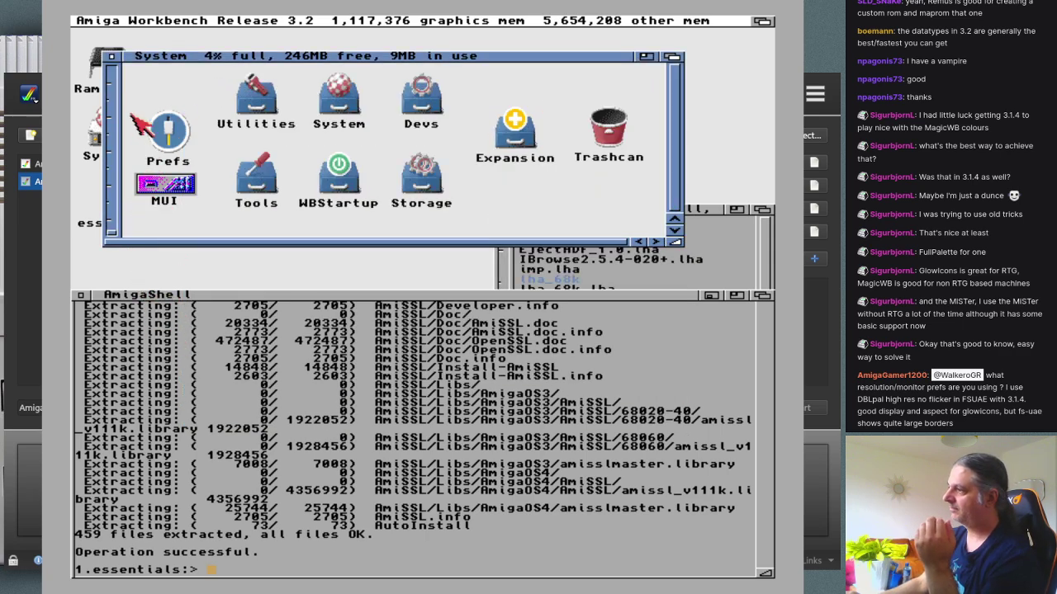
pyautogui.click(116, 59)
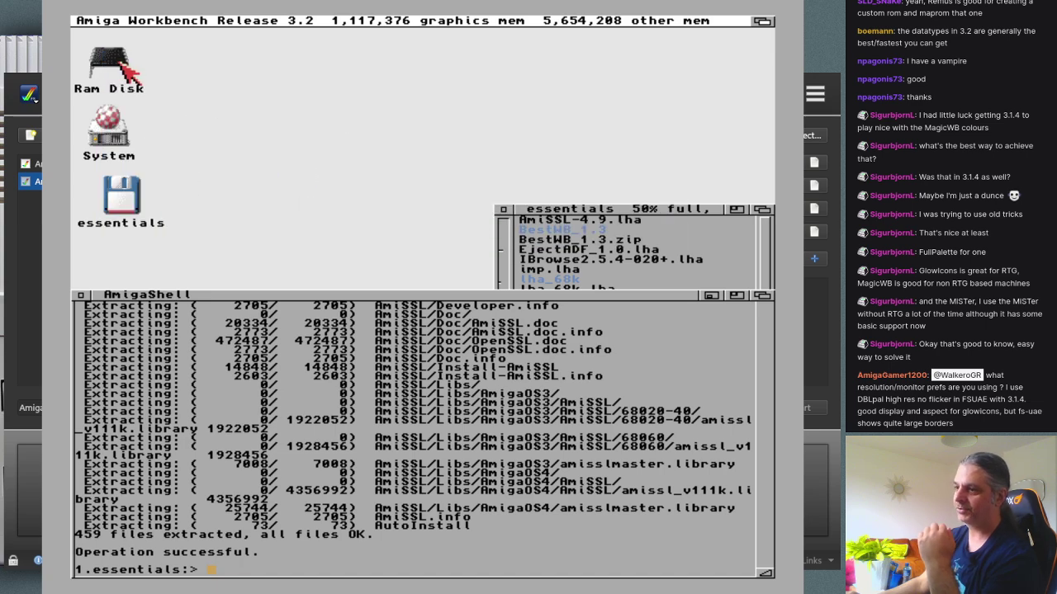
# Step: Move the essentials window up clear of the shell and update its listing to include the extracted AmiSSL files
pyautogui.click(276, 355)
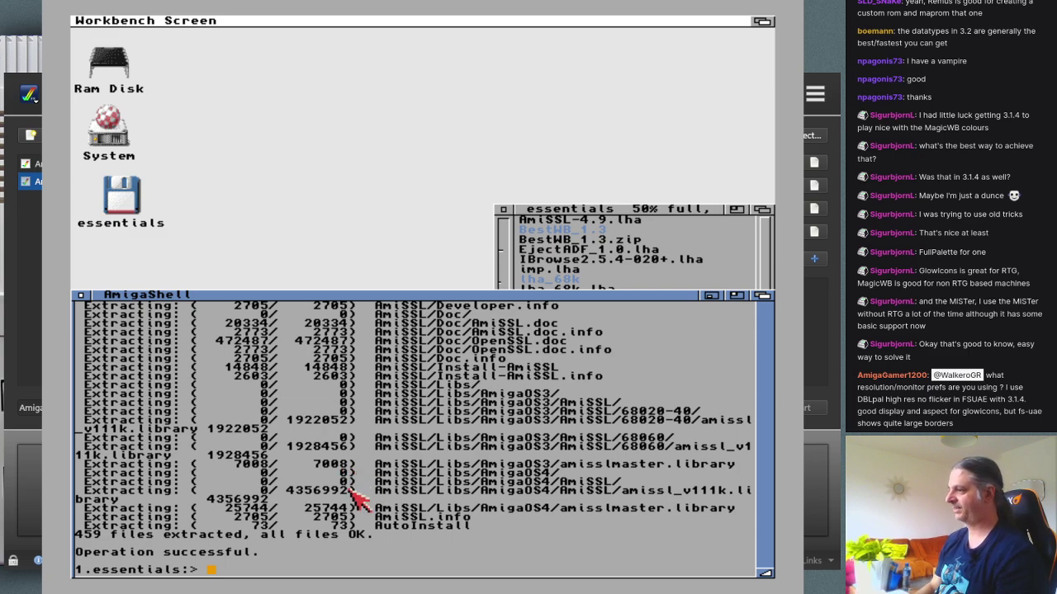
pyautogui.moveTo(609, 209); pyautogui.dragTo(526, 56)
pyautogui.rightClick(170, 24)
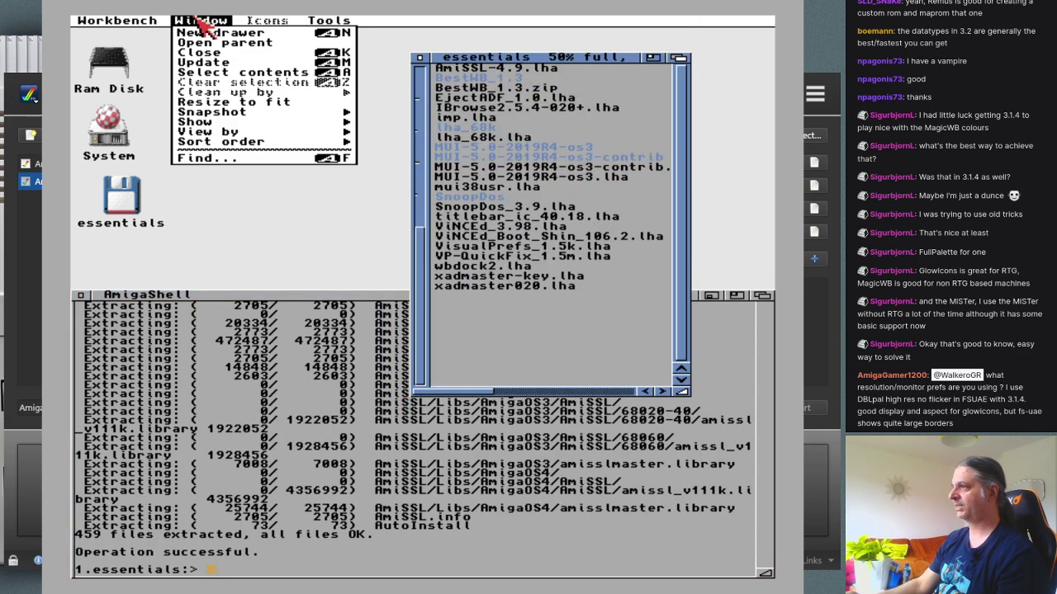
pyautogui.rightClick(202, 62)
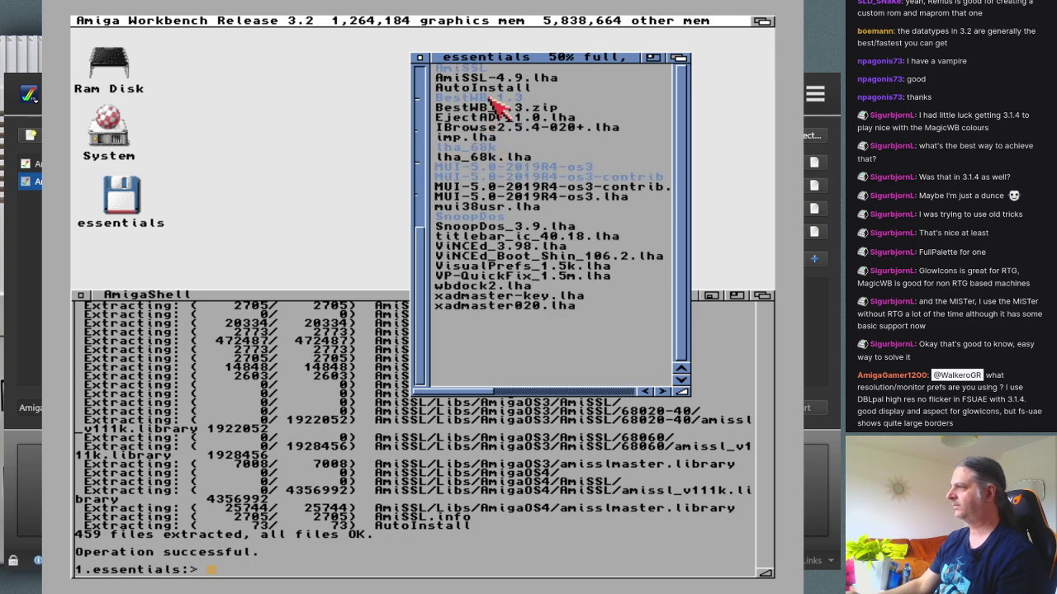
# Step: Launch Install-AmiSSL from the AmiSSL drawer, using Install for Real with no log and AmigaOS 3.x as the operating system
pyautogui.doubleClick(483, 68)
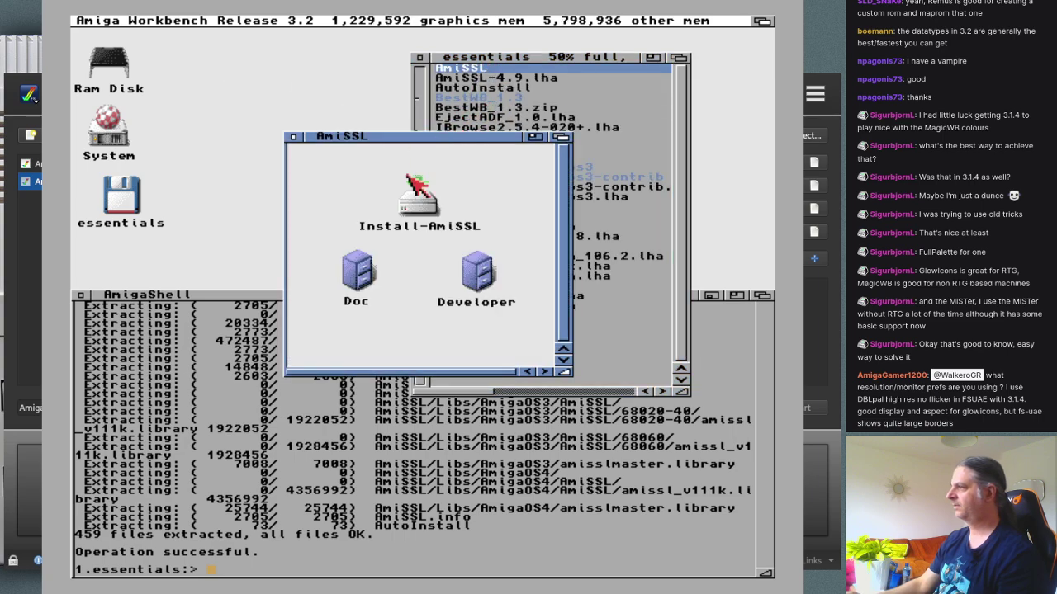
pyautogui.click(421, 206)
pyautogui.doubleClick(421, 206)
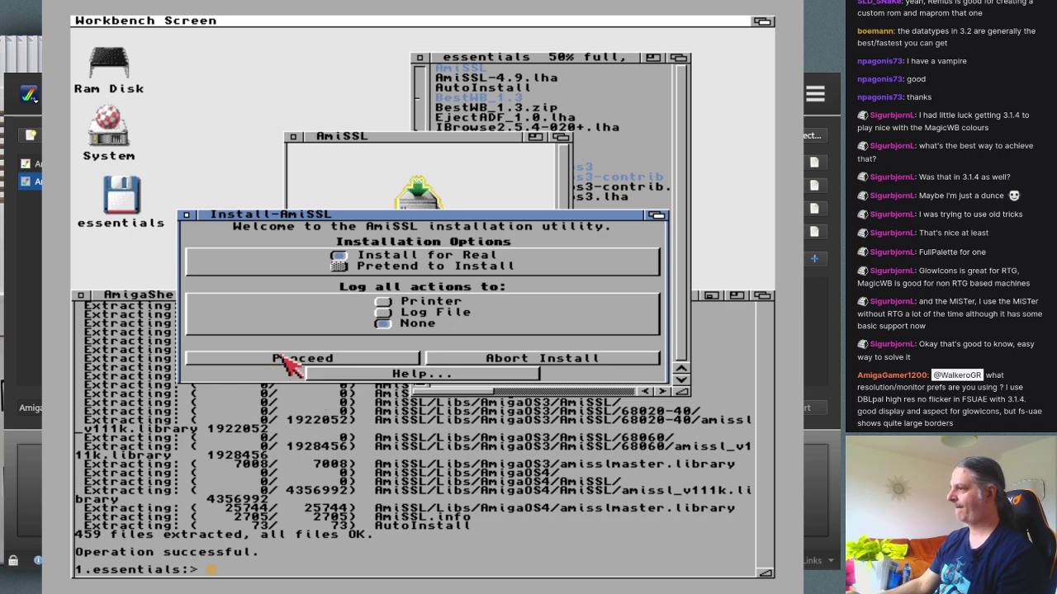
pyautogui.click(287, 360)
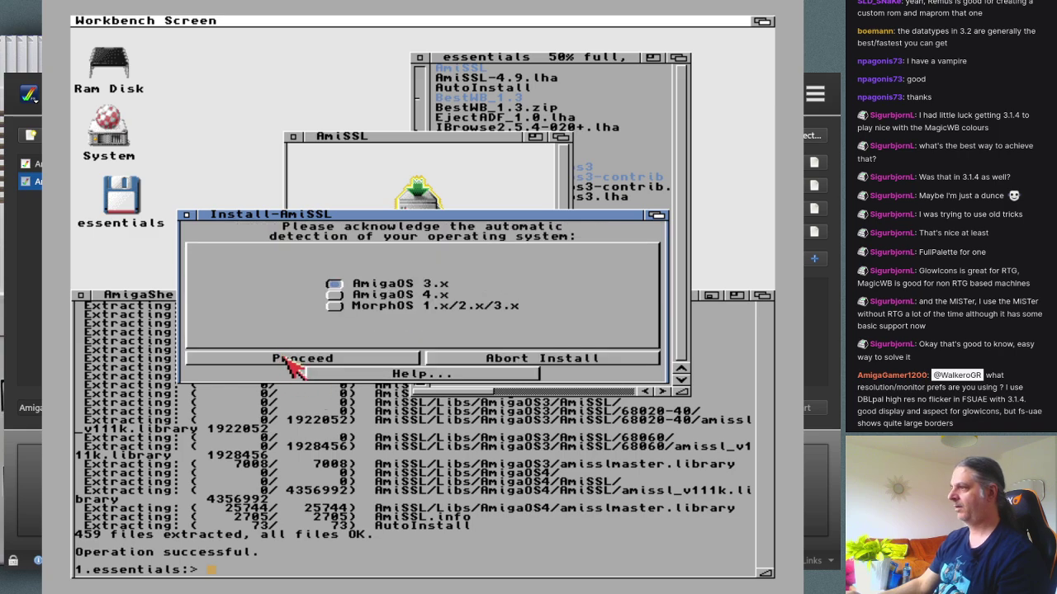
pyautogui.click(290, 362)
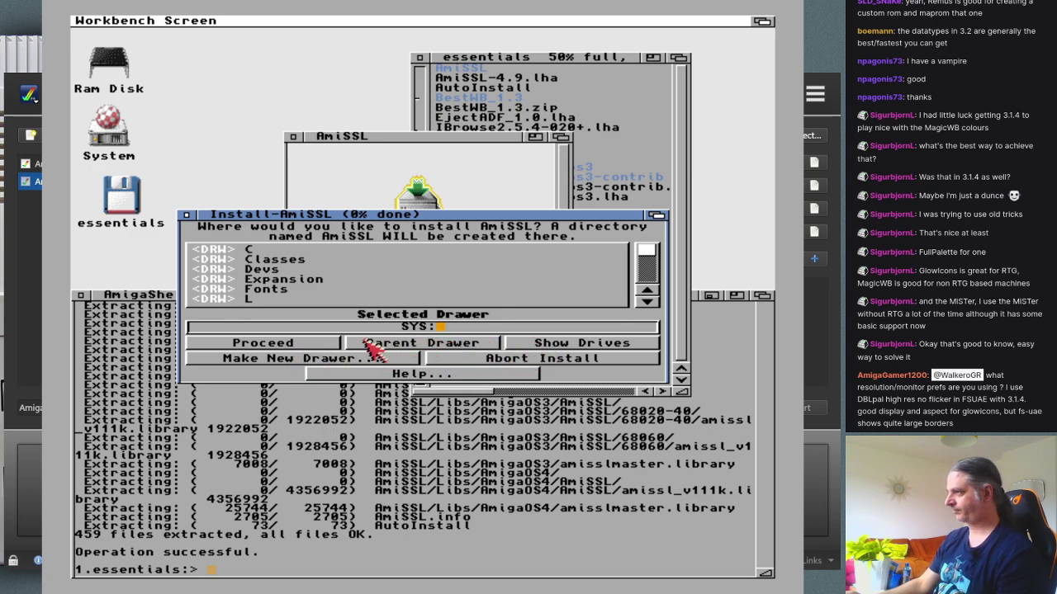
# Step: Create the drawer SYS:Internet with an icon as AmiSSL's install location, and accept the 68020/030/040/080 or MorphOS version
pyautogui.click(337, 360)
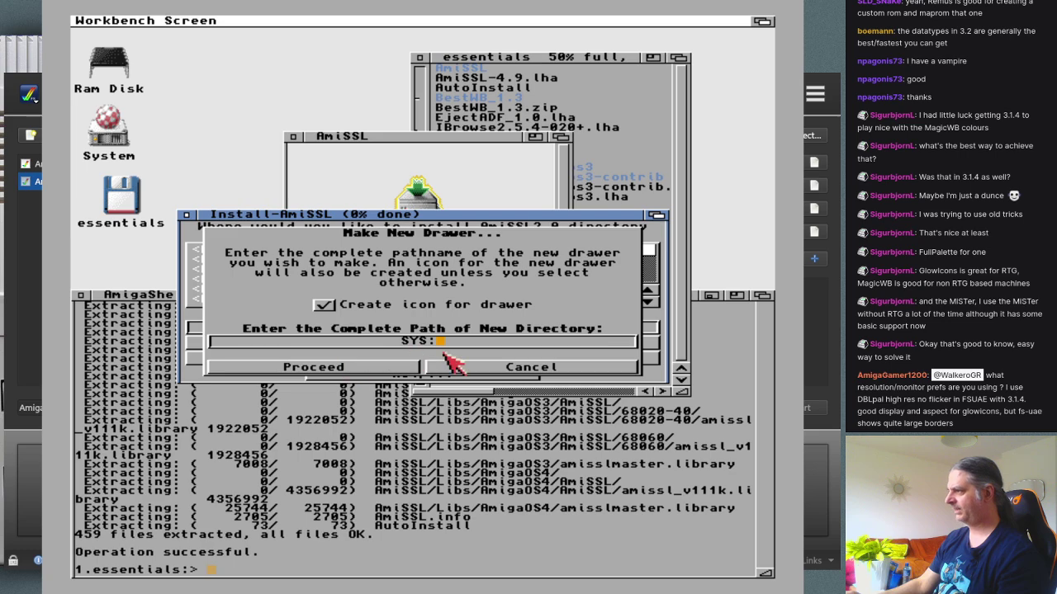
pyautogui.write('Internet')
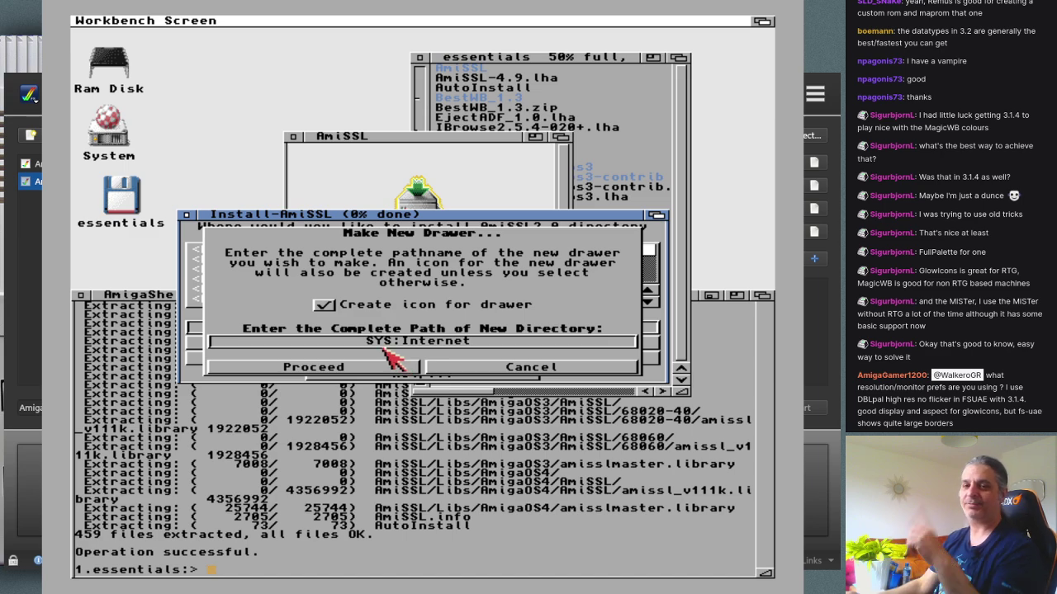
pyautogui.click(355, 370)
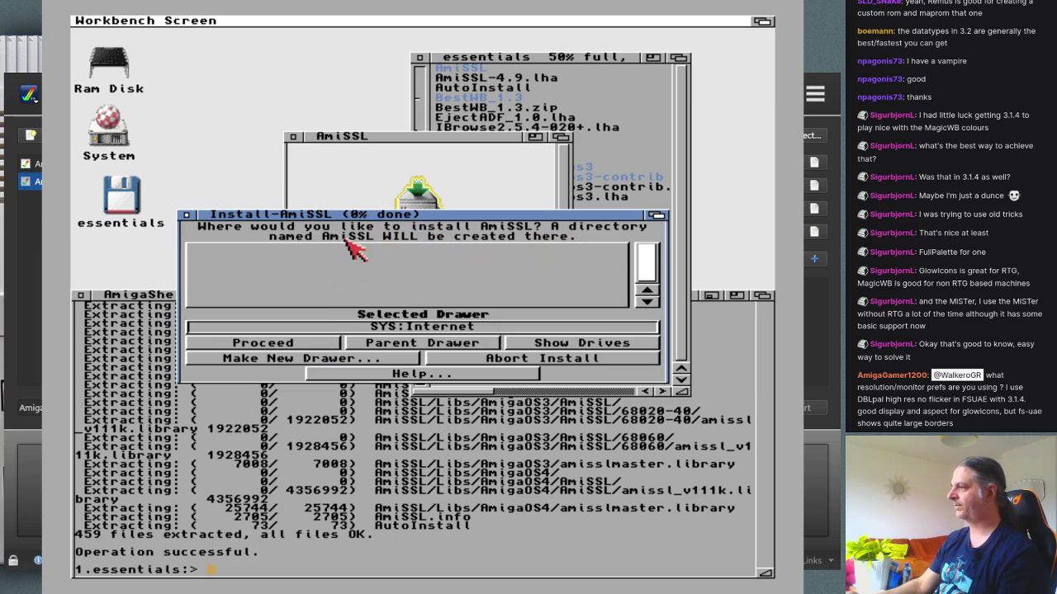
pyautogui.click(307, 342)
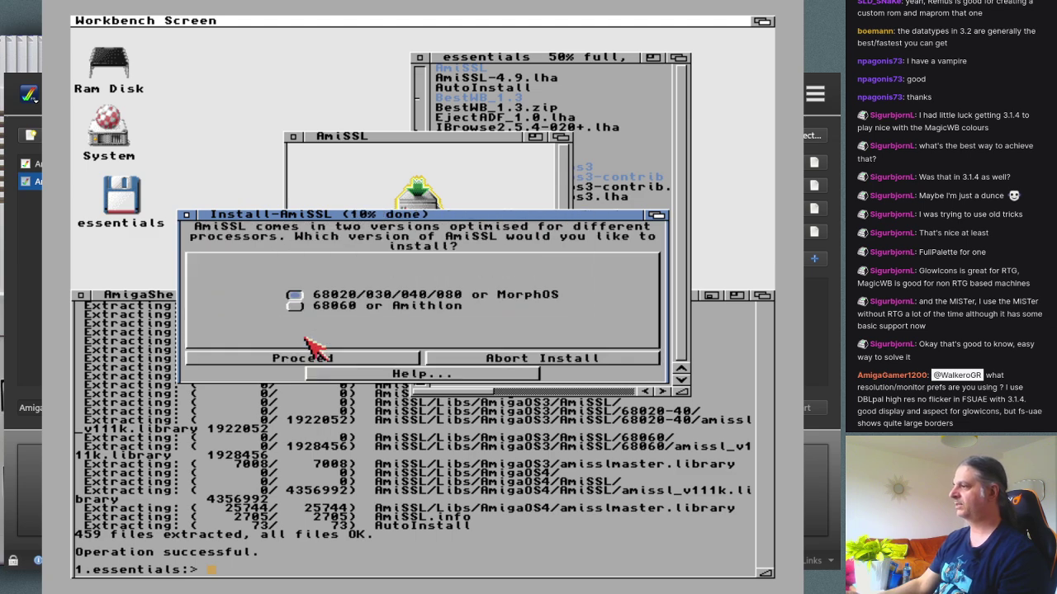
pyautogui.click(261, 360)
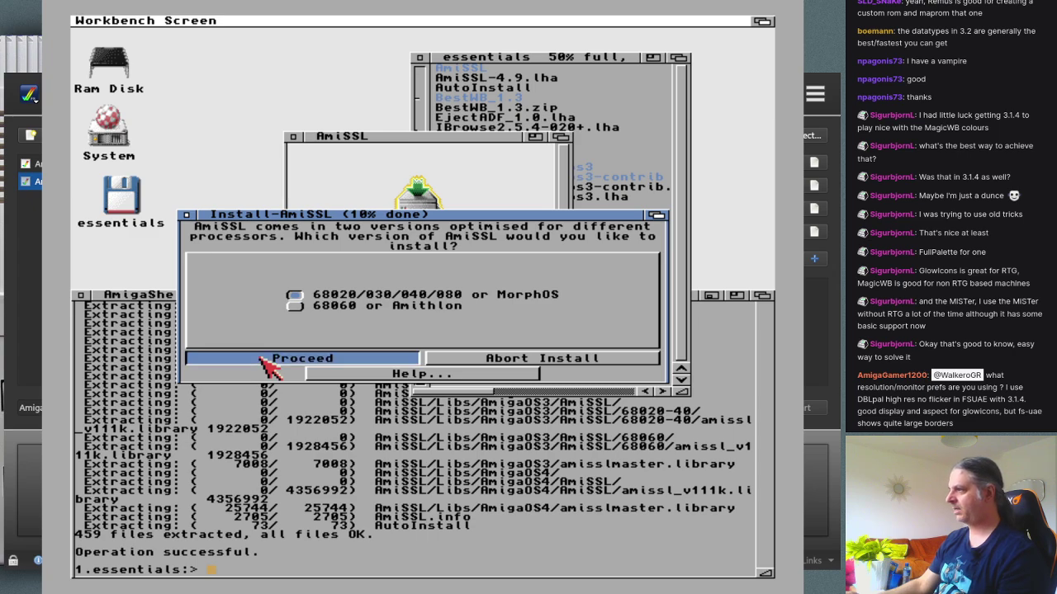